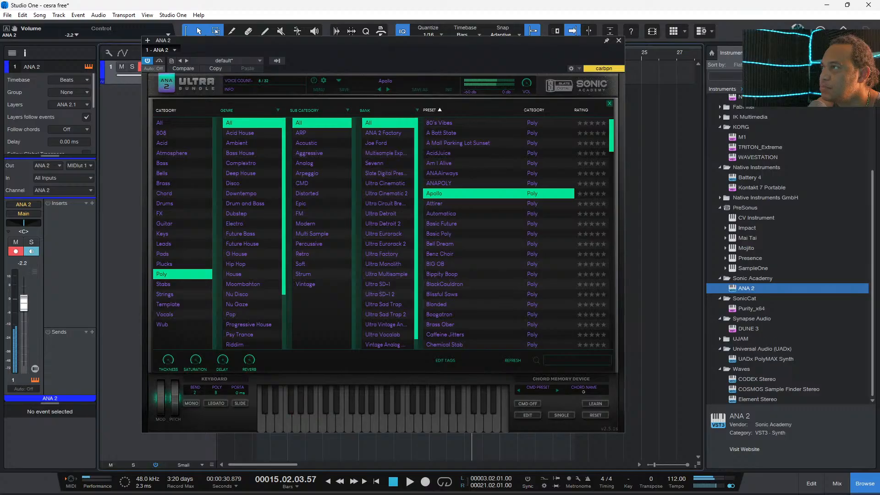
- Audition the Poly presets in ANA 2 one by one from Attirer through Benz Choir
key("Down")
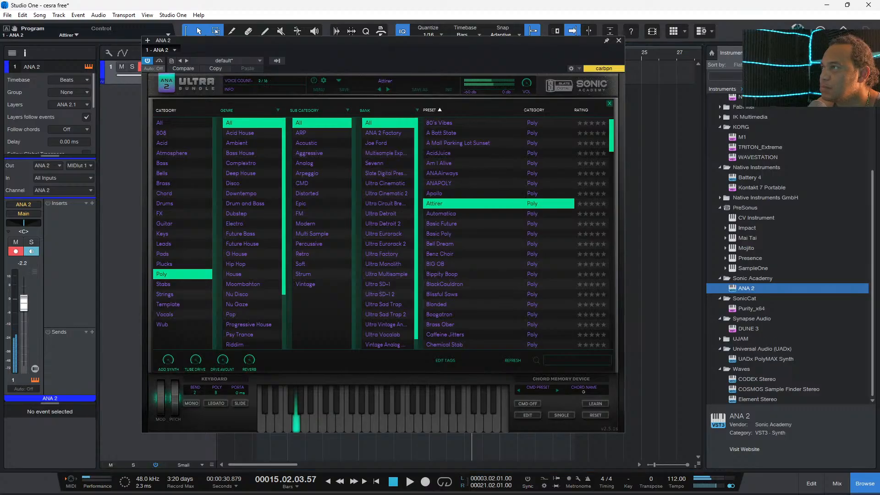
key("Down")
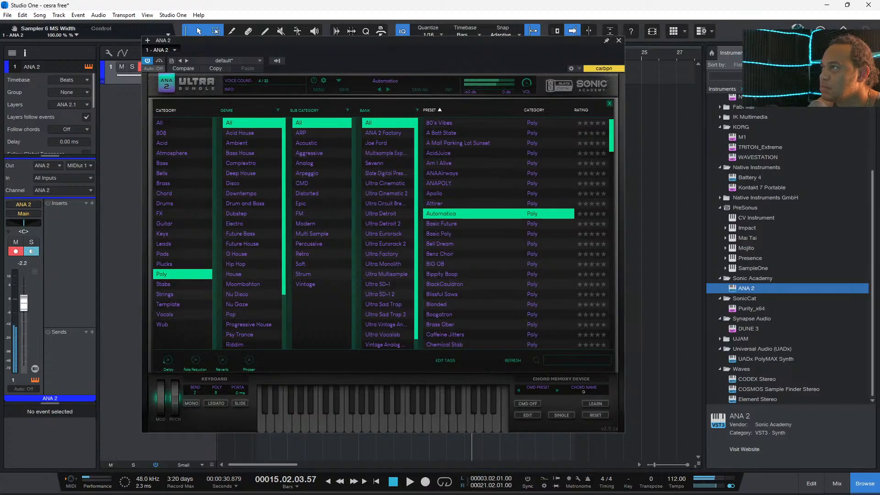
key("Down")
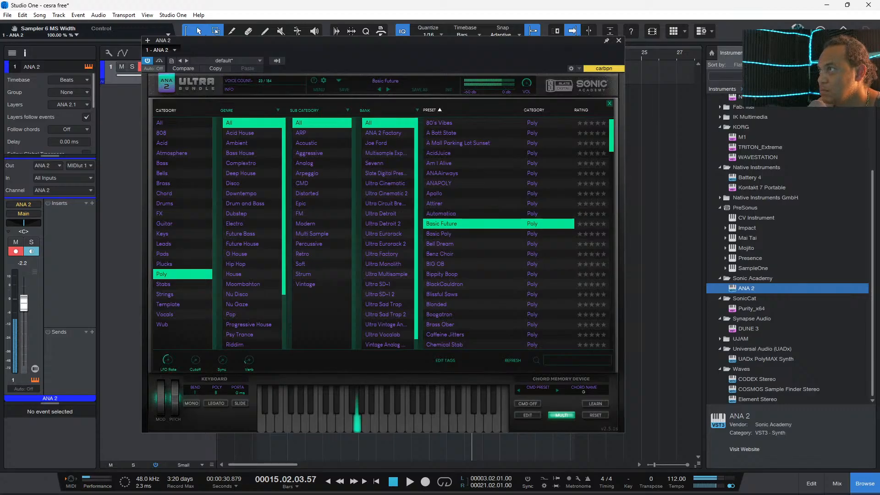
key("Down")
key("Down")
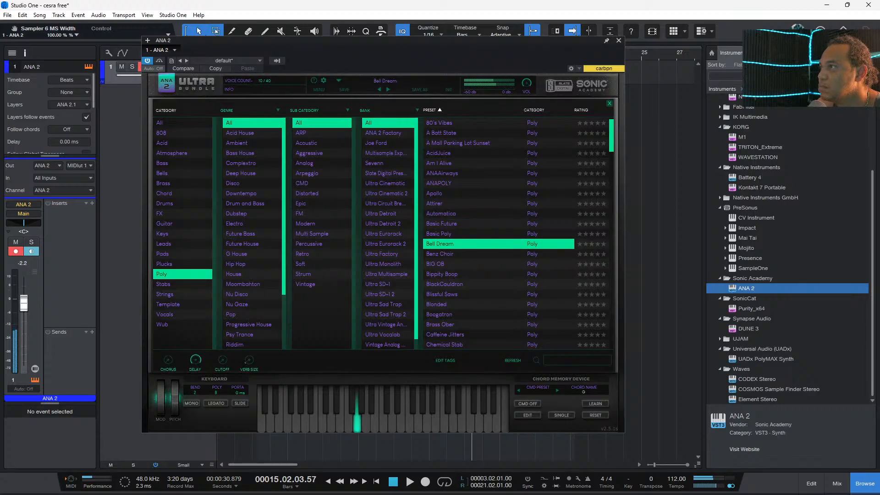
key("Down")
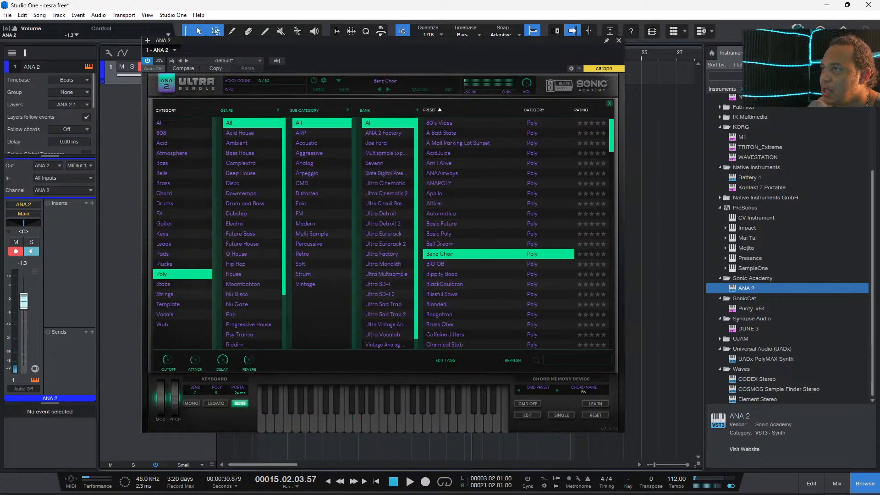
- Search the insert effects for "api", add UADx API Vision Channel Strip to the ANA 2 channel, and move its window fully into view
left_click(91, 203)
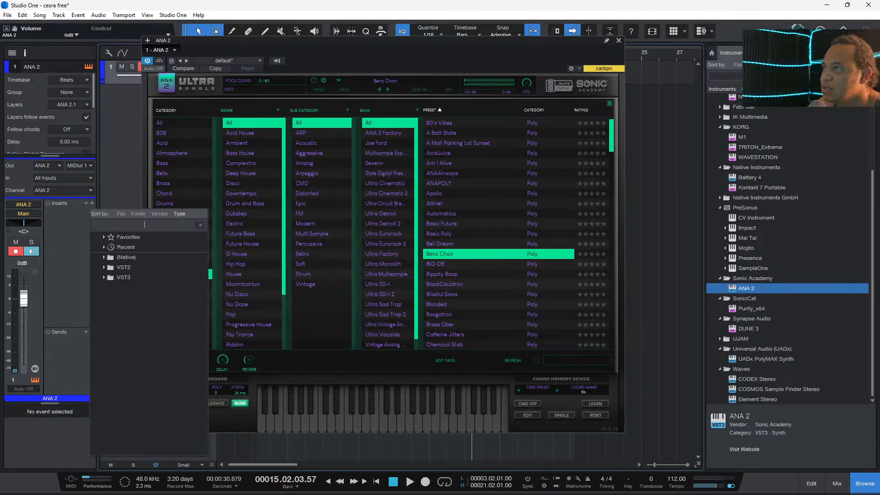
type("api")
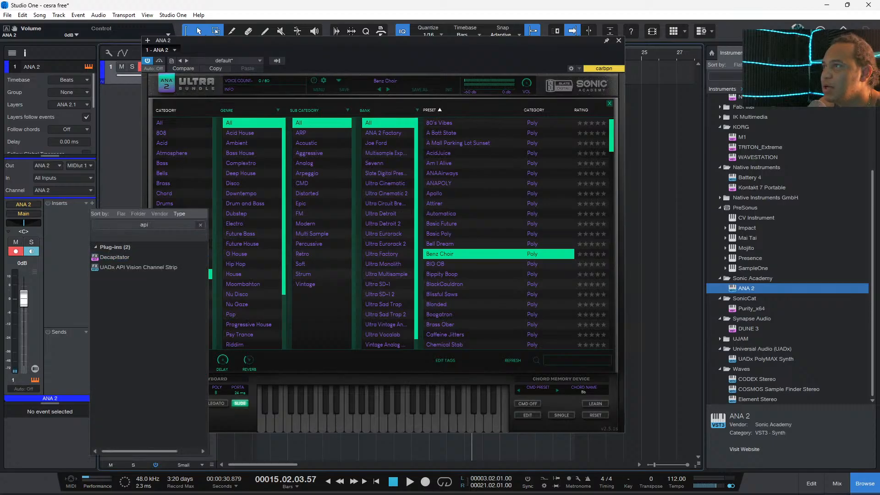
key("Down")
key("Return")
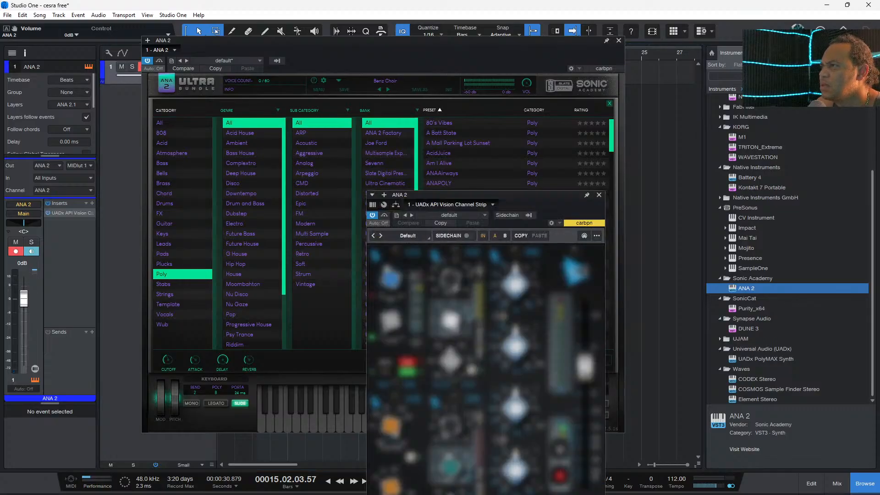
left_click_drag(486, 195, 512, 91)
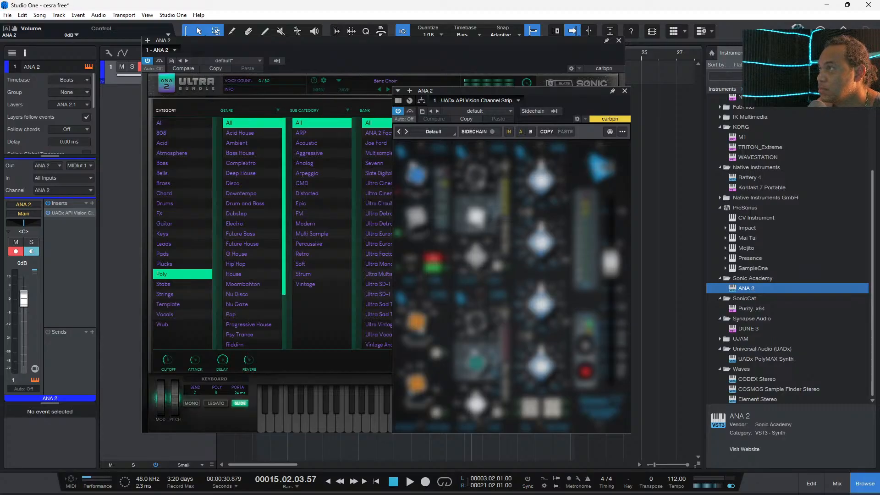
left_click_drag(512, 91, 496, 89)
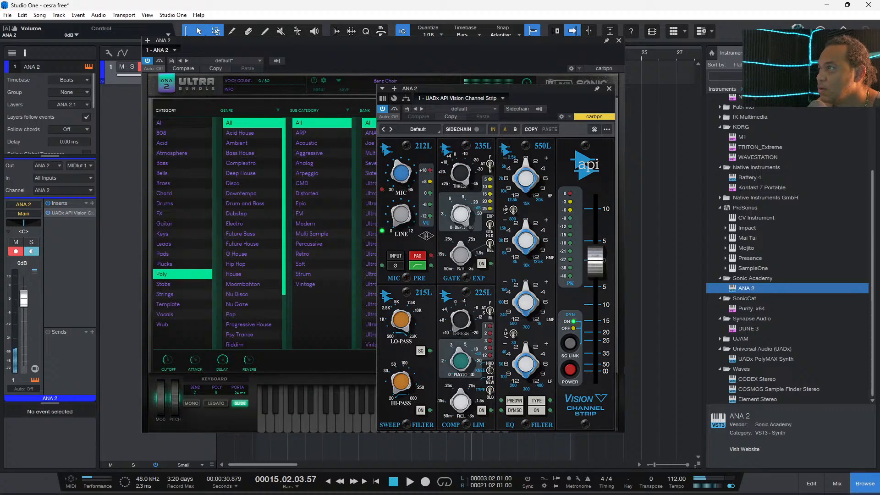
- Switch the channel strip's input to Mic, set the mic gain to about 31.9 dB, and close the plug-in window
left_click(396, 256)
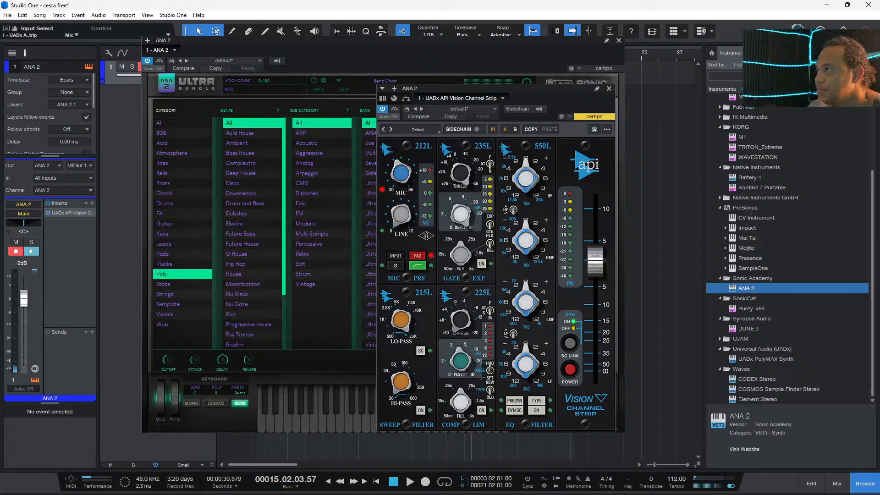
mouse_move(401, 215)
left_mouse_down()
mouse_move(401, 204)
mouse_move(401, 215)
left_mouse_up()
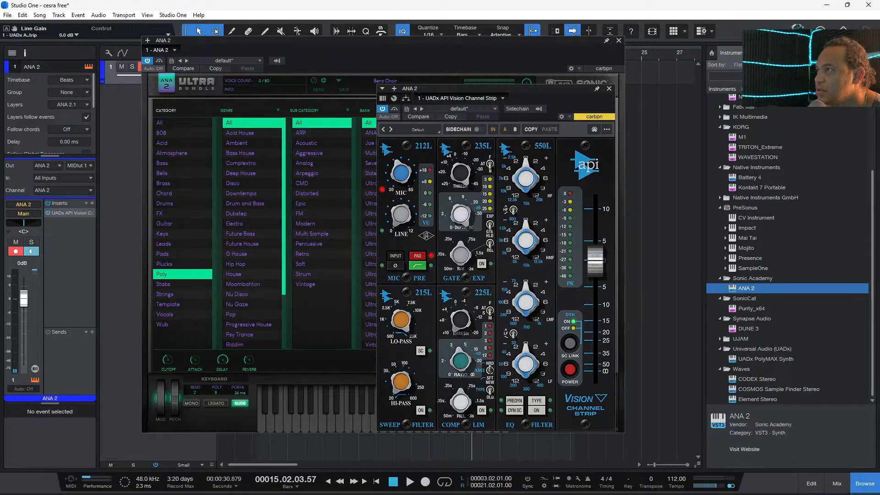
left_click_drag(400, 173, 400, 186)
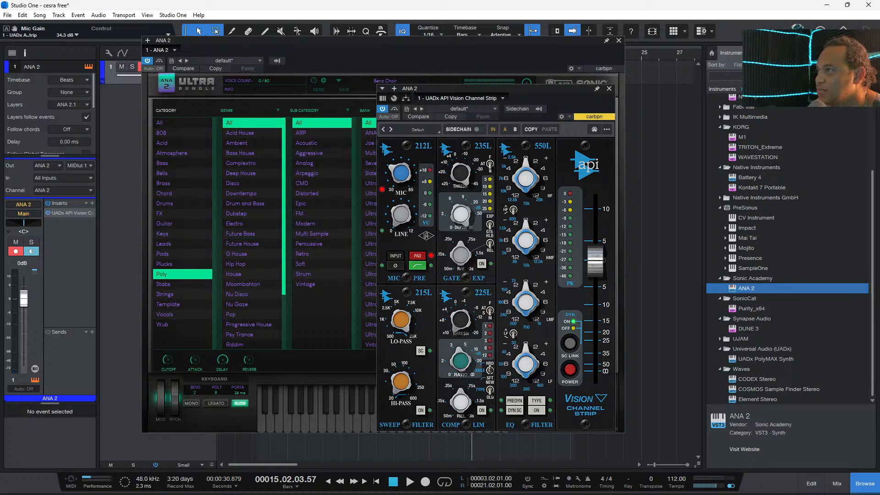
left_click_drag(401, 186, 401, 190)
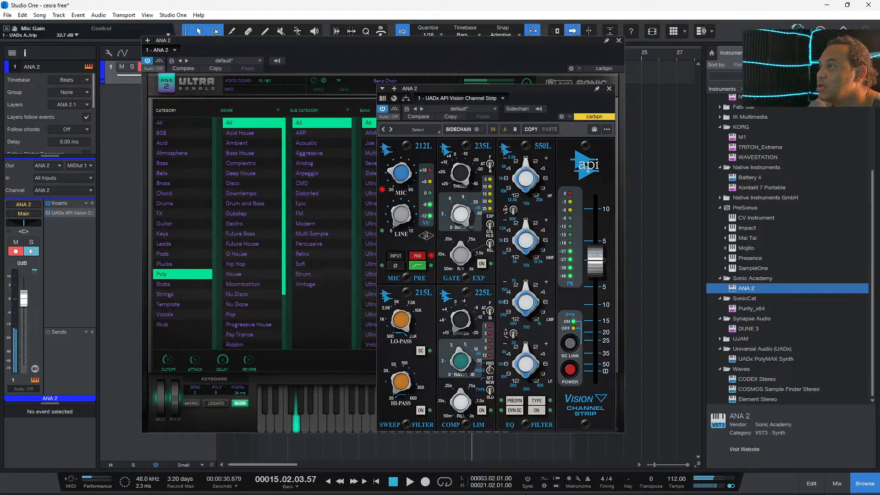
left_click_drag(400, 190, 400, 193)
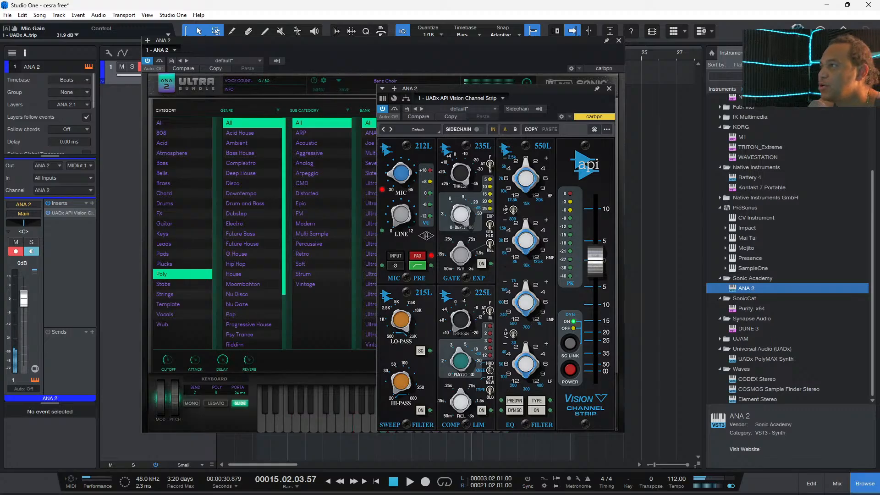
key("Escape")
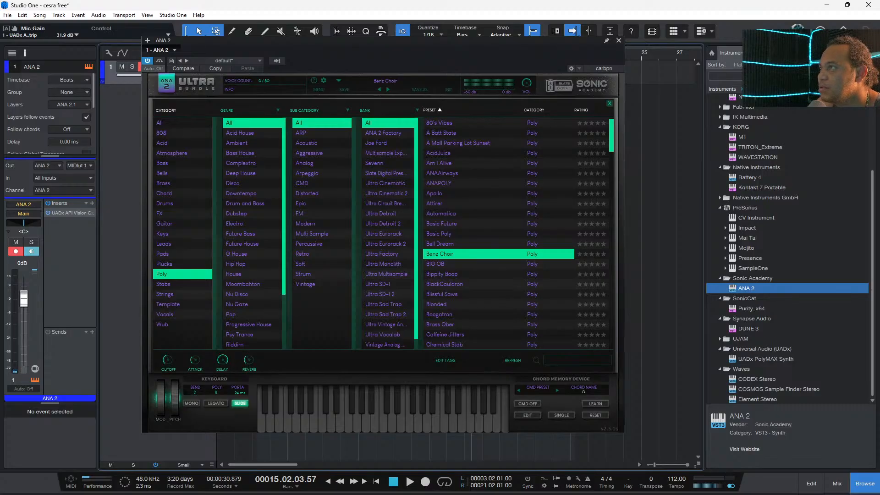
- Audition the presets BIG OB, Bippity Boop and BlackCauldron, and lower the ANA 2 channel volume to -4.8 dB
left_click(454, 264)
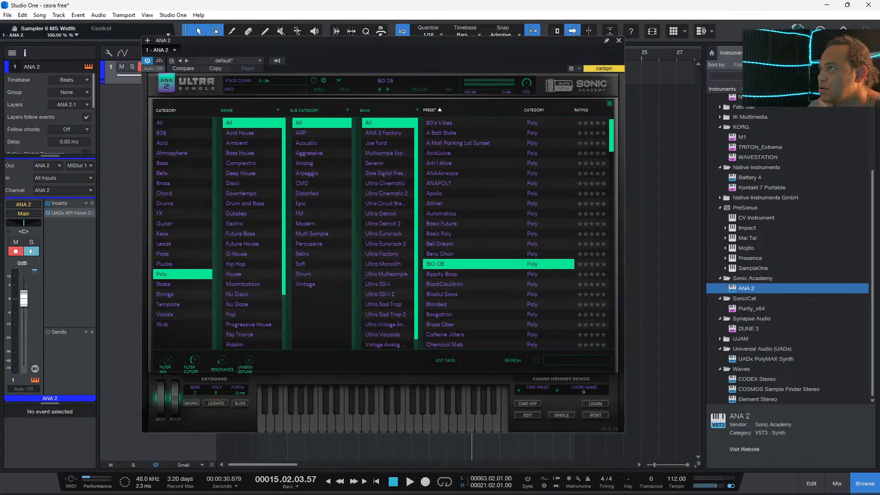
left_click(454, 274)
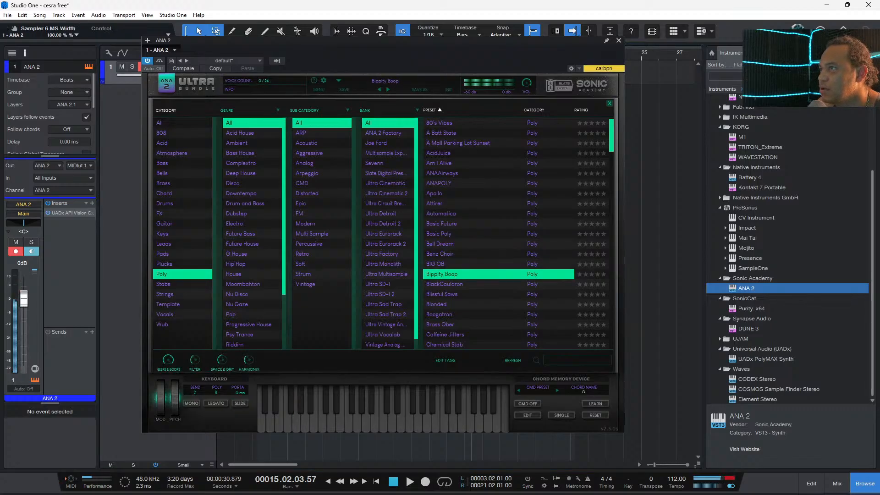
left_click(454, 284)
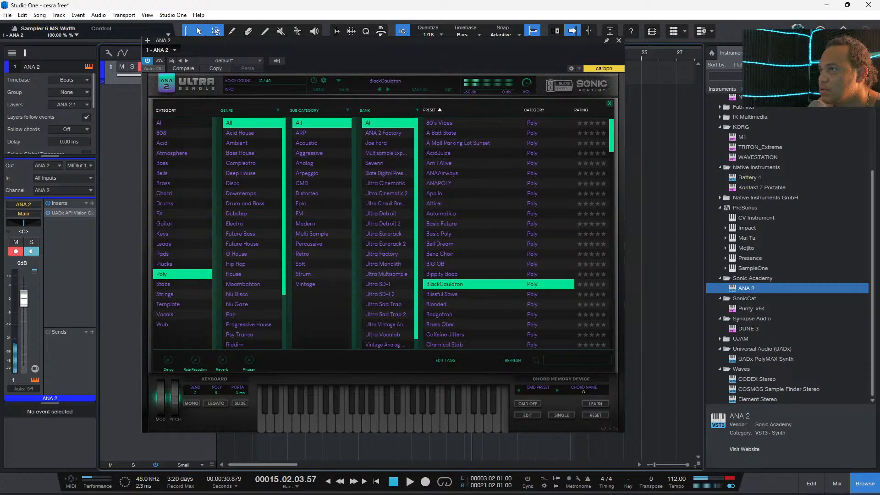
left_click_drag(23, 299, 24, 309)
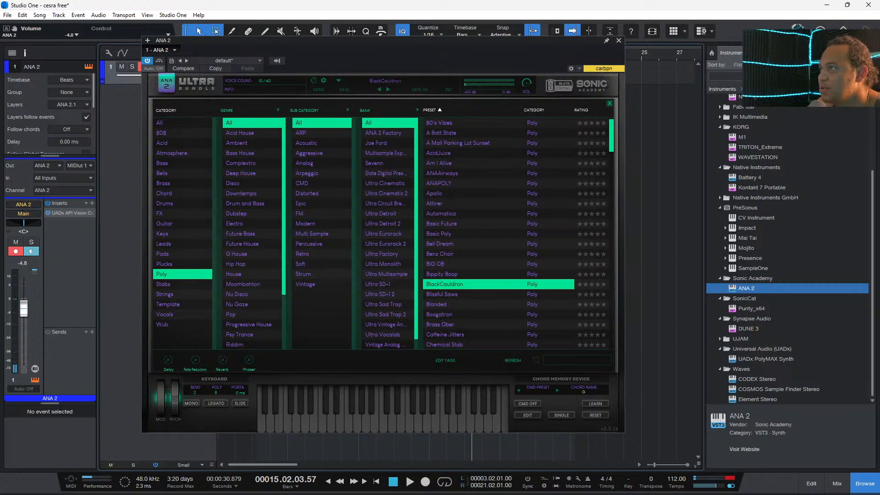
- Audition the Poly presets in order from Blissful Saws onward, ending with Dream Clean Guitar Synth loaded
left_click(454, 294)
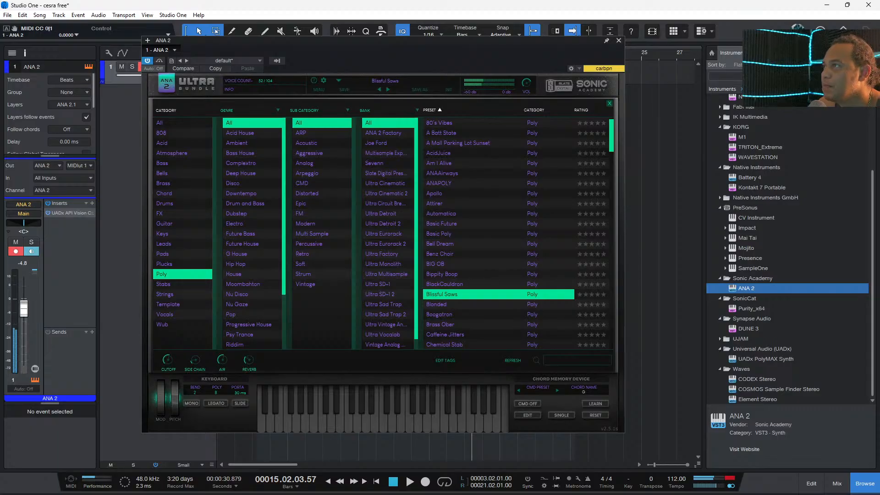
key("Down")
key("Down")
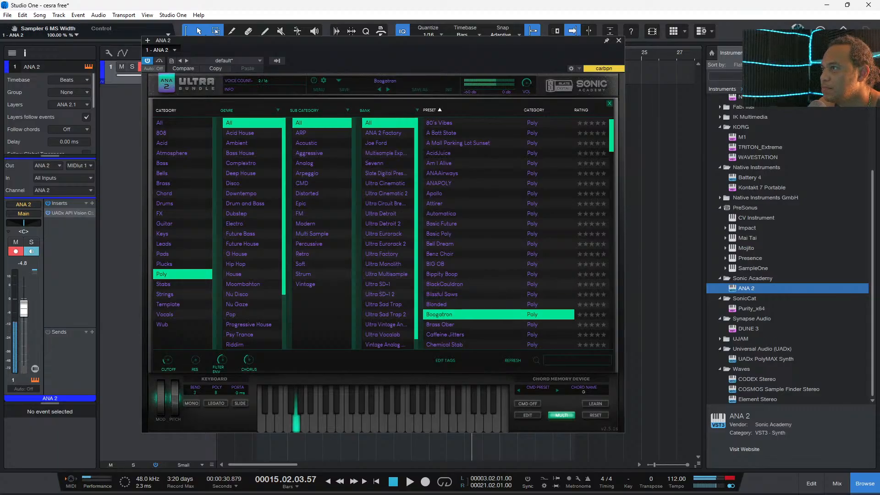
key("Down")
key("Down")
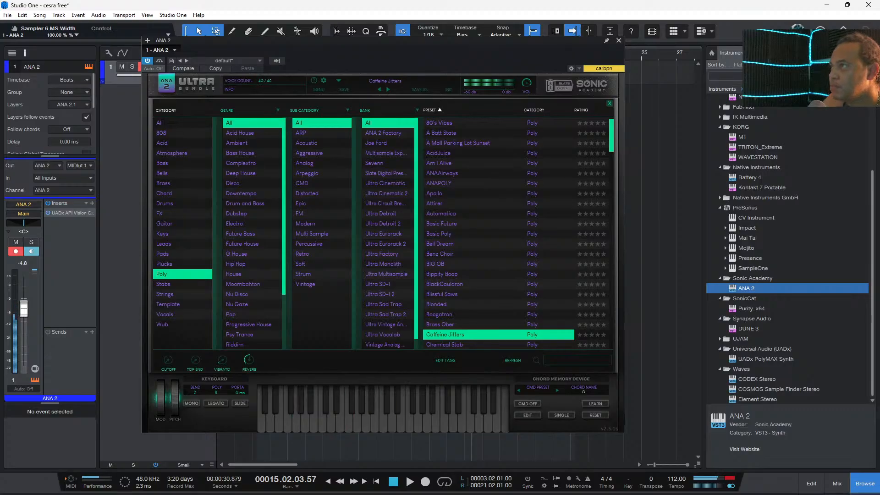
key("Down")
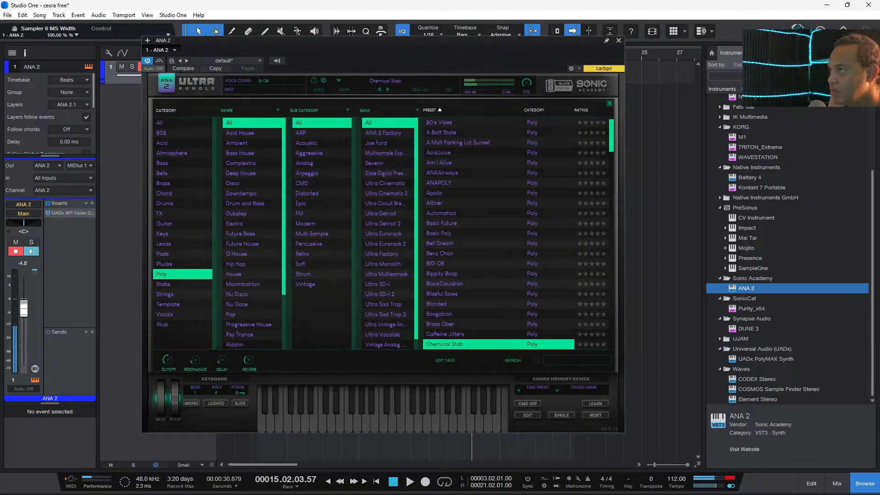
key("Down")
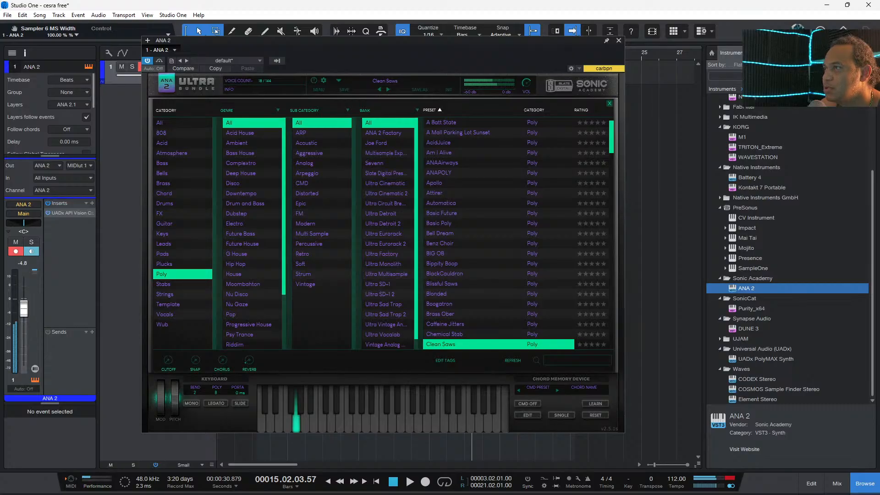
key("Down")
key("Down")
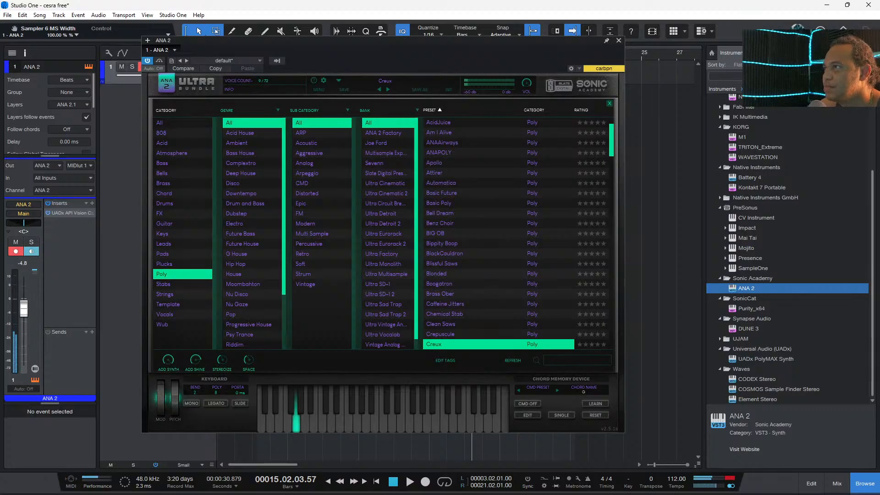
key("Down")
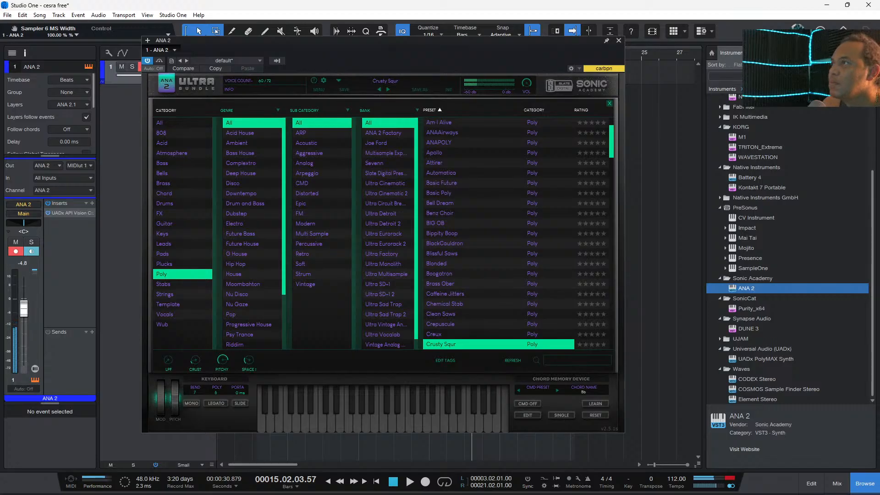
key("Down")
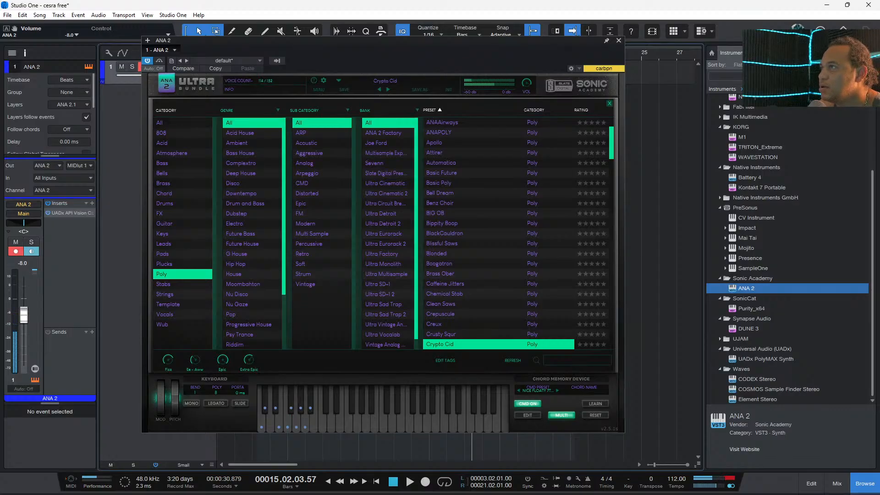
key("Down")
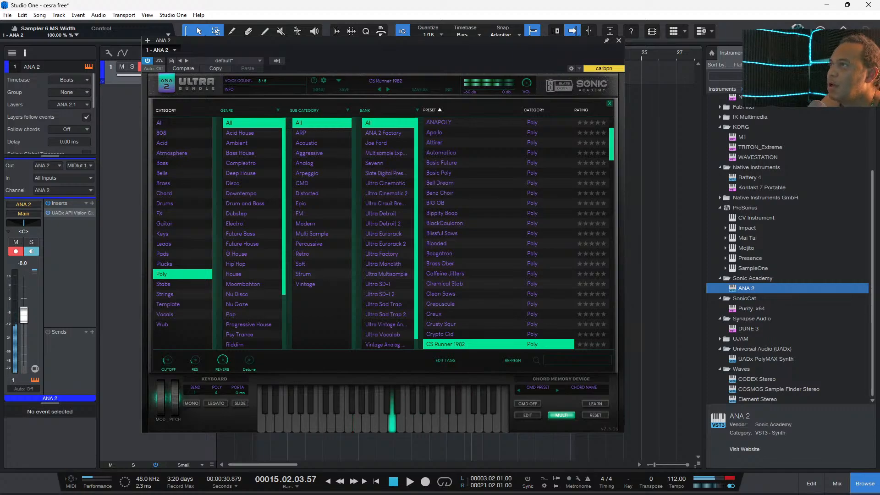
key("Down")
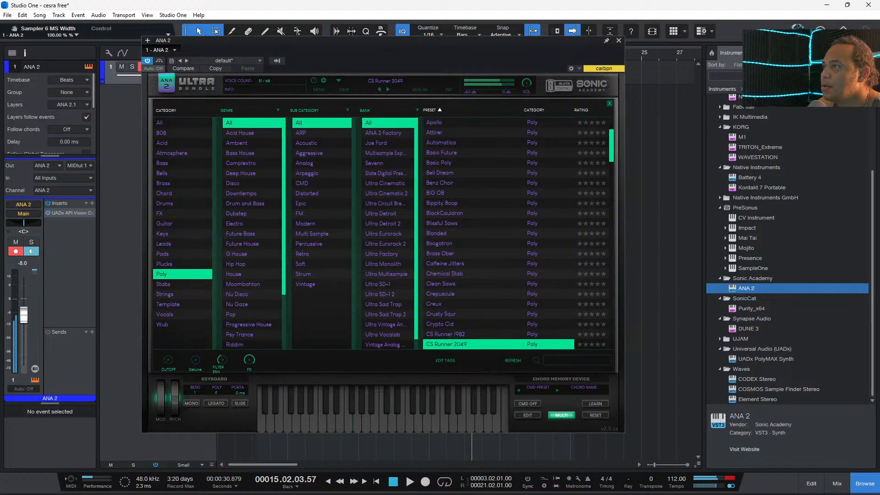
key("Down")
key("Down")
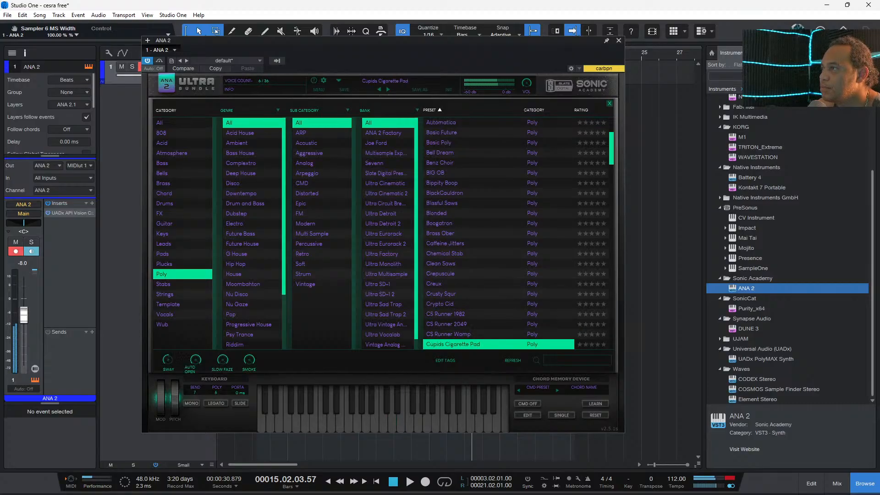
key("Down")
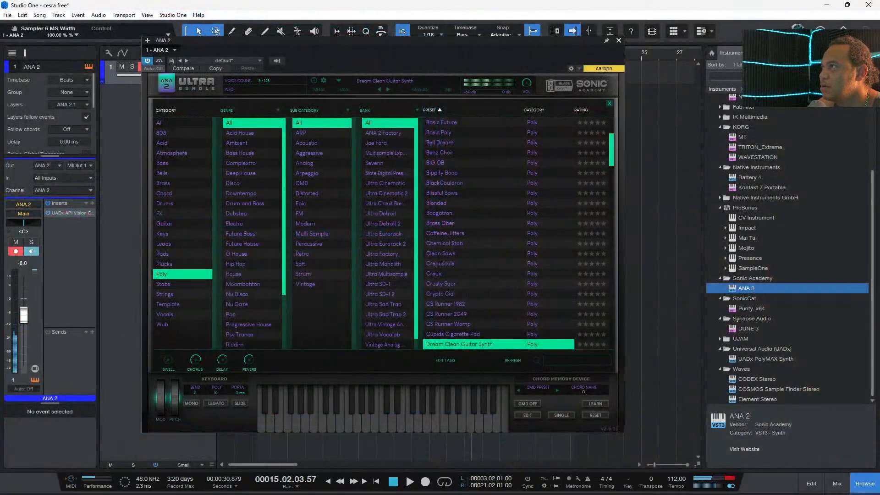
- Turn on the metronome and run the transport briefly, leaving playback stopped and the ANA 2 window closed
key("Escape")
key("c")
key("space")
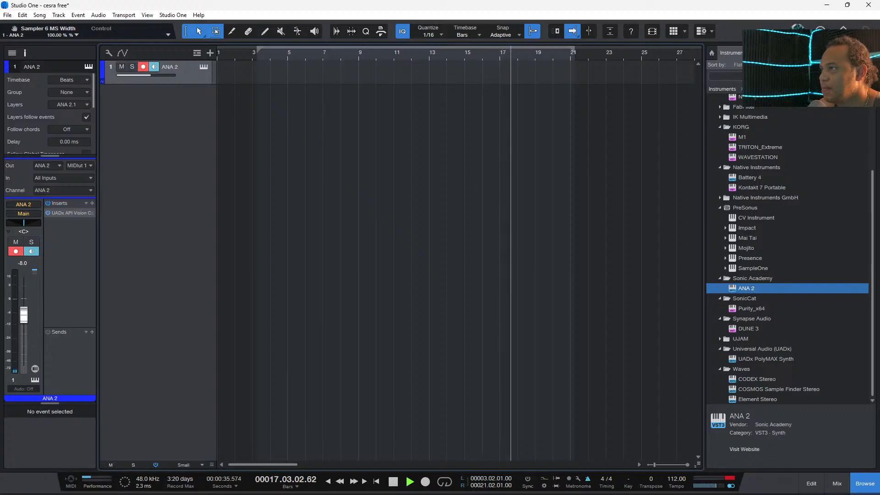
key("space")
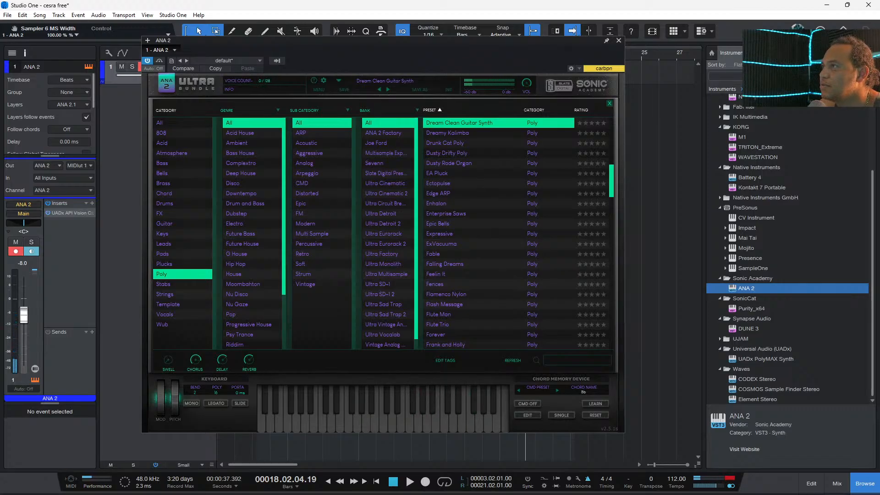
key("Escape")
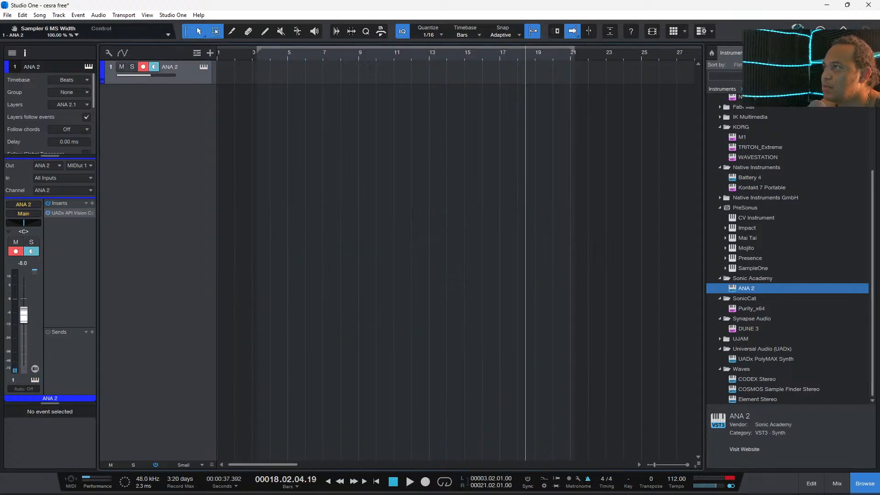
- Record a chord part on the ANA 2 track from about bar 3 to bar 8, ending with playback stopped
key("space")
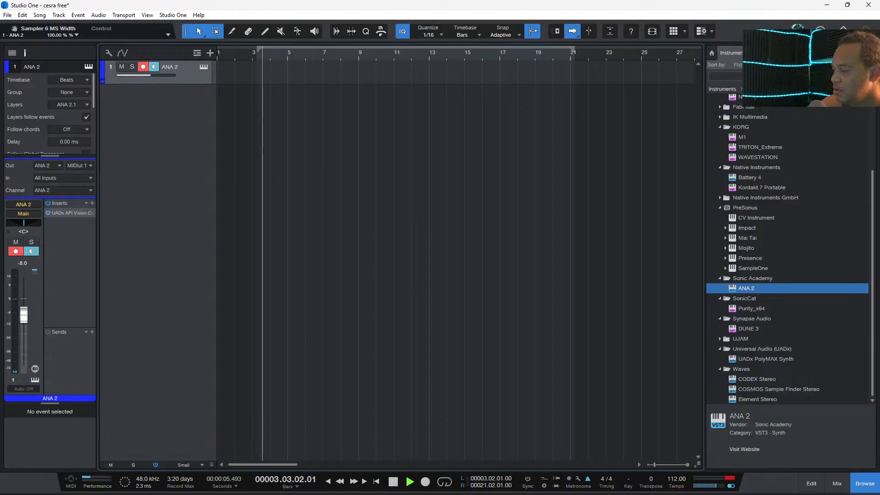
key("KP_Multiply")
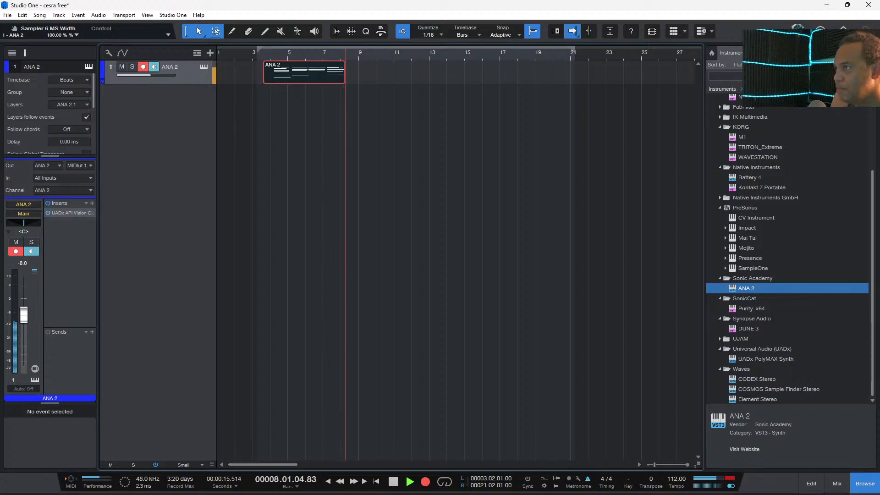
key("space")
key("KP_0")
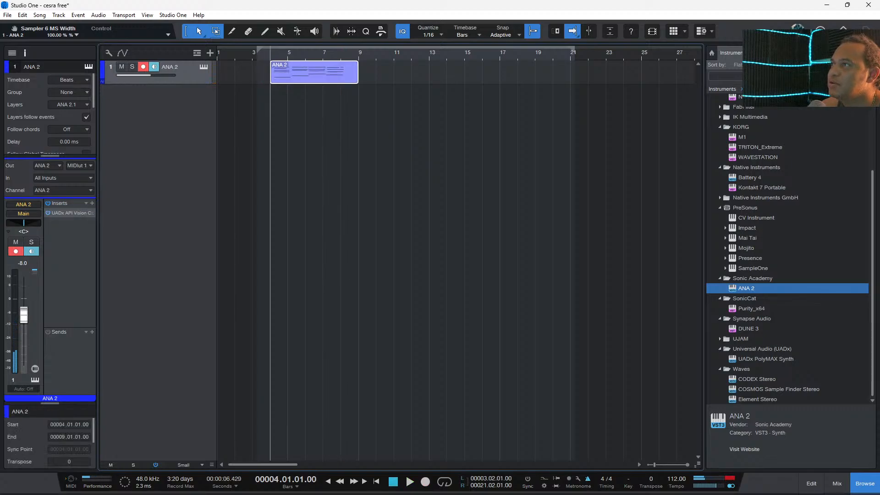
- Play back the recorded ANA 2 clip, enlarging the track's height to show its notes and controls, and stop playback
key("space")
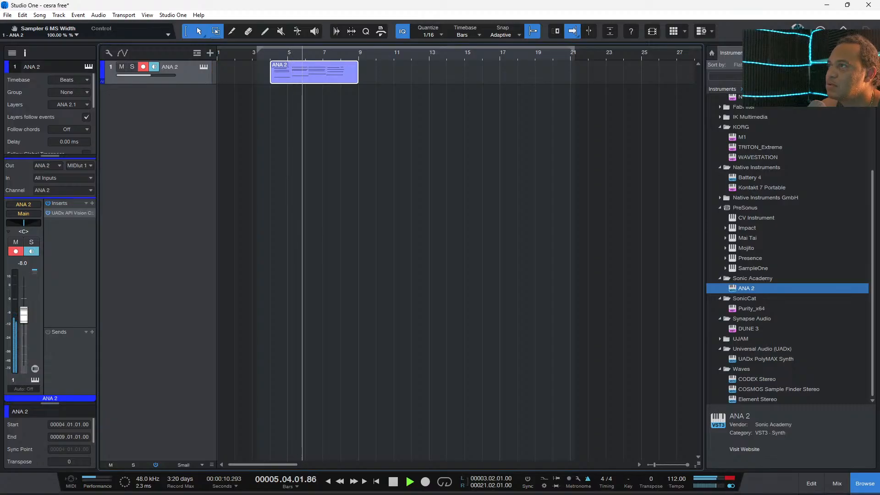
left_click_drag(156, 84, 156, 146)
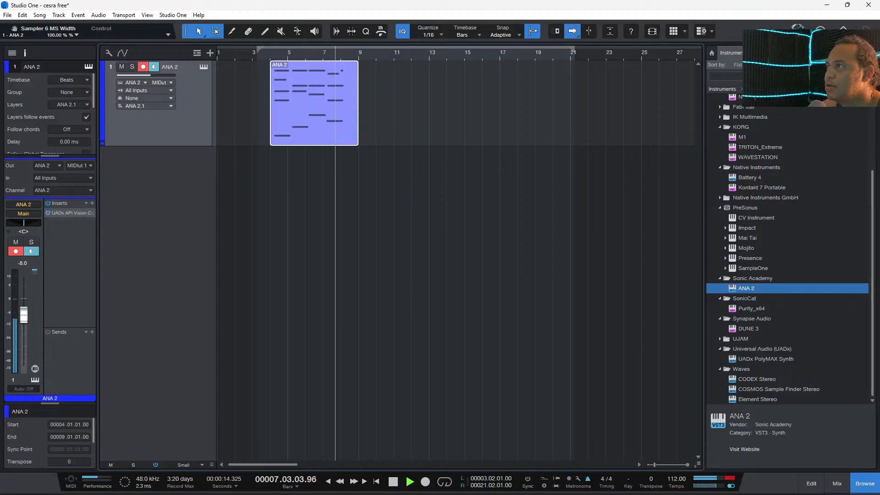
key("space")
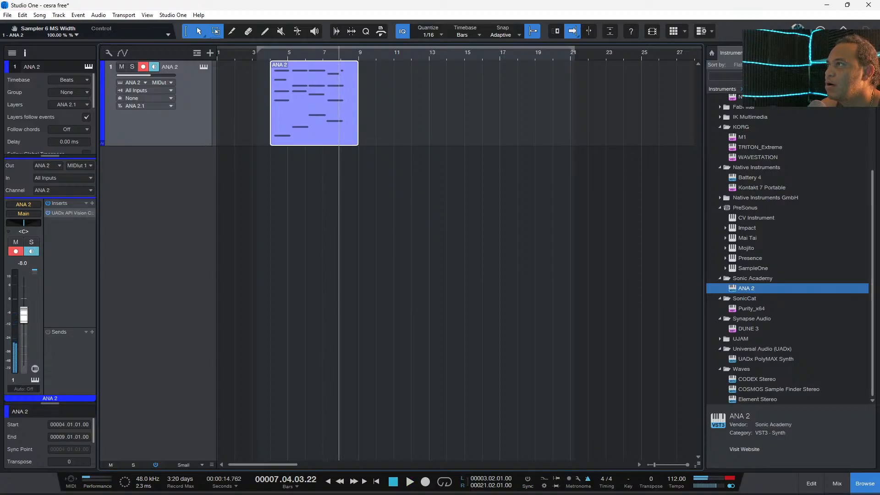
- Quantize the recorded ANA 2 clip to 1/8 and play it back
key("alt+q")
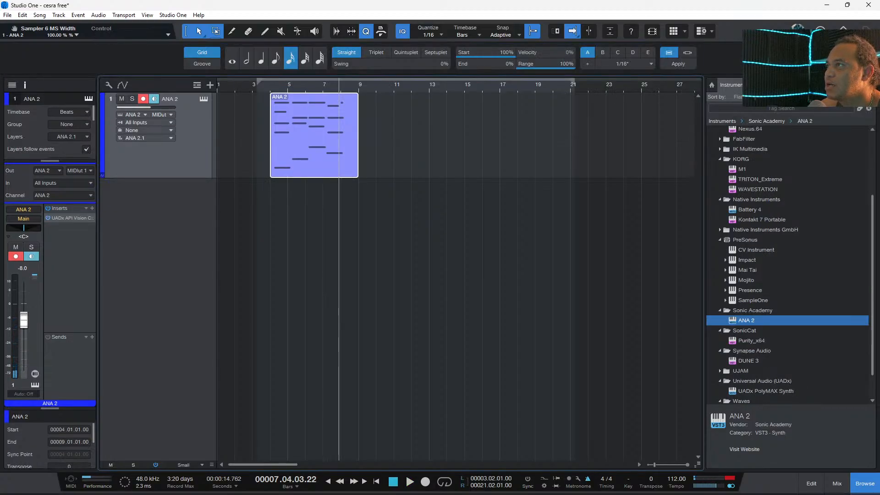
key("alt+q")
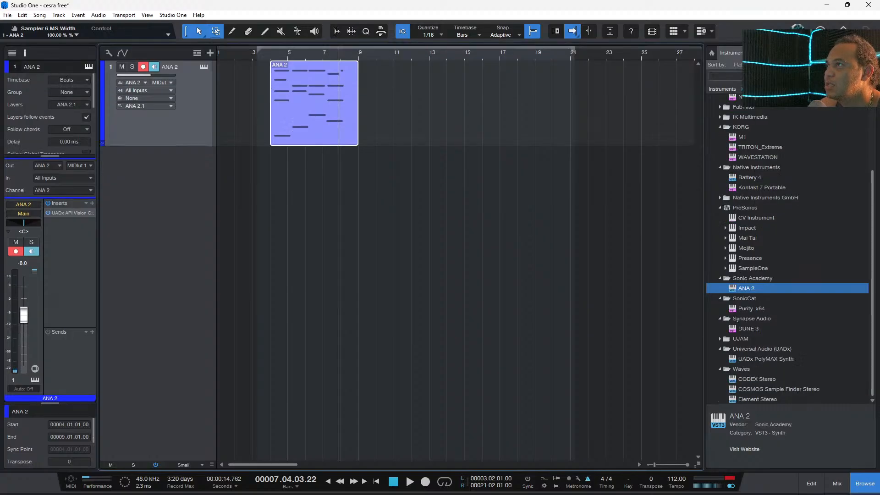
key("alt+q")
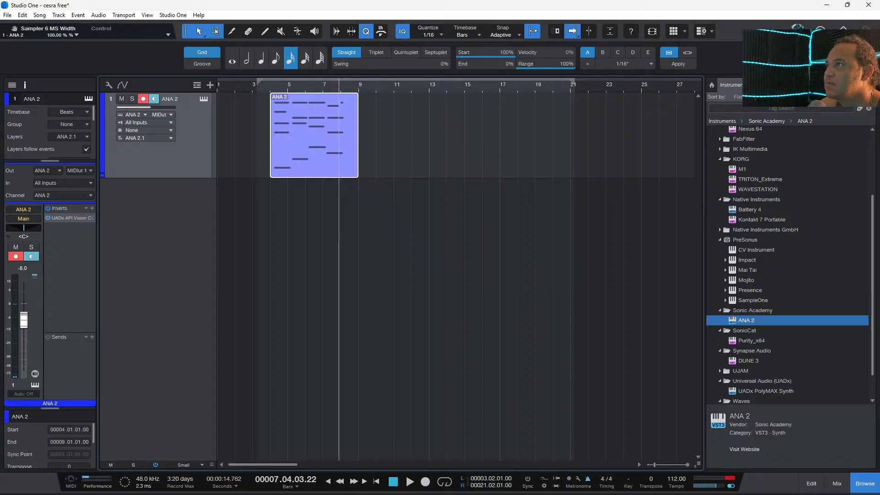
left_click(432, 35)
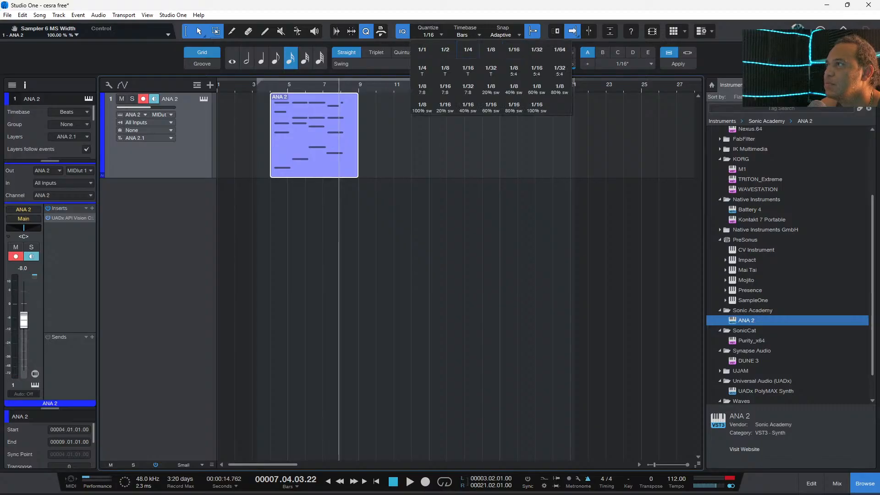
left_click(491, 49)
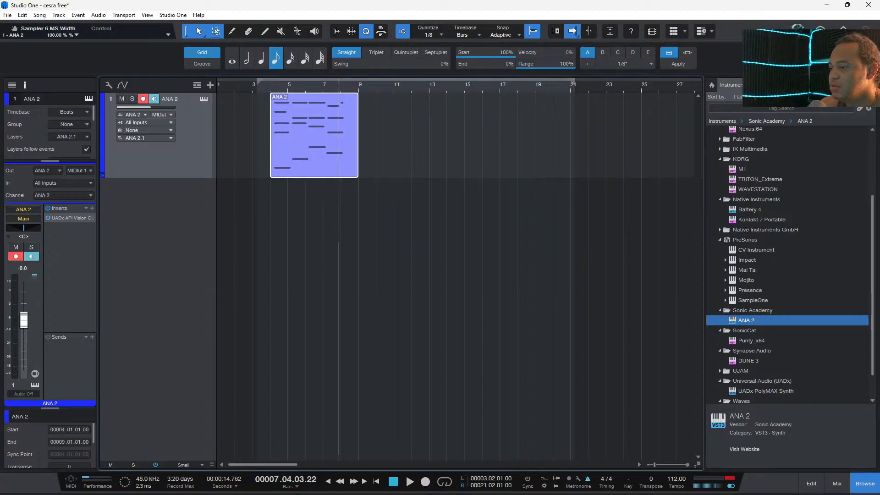
key("KP_0")
key("space")
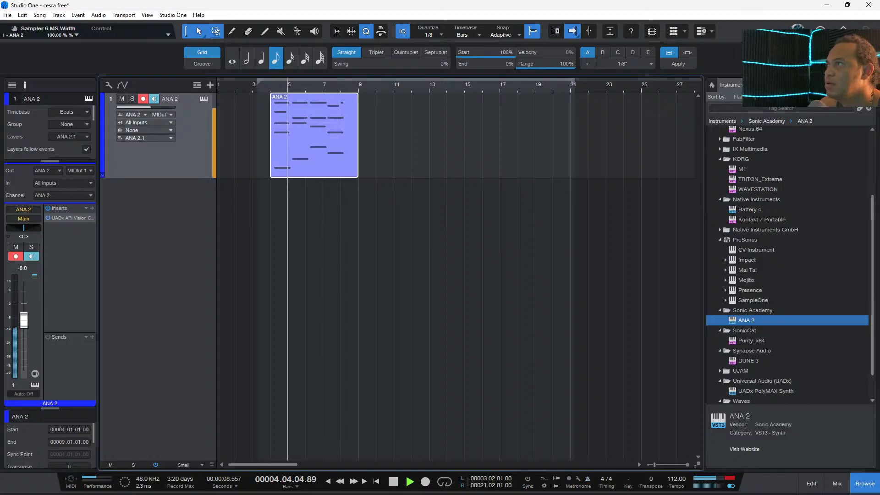
- Hide the quantize settings, return the quantize value to 1/16, and stop playback after hearing the clip
left_click(366, 32)
left_click(429, 35)
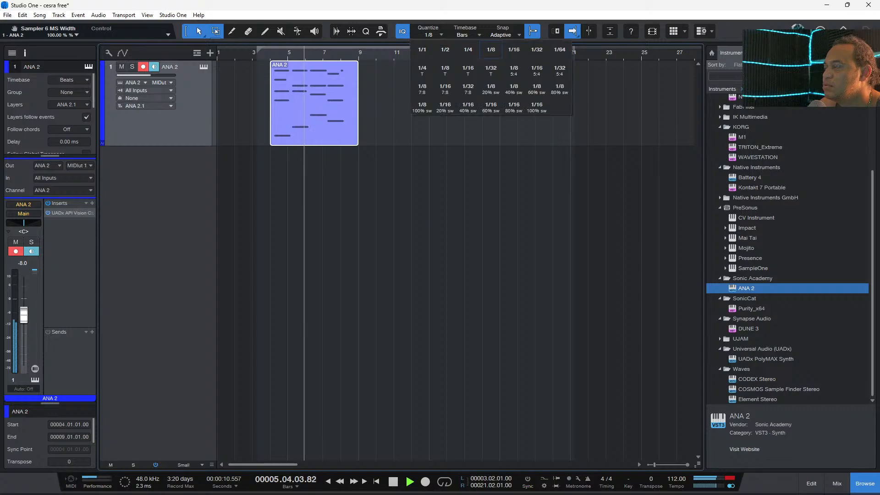
left_click(514, 49)
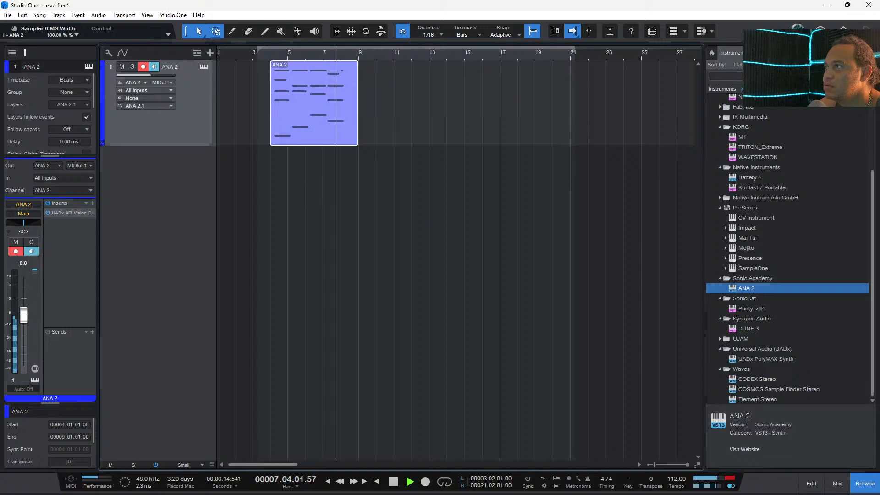
key("space")
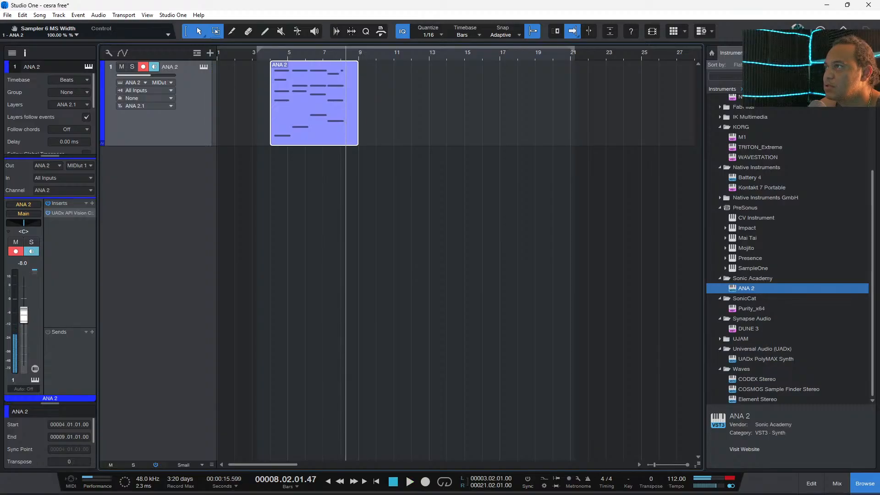
- Trim the ANA 2 clip to run from 4.2 to 8.2 and duplicate it three times in a row
left_click_drag(357, 105, 348, 105)
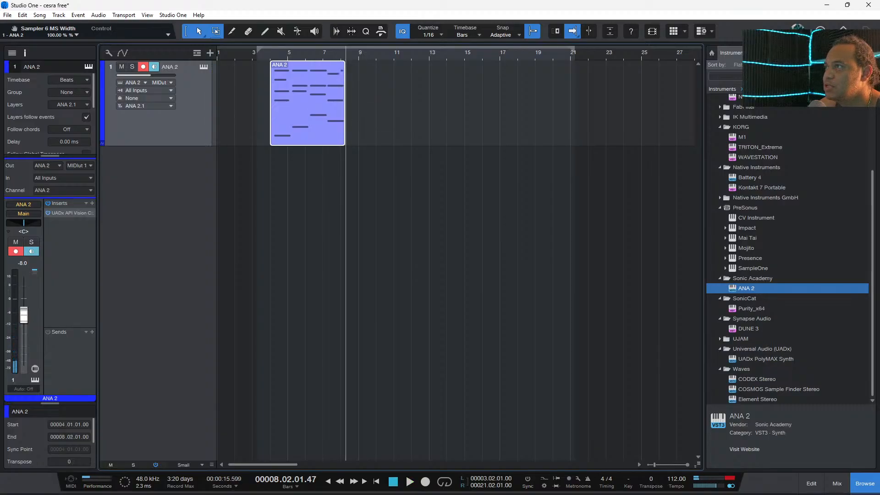
left_click_drag(271, 127, 275, 126)
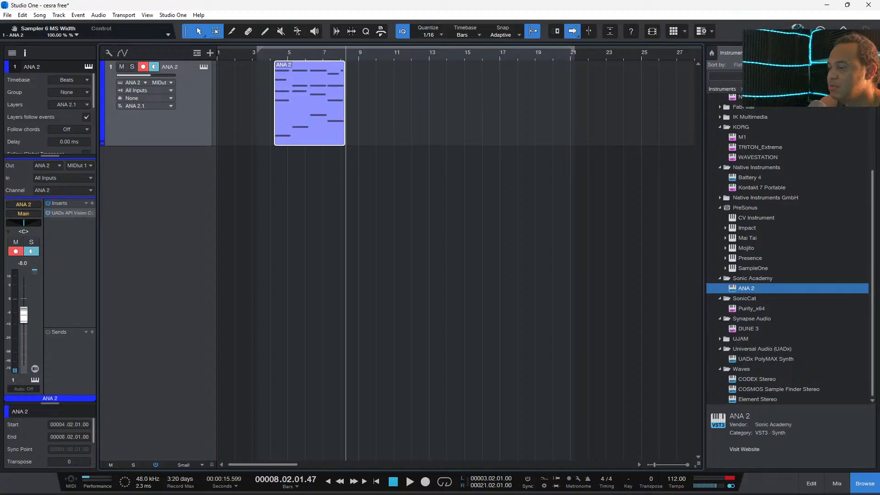
key("d")
key("d")
key("d")
- During playback, duplicate the ANA 2 clip twice more and enable a loop from 4.2 to 28.1
key("space")
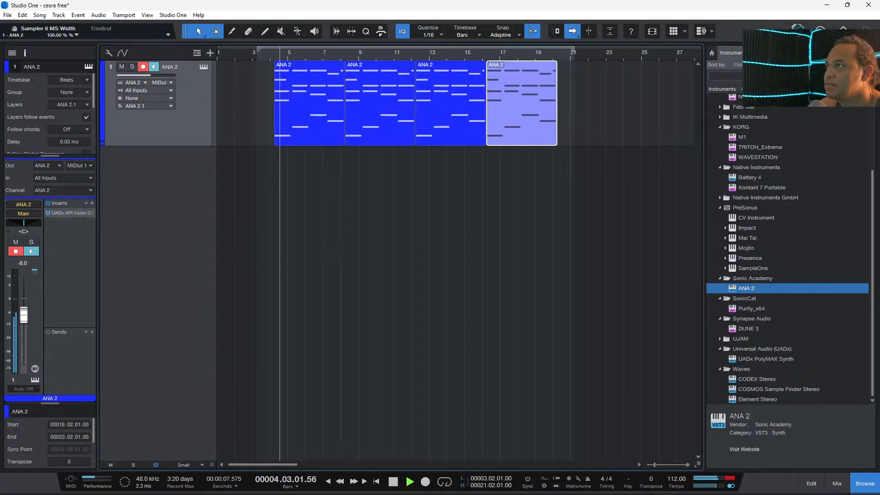
left_click_drag(280, 49, 274, 49)
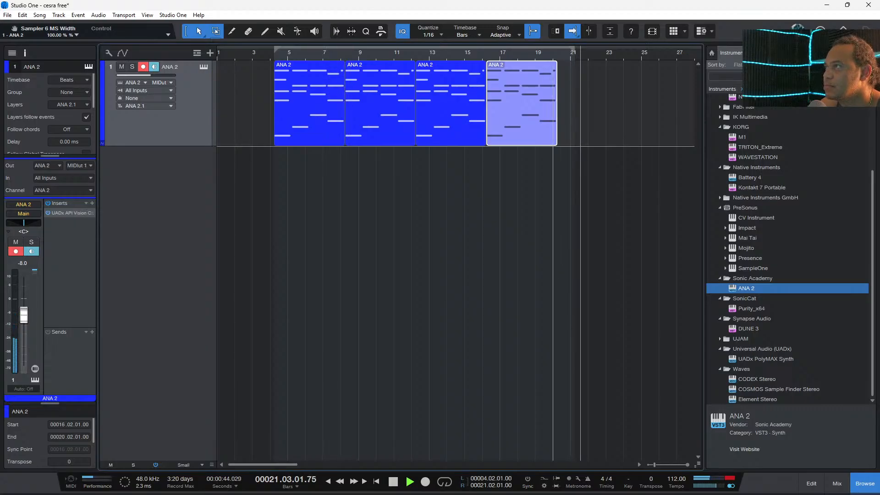
key("d")
key("d")
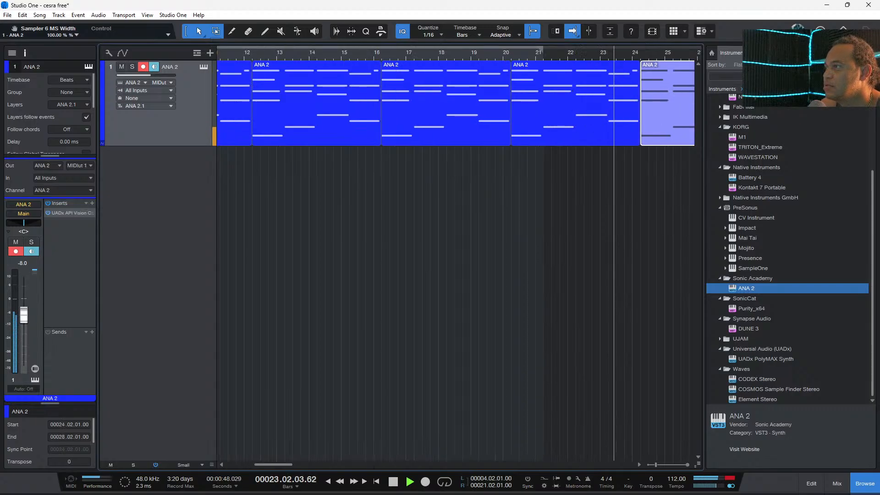
key("w")
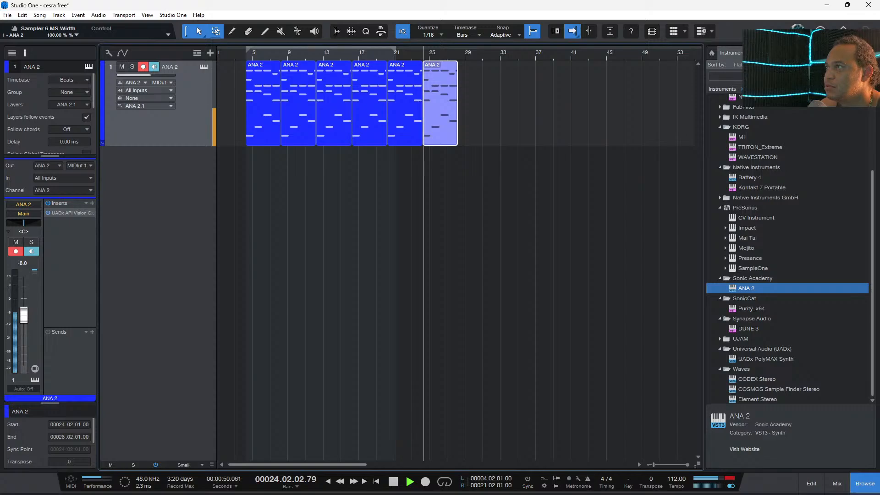
left_click_drag(447, 48, 456, 48)
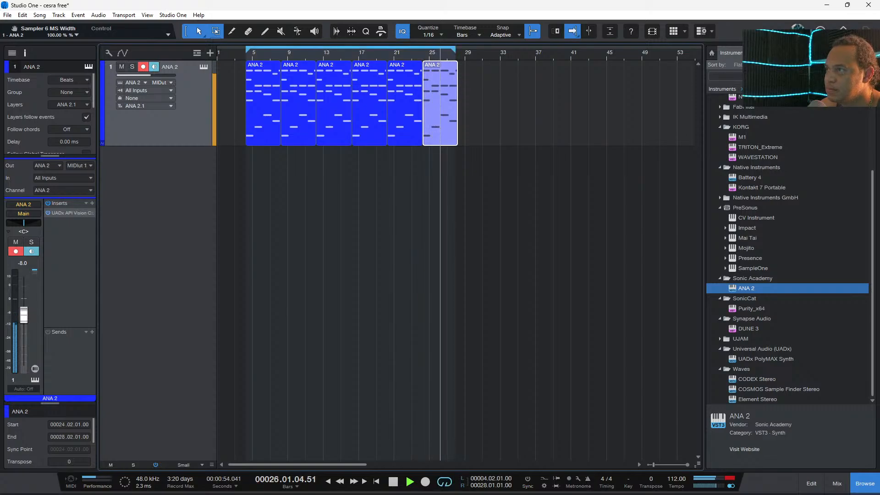
- Check the API Vision Channel Strip's settings, close its window, and move playback to about bar 26
double_click(72, 213)
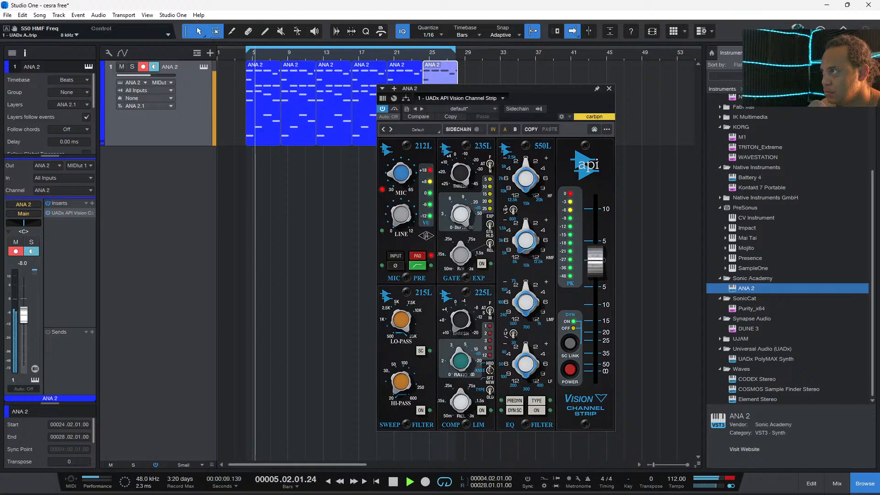
left_click(610, 88)
left_click(438, 53)
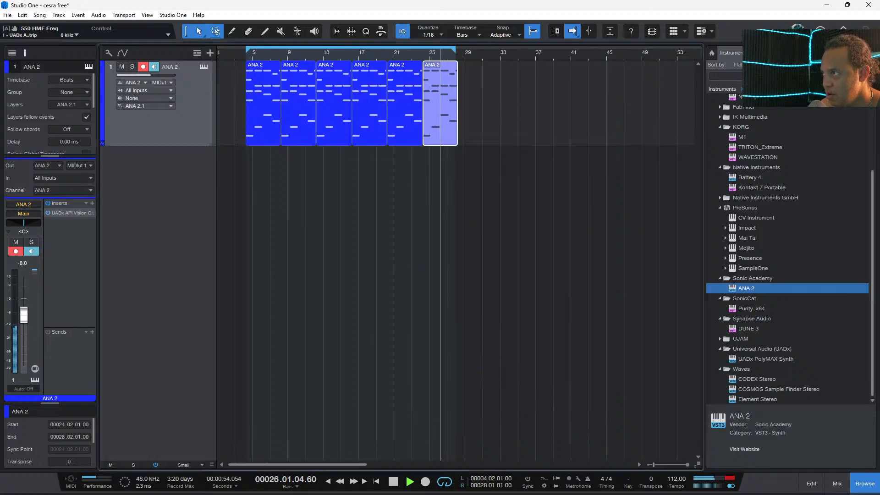
- Extend the loop end to 28.2 to match the last clip, and play across the loop point
key("e")
key("e")
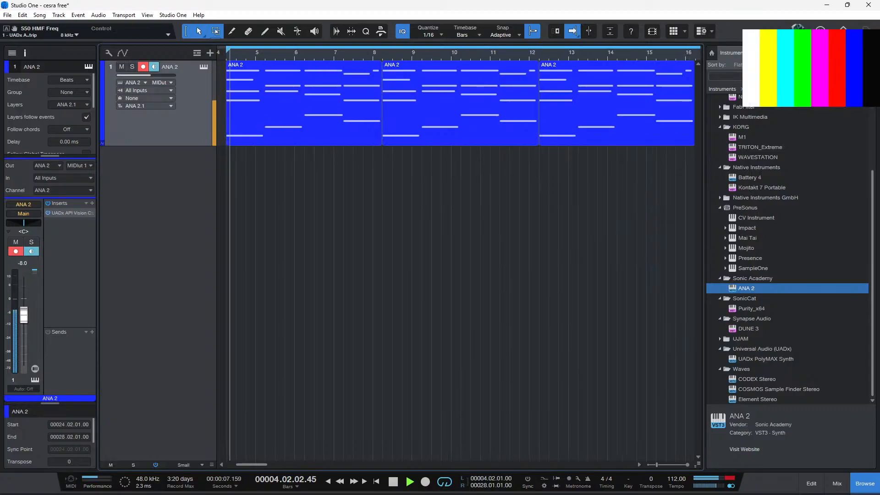
key("space")
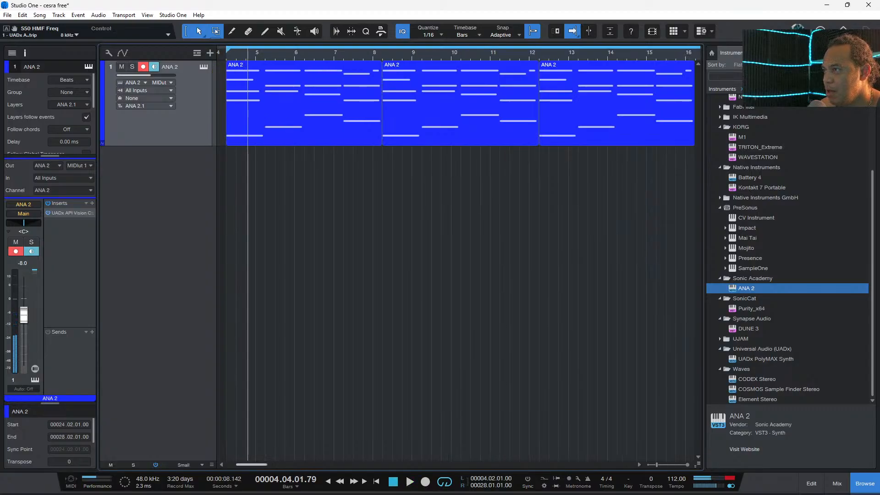
left_click_drag(251, 464, 296, 465)
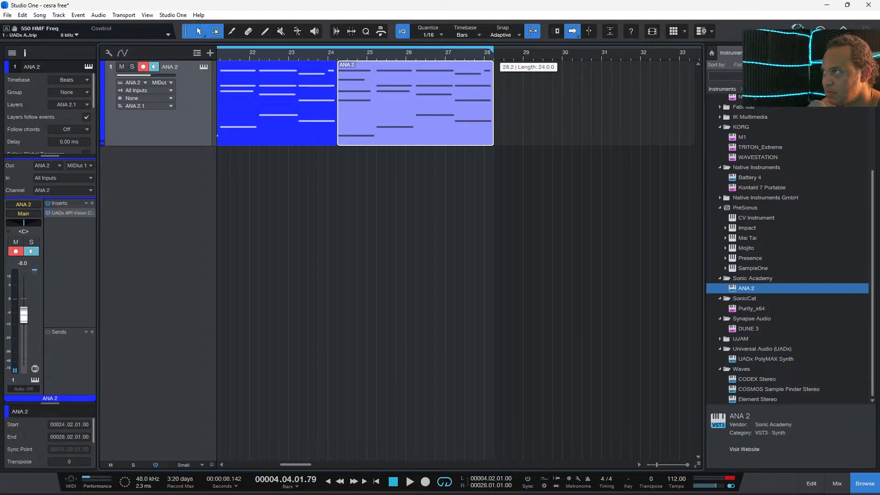
key("space")
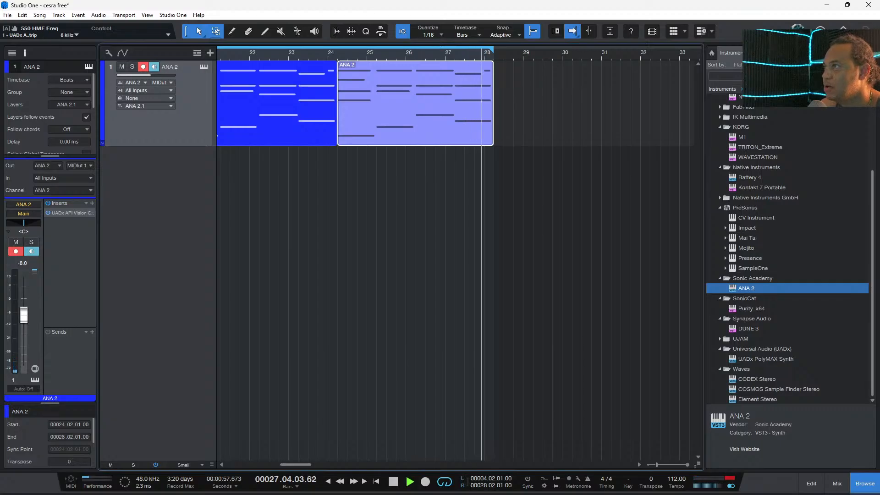
key("space")
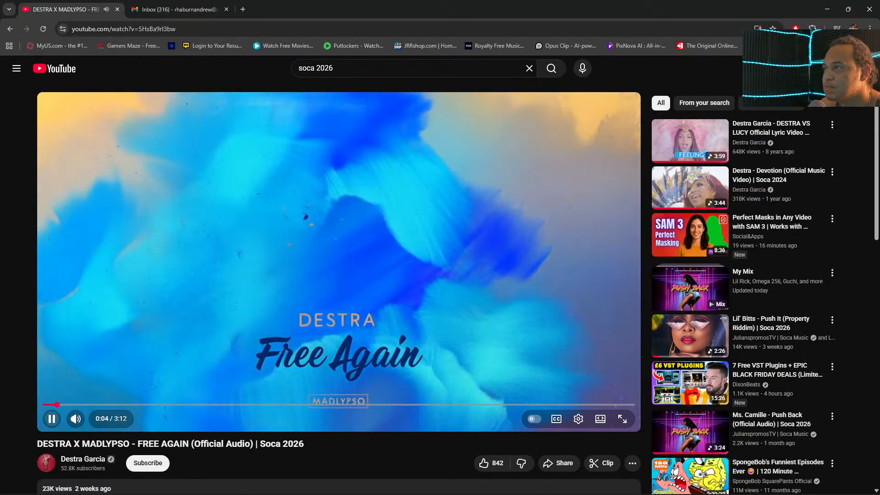
- Listen to the Free Again soca video in the browser as a reference, pause it, and switch back to Studio One
mouse_move(75, 419)
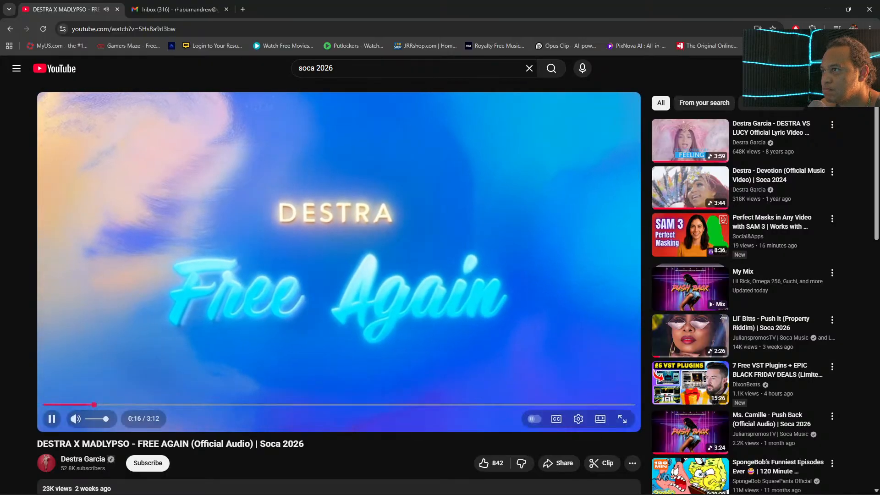
key("space")
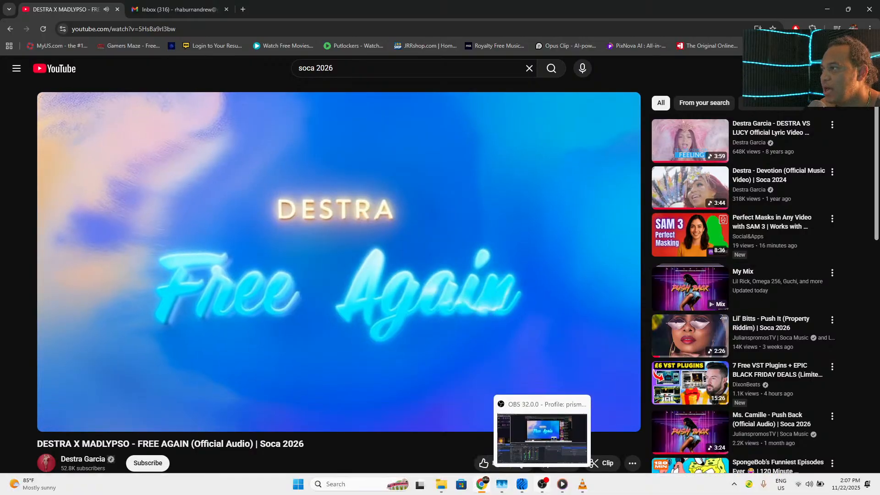
left_click(542, 484)
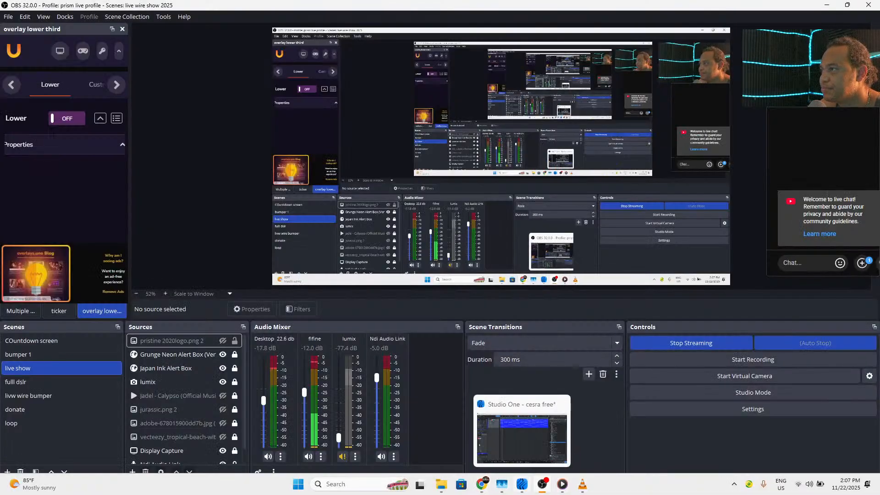
left_click(523, 484)
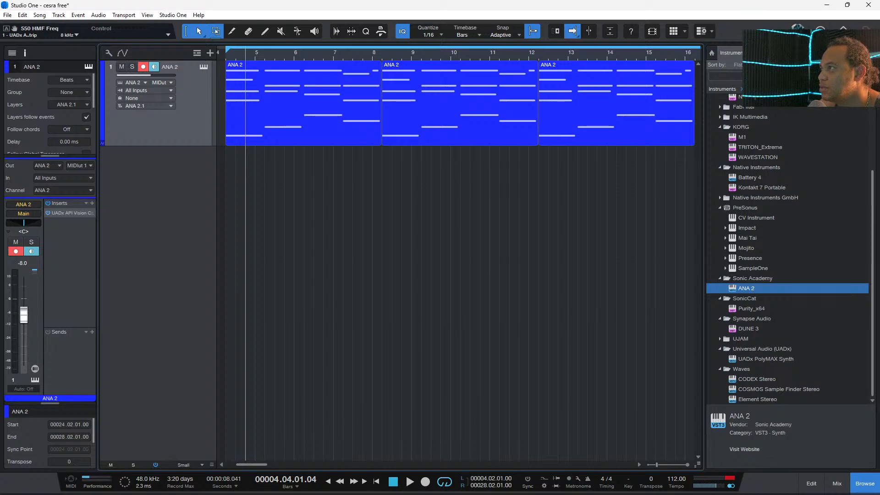
- Add a Kontakt 7 Portable instrument track and load Soca Drum Labs.nkm from the Soca Drum Labs v2 folder
left_click_drag(762, 187, 473, 285)
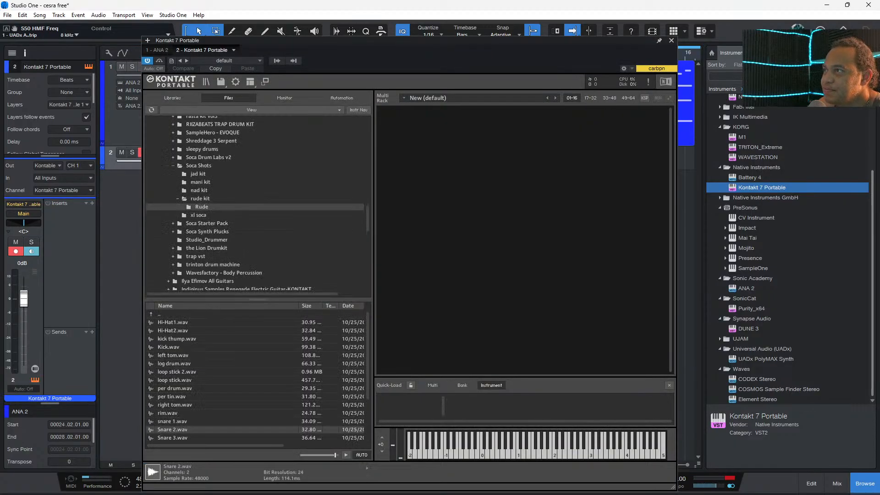
left_click(208, 157)
left_click(182, 322)
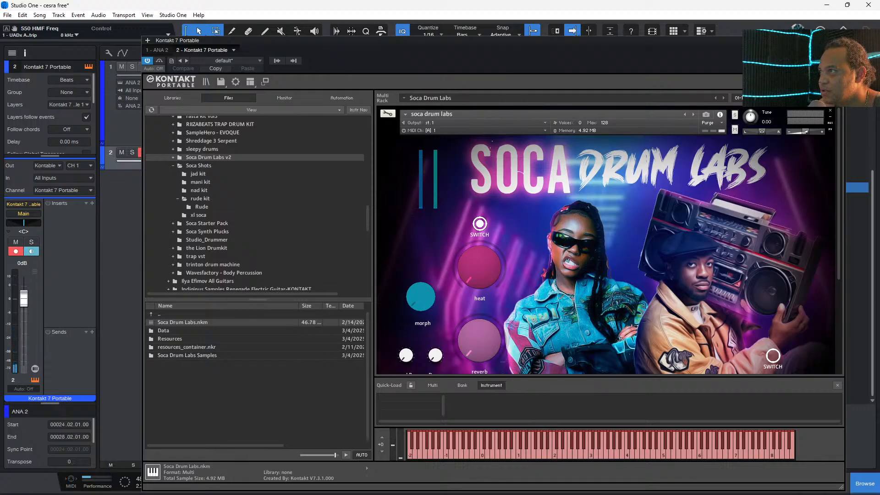
- Turn up the heat effect of the Soca Drum Labs instrument in Kontakt
mouse_move(480, 267)
left_mouse_down()
mouse_move(479, 296)
mouse_move(480, 277)
left_mouse_up()
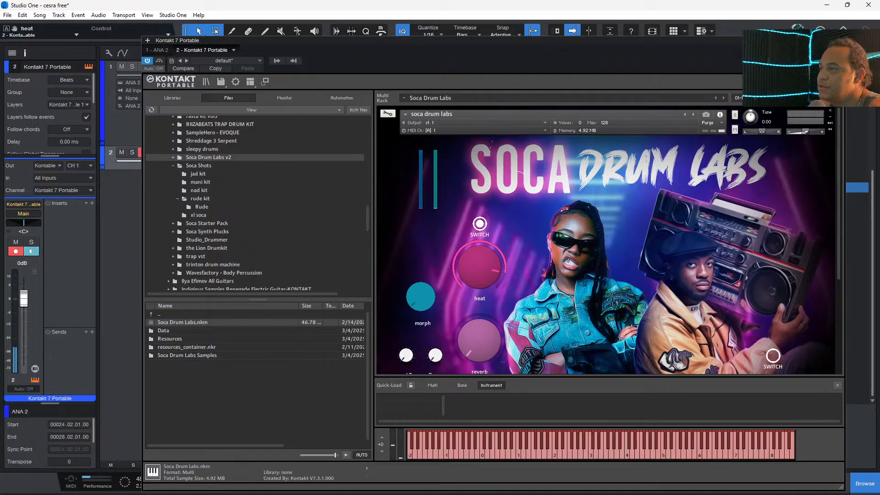
- Switch to the browser, play the intro of the Free Again reference video from about 0:06, and pause it
mouse_move(521, 484)
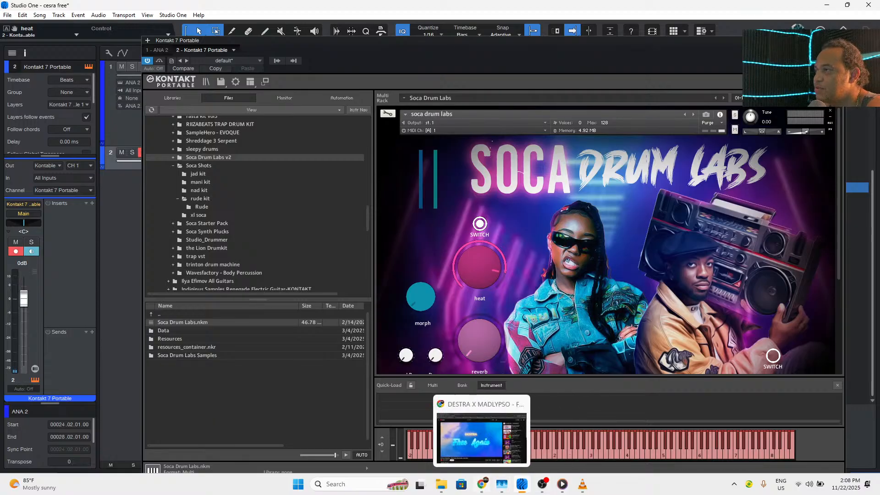
left_click(481, 485)
left_click_drag(96, 404, 63, 405)
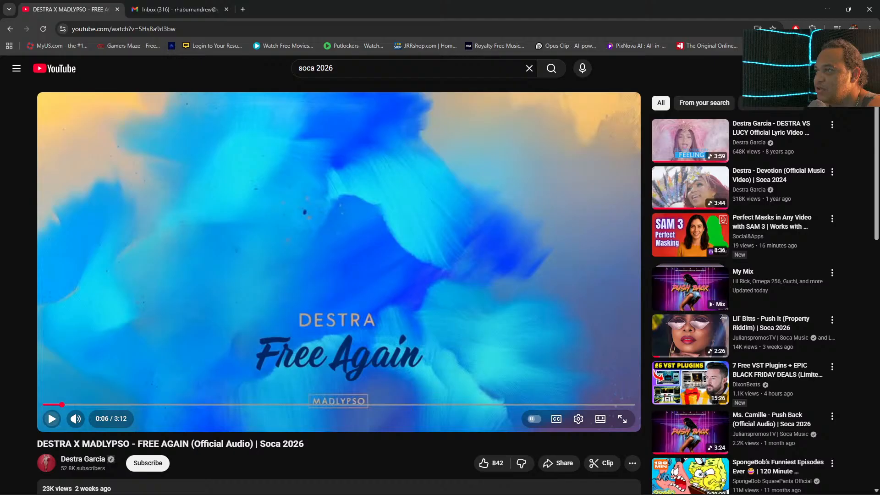
left_click(52, 418)
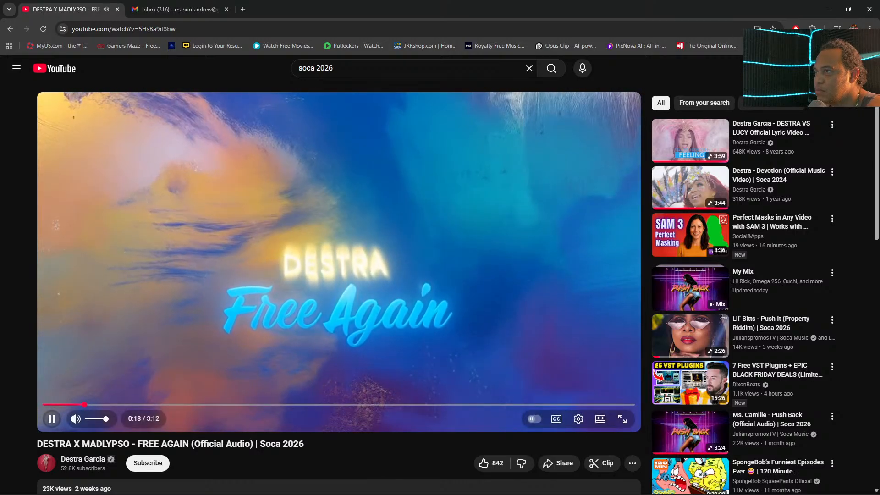
left_click(52, 418)
mouse_move(583, 484)
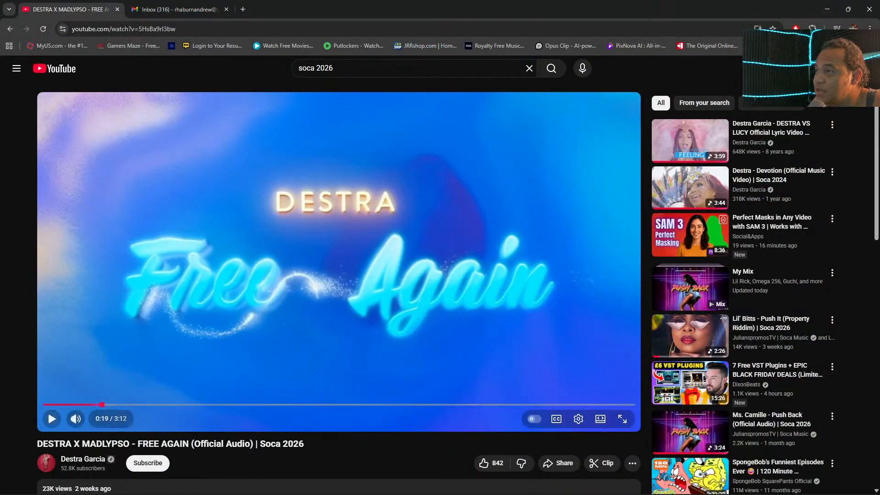
- Replay the video's intro from about 0:03, 0:10 and 0:04 to study the drum pattern, and switch back to Studio One
key("space")
left_click(52, 405)
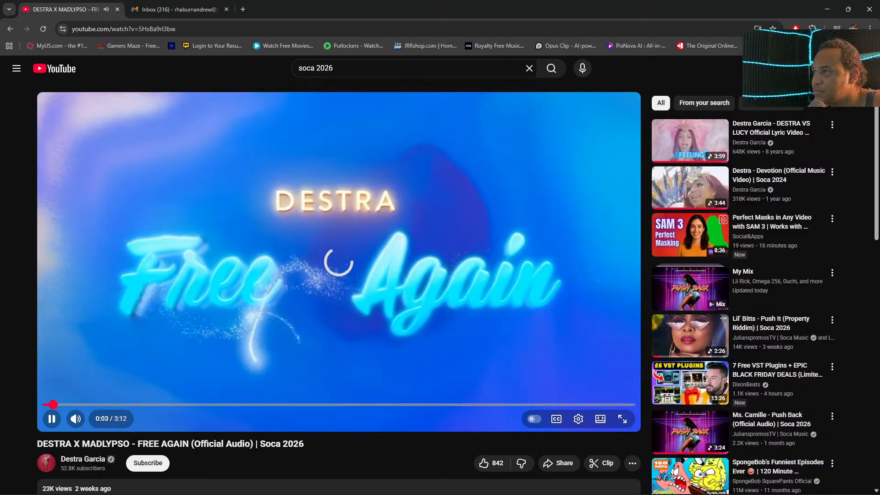
mouse_move(79, 419)
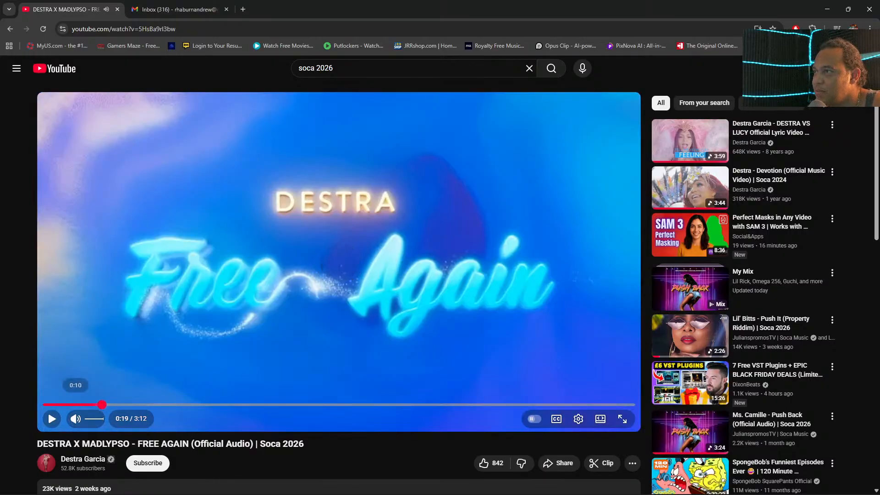
left_click(75, 405)
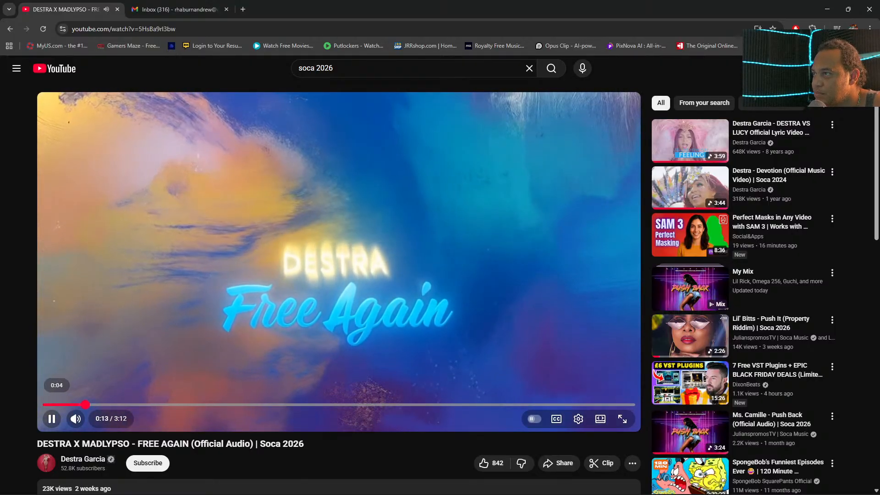
left_click(58, 405)
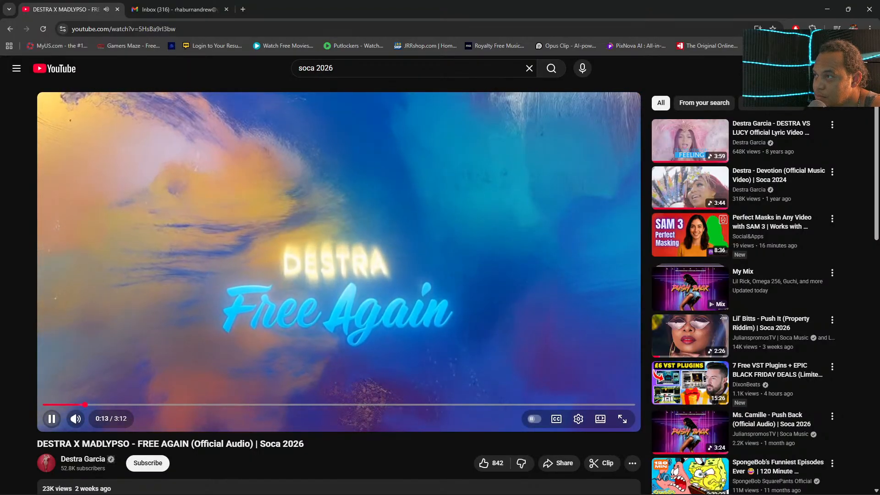
mouse_move(543, 485)
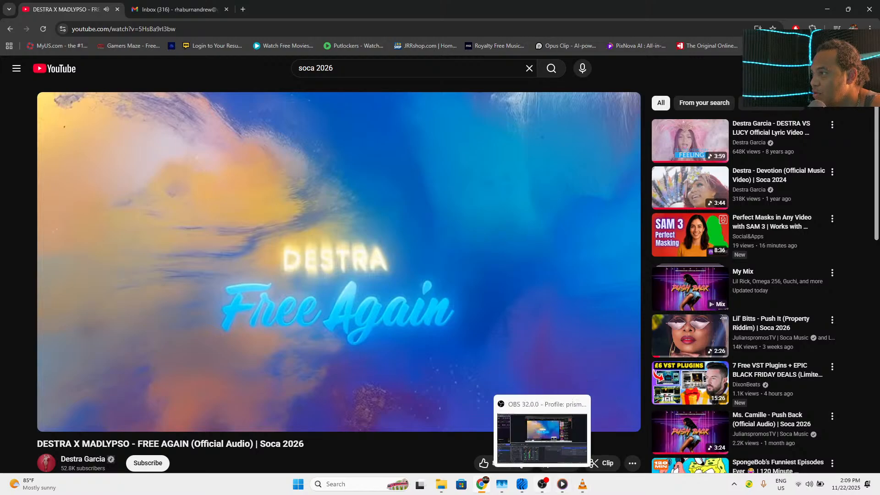
left_click(523, 484)
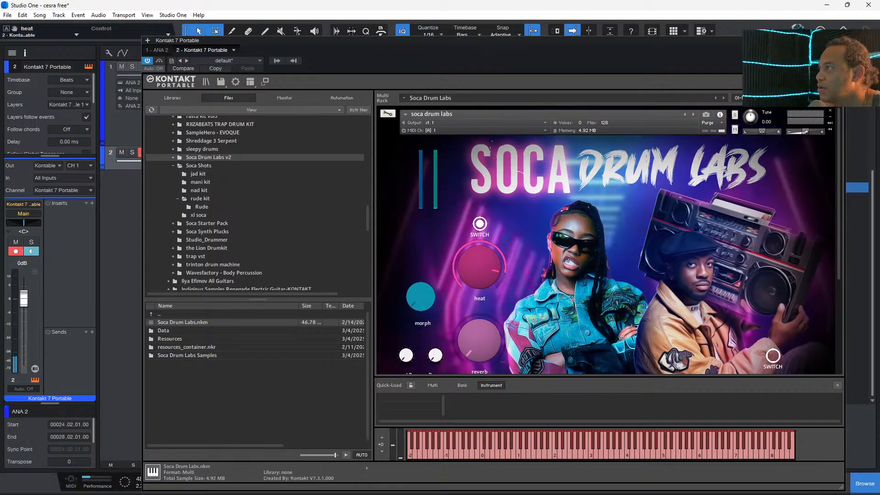
- Close the Kontakt window, start playback from bar 2, and record a Soca Drum Labs part on track 2 from about bar 4
left_click(838, 41)
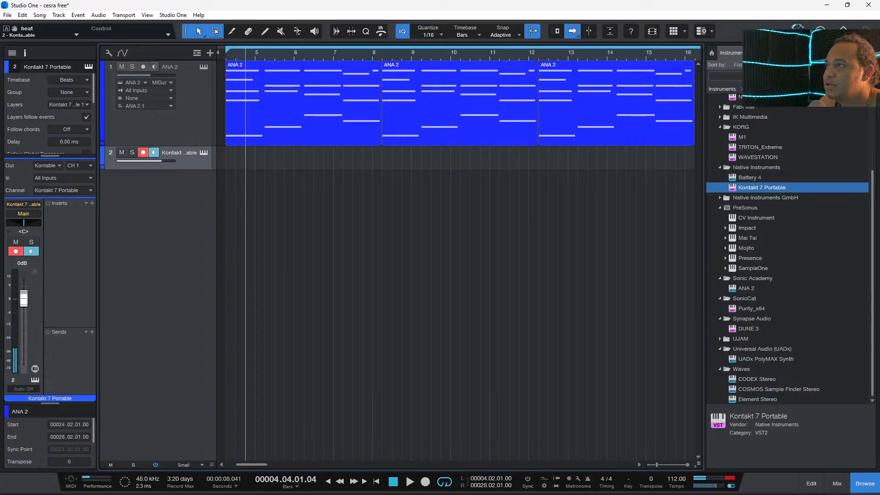
key("e")
key("e")
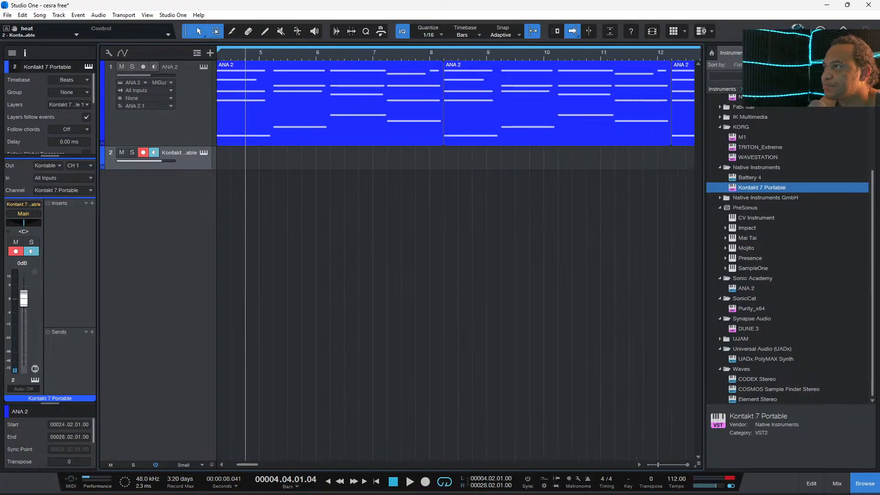
scroll(456, 257, "left", 5)
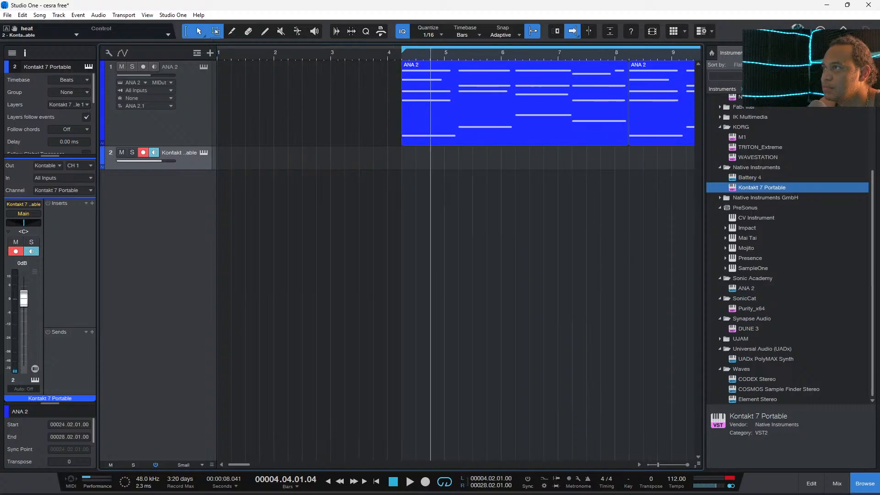
left_click(281, 53)
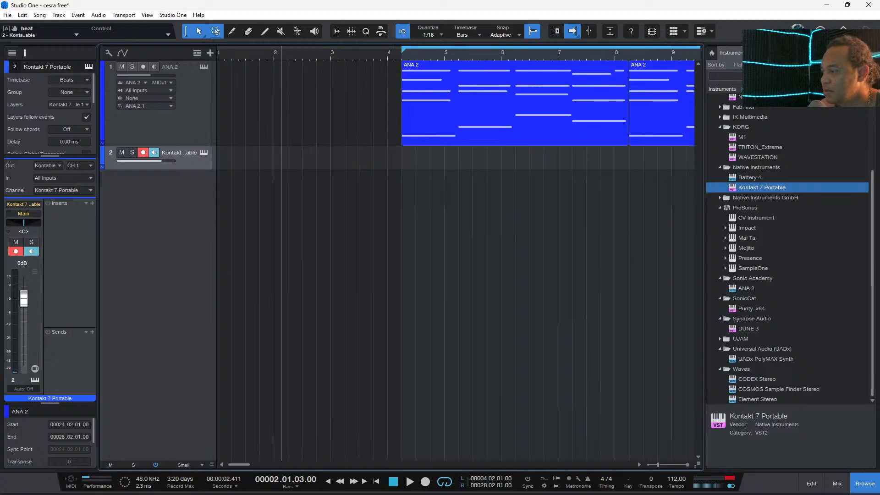
key("space")
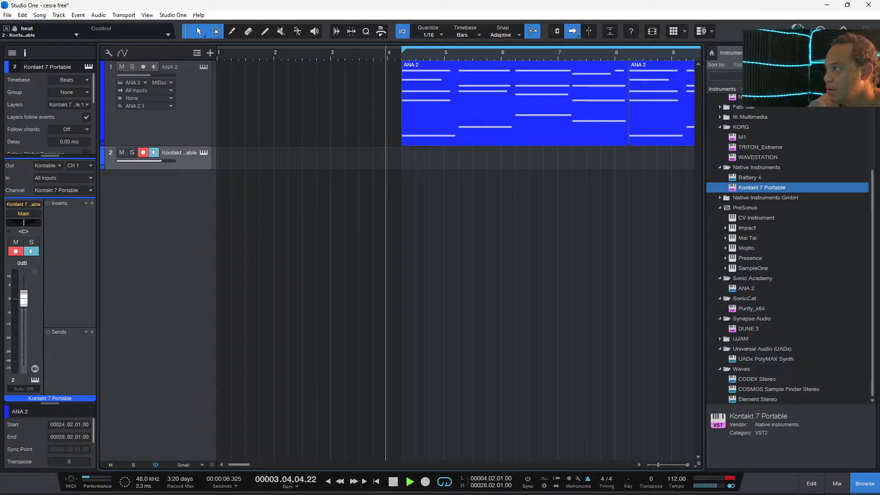
key("KP_Multiply")
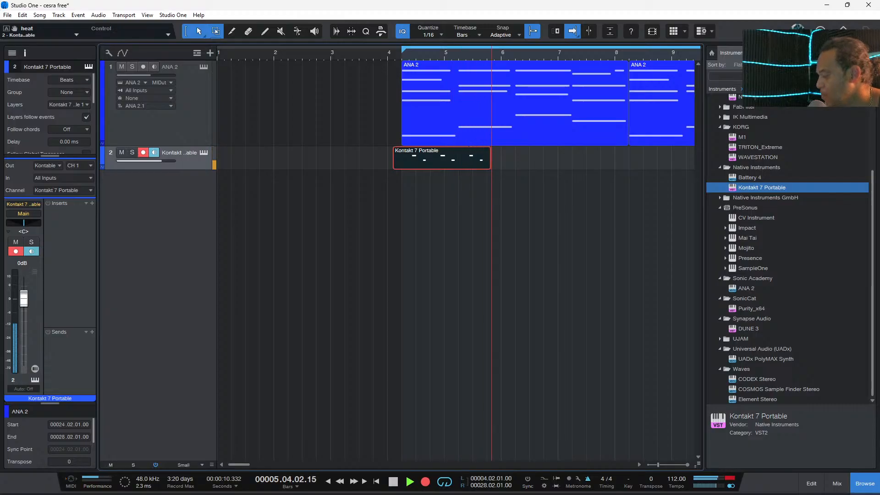
key("space")
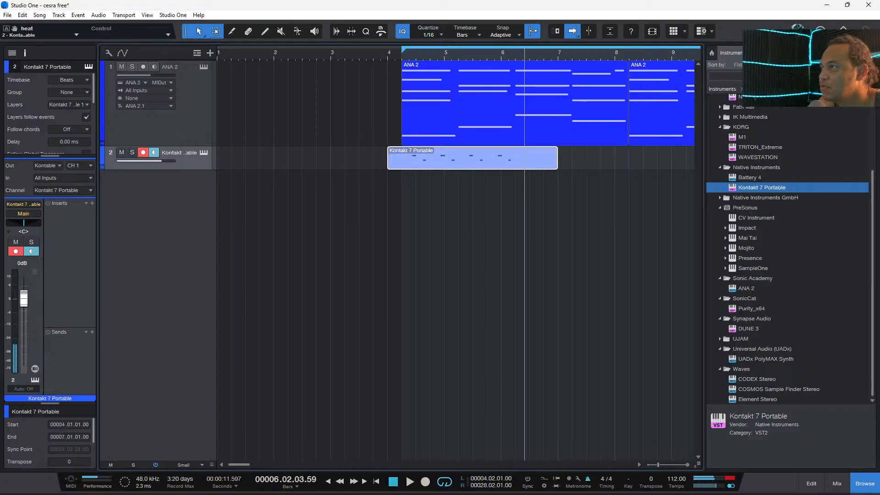
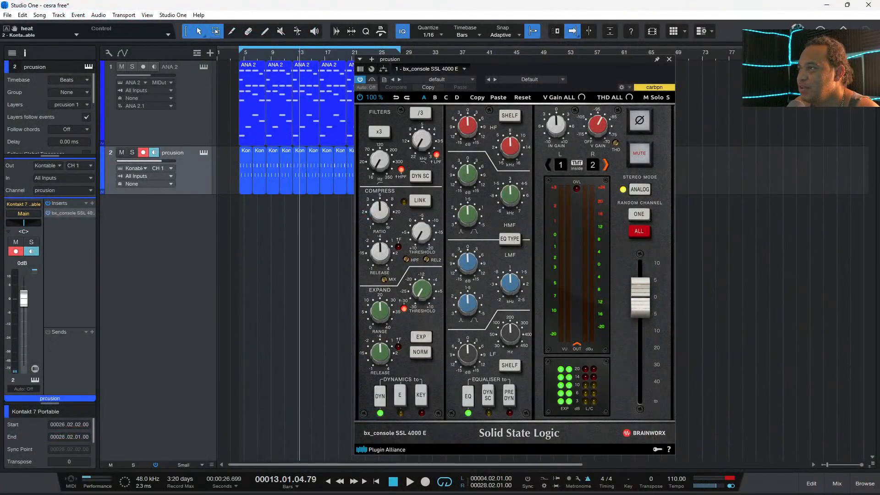
- On the percussion track's bx_console SSL 4000 E, set the EQ low frequency to 144.6 Hz and low gain to +9.4 dB
left_click_drag(510, 333, 510, 338)
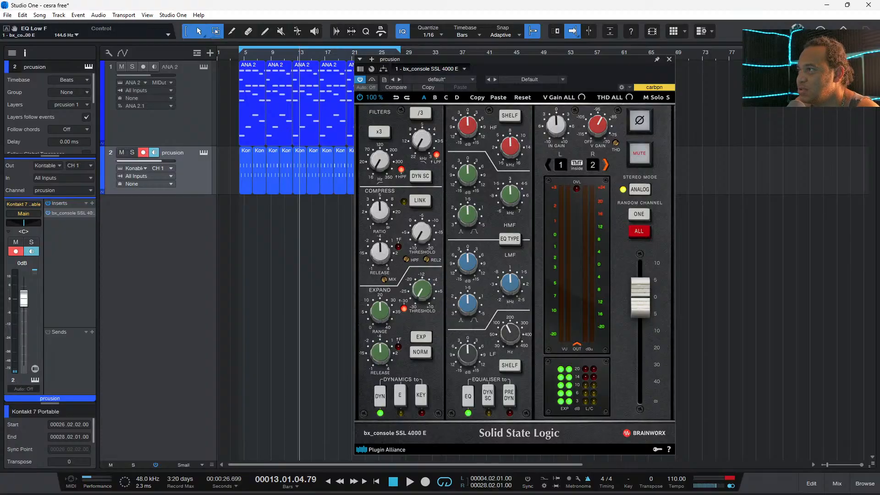
key("space")
mouse_move(468, 353)
left_mouse_down()
mouse_move(468, 327)
mouse_move(467, 339)
left_mouse_up()
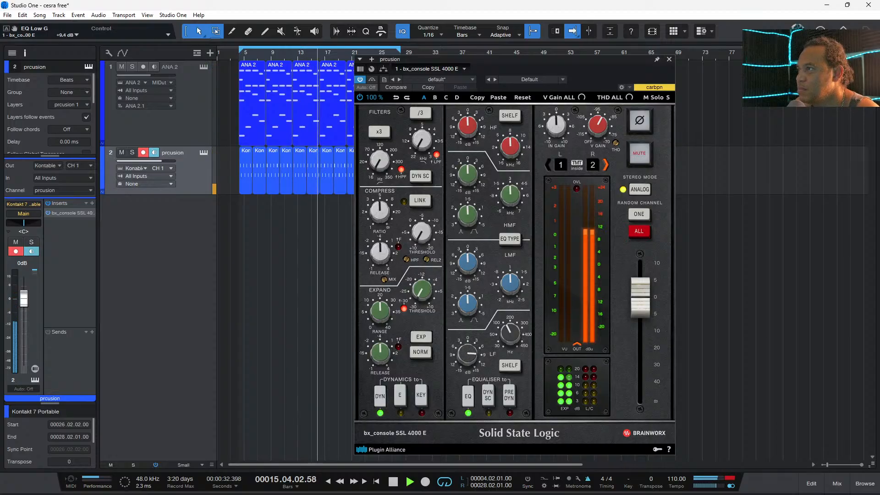
- Reduce the expander release, set its range to 1.3 dB, lower the percussion channel volume to -1.3 dB, and close the plug-in
left_click_drag(380, 353, 380, 376)
left_click_drag(380, 312, 380, 342)
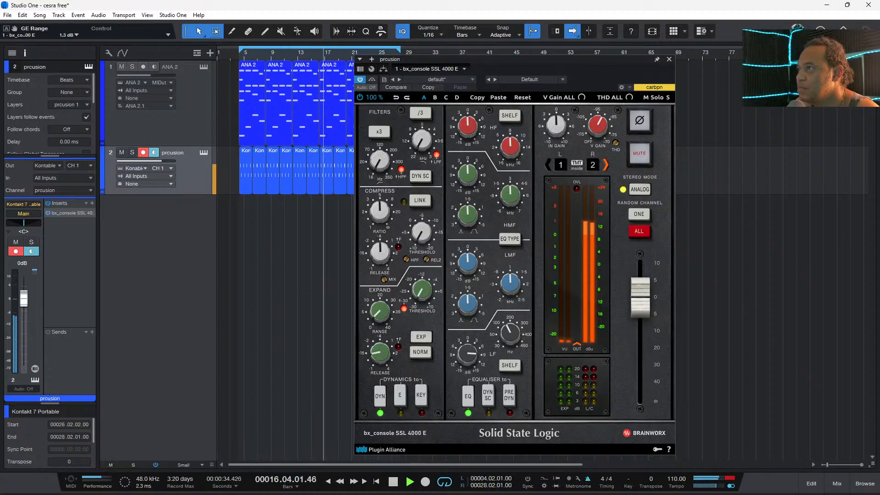
left_click_drag(24, 298, 24, 302)
key("space")
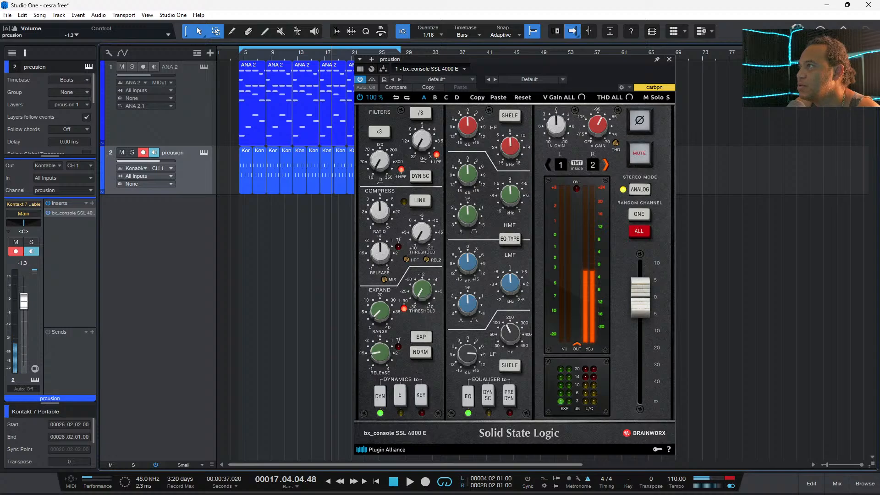
left_click(670, 59)
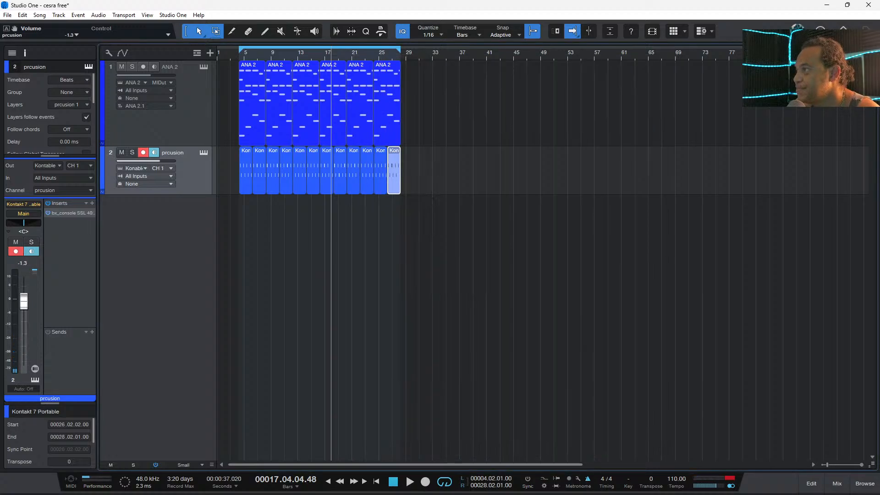
- Add a second Kontakt 7 Portable instrument track and open the Kick folder inside sleepy drums > Drums
key("F5")
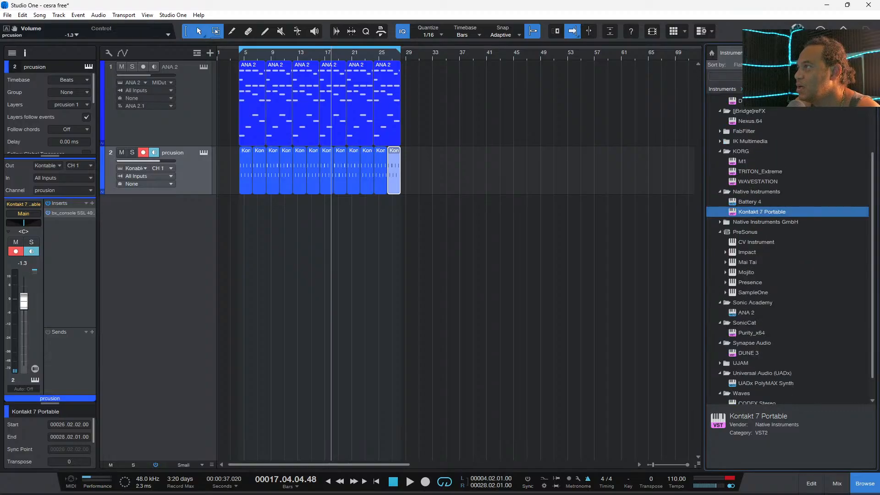
left_click_drag(761, 212, 568, 292)
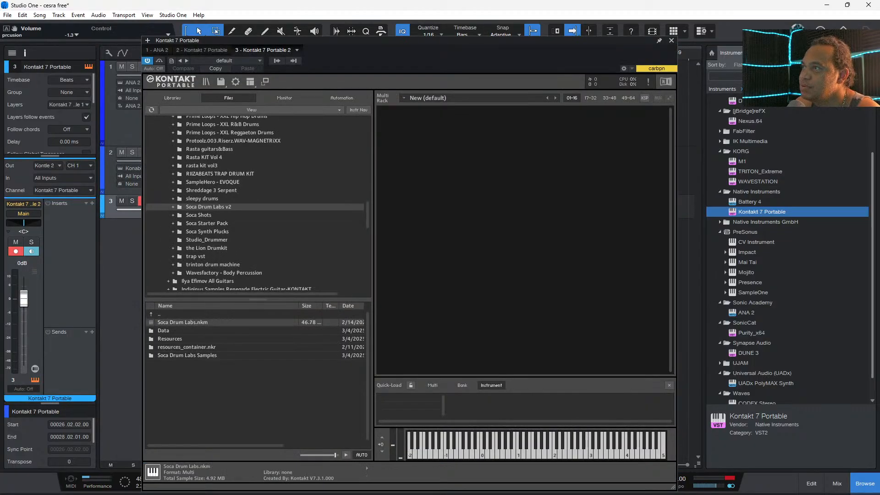
left_click(202, 198)
double_click(166, 322)
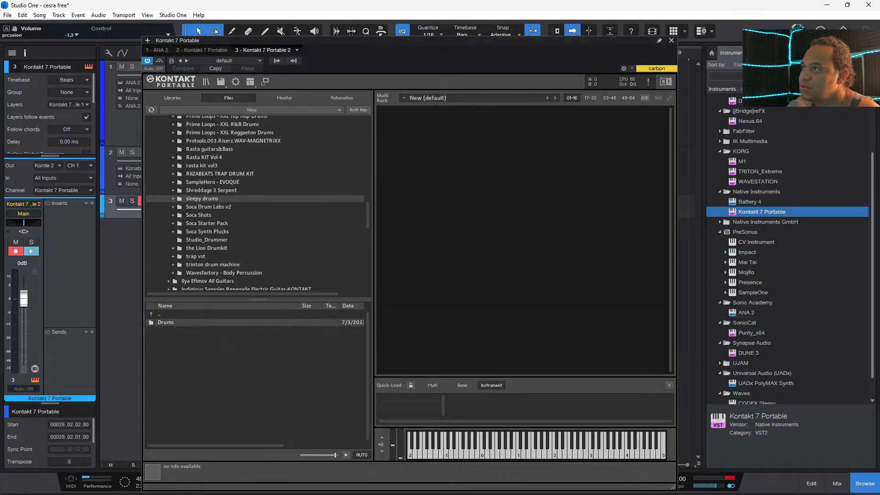
double_click(165, 347)
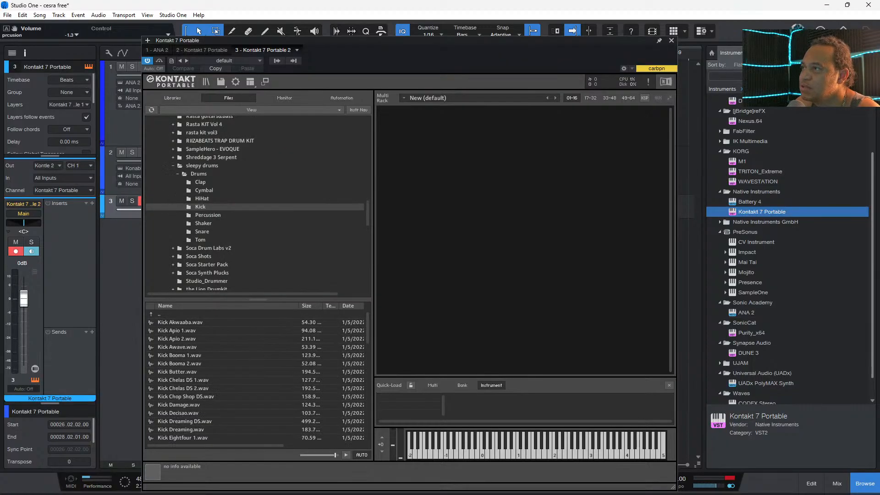
- Audition several kick samples, load Kick Booma 1.wav into Kontakt, and close the instrument window
left_click(176, 331)
left_click(179, 356)
left_click(177, 372)
left_click(179, 389)
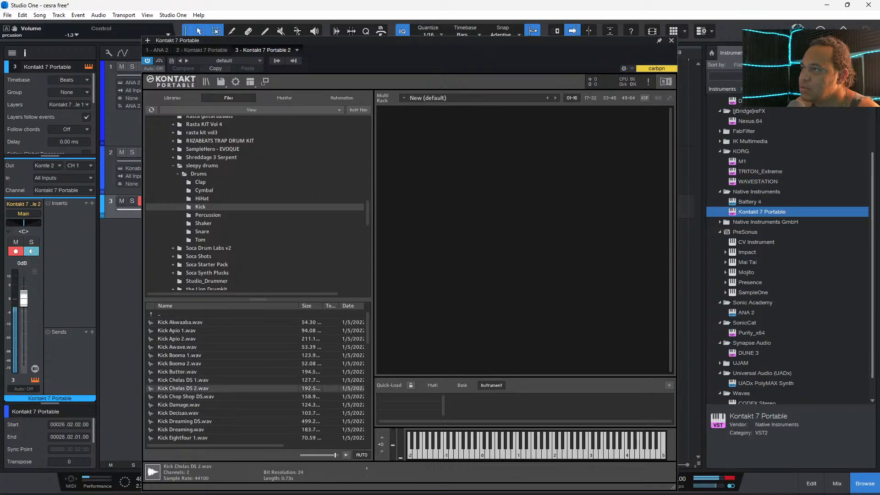
left_click(179, 364)
left_click(179, 356)
left_click(179, 347)
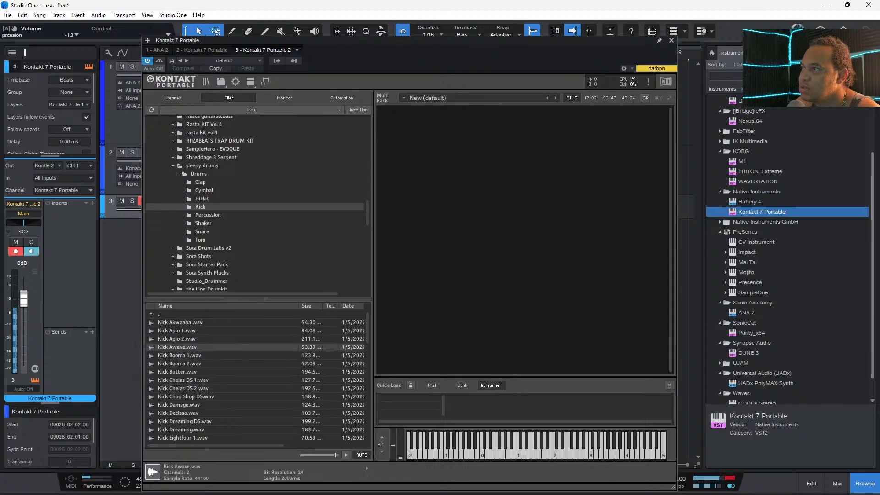
left_click(179, 356)
left_click(179, 347)
double_click(179, 356)
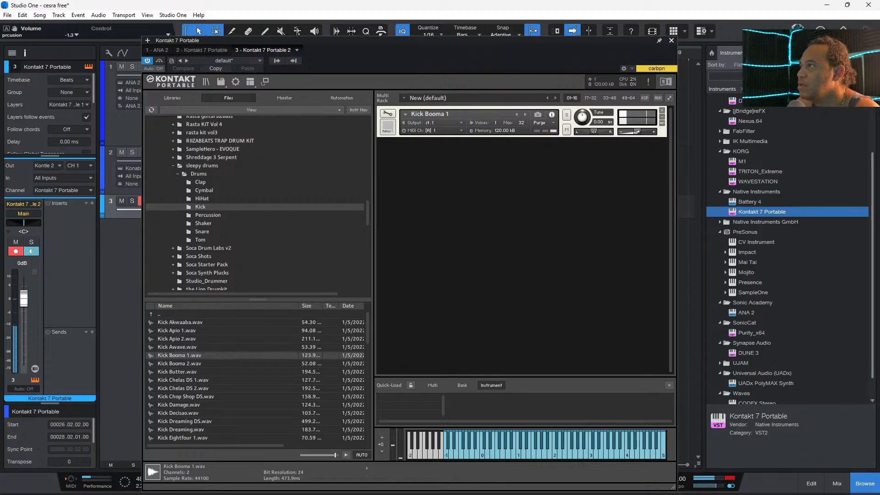
left_click(672, 40)
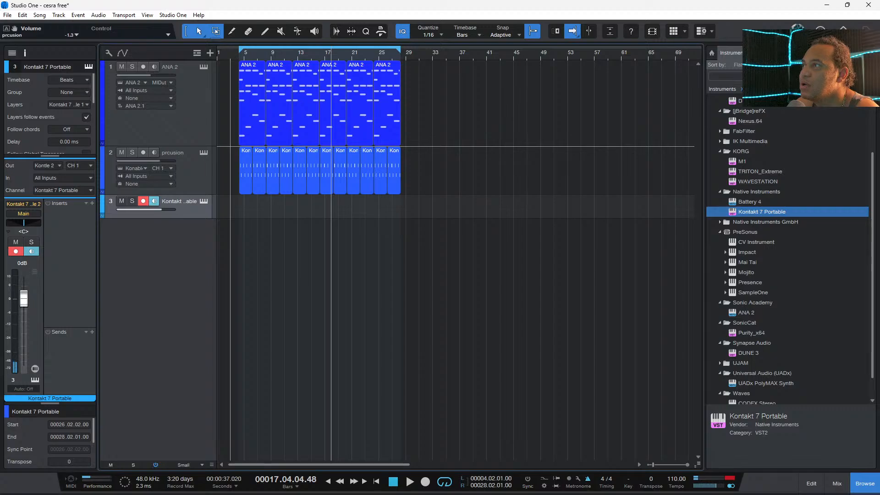
- Play from before the first clips, record a kick pattern on track 3 from about bar 6, and stop recording
left_click(231, 55)
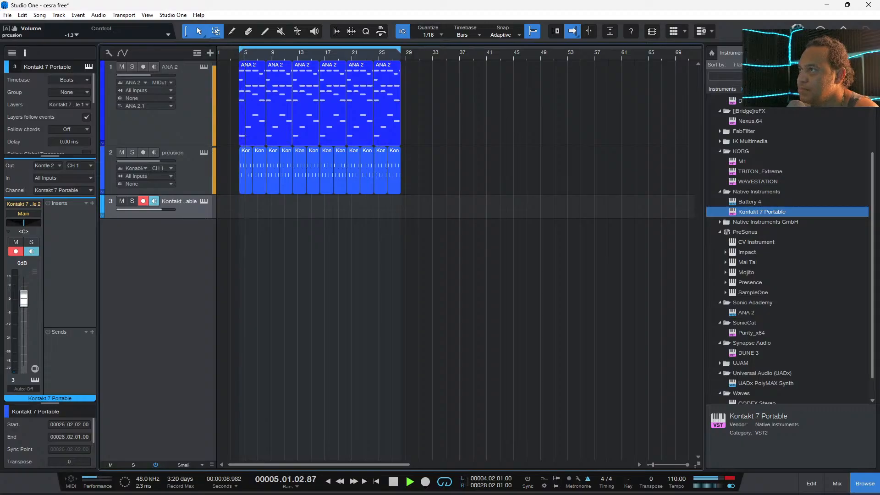
key("KP_Multiply")
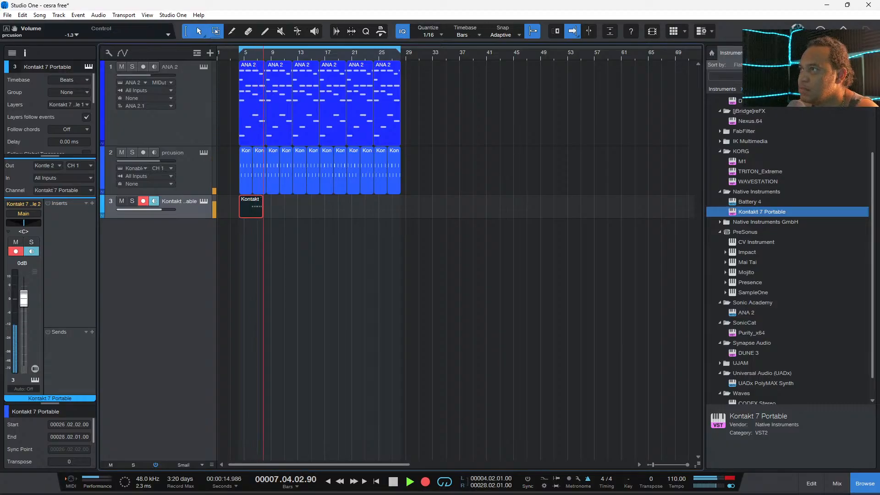
key("space")
key("KP_0")
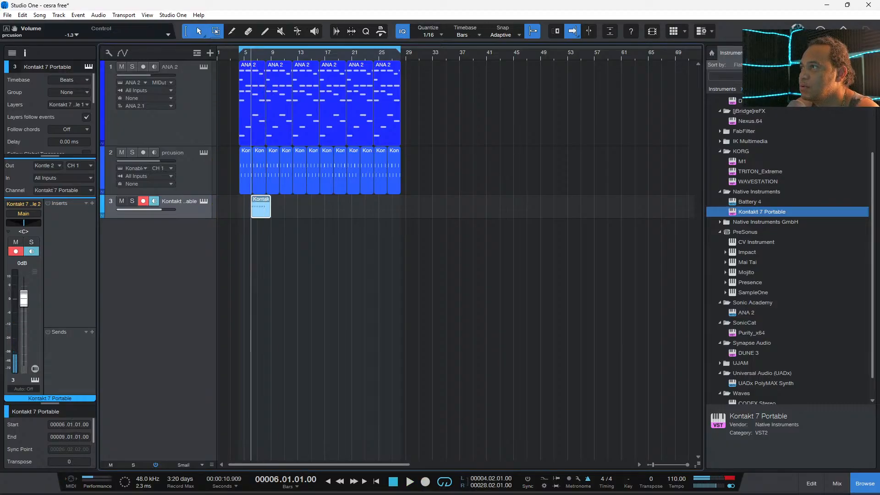
- Play back the recorded kick clip on track 3 and make the track taller
key("e")
key("e")
key("e")
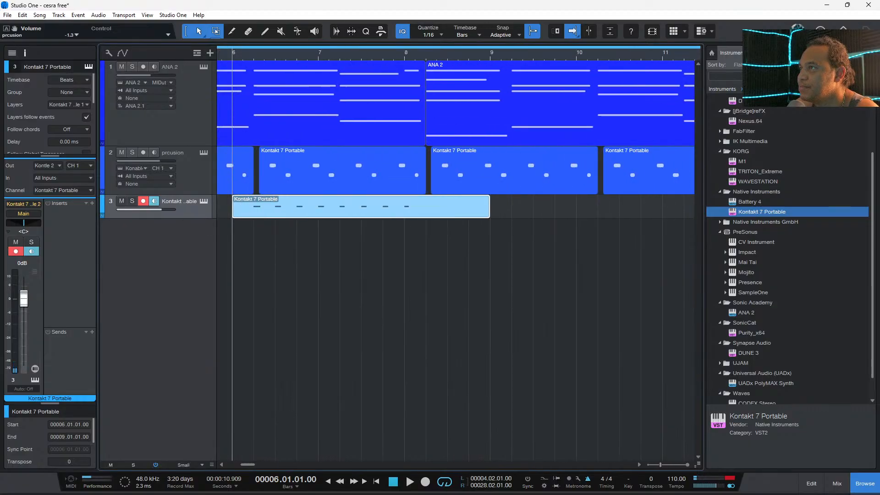
key("space")
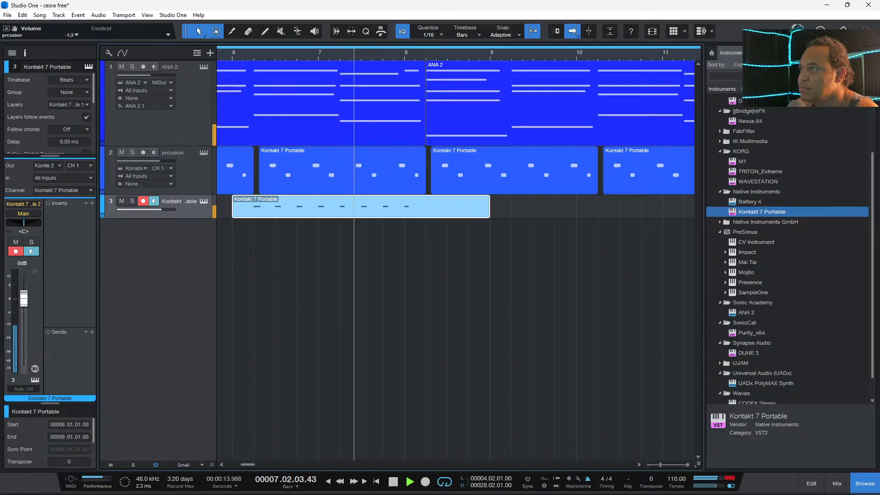
key("space")
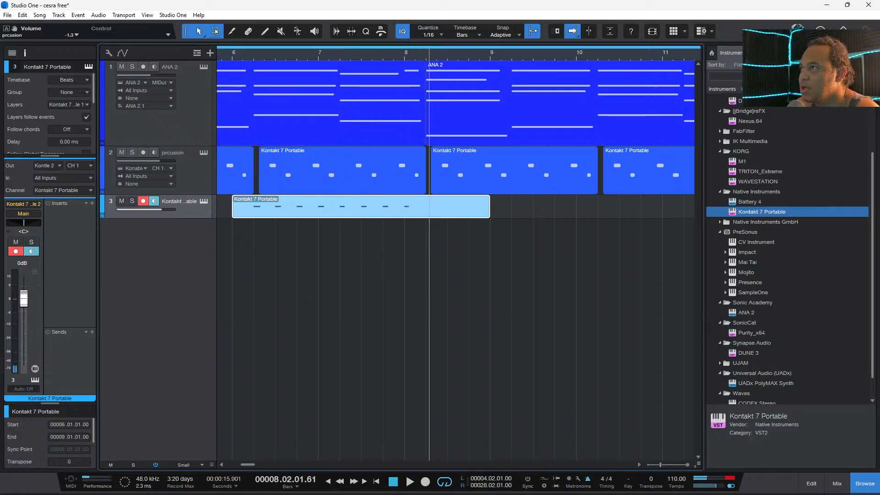
left_click_drag(158, 219, 158, 302)
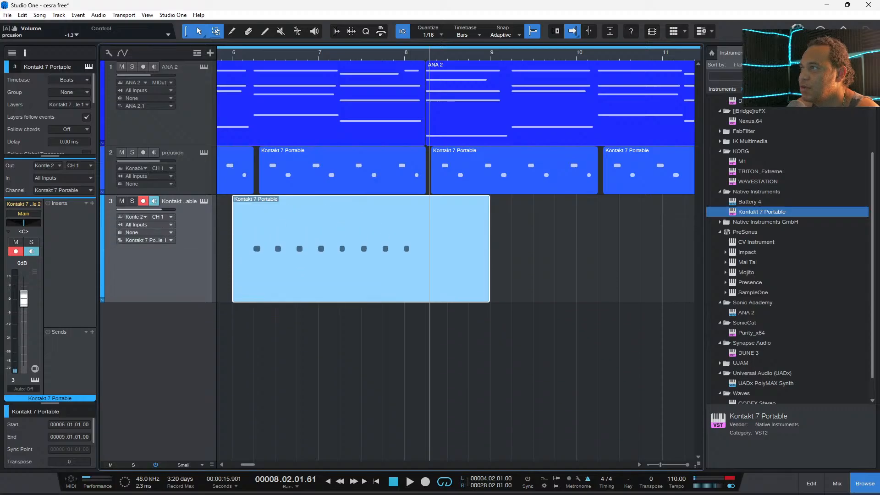
- Trim the kick clip to run from 6.1.4 to 8.1.3 and duplicate it twice
left_click_drag(233, 293, 249, 294)
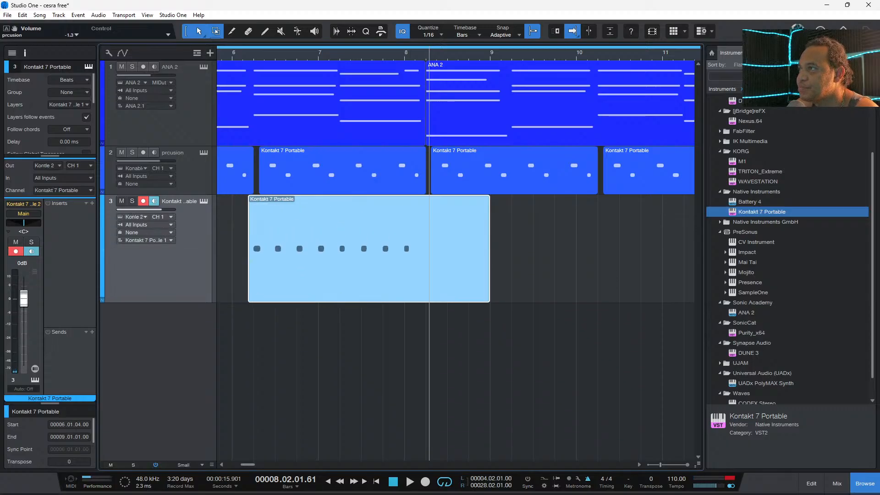
left_click_drag(489, 294, 414, 293)
key("d")
key("d")
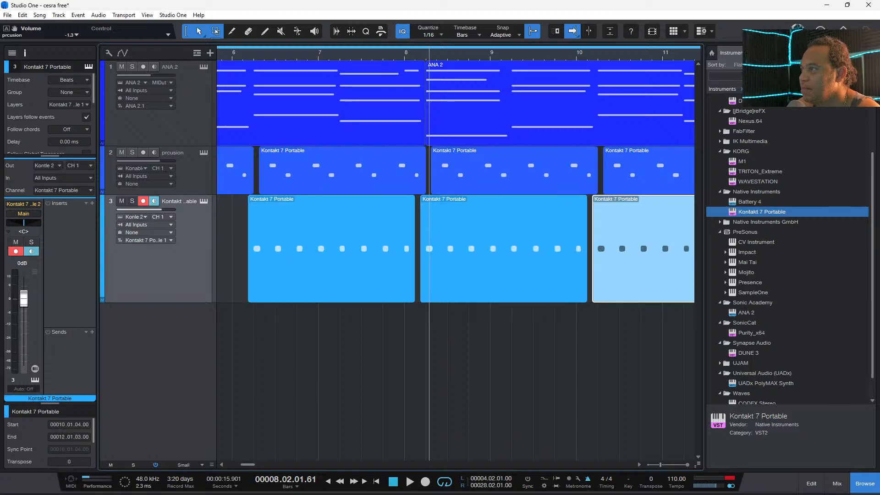
key("w")
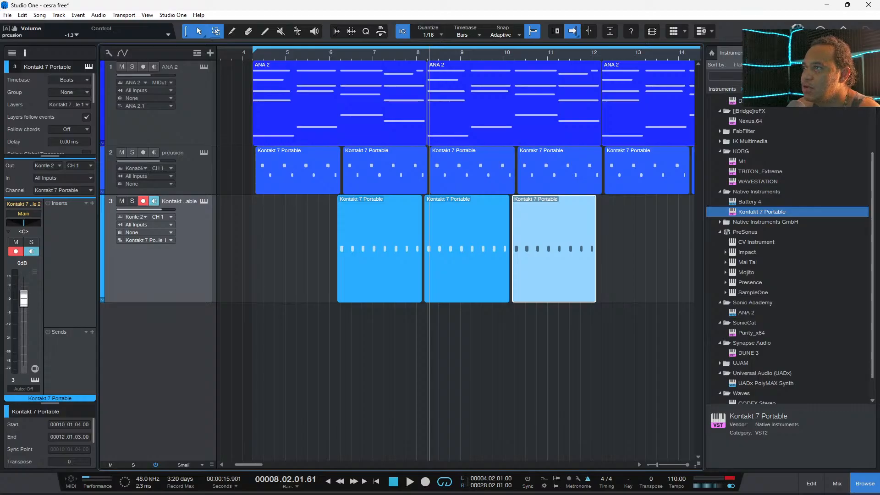
- Insert bx_console SSL 4000 E on the kick channel, lower the expander range, set its release to 0.10 s, and close the plug-in
left_click(93, 203)
type("ssl")
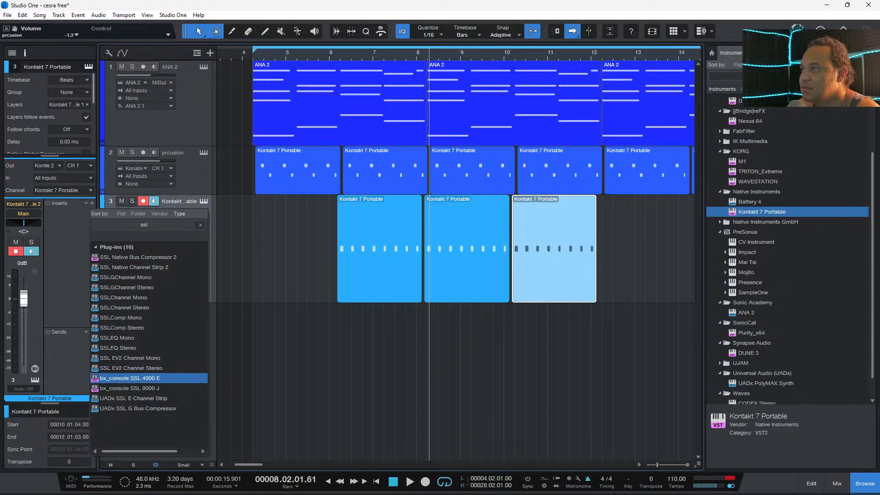
key("Return")
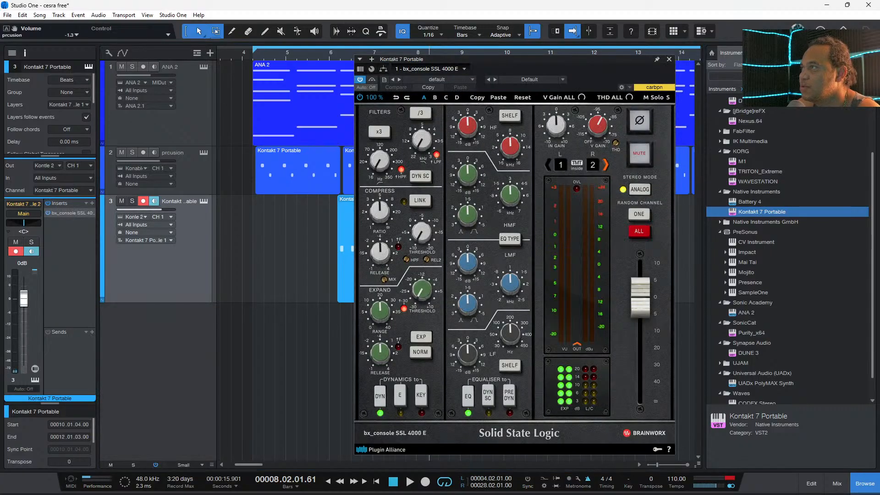
left_click_drag(380, 311, 380, 323)
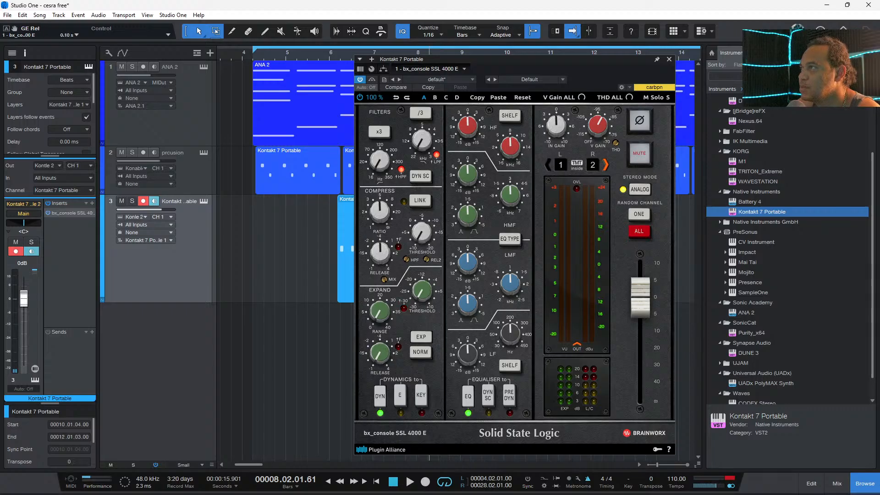
key("Escape")
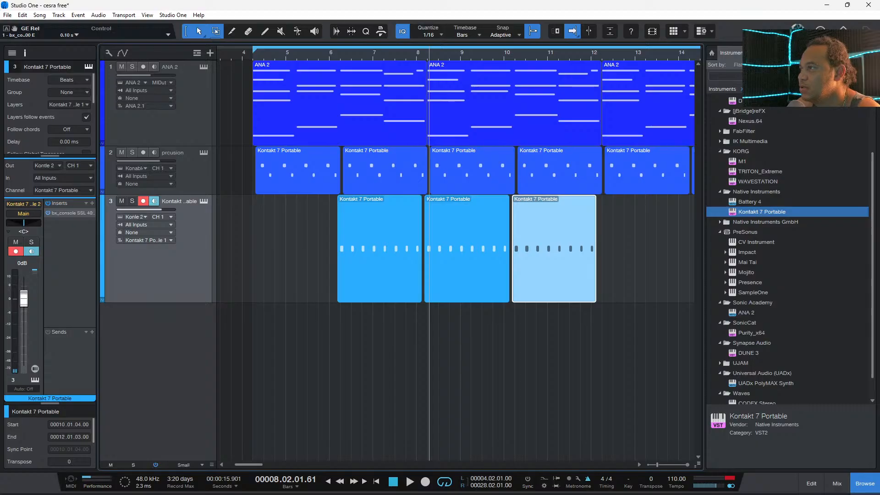
- Duplicate the last kick clip five more times along track 3 to reach bar 22
key("w")
key("w")
key("w")
key("w")
key("w")
key("w")
key("w")
key("w")
key("e")
key("e")
key("e")
key("e")
key("e")
key("e")
key("e")
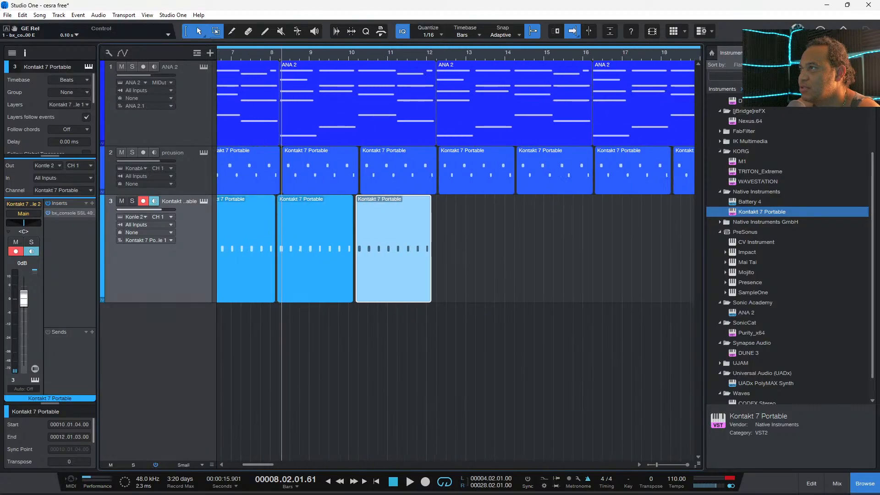
key("w")
key("w")
key("w")
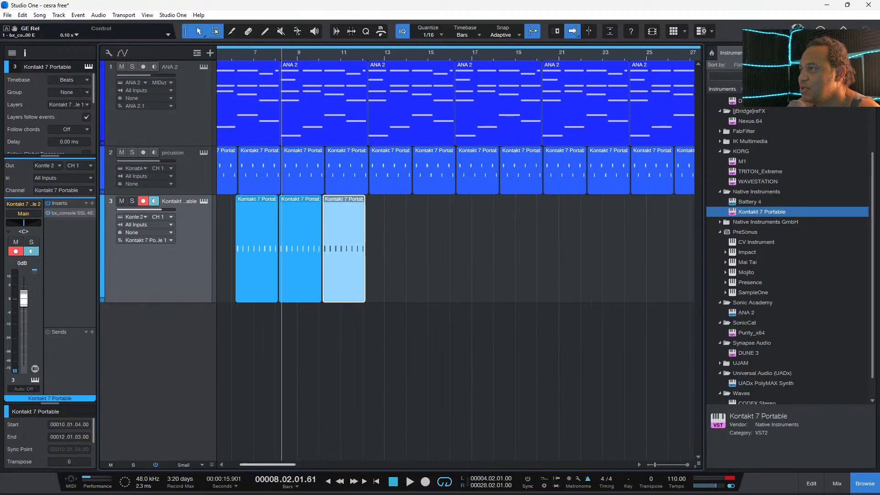
scroll(456, 257, "right", 6)
scroll(455, 257, "left", 7)
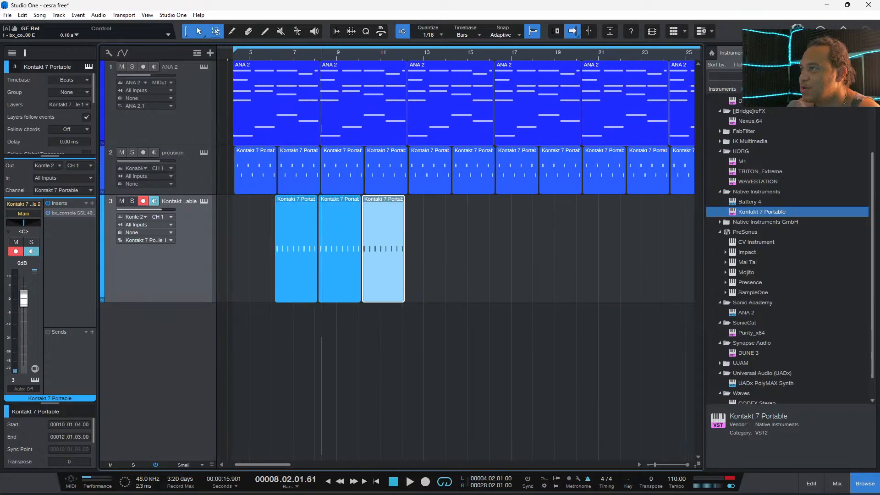
key("d")
key("d")
key("d")
key("d")
key("d")
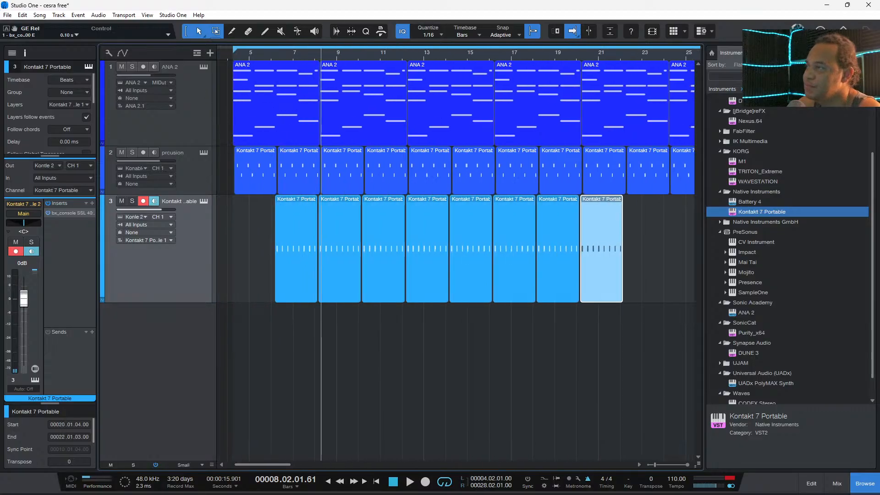
- Duplicate the last kick clip three more times to extend the pattern to bar 28, matching the other tracks
key("e")
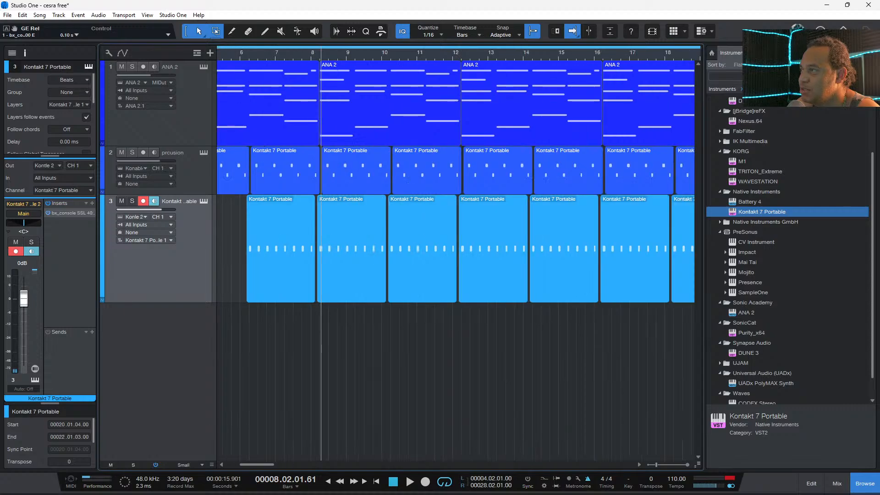
key("w")
key("w")
key("w")
key("w")
key("w")
key("e")
key("e")
key("e")
key("e")
key("w")
key("w")
key("w")
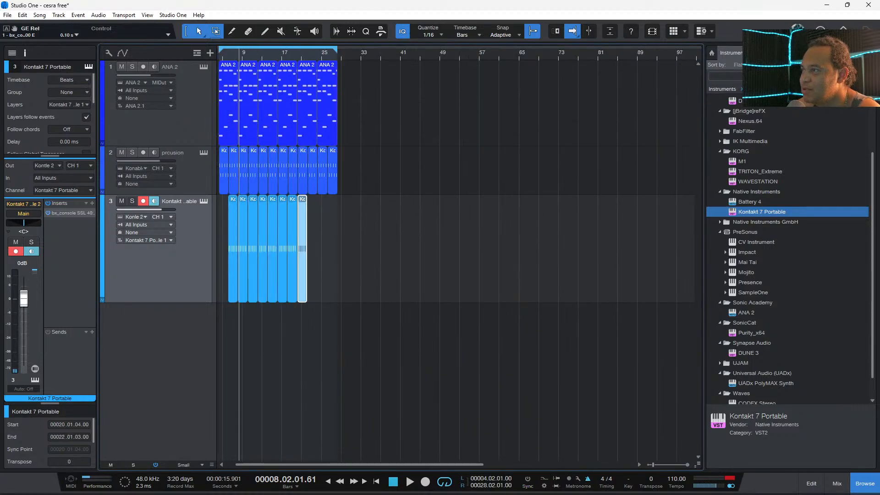
key("d")
key("d")
key("d")
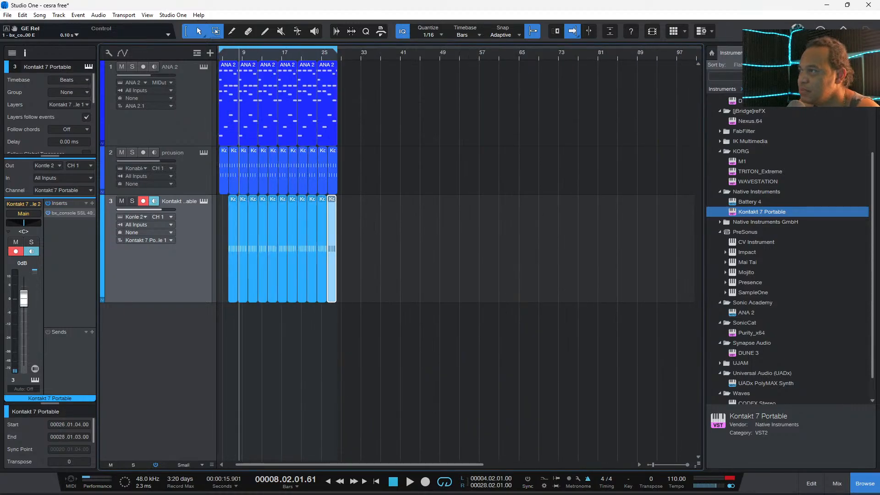
- During playback, boost the kick's high-frequency EQ gain to +7.4 dB and raise the high-mid gain in the SSL 4000 E
key("e")
key("e")
key("e")
key("e")
key("space")
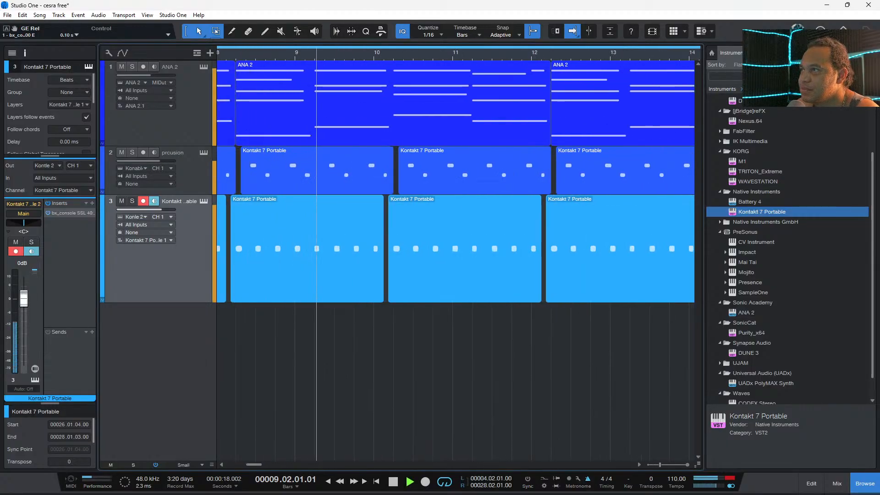
key("F11")
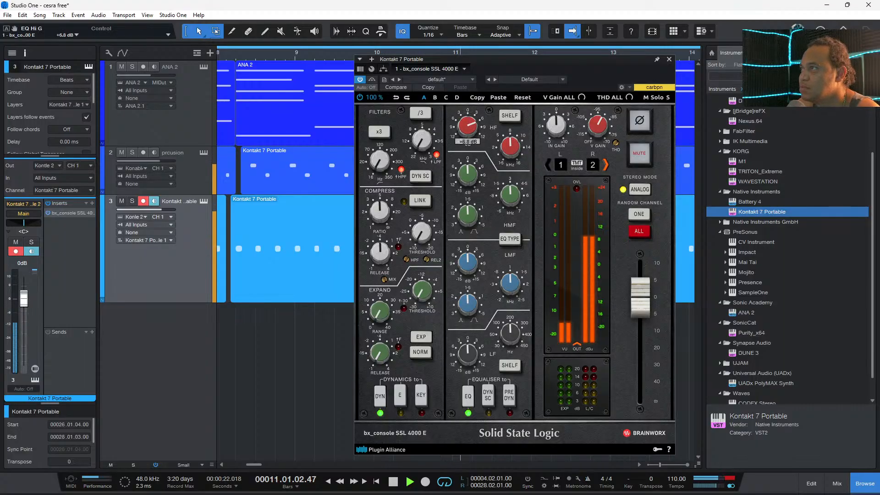
left_click_drag(467, 126, 468, 114)
left_click_drag(468, 175, 468, 157)
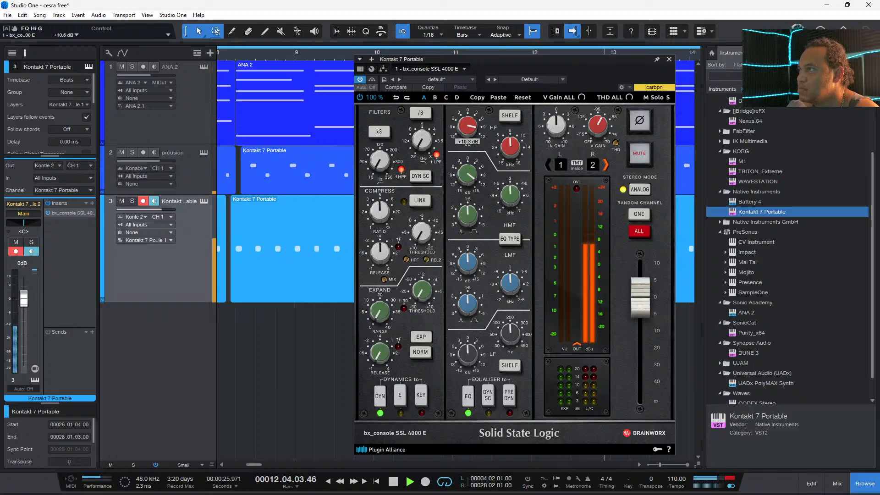
left_click_drag(468, 124, 468, 134)
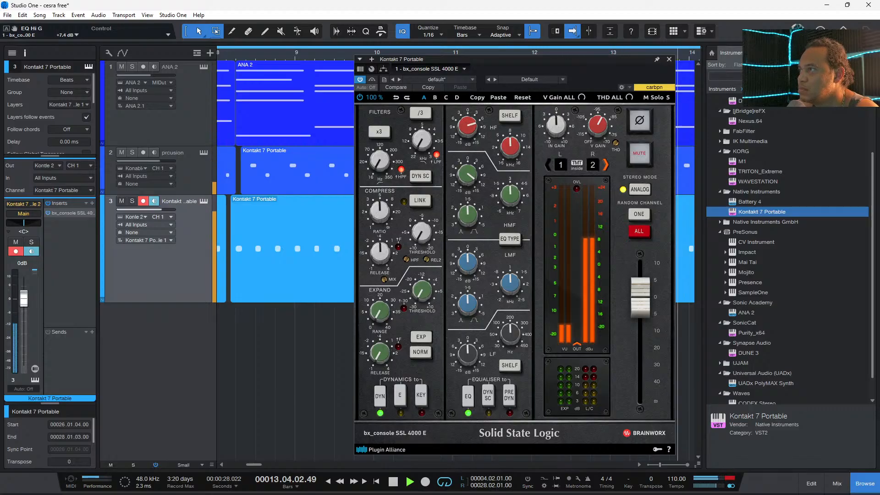
- Raise the kick's high-pass filter, adjust the compressor with a 0.11 s release, set THD to -37.8 dB, and close the plug-in
left_click_drag(380, 161, 380, 146)
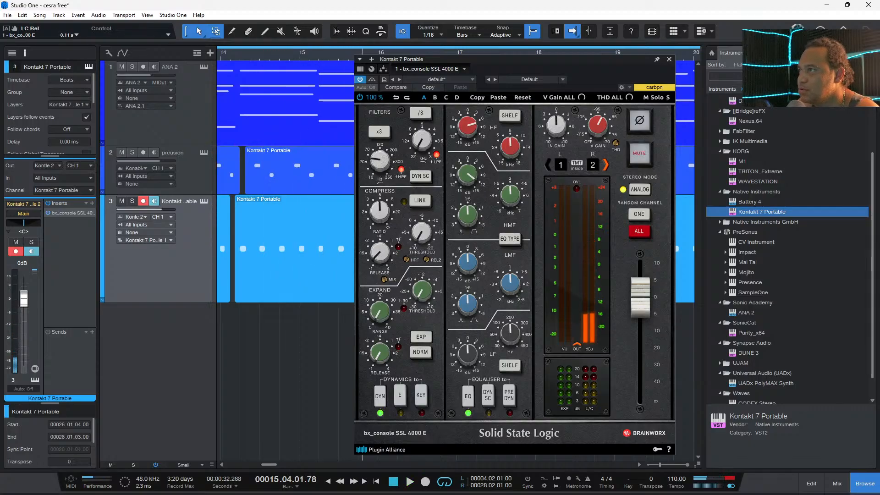
key("space")
mouse_move(422, 233)
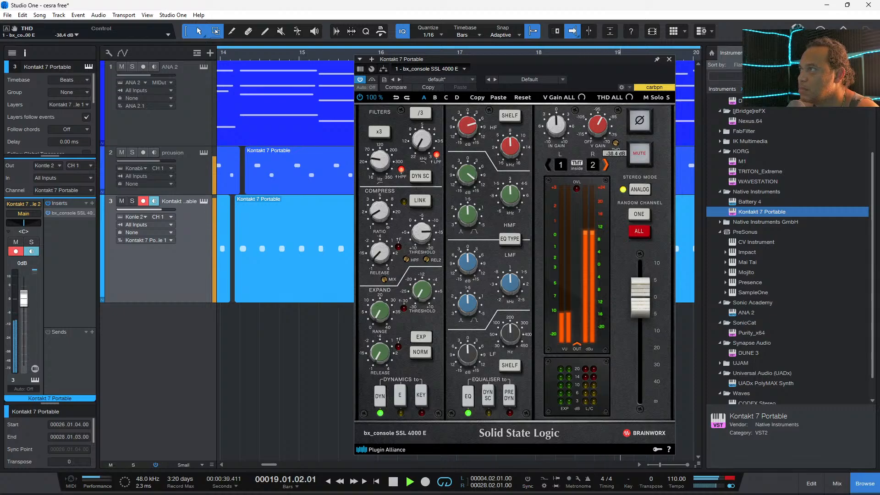
left_click_drag(616, 143, 616, 142)
left_click(669, 59)
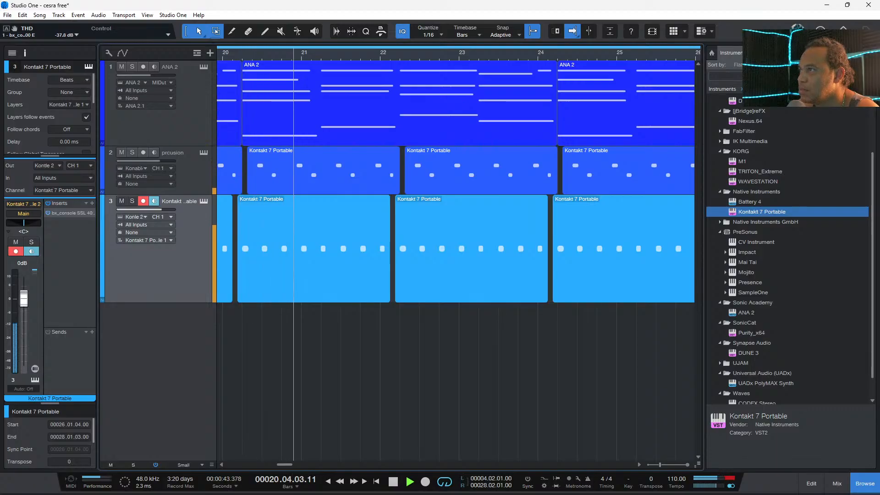
- Listen to the arrangement, stop playback around bar 22, and save the song
key("w")
key("w")
key("w")
key("w")
scroll(455, 256, "left", 1)
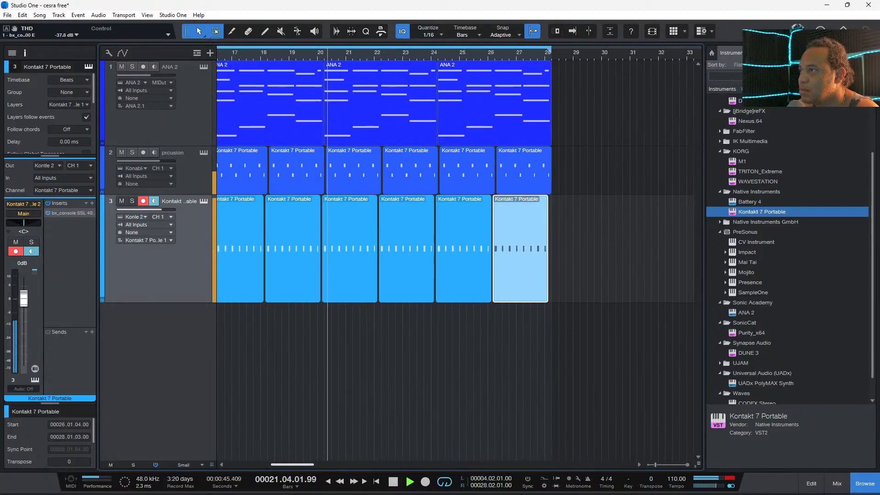
scroll(456, 179, "left", 3)
key("space")
key("f")
key("ctrl+s")
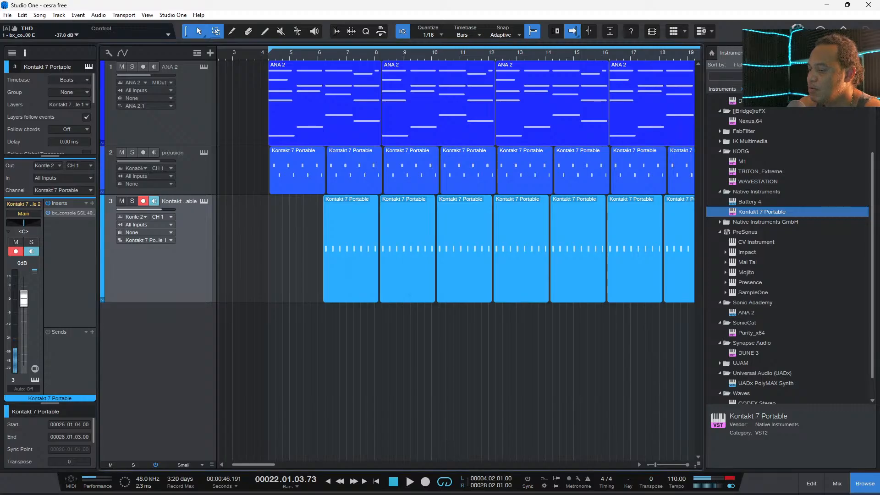
- Switch to Chrome, replay the opening of the Free Again reference song on YouTube, pause it, and return to Studio One
mouse_move(486, 493)
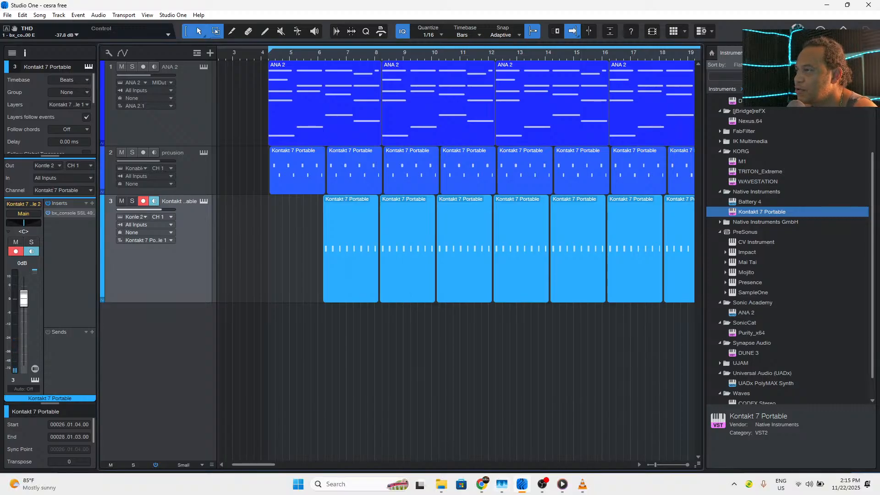
mouse_move(543, 485)
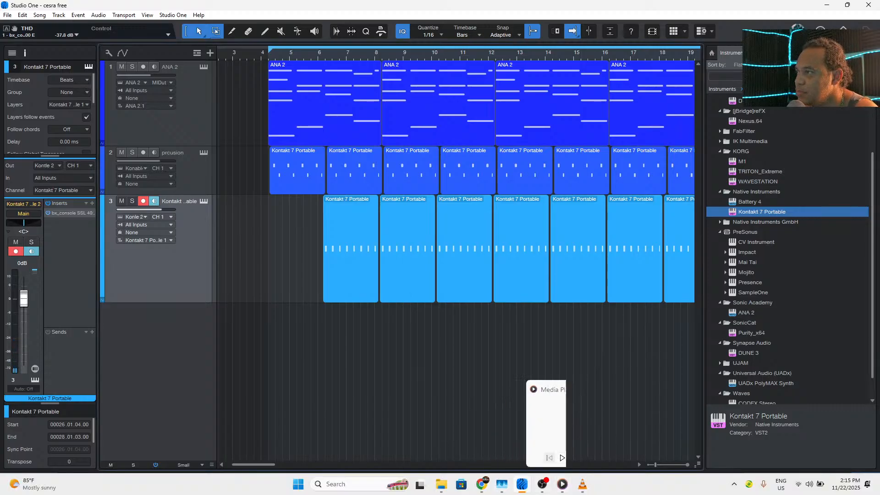
left_click(482, 484)
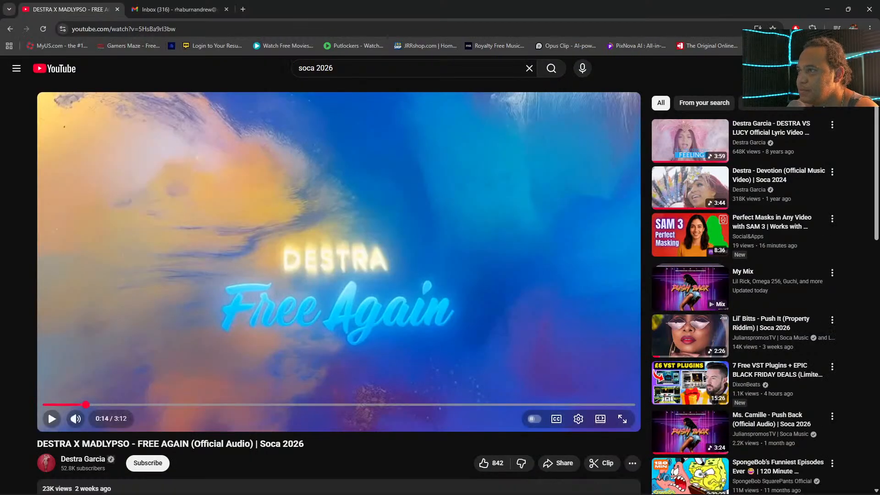
left_click(57, 405)
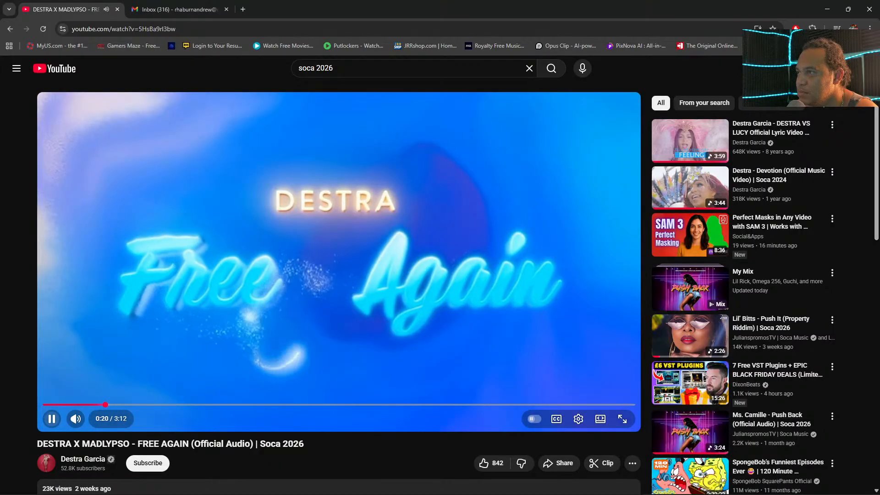
left_click(57, 405)
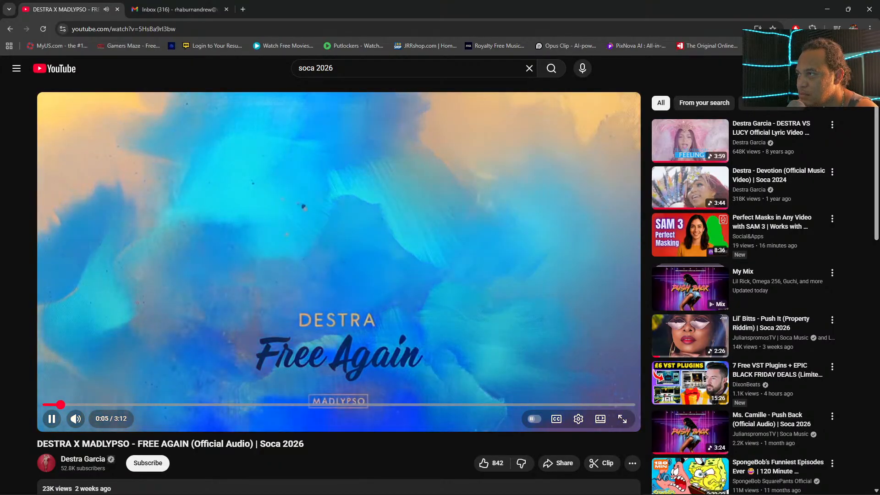
key("l")
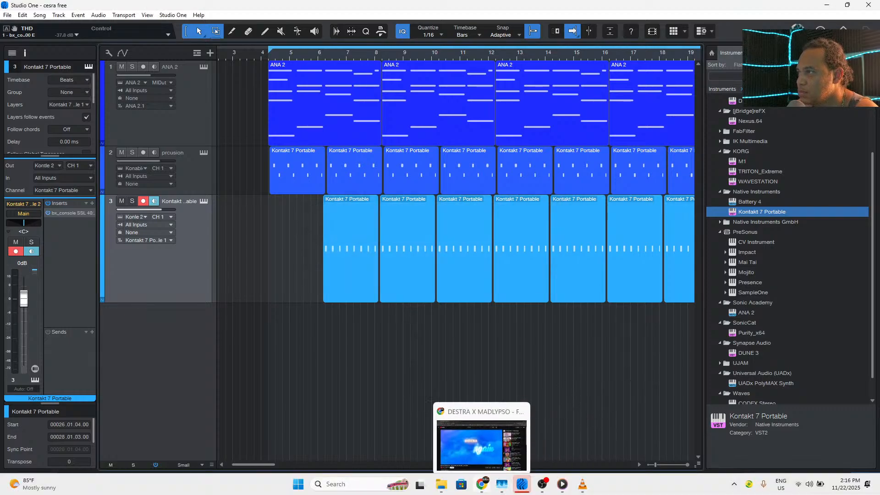
left_click(482, 484)
left_click(55, 404)
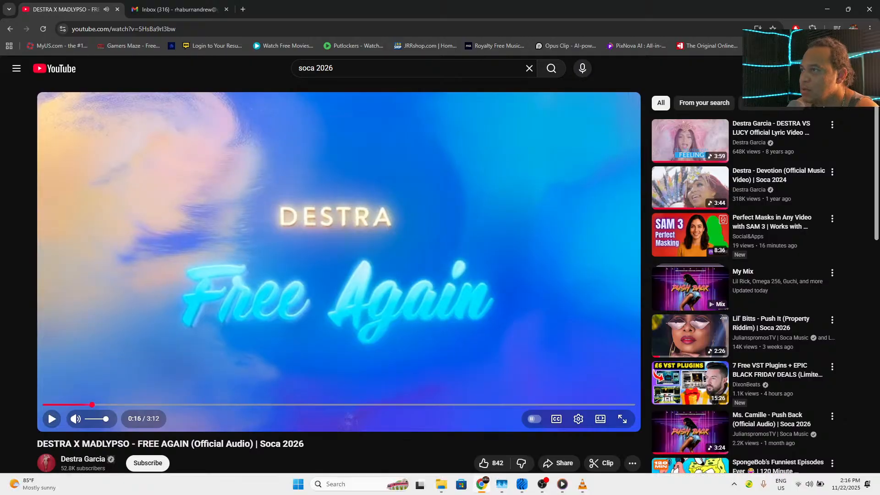
left_click(522, 484)
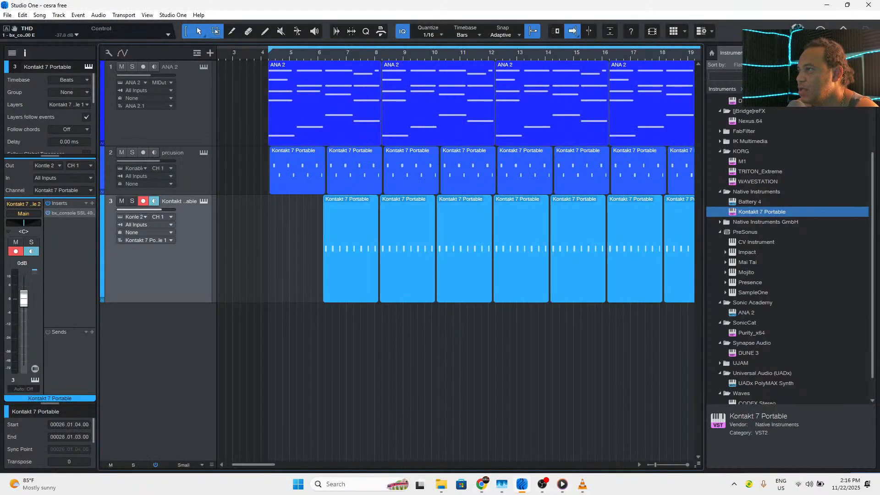
- Select an audio device in the Audio Setup options in place of No Audio Device and confirm the dialog
left_click(173, 15)
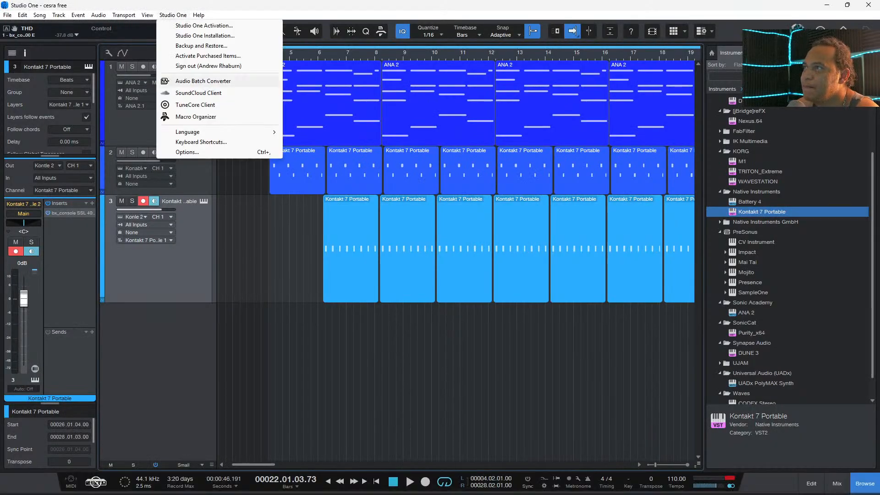
left_click(188, 151)
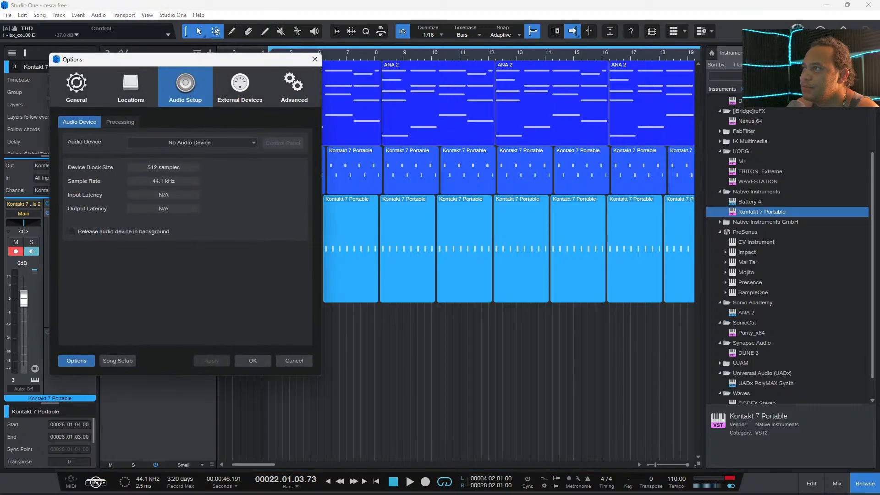
left_click(189, 143)
left_click(200, 171)
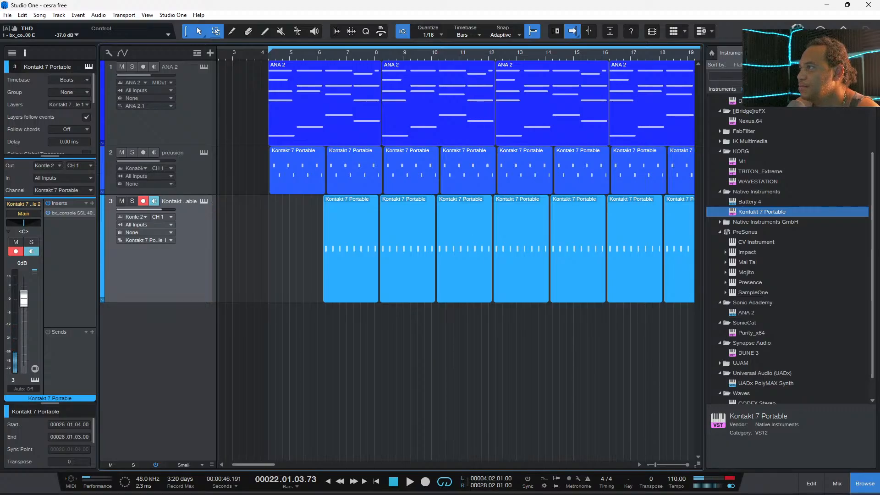
- Add a Kontakt 7 Portable track, load Soca Drum Labs.nkm from the Soca Drum Labs v2 folder, and raise its heat control
left_click_drag(762, 211, 531, 368)
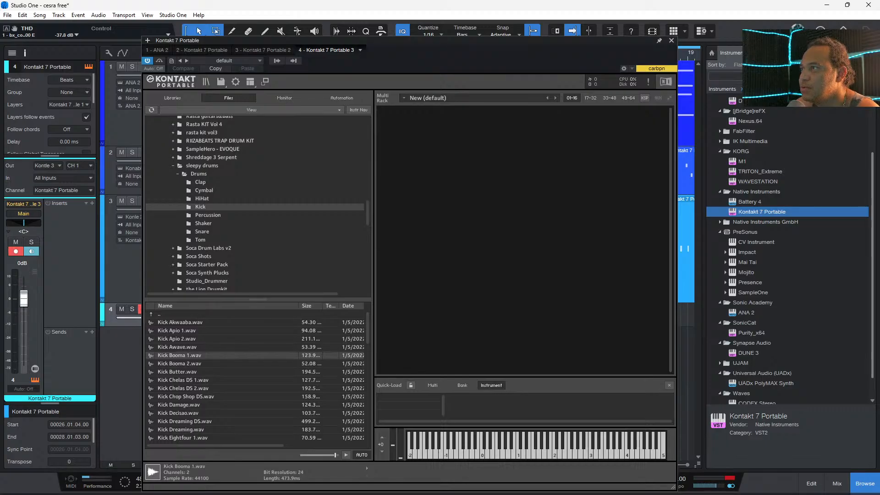
left_click(173, 165)
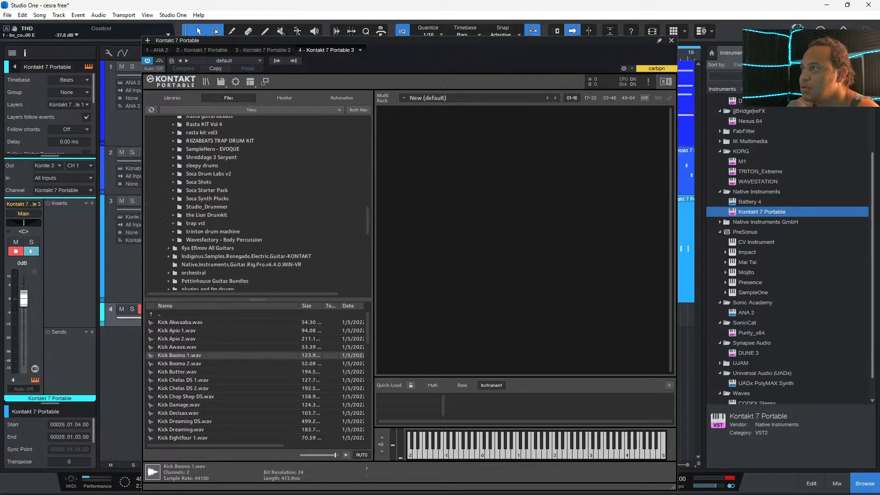
left_click(173, 174)
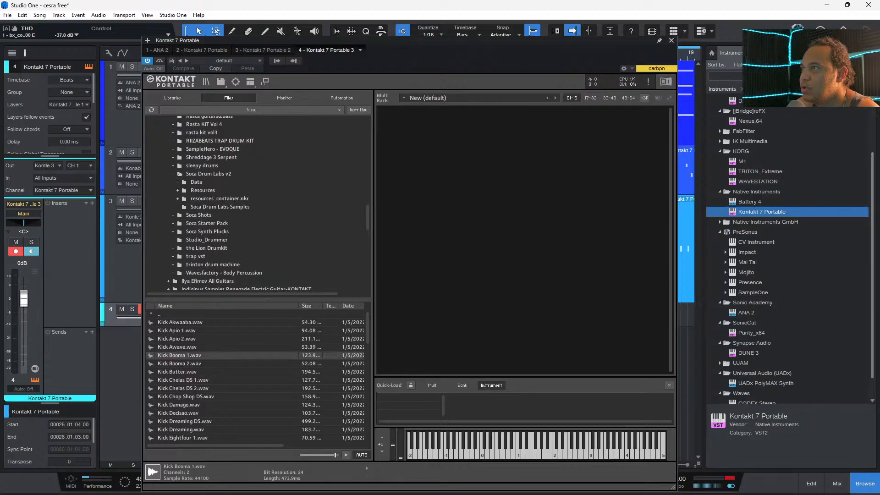
left_click(208, 174)
double_click(183, 323)
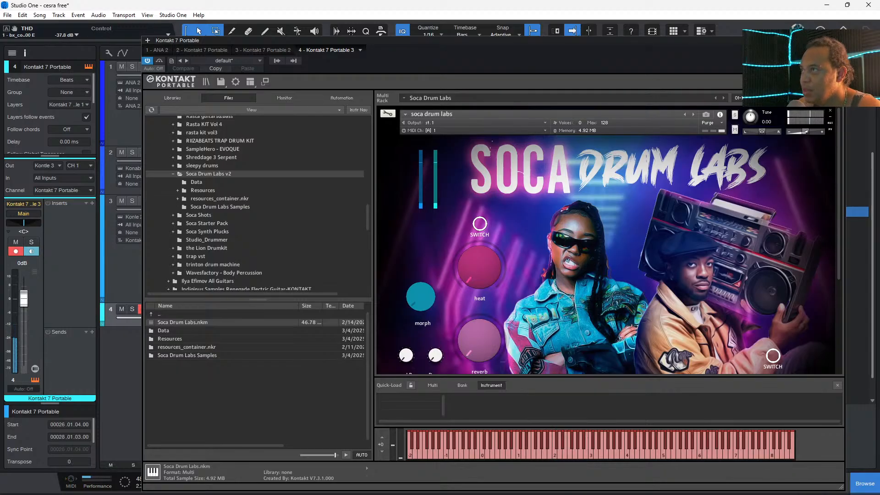
left_click_drag(479, 267, 480, 233)
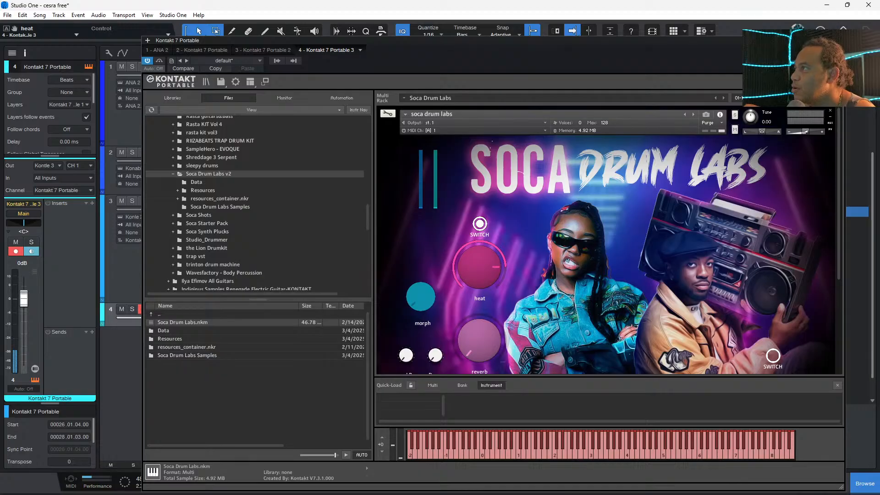
left_click(839, 40)
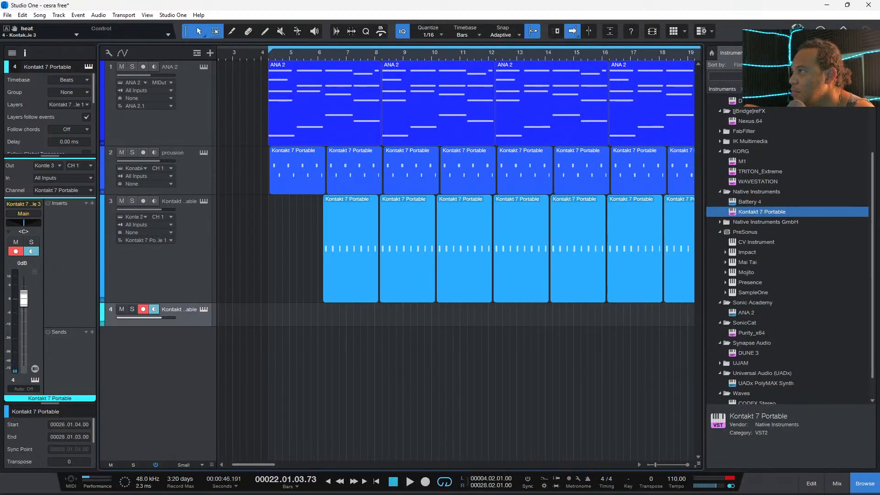
- Add a KORG M1 track and load the PercCatalog1 program from the Drums/Hit category in Prog mode
left_click_drag(742, 161, 570, 395)
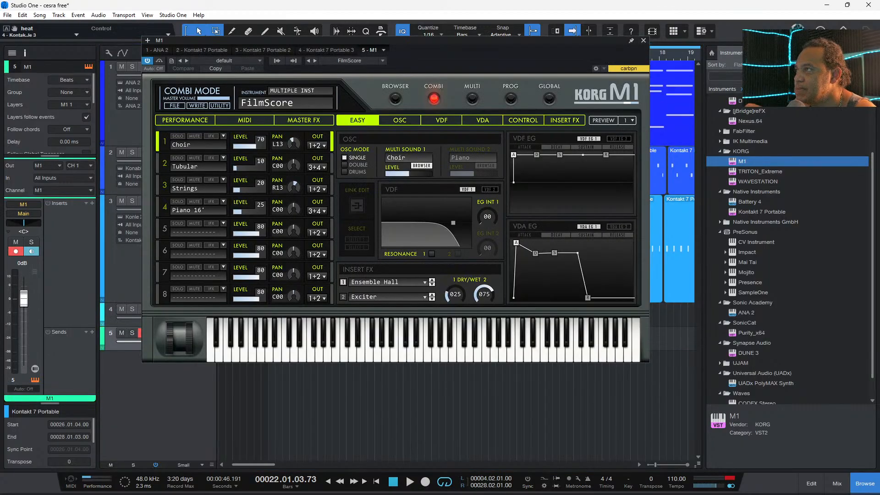
left_click(511, 98)
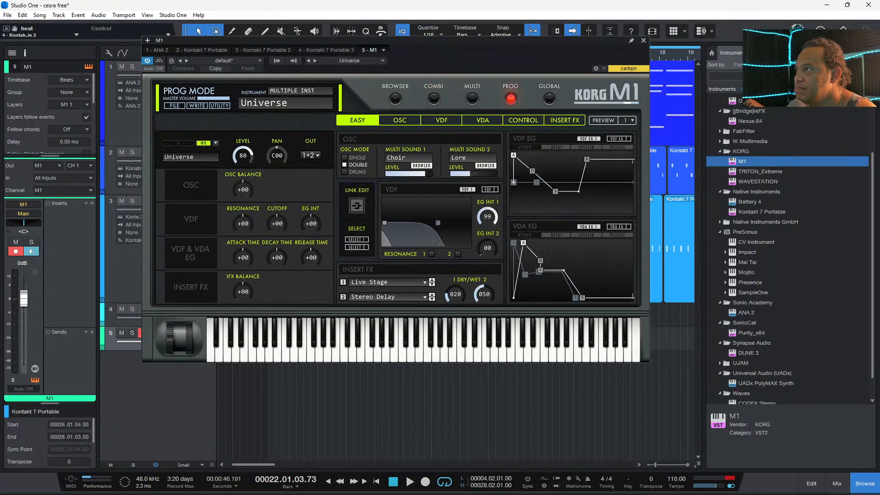
left_click(395, 98)
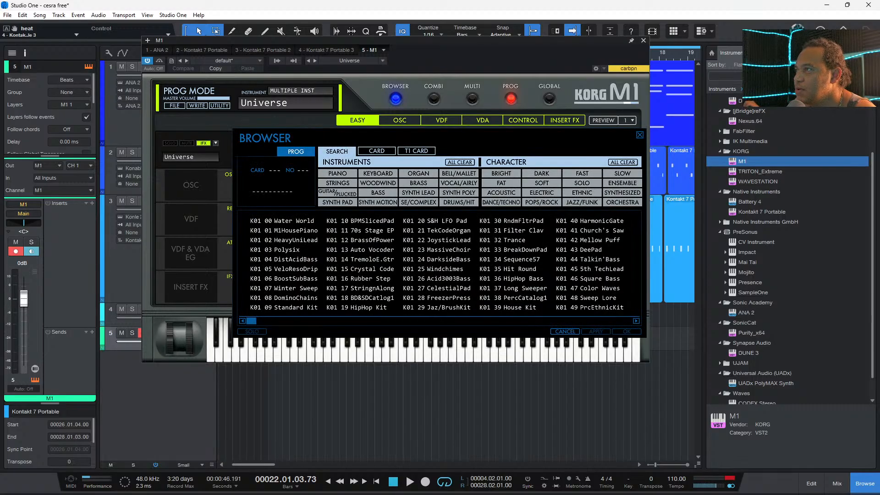
left_click(459, 202)
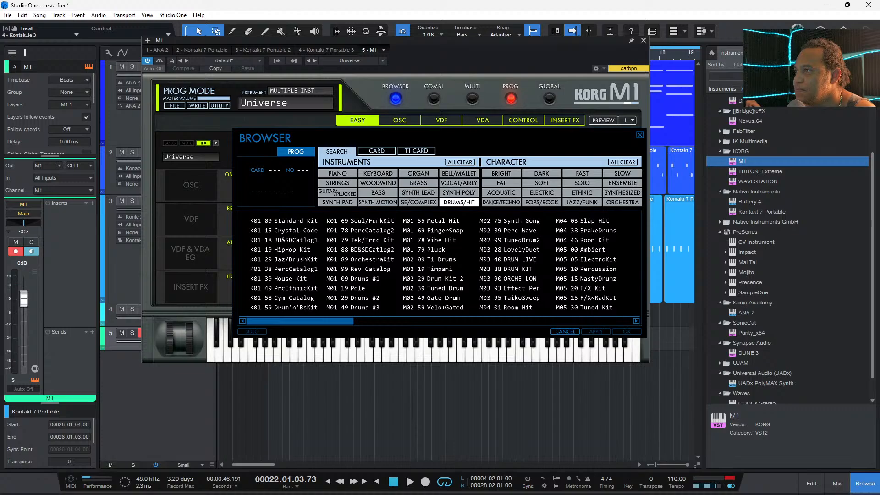
double_click(296, 269)
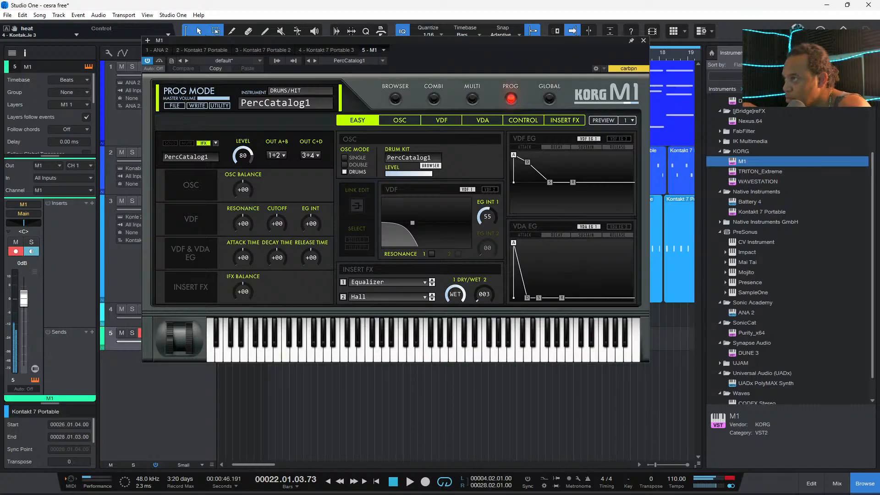
- Audition PrcEthnicKit, set the M1 channel volume to +1.1, and load the HipHop Kit program
left_click(396, 98)
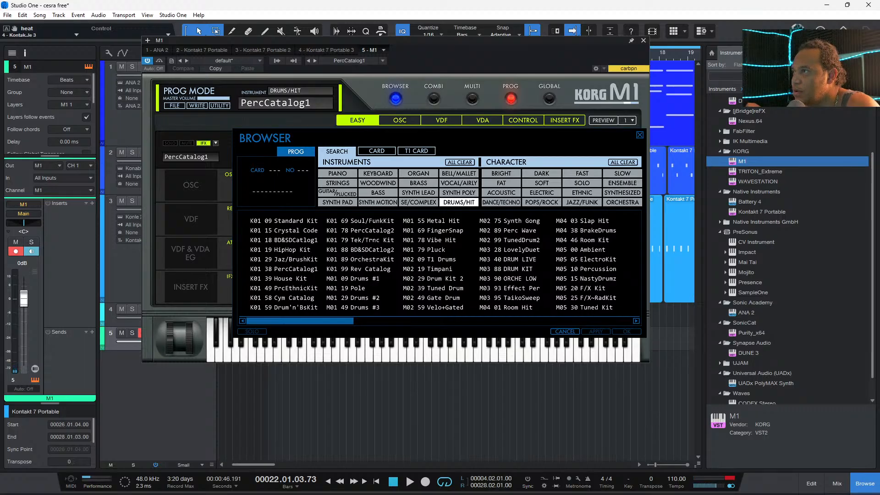
double_click(295, 288)
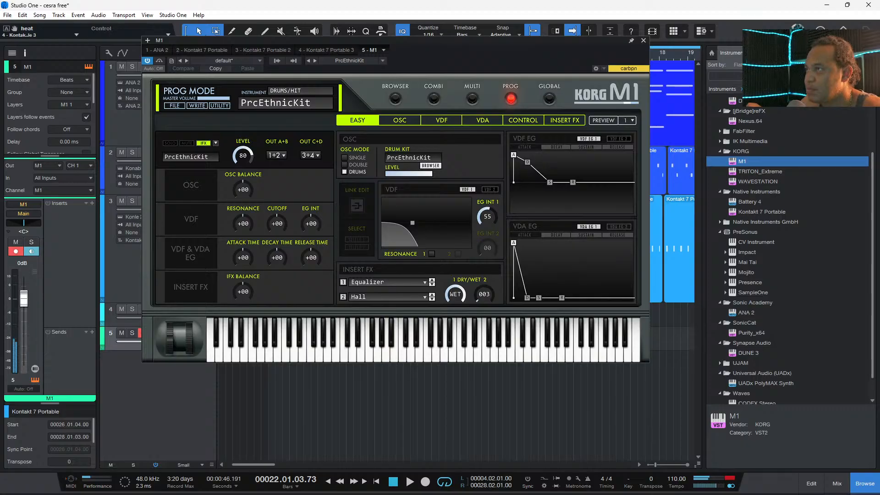
left_click(395, 98)
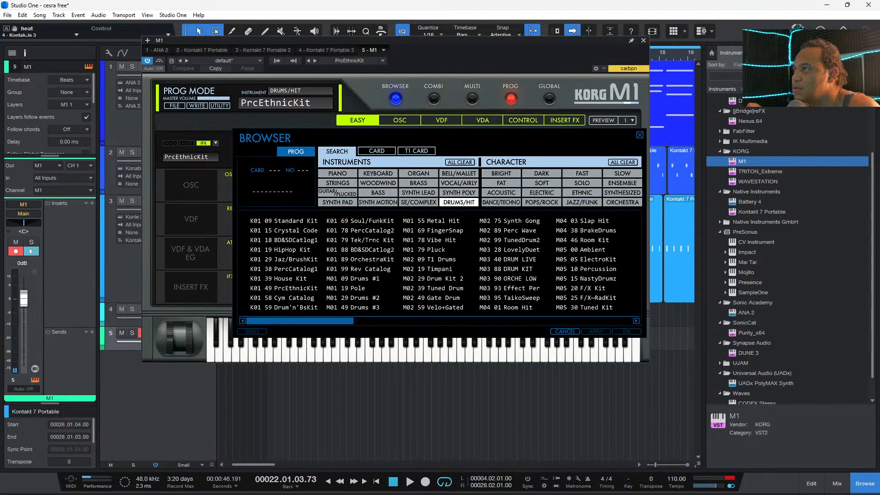
left_click_drag(24, 299, 23, 283)
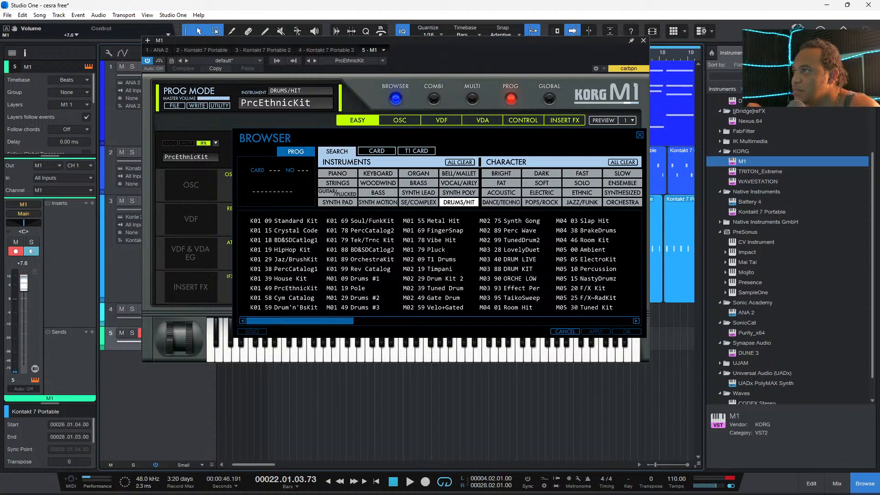
double_click(292, 250)
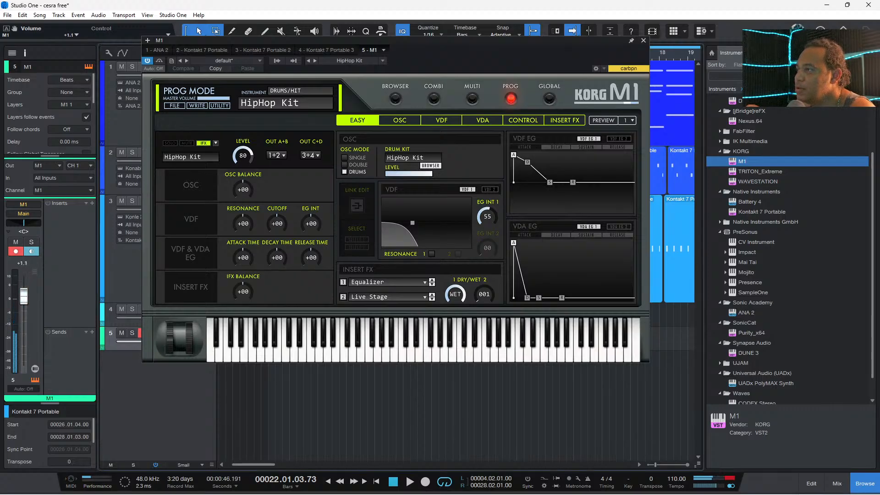
- Switch to Chrome, listen to the opening of the Free Again reference song on YouTube, pause it, and return to Studio One
left_click(482, 484)
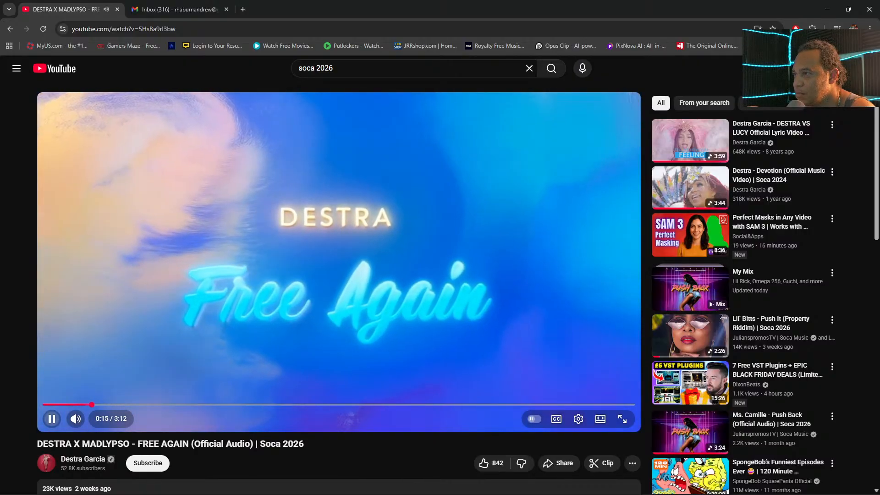
key("space")
mouse_move(562, 484)
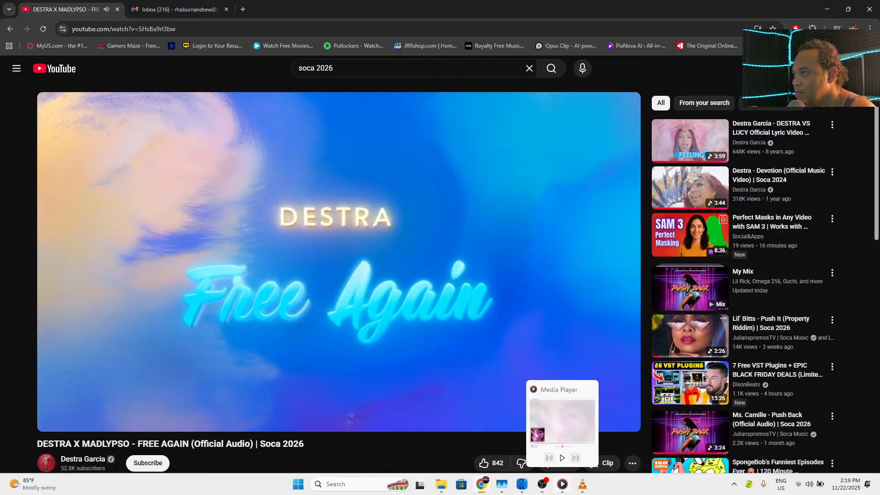
left_click(522, 484)
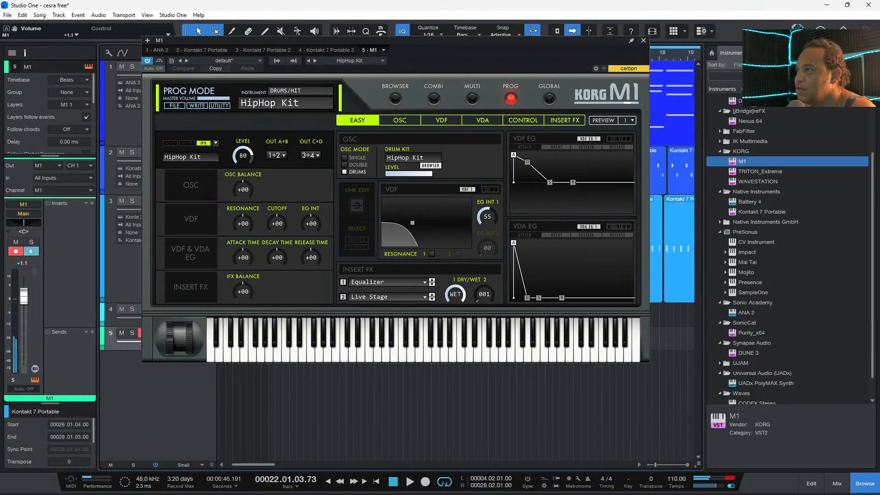
- Set both M1 insert effects, Equalizer and Live Stage, fully to DRY and close the instrument window
left_click_drag(455, 294, 455, 340)
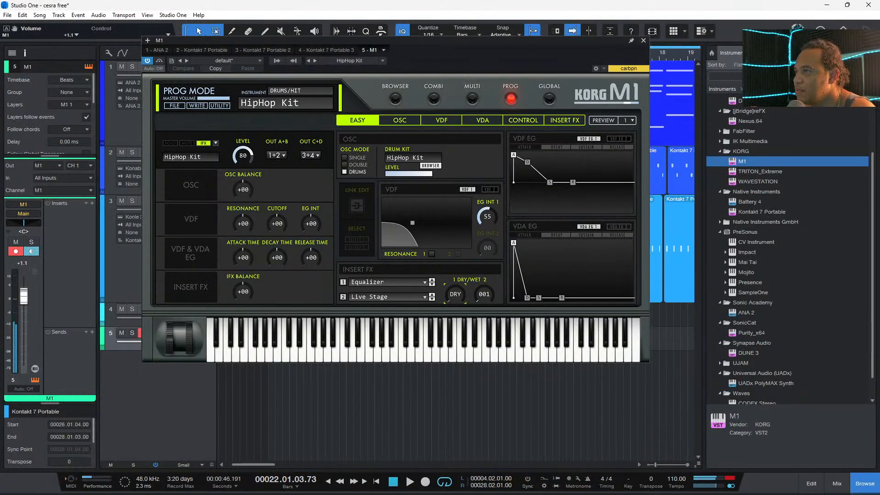
left_click_drag(484, 294, 484, 321)
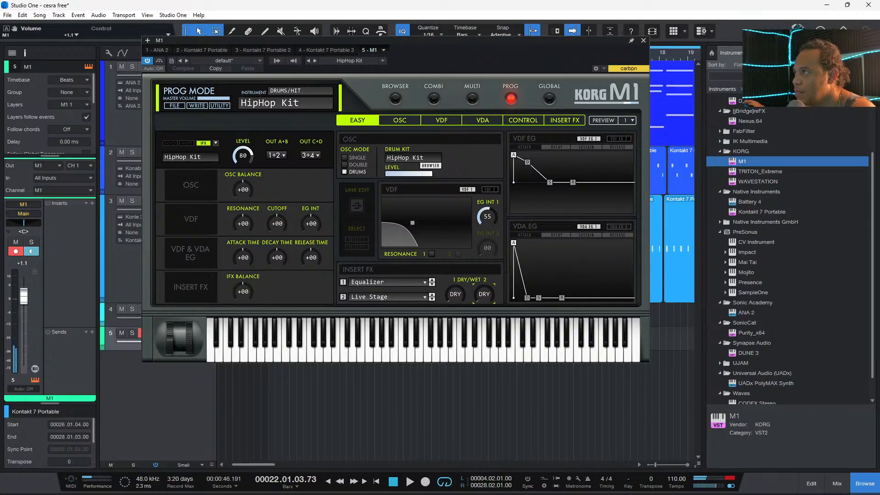
left_click(643, 41)
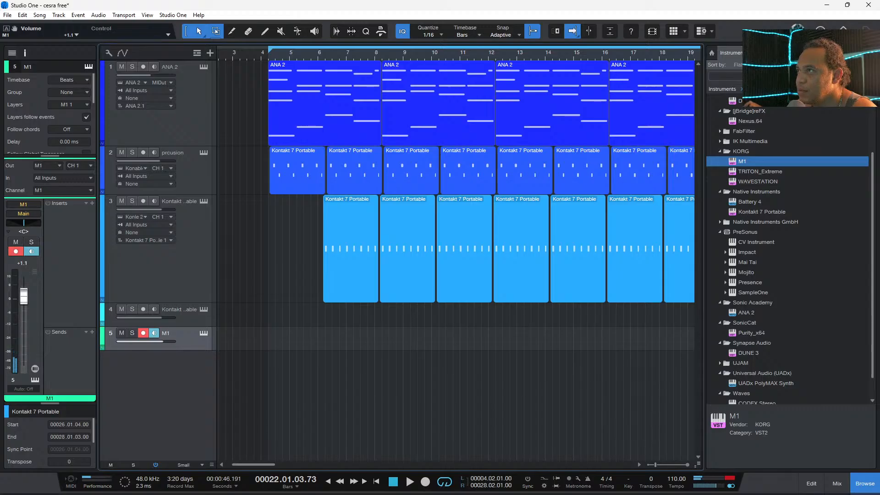
key("space")
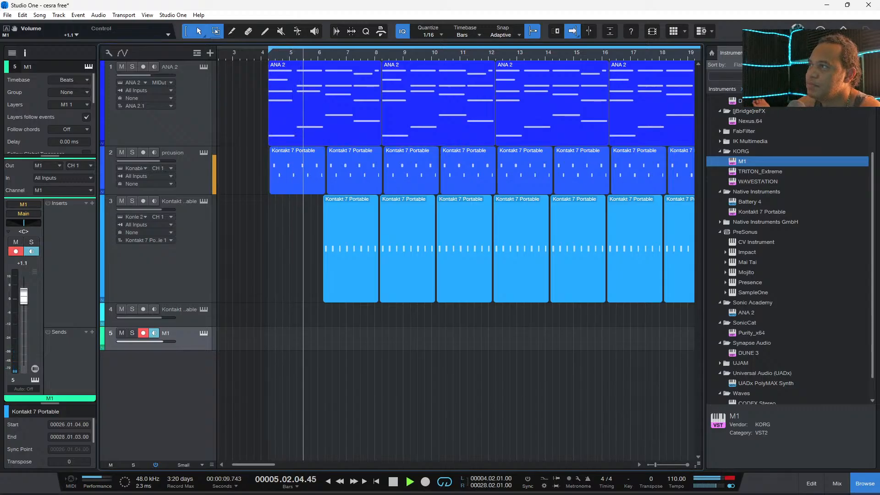
key("KP_Multiply")
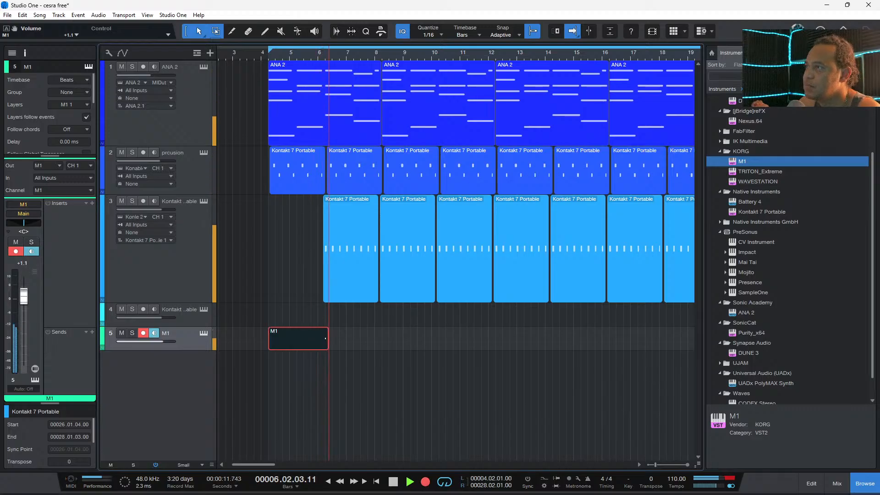
key("space")
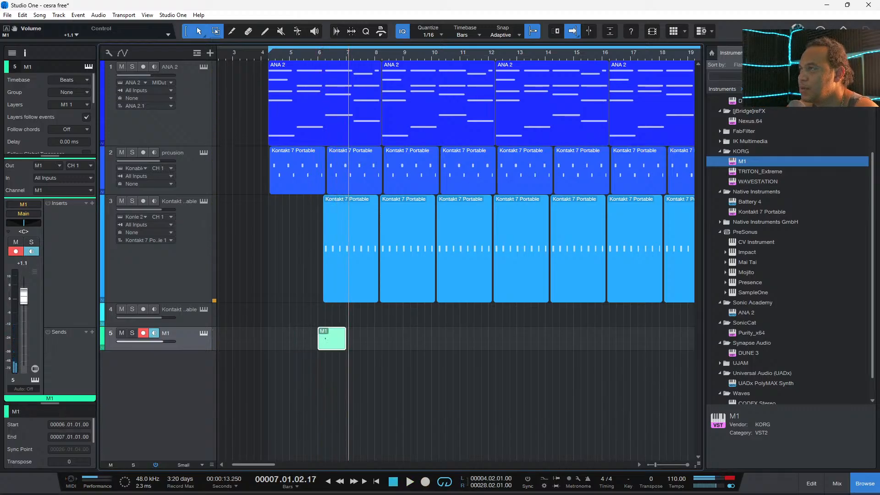
key("Delete")
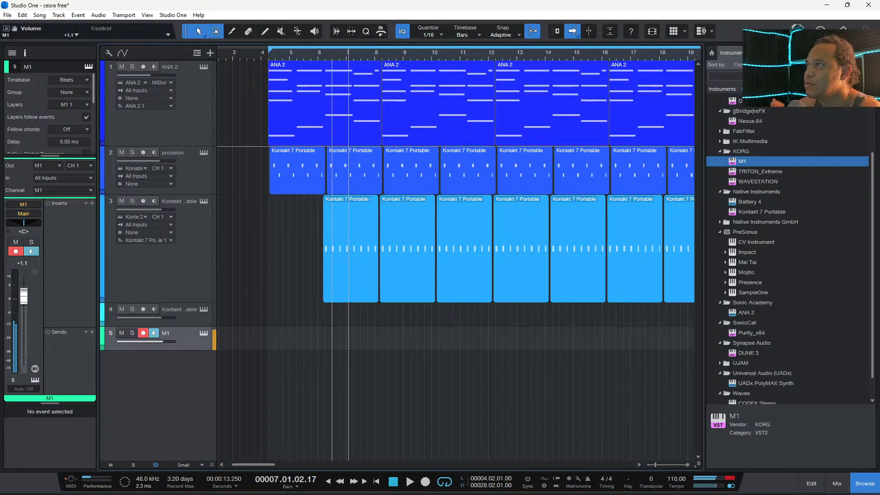
- Record an M1 HipHop Kit part from bar 6 to bar 8, redoing the take once
left_click(319, 54)
key("space")
key("KP_Multiply")
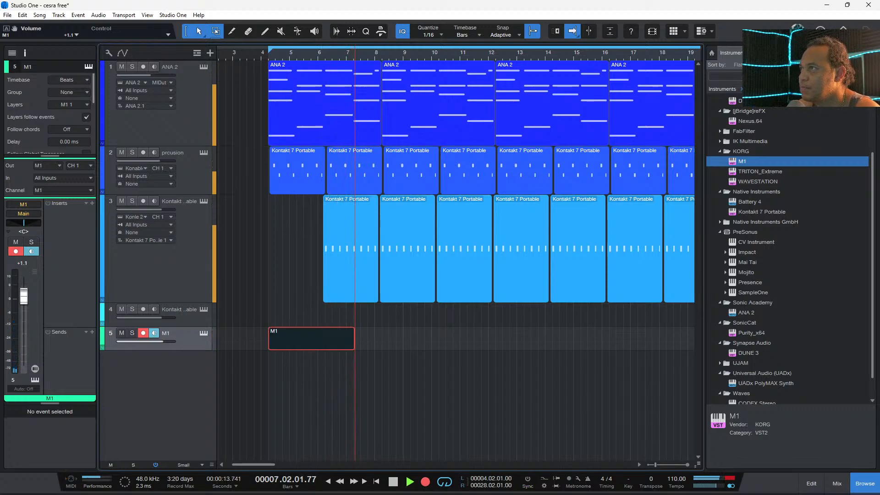
key("space")
key("KP_Multiply")
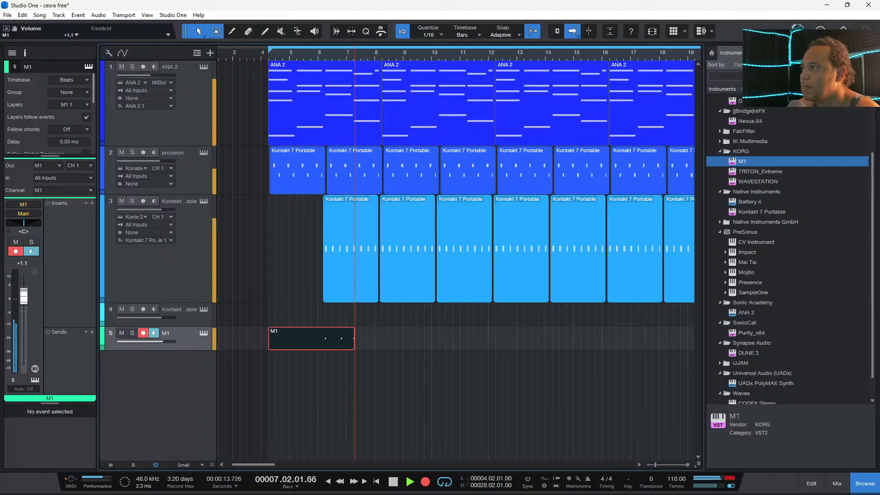
key("space")
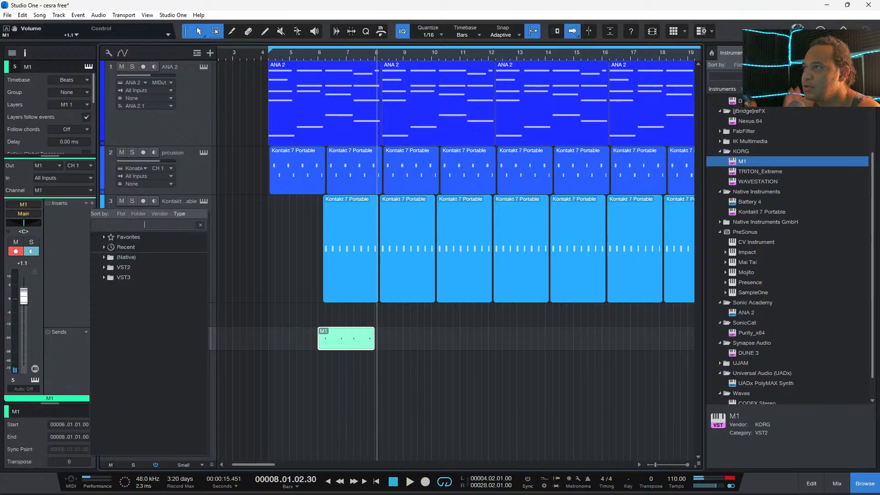
- Insert the UADx API Vision Channel Strip on the M1 track, switch its preamp input to Mic, and start playback
type("api")
key("Down")
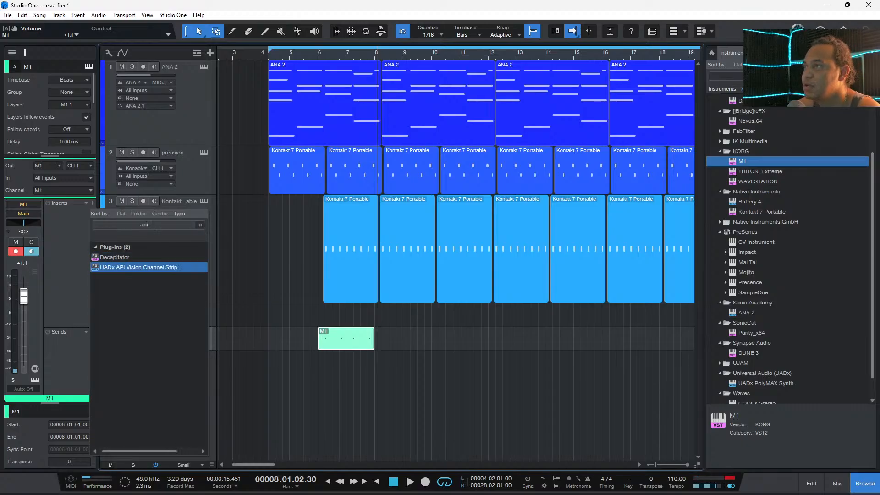
key("Return")
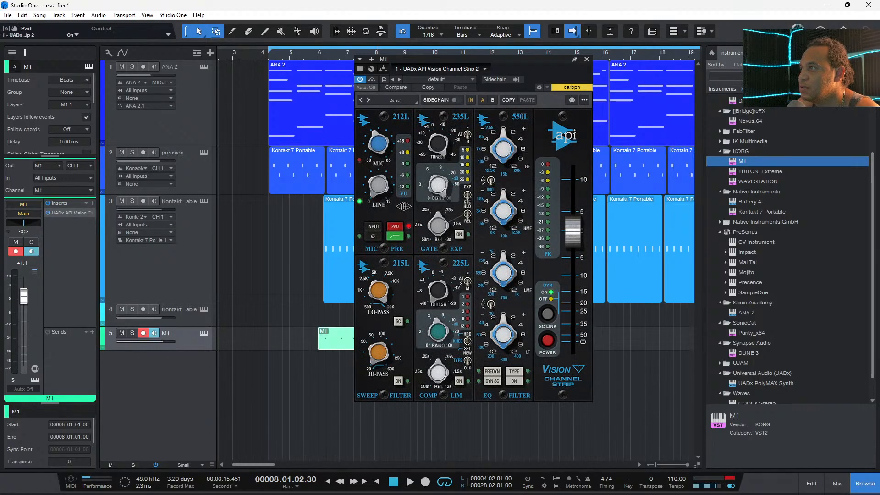
key("space")
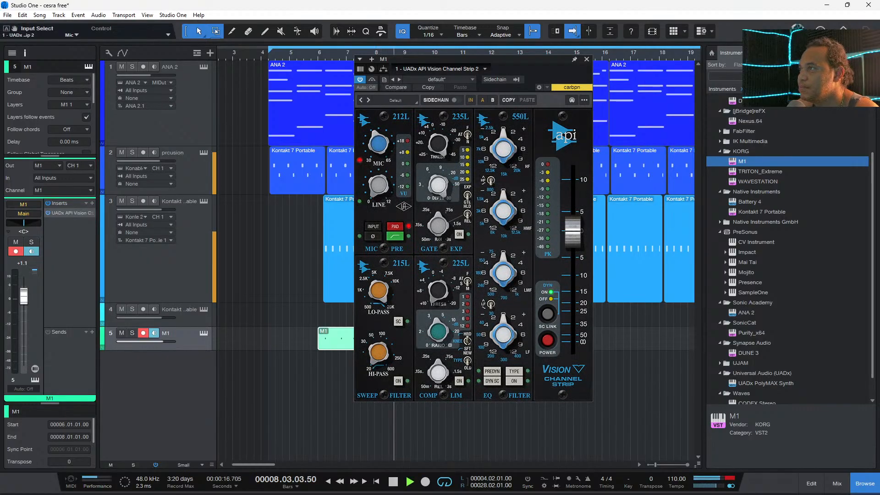
- Replay from about bar 6, close the API Vision Channel Strip, and duplicate the M1 clip four times up to bar 16
left_click(325, 56)
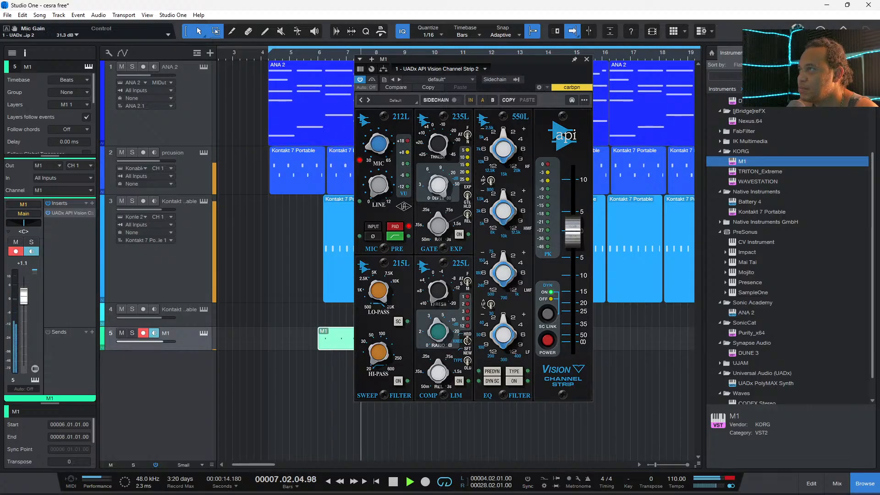
left_click(587, 60)
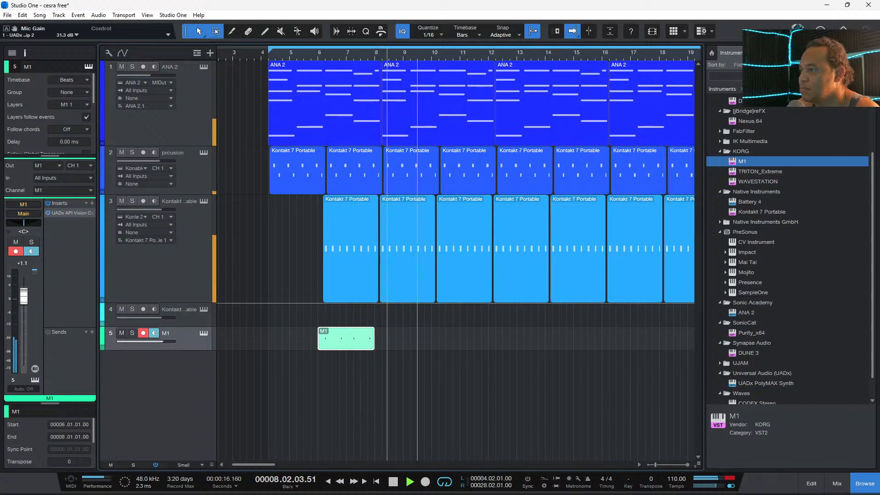
key("d")
key("d")
key("d")
key("d")
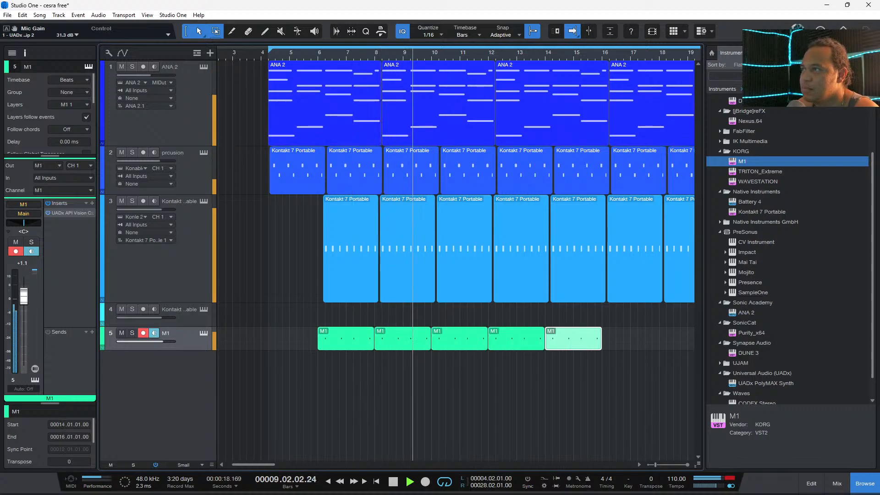
- Lower the M1 track's volume to -2.0 dB and move it above the empty Kontakt 7 Portable track
left_click_drag(176, 337, 158, 318)
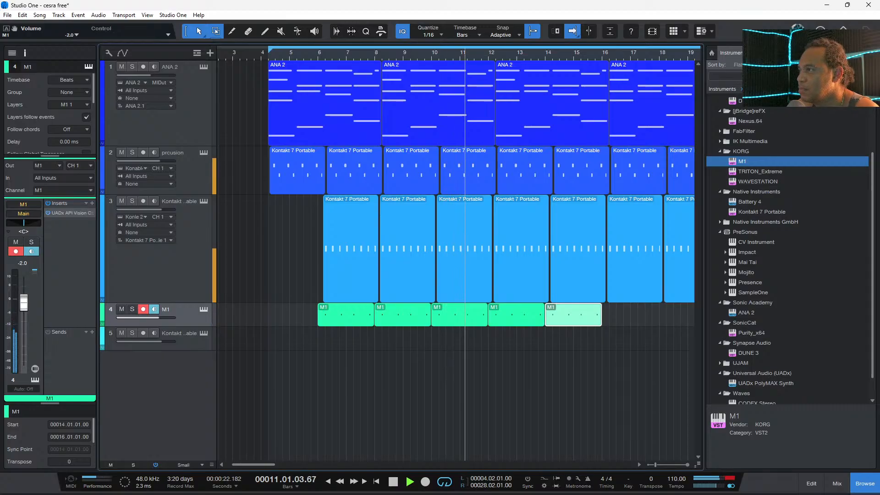
- Continue duplicating the M1 clip along its track until the copies reach bar 28
key("w")
key("w")
key("e")
key("d")
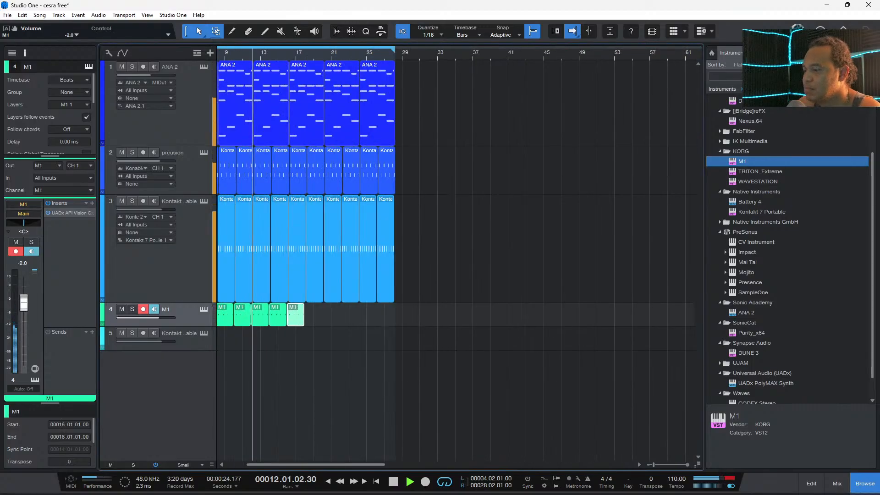
key("d")
key("d")
key("d")
key("d")
key("d")
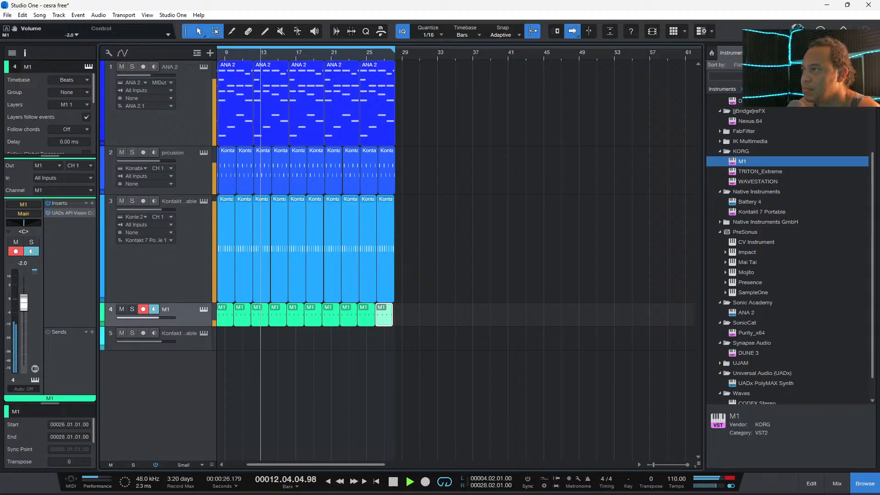
- Rename the M1 track as clap and stop playback
scroll(456, 256, "left", 3)
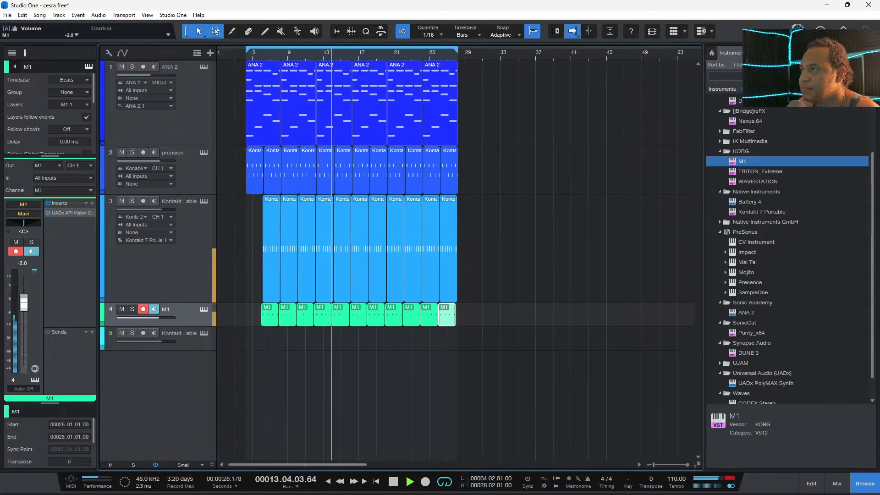
double_click(166, 309)
type("clap")
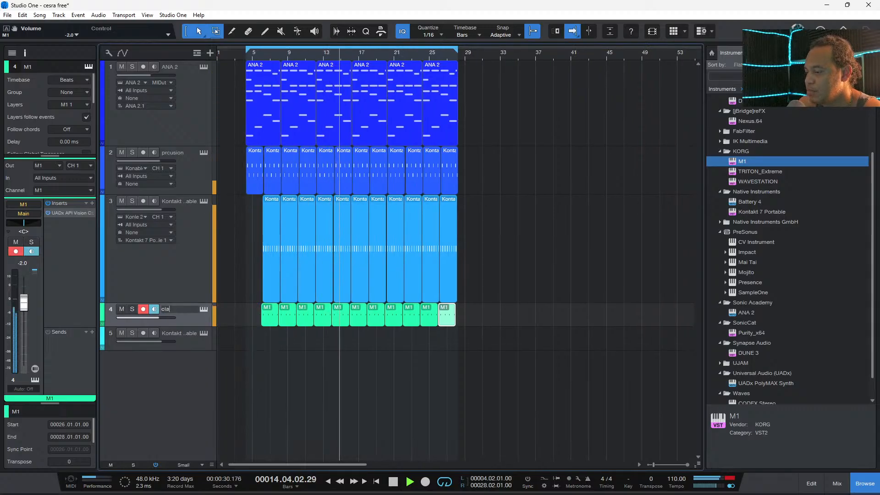
key("Return")
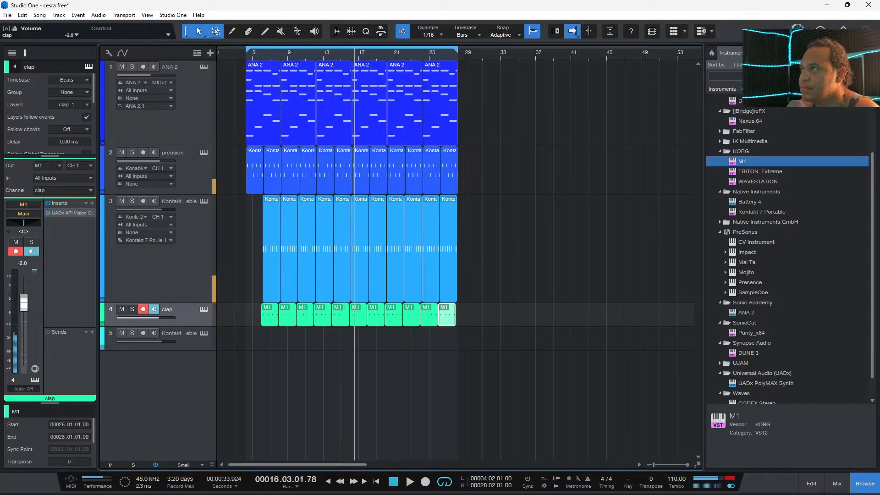
- Check the CPU load of each instrument and insert in the Performance Monitor with devices shown, and close it
left_click(147, 16)
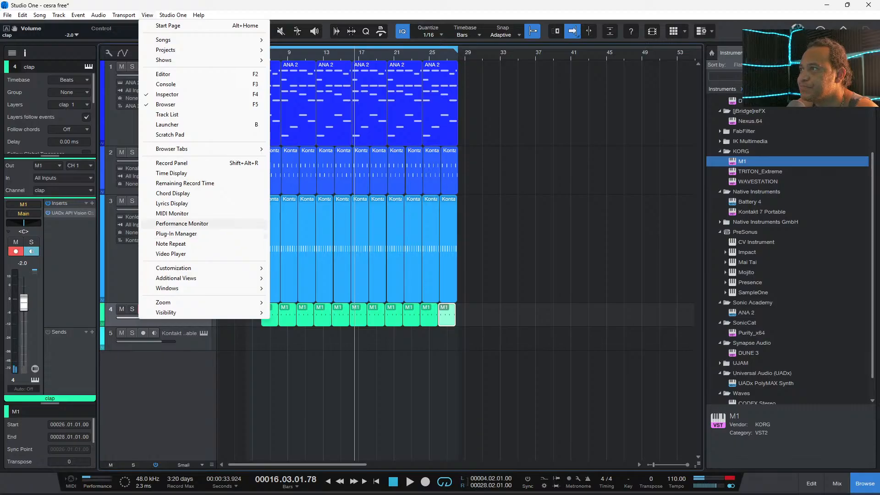
left_click(182, 224)
left_click(395, 307)
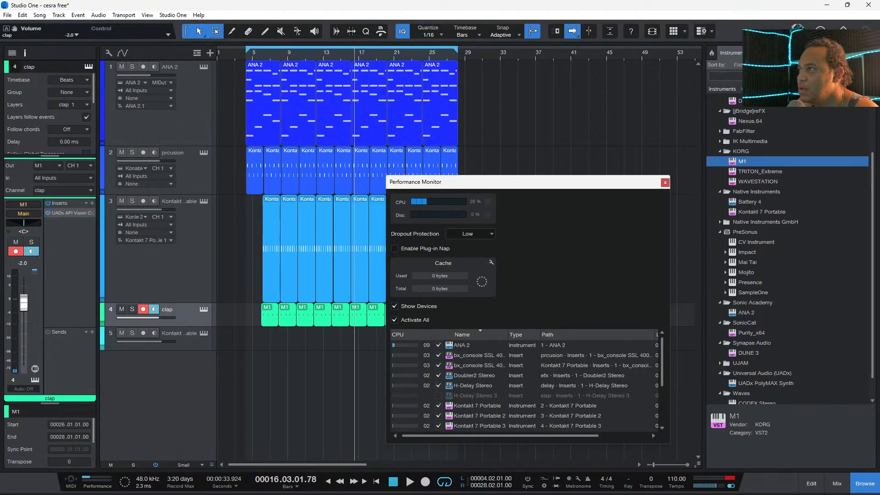
left_click(665, 182)
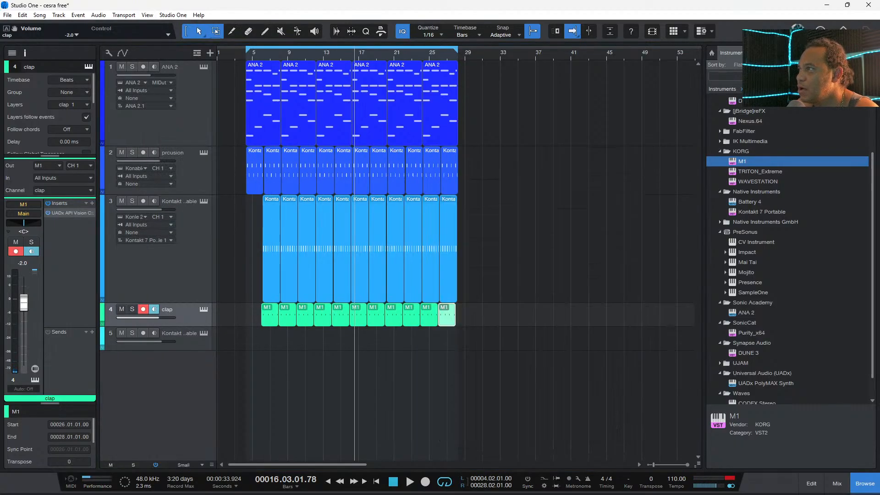
- Transform the ANA 2 instrument track to an audio track with Render Inserts and Preserve Instrument Track State enabled
left_click(440, 105)
right_click(195, 121)
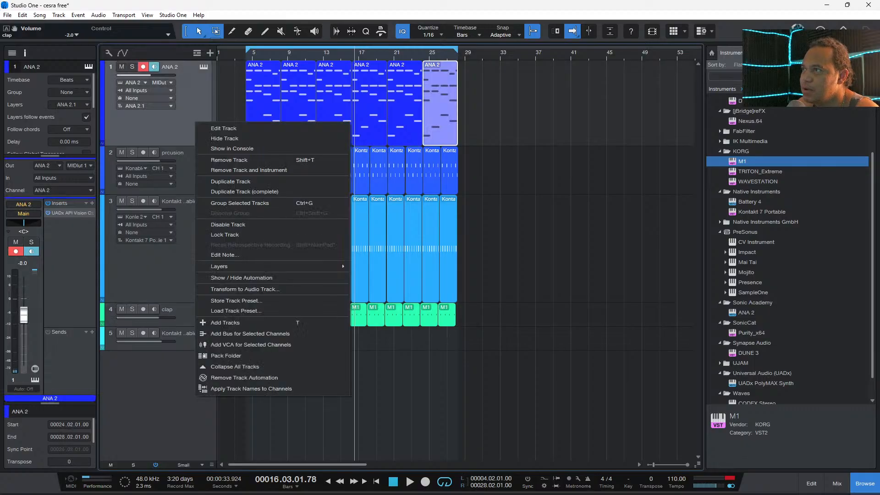
left_click(243, 289)
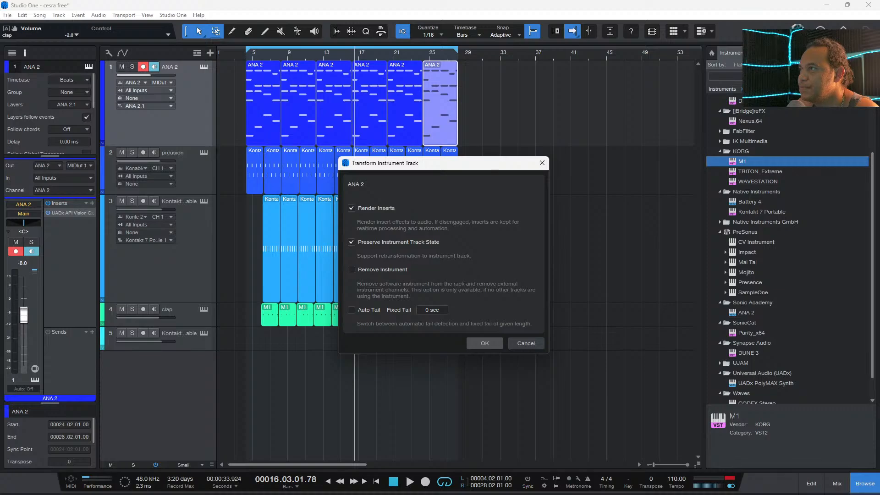
key("Return")
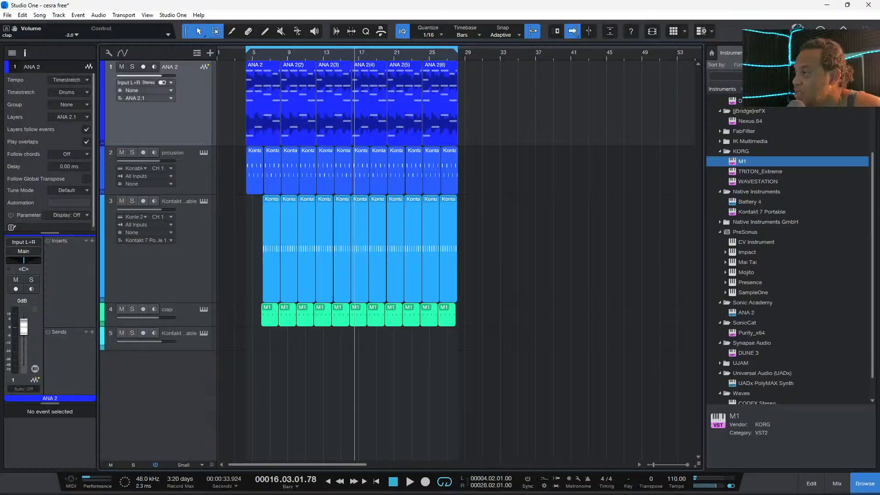
- Open the mixing console with its instrument rack shown, check the ANA 2 instrument's status, and close the console
left_click(838, 483)
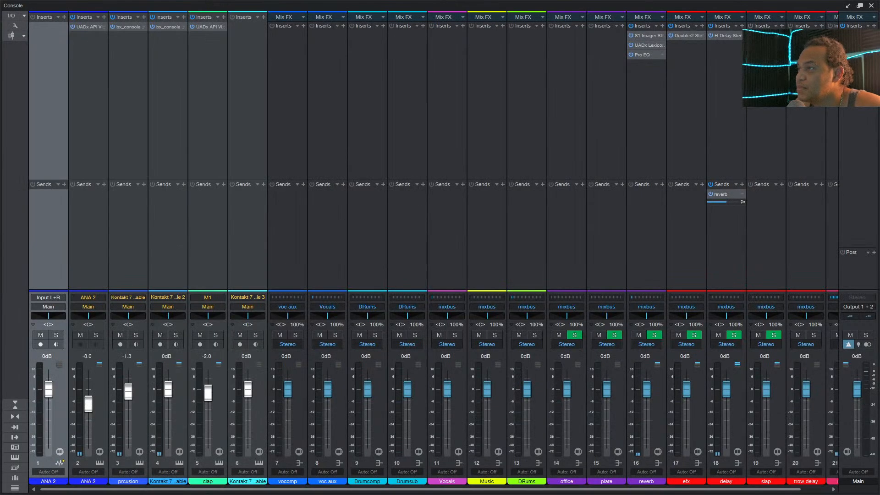
left_click(14, 457)
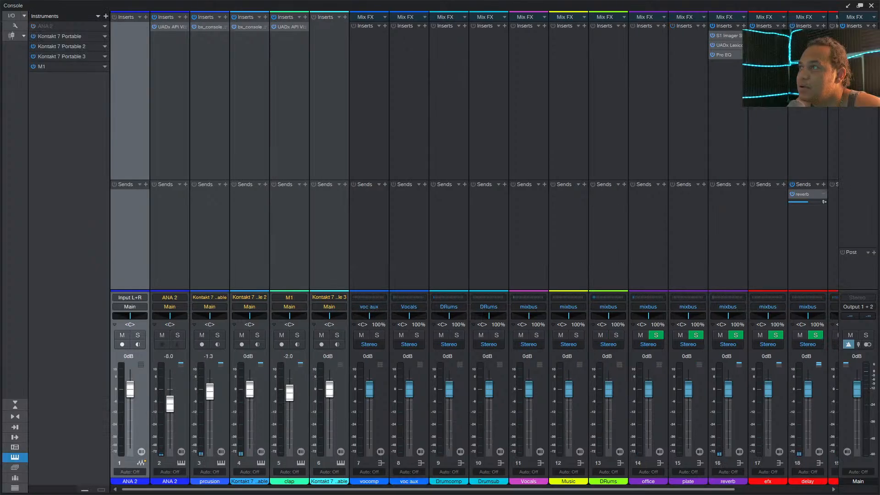
left_click(871, 6)
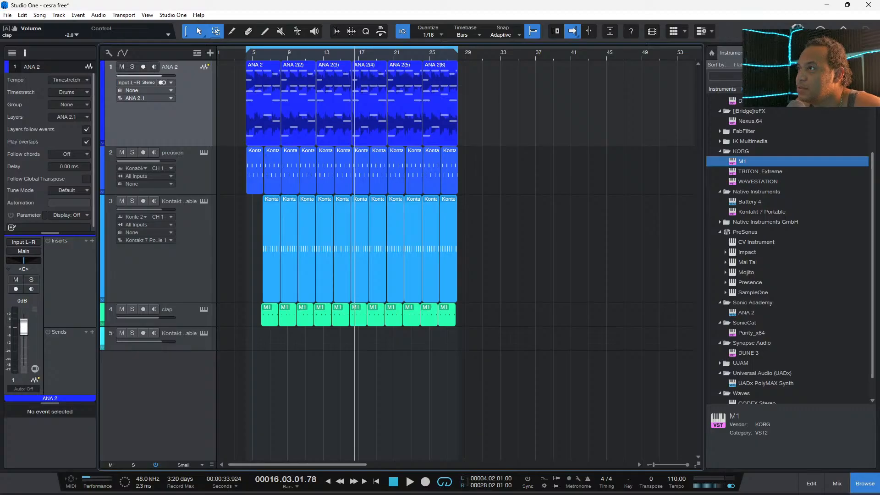
- Play the arrangement, lower the clap track's volume to -4.4 dB, and stop playback
key("KP_0")
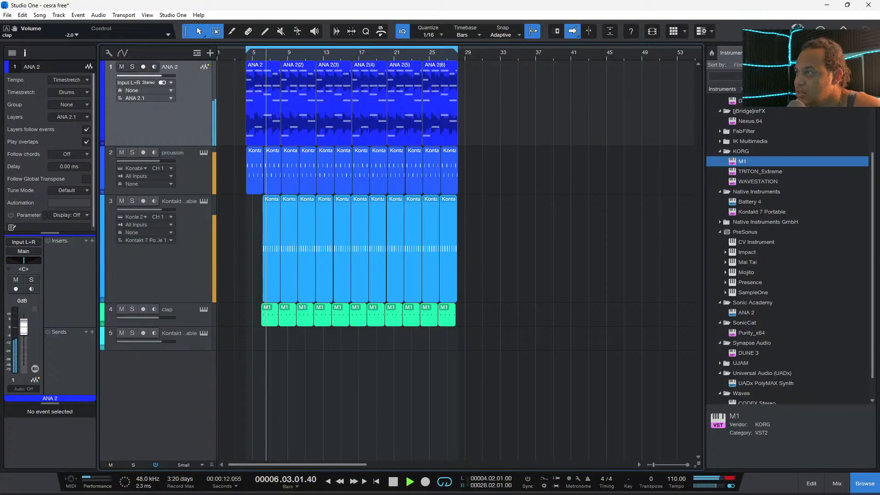
left_click(179, 310)
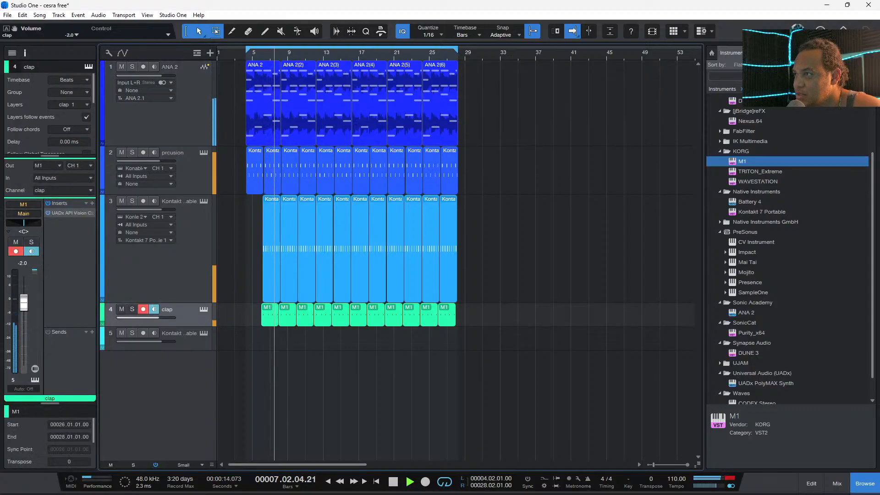
left_click_drag(24, 302, 24, 307)
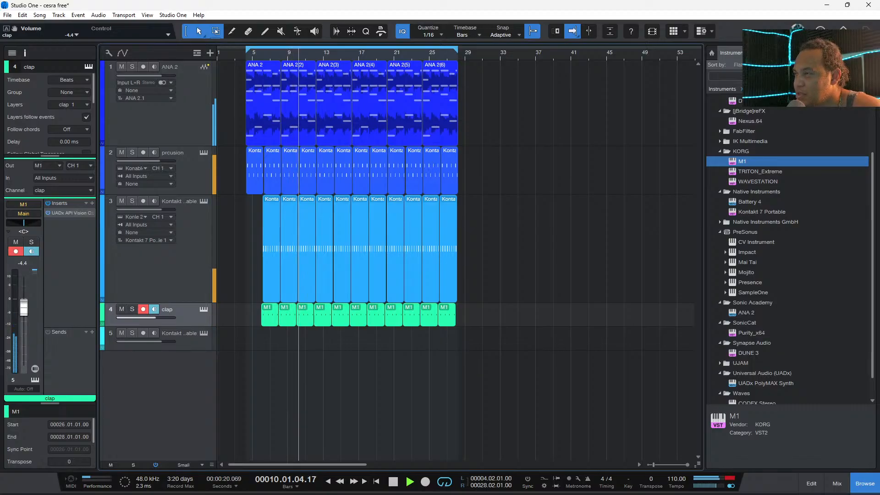
key("space")
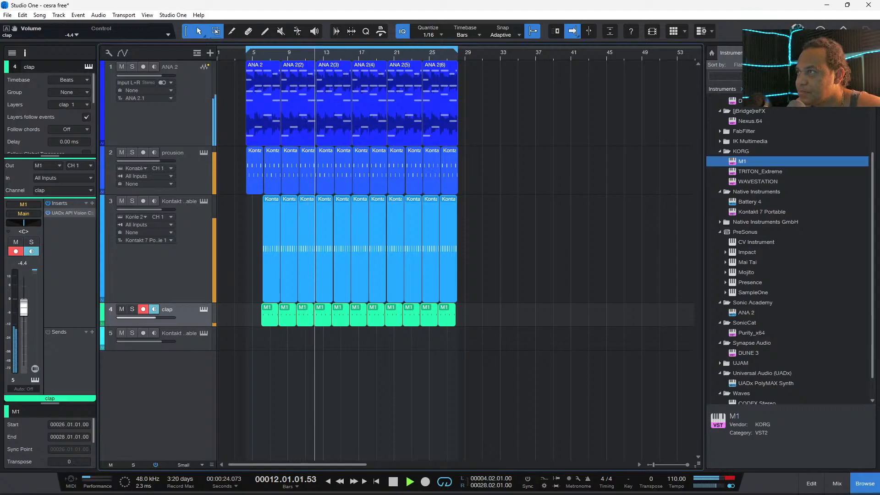
key("space")
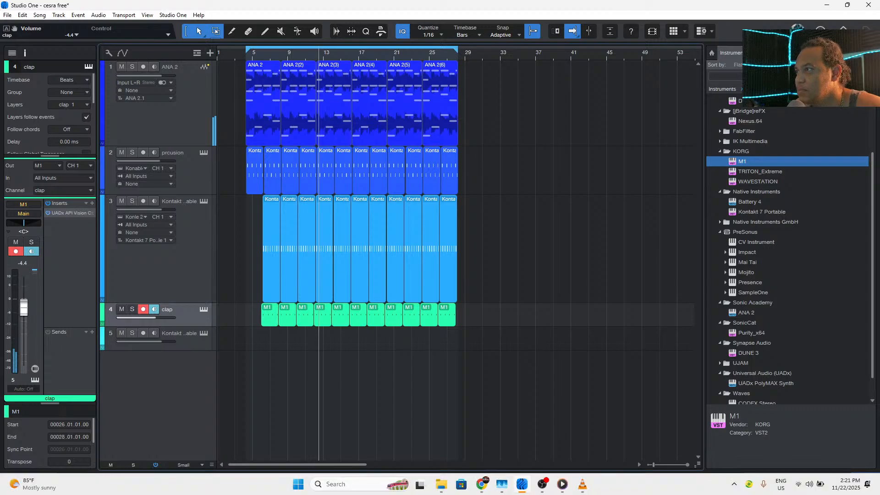
- Switch to Chrome, listen to Free Again from 0:16 to 0:37, pause it, and return to Studio One
mouse_move(482, 484)
left_click(482, 436)
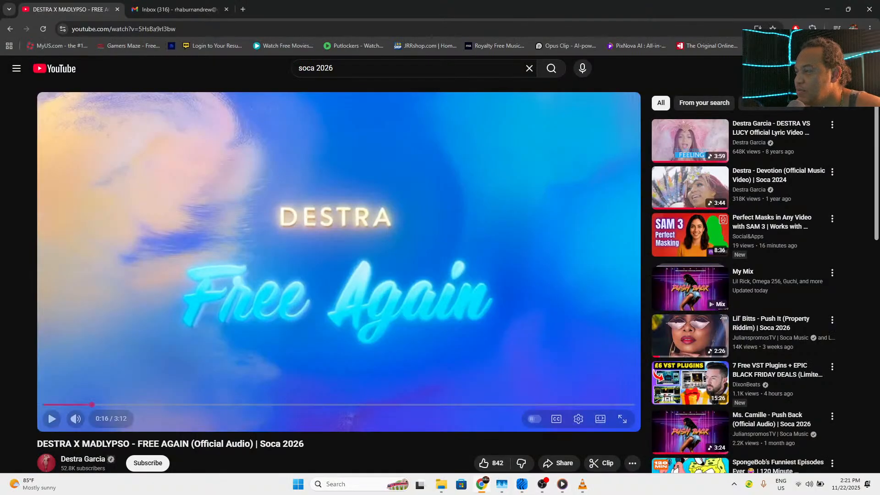
key("space")
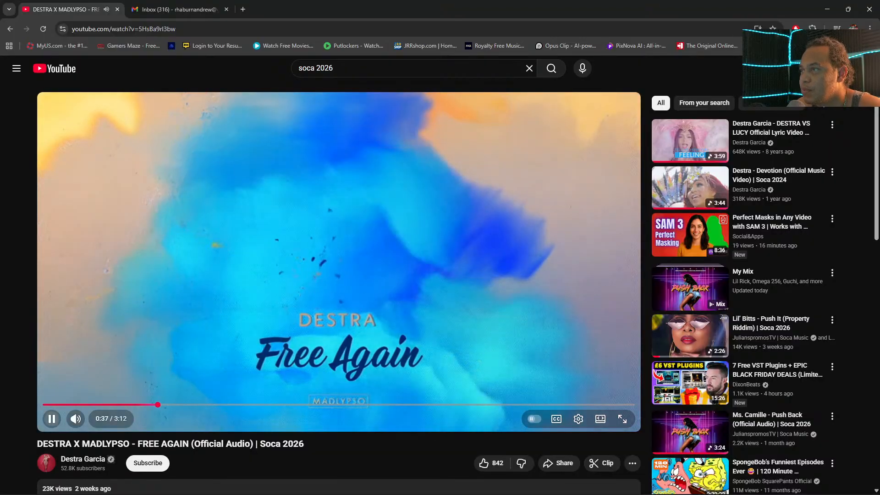
key("space")
mouse_move(542, 484)
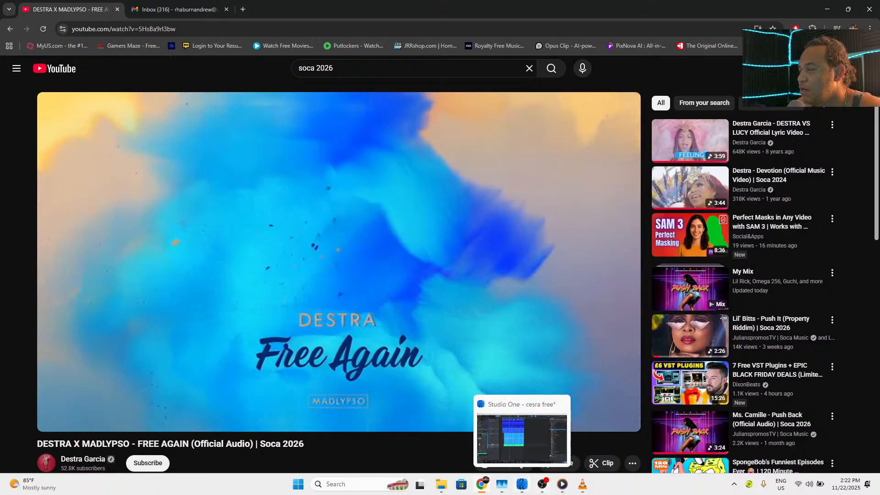
left_click(522, 484)
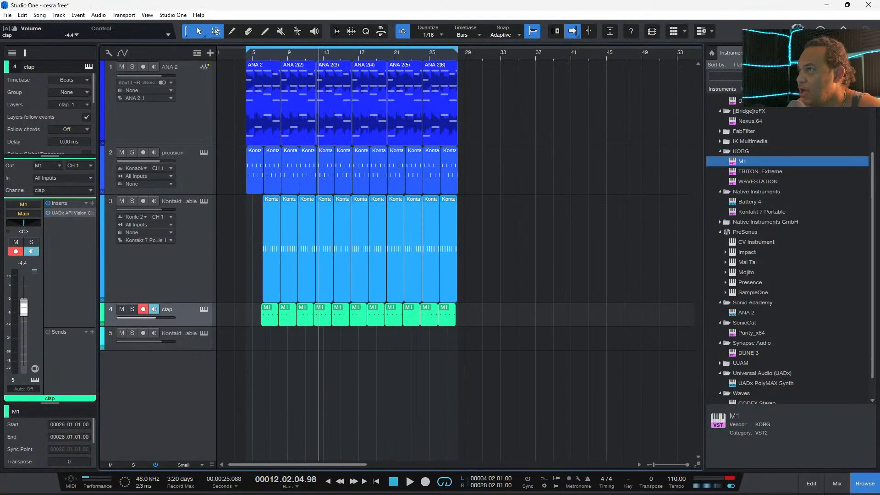
- Select the empty Kontakt 7 Portable track, check its loaded Soca Drum Labs instrument, and close the instrument window
left_click(180, 334)
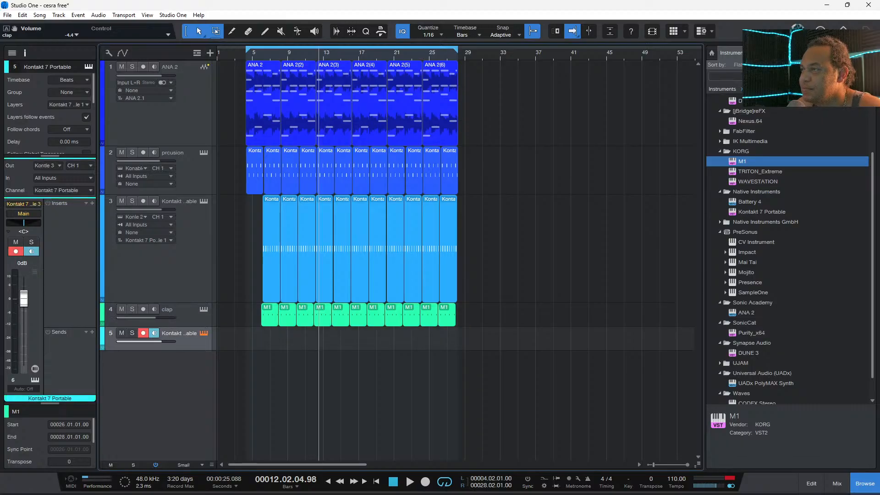
left_click(204, 333)
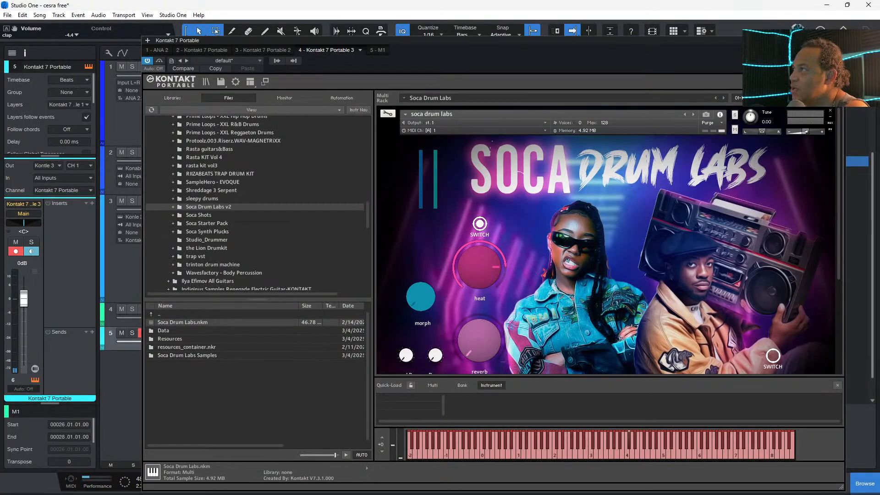
left_click(839, 40)
- Record a Soca Drum Labs part on the empty Kontakt 7 Portable track, with the clip spanning bars 8 to 10
key("KP_0")
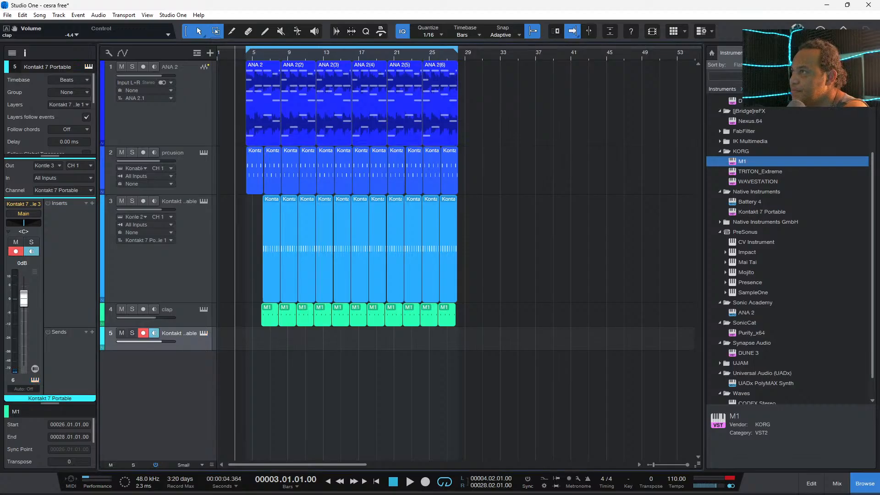
key("space")
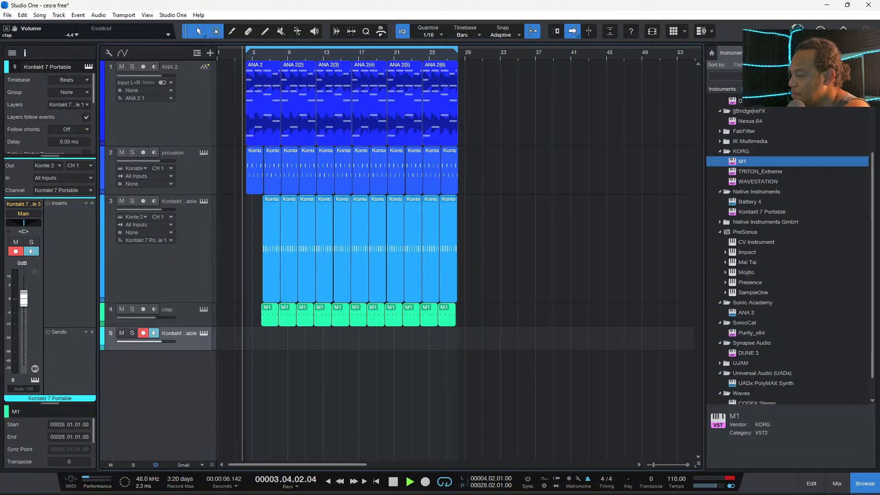
key("KP_Multiply")
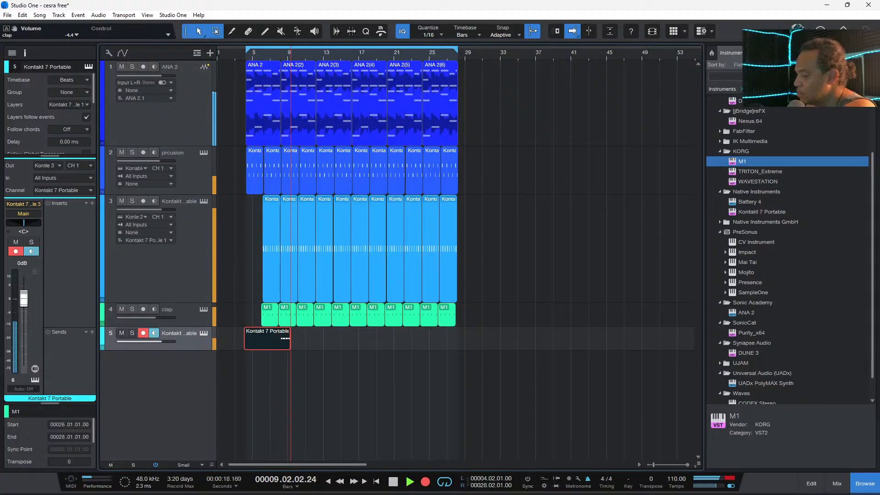
key("space")
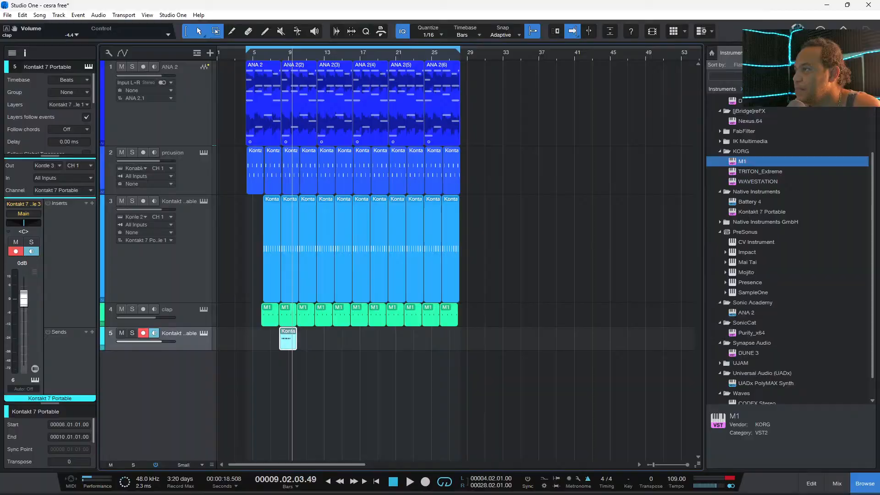
- Play the arrangement around the new Soca Drum Labs clip, enlarge its track, and lower the track's volume to -7.3 dB
key("e")
key("e")
key("e")
key("e")
key("e")
key("e")
key("e")
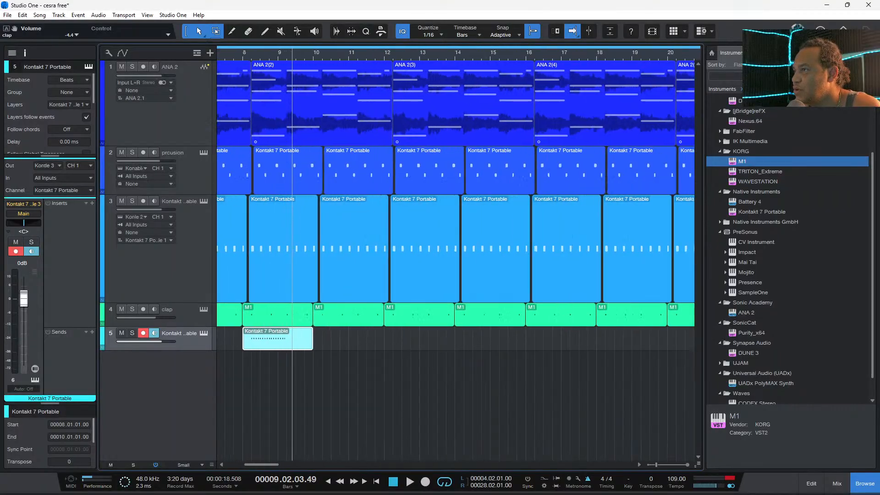
scroll(455, 257, "left", 3)
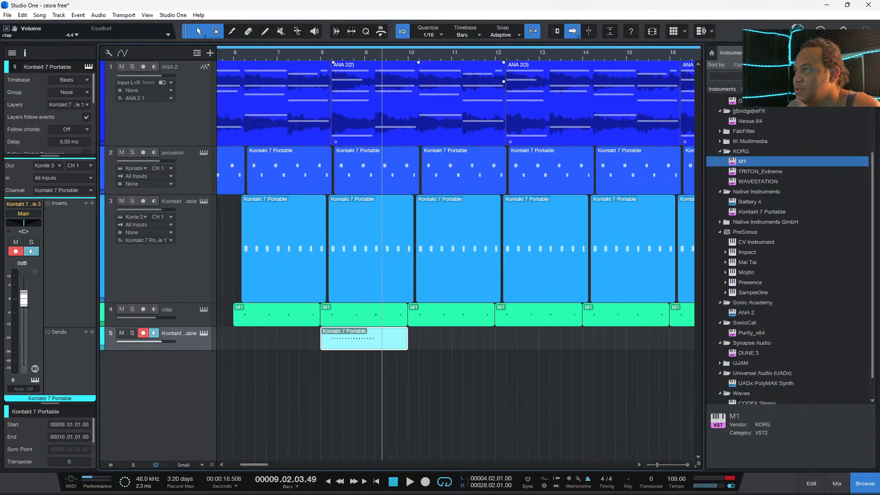
key("space")
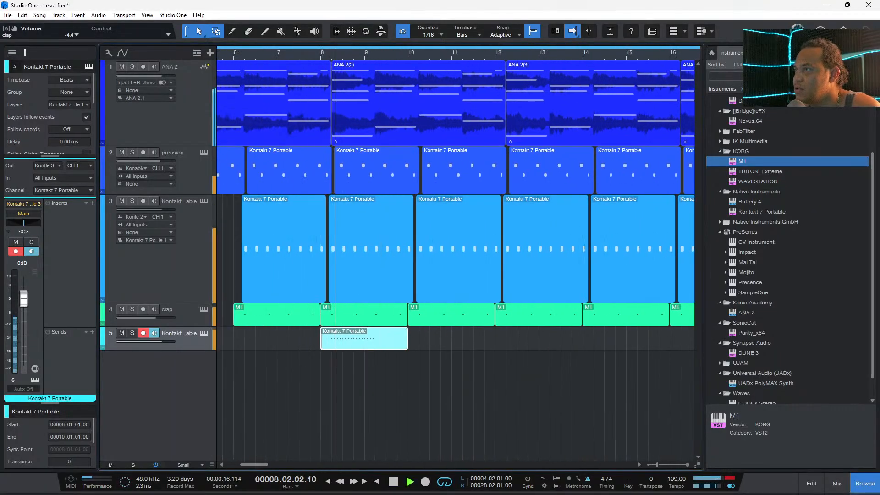
left_click_drag(158, 351, 158, 387)
key("space")
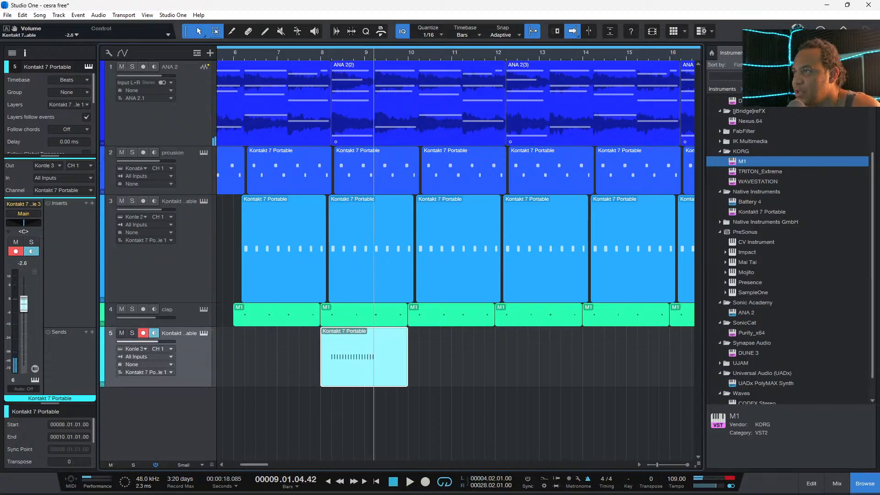
left_click(311, 55)
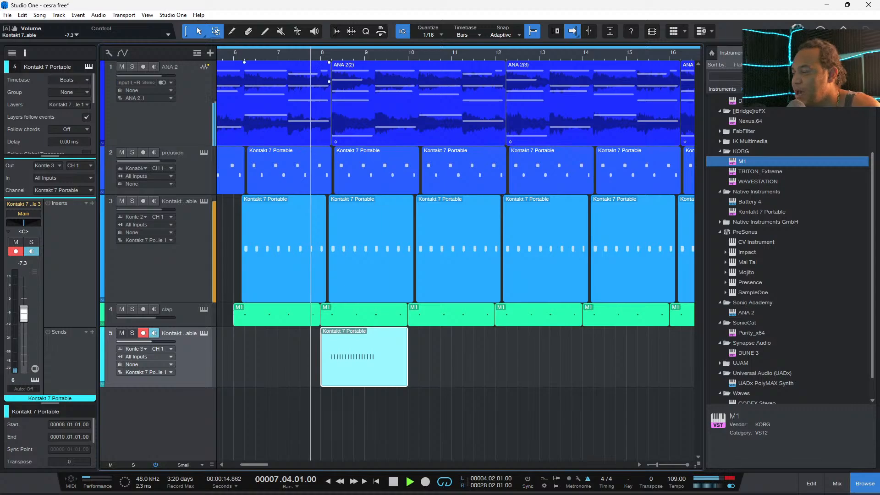
key("space")
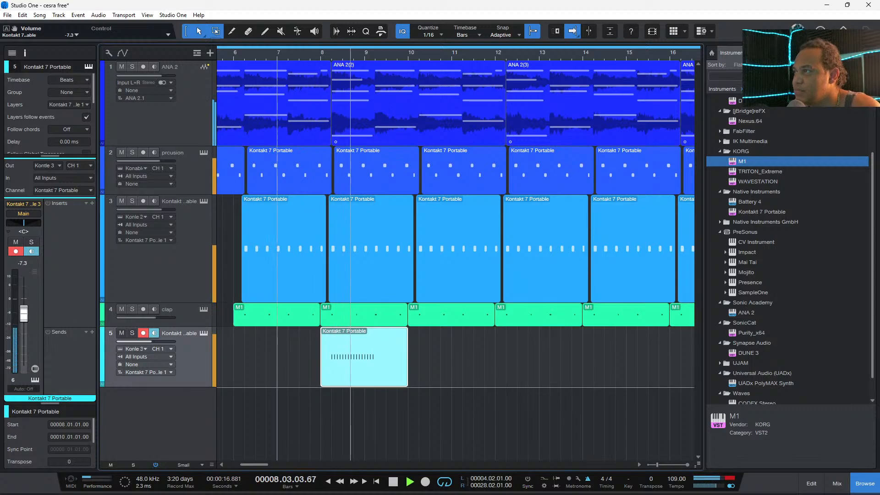
- Trim the Soca Drum Labs clip to span 8.02.01 to 9.02.01, and replay the arrangement from bar 8
left_click_drag(322, 379, 332, 378)
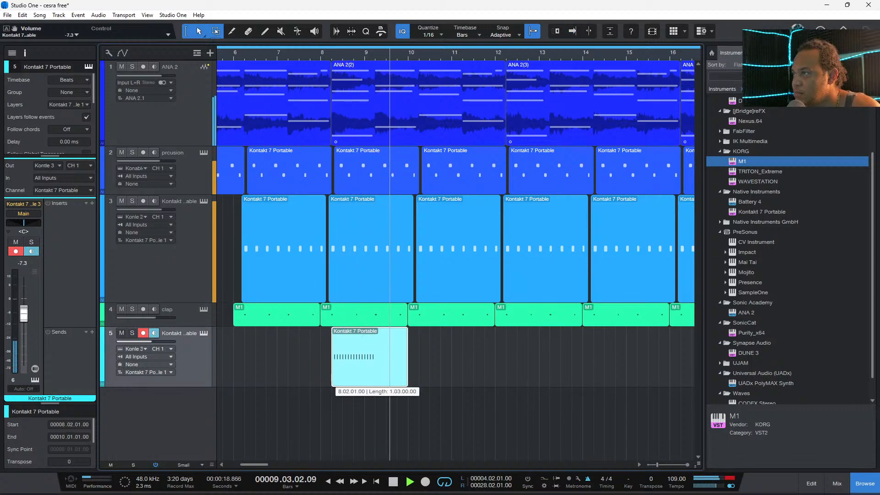
left_click_drag(406, 379, 374, 379)
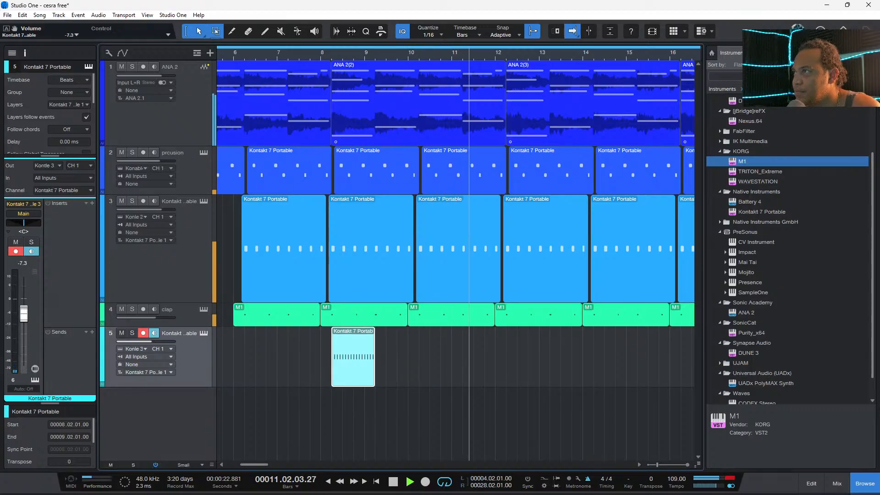
left_click(321, 54)
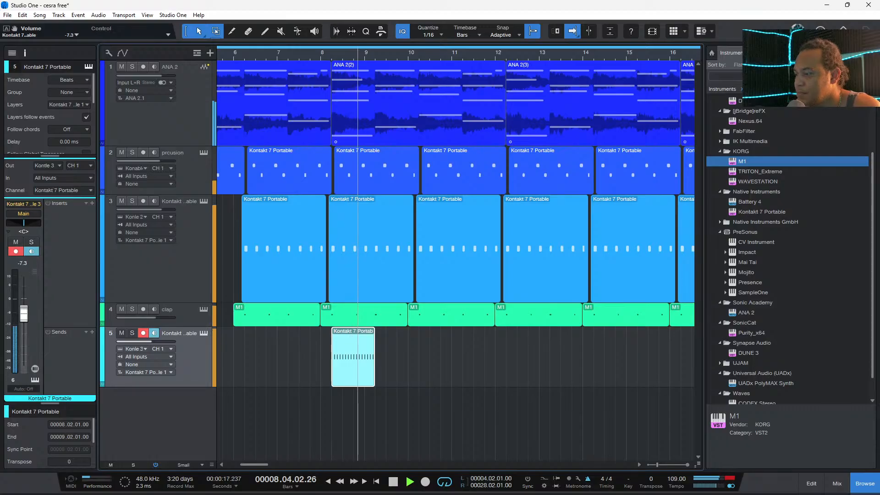
- Duplicate the one-bar Soca Drum Labs clip repeatedly along its track until the copies reach 28.02.01
key("d")
key("d")
key("d")
key("d")
key("d")
key("d")
key("d")
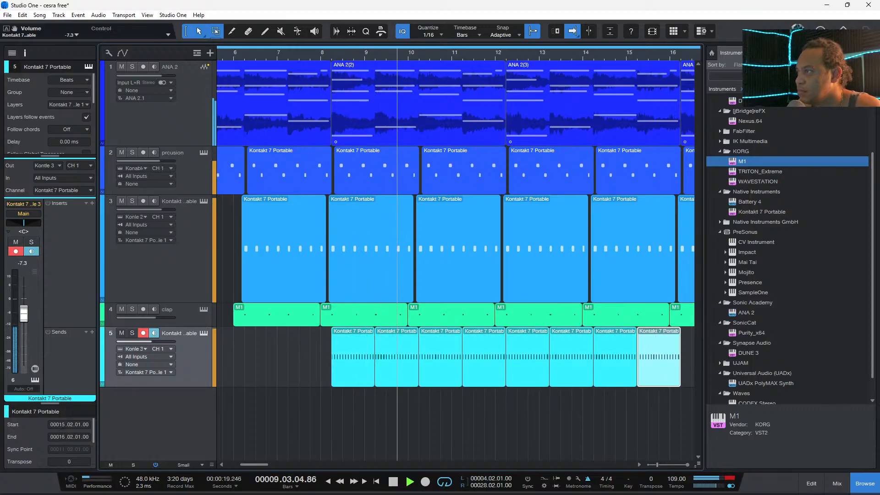
key("w")
key("w")
key("w")
key("w")
key("w")
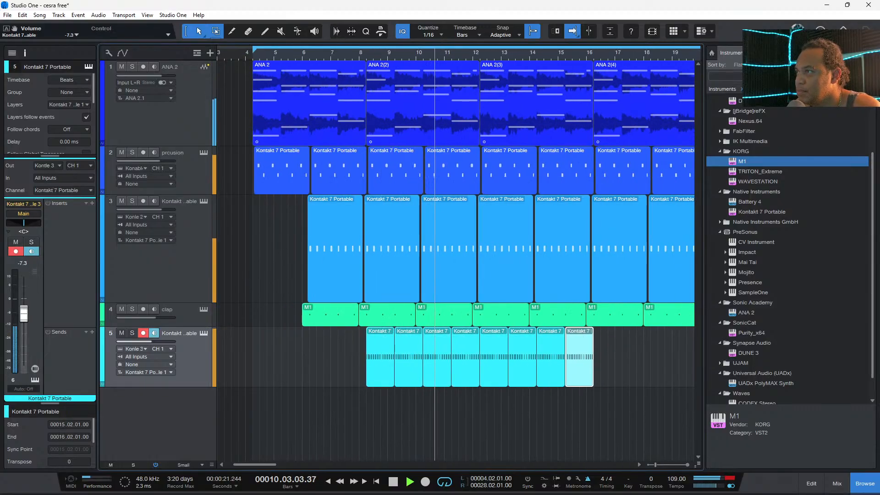
key("d")
key("d")
key("d")
key("d")
key("d")
key("d")
key("d")
key("d")
key("d")
key("d")
key("d")
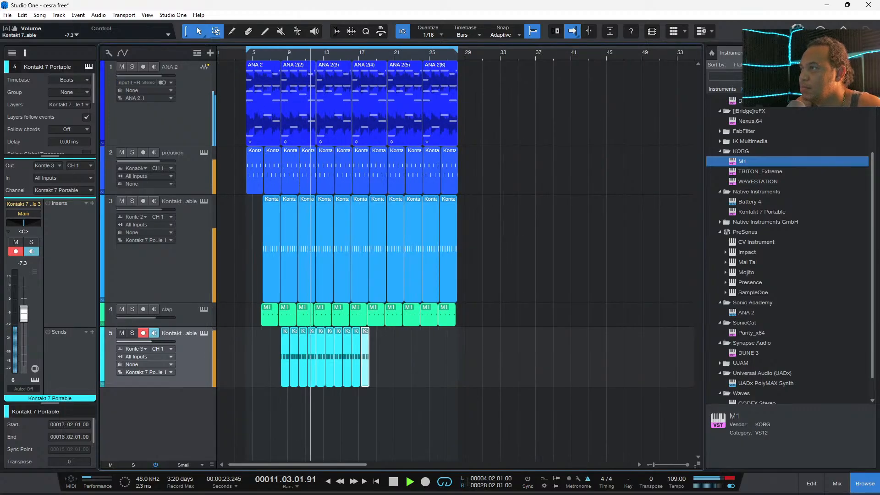
key("d")
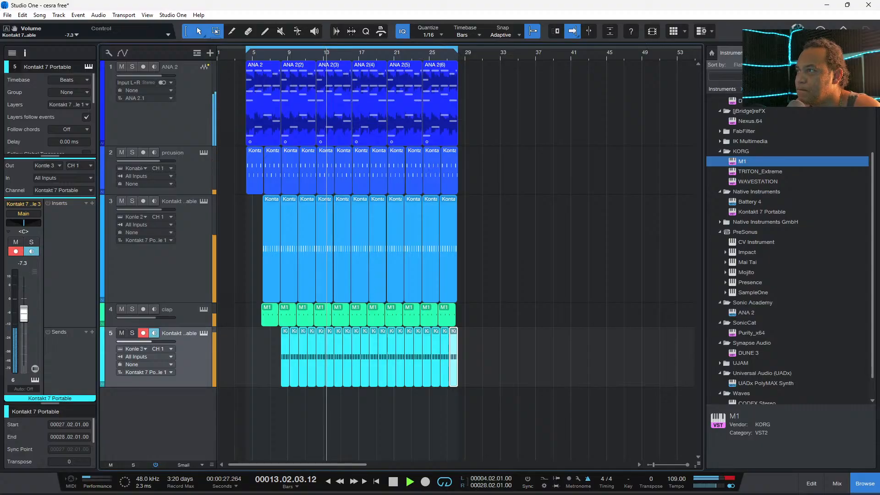
- Rename the Soca Drum Labs track as hats and save the song
double_click(179, 333)
type("hats")
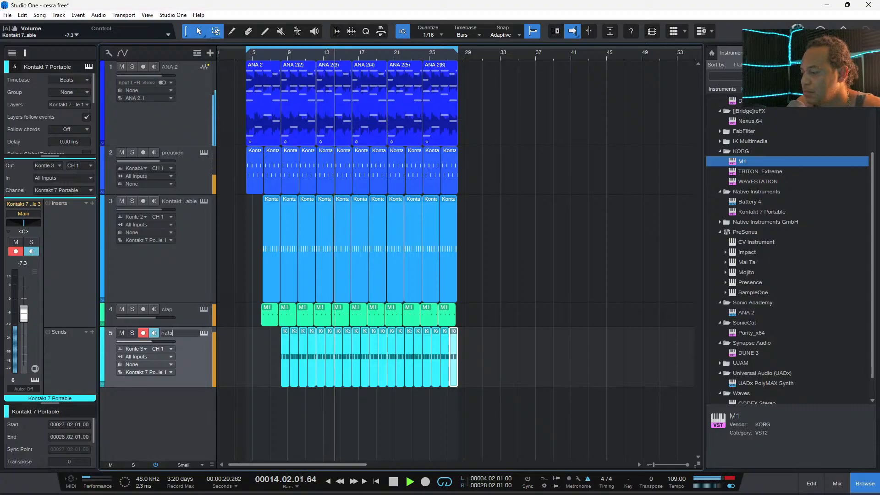
key("Return")
key("ctrl+s")
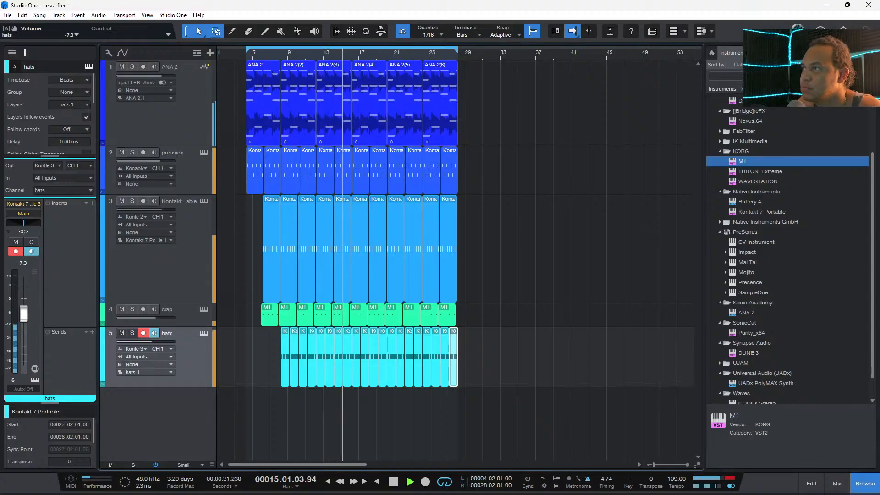
- Check the ANA 2, percussion and kick tracks during playback, inspect the kick's bx_console SSL 4000 E insert, close it, and stop playback
left_click(440, 105)
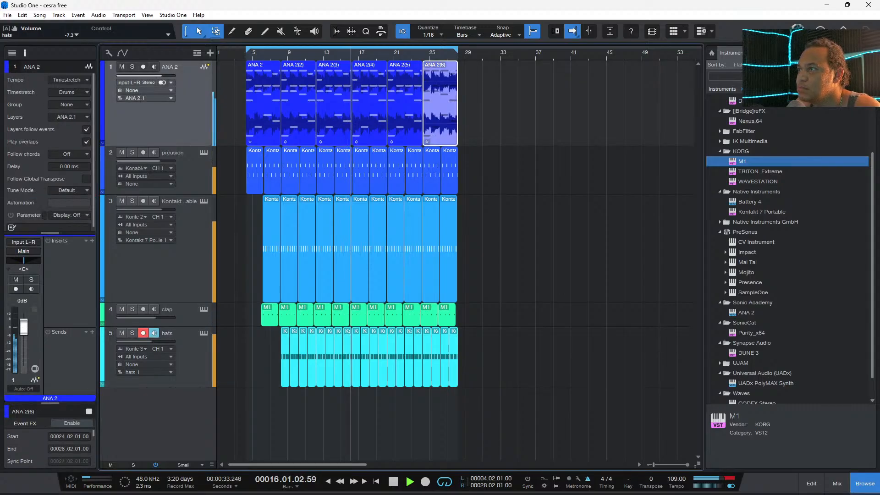
left_click(24, 327)
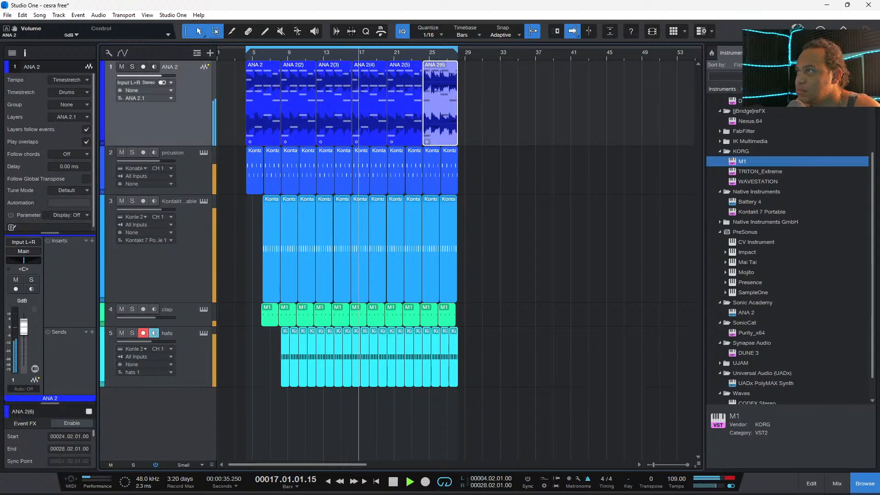
left_click(432, 176)
left_click(431, 243)
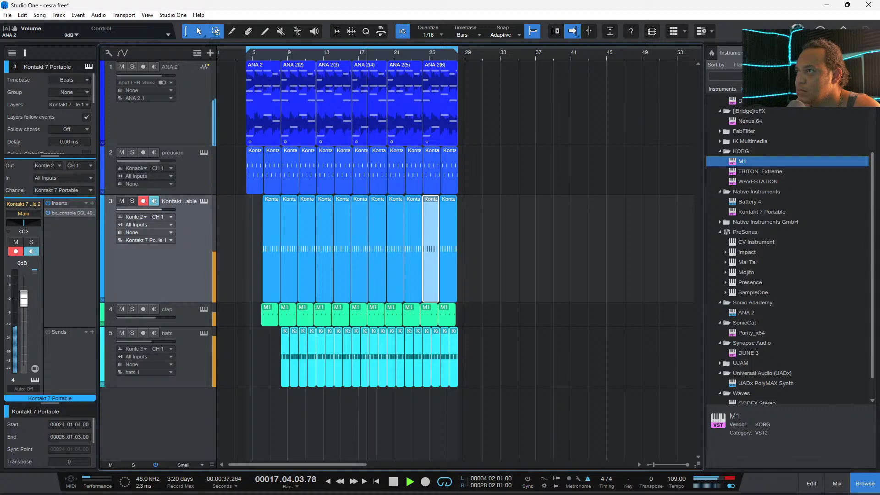
double_click(71, 213)
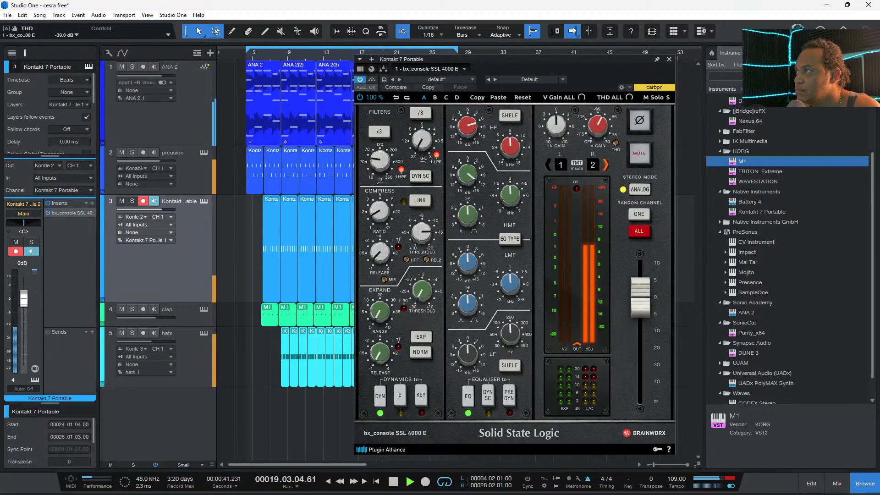
left_click(670, 59)
key("space")
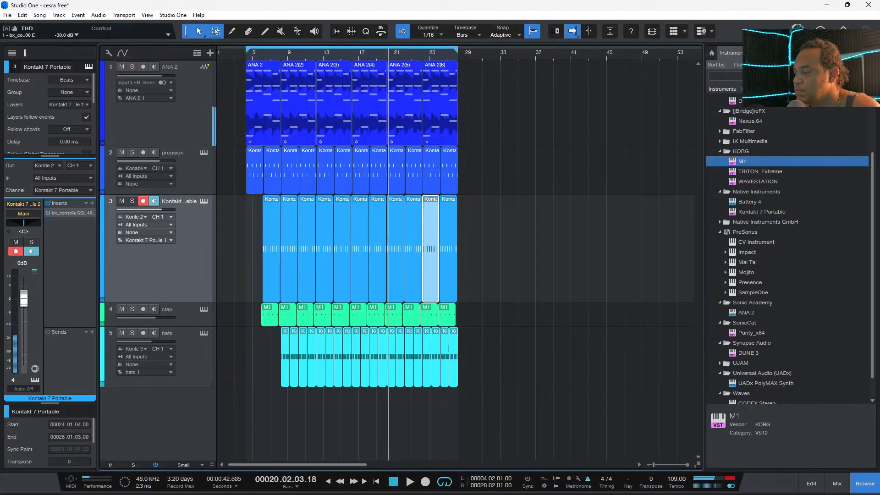
- Switch to Chrome, listen to Free Again onward from 0:37, and return to Studio One
mouse_move(542, 484)
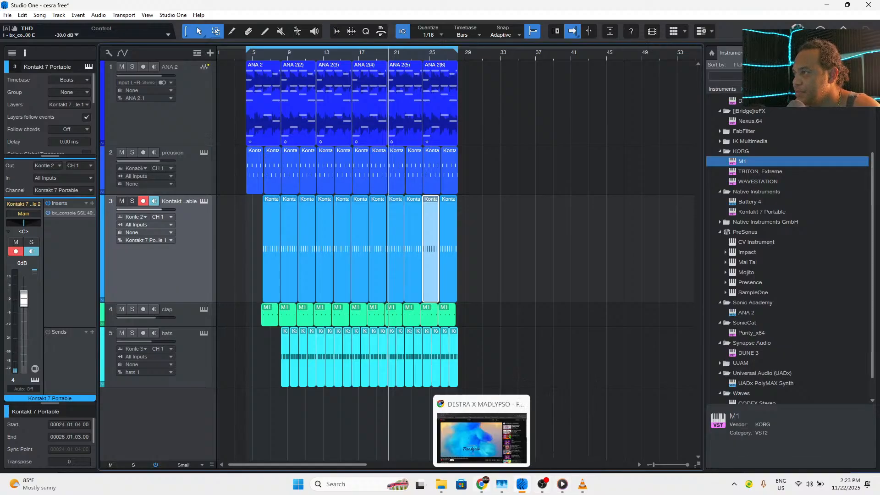
left_click(482, 484)
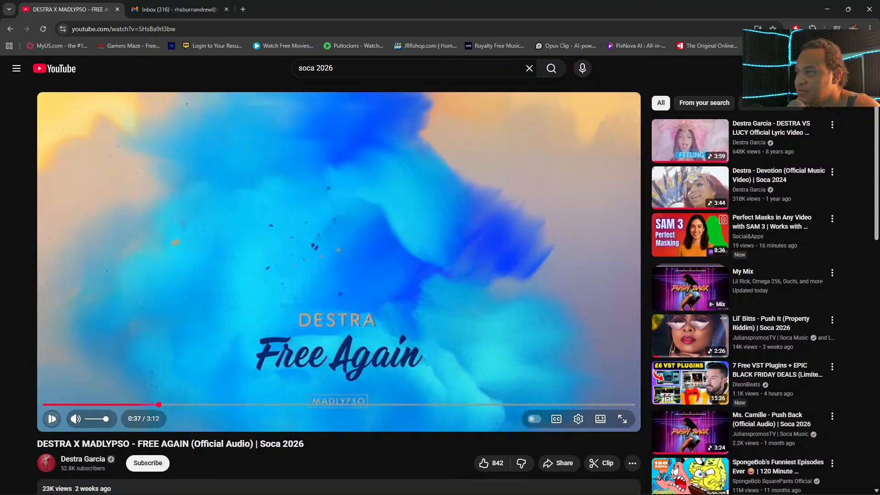
left_click(315, 246)
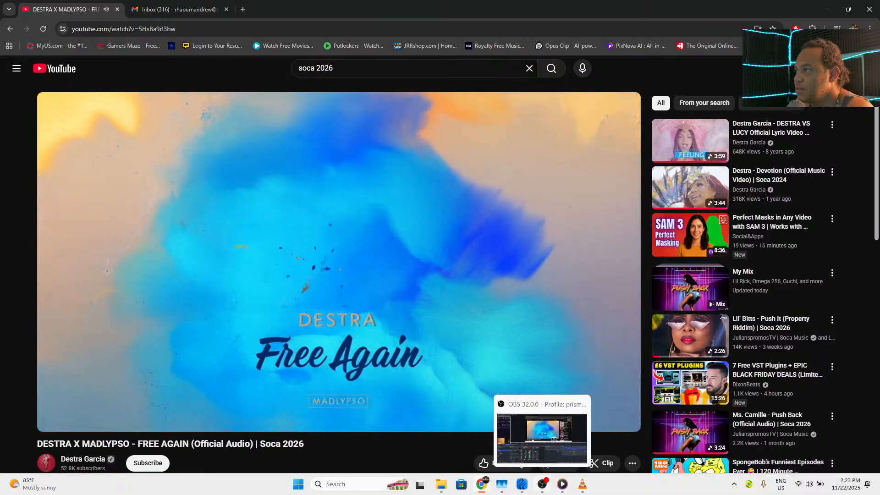
left_click(523, 484)
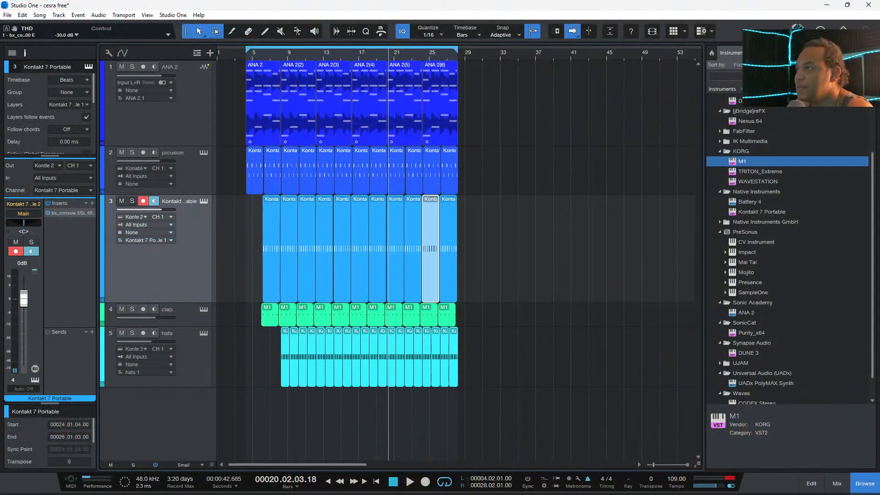
- Play the arrangement from about bar 5, set the track height to Normal, and stop playback
left_click(252, 53)
key("space")
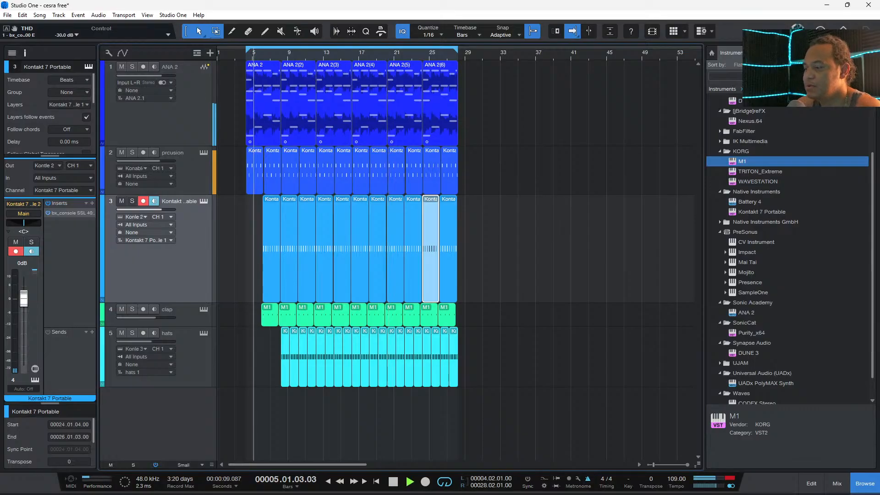
scroll(352, 223, "down", 1)
scroll(352, 223, "up", 1)
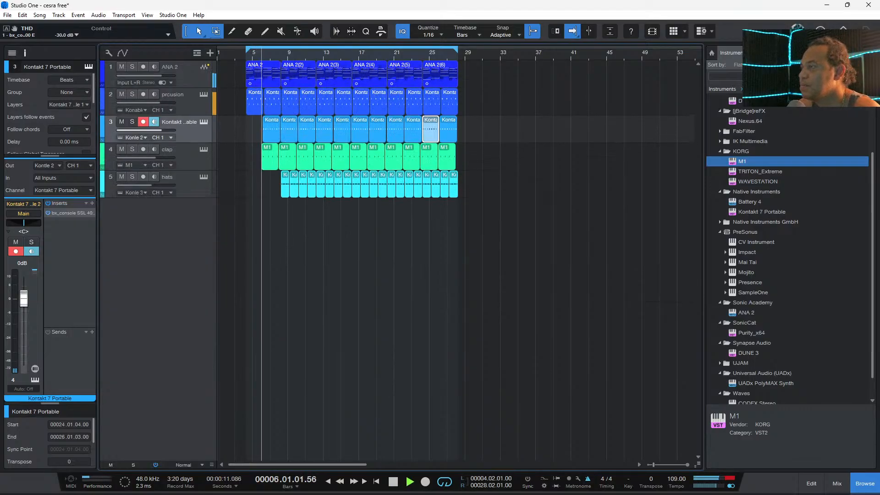
key("space")
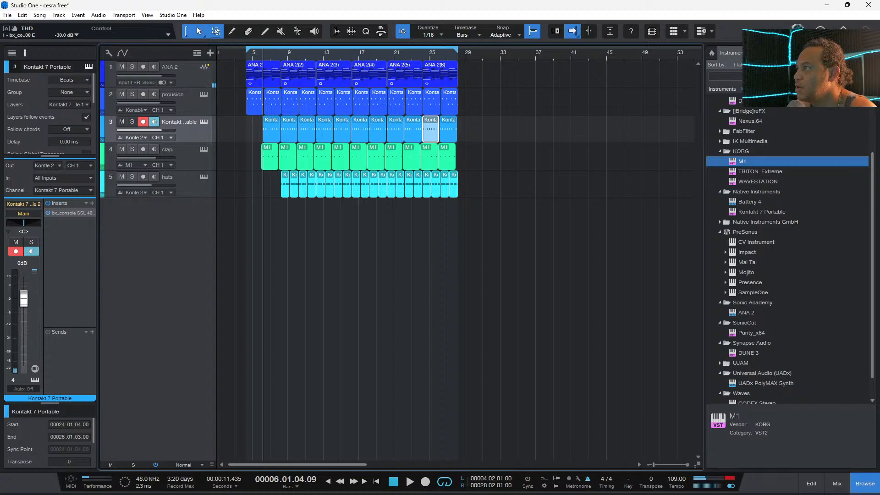
- Add a Kontakt 7 Portable instrument track, load Soca Drum Labs.nkm into it, and turn up its heat effect
left_click_drag(761, 212, 508, 293)
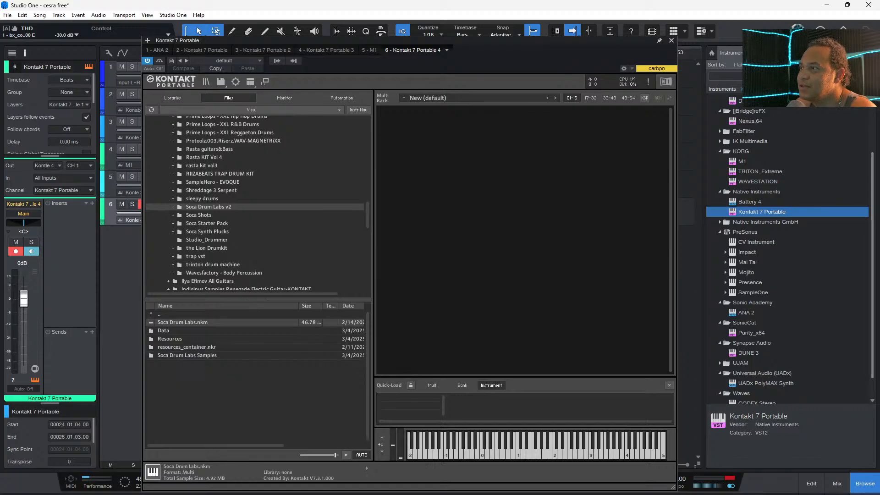
double_click(182, 322)
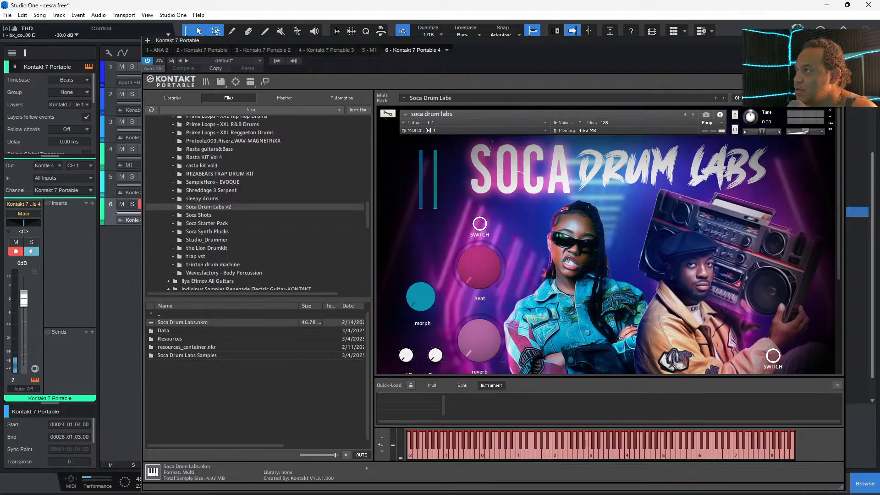
left_click_drag(480, 268, 480, 255)
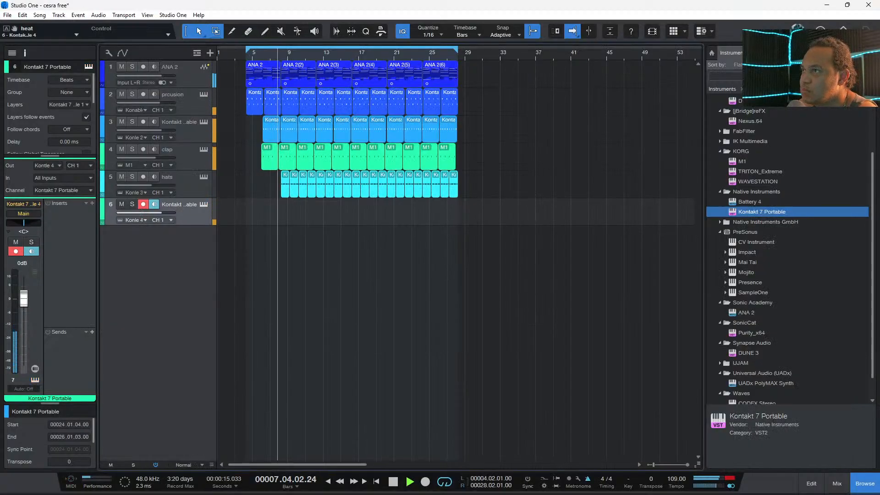
- Raise the new Soca Drum Labs track's volume to +1.4 dB during playback, and stop
left_click_drag(23, 299, 23, 296)
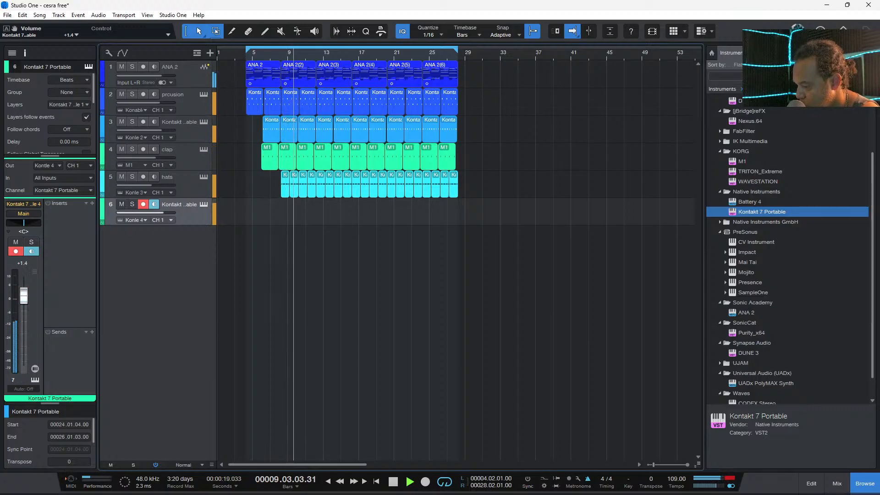
key("space")
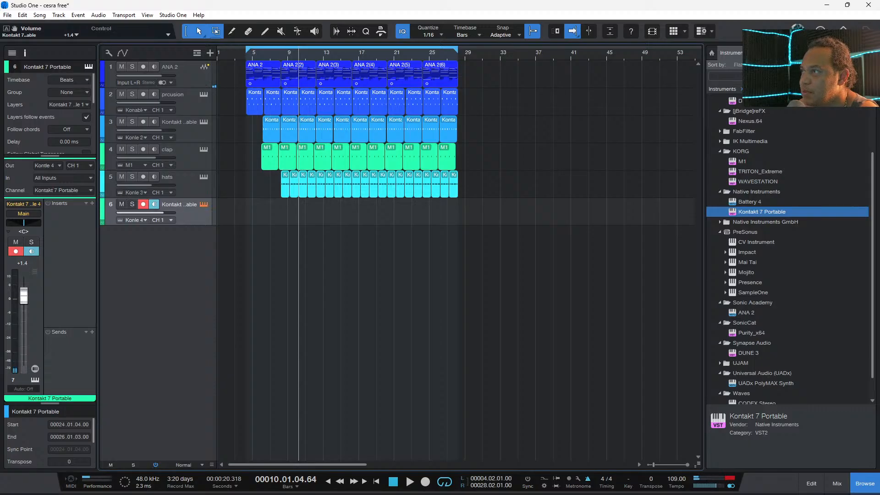
- Audition the new Soca Drum Labs instrument with more heat, set its track's volume to 0 dB, and close the instrument window
left_click(203, 204)
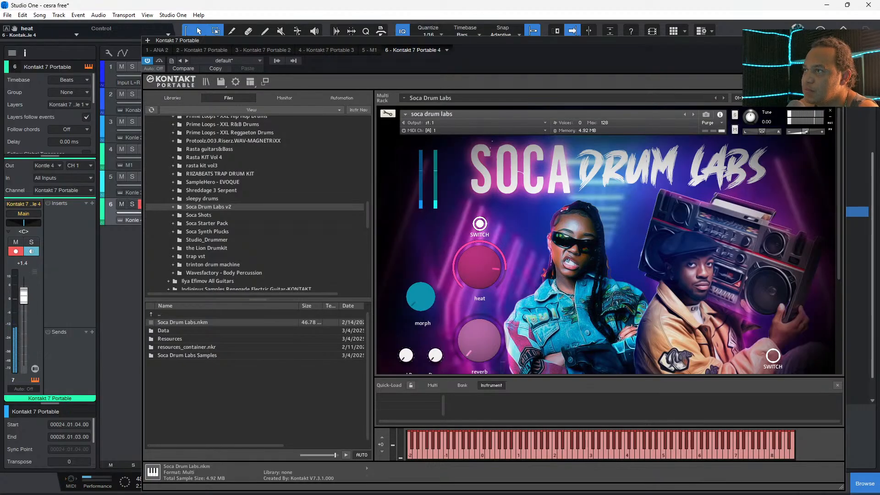
left_click_drag(24, 296, 24, 299)
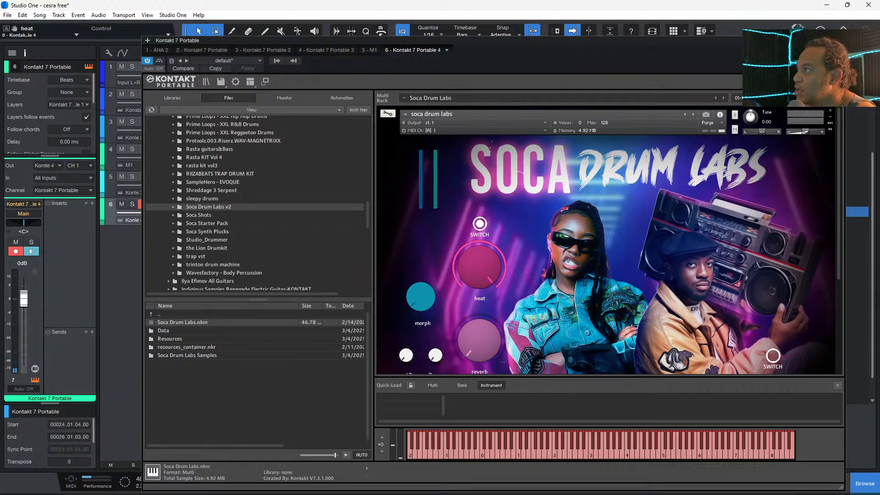
left_click(839, 40)
left_click(243, 268)
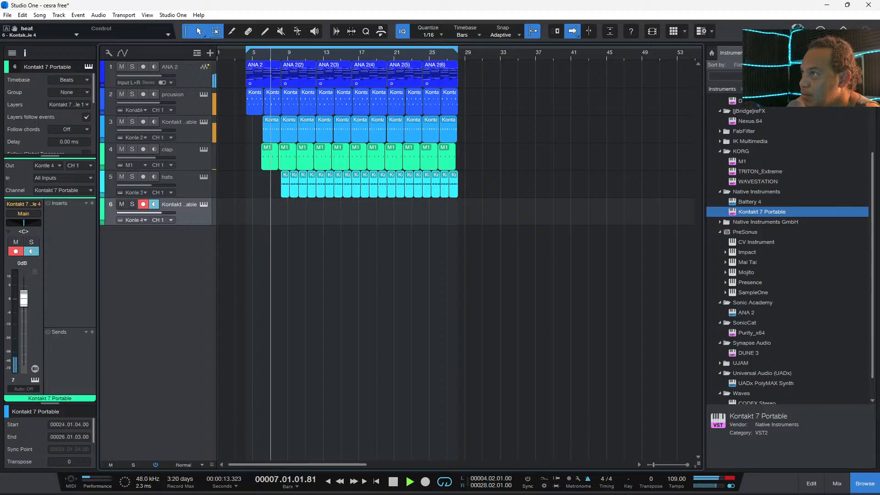
- Record a drum pattern from about bar 8 to bar 13 on the new Kontakt track, and rename the track snare
key("KP_Multiply")
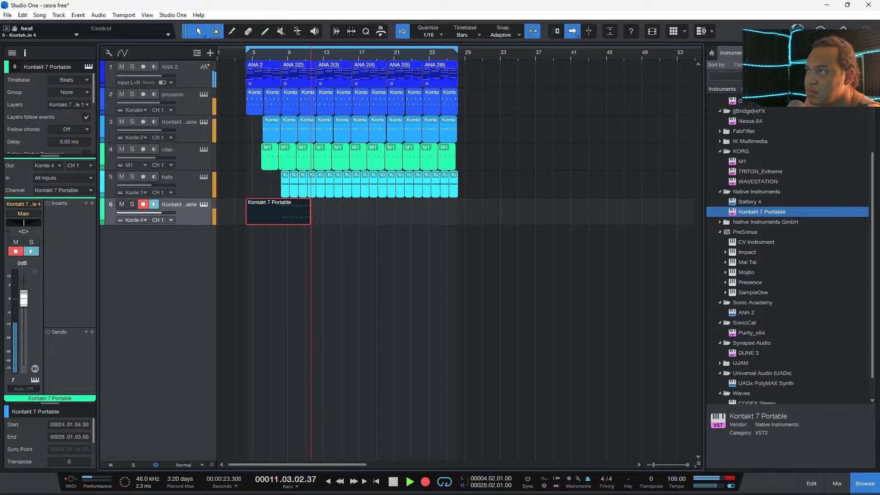
key("KP_Multiply")
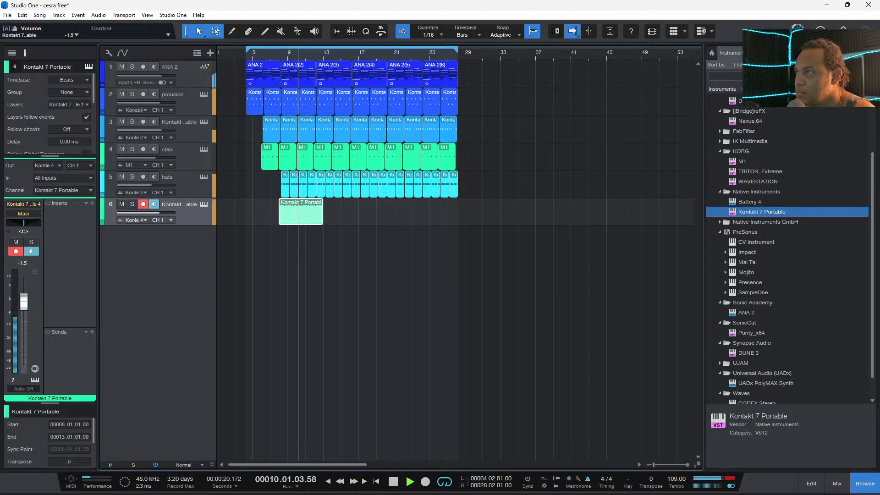
type("snare")
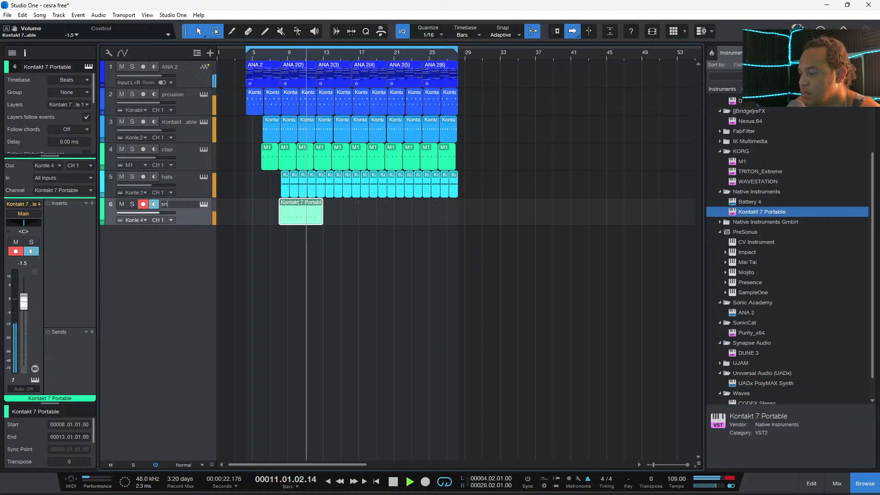
key("Return")
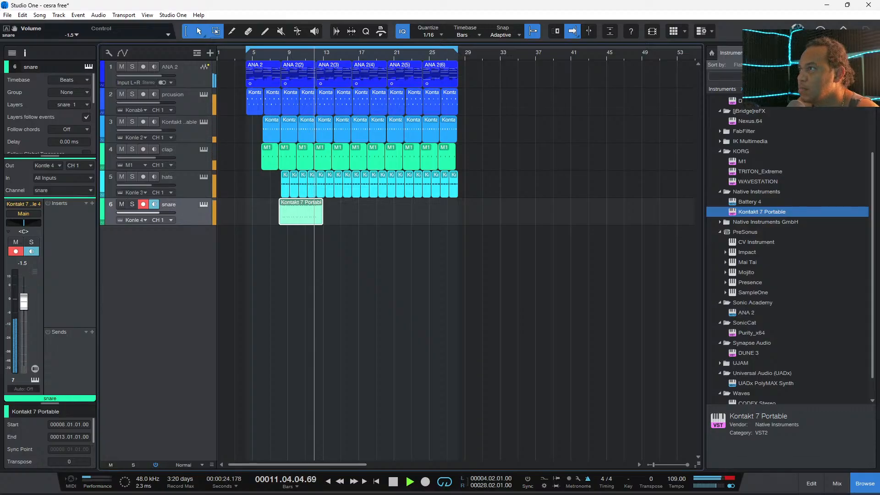
- Enlarge the snare track and trim its recorded event to start at 8.02.01 and end at 12.02.01
left_click_drag(158, 225, 158, 336)
key("e")
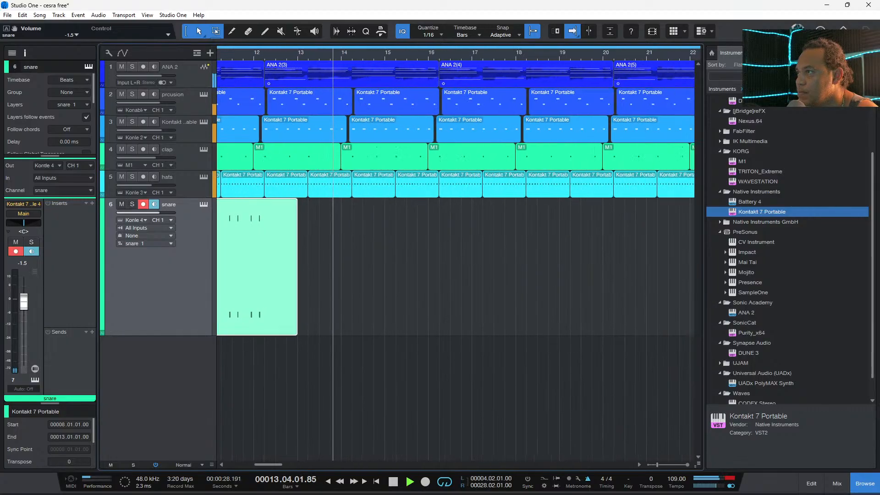
scroll(455, 260, "left", 3)
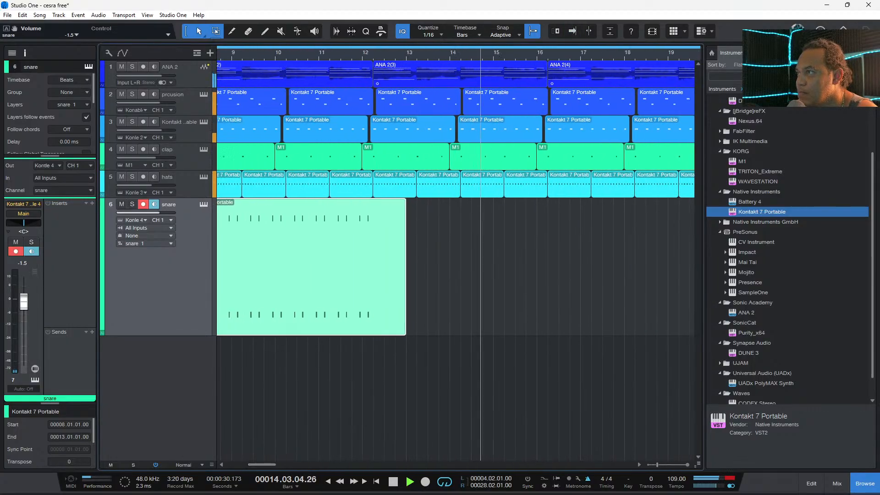
left_click_drag(405, 321, 376, 321)
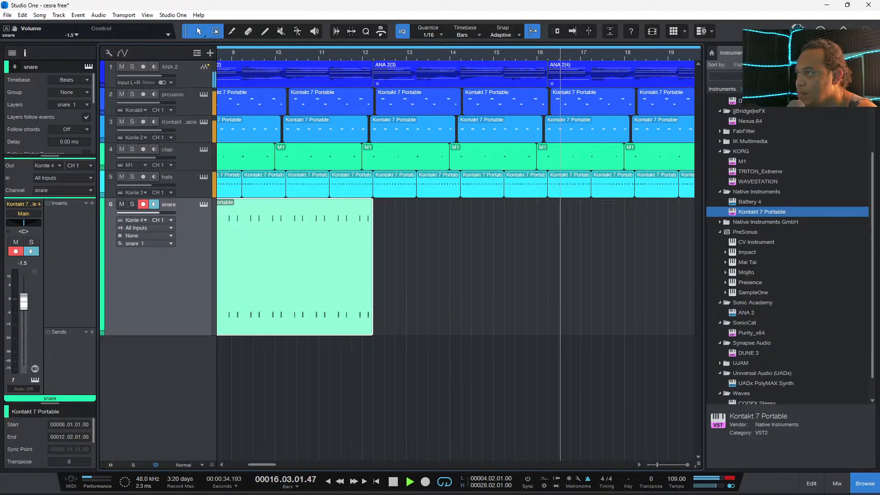
scroll(377, 321, "left", 3)
scroll(376, 321, "left", 3)
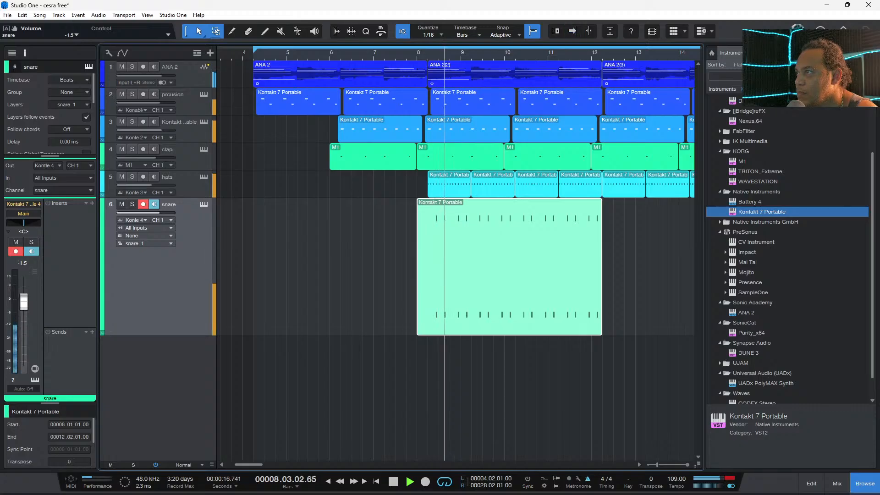
left_click_drag(417, 321, 429, 321)
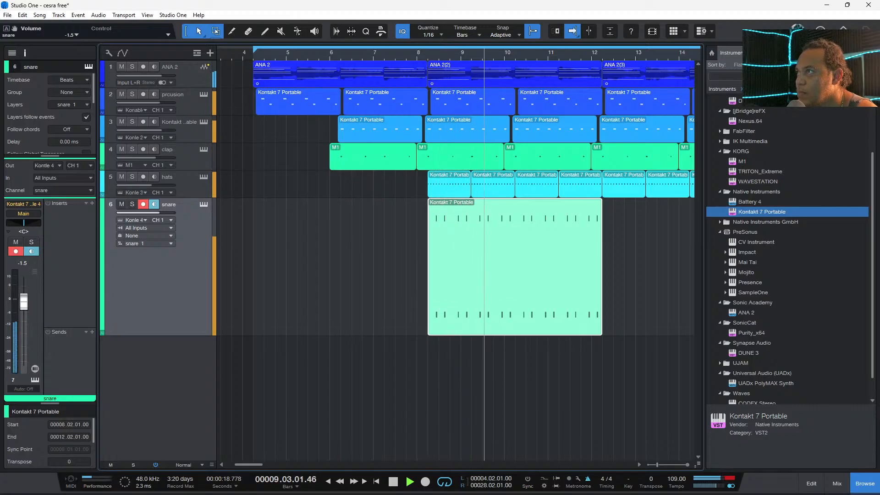
- Record a lead-in snare fill before the main snare pattern, play it back, and split the event at 8.02.01
key("KP_1")
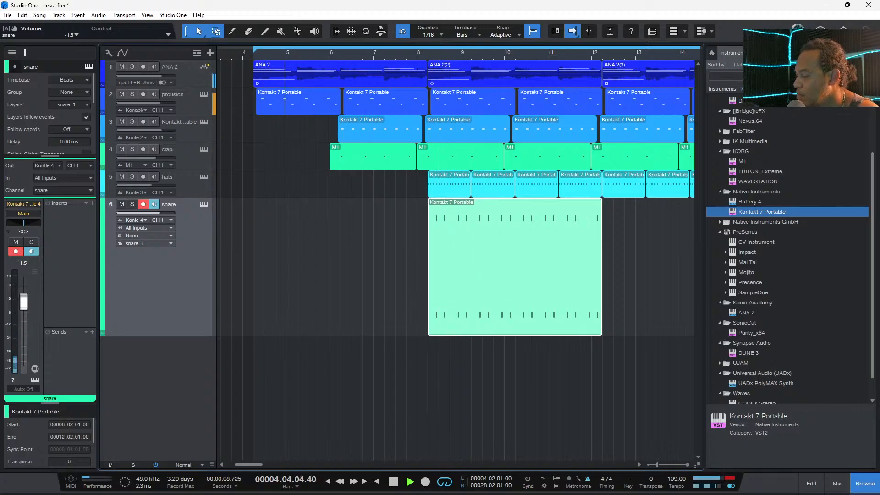
key("space")
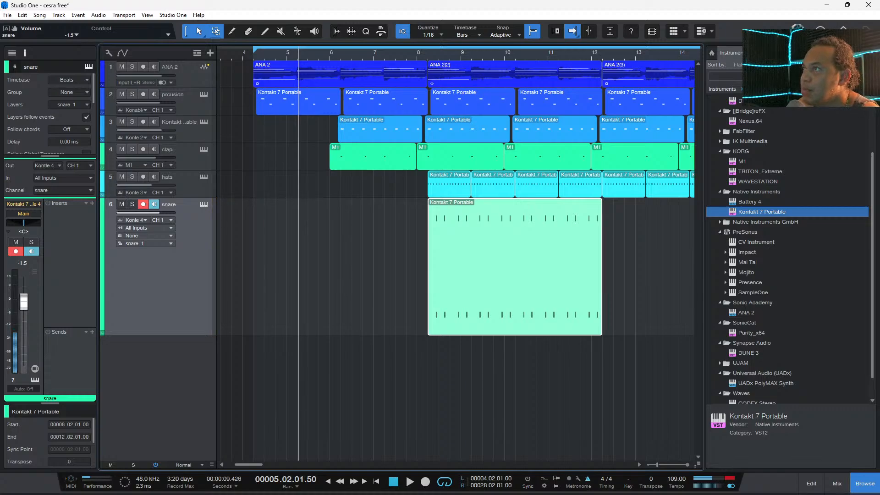
key("space")
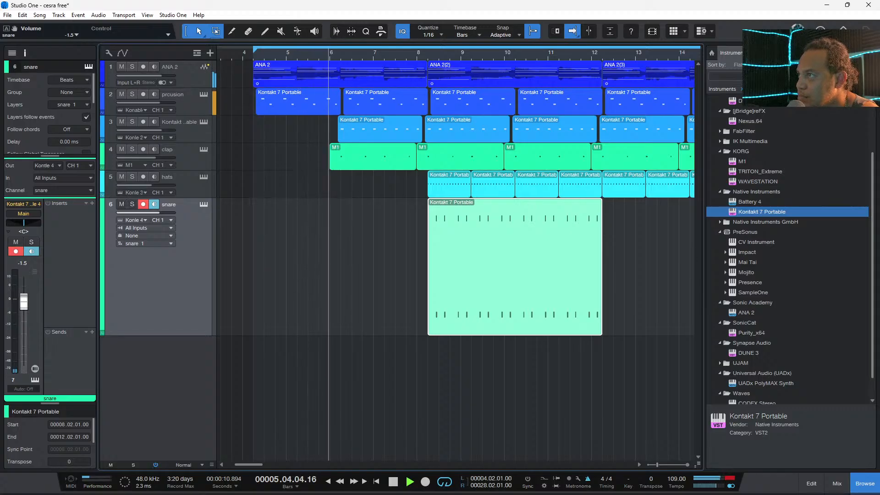
key("KP_Multiply")
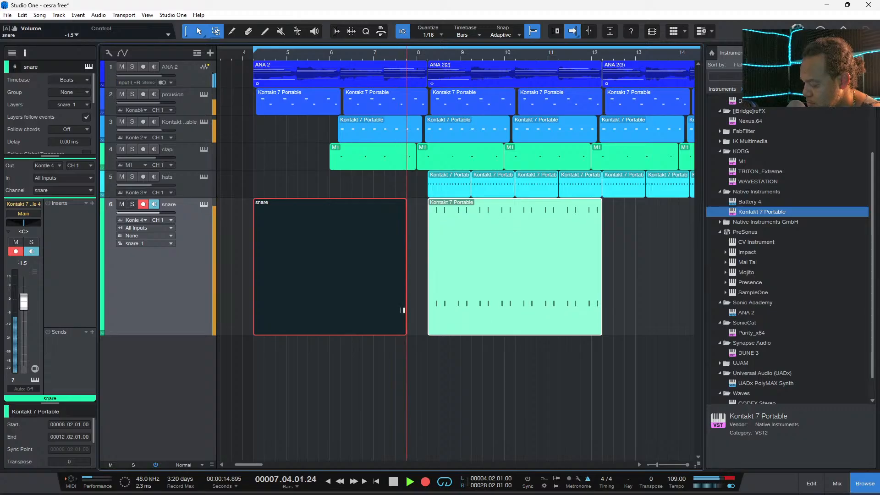
key("space")
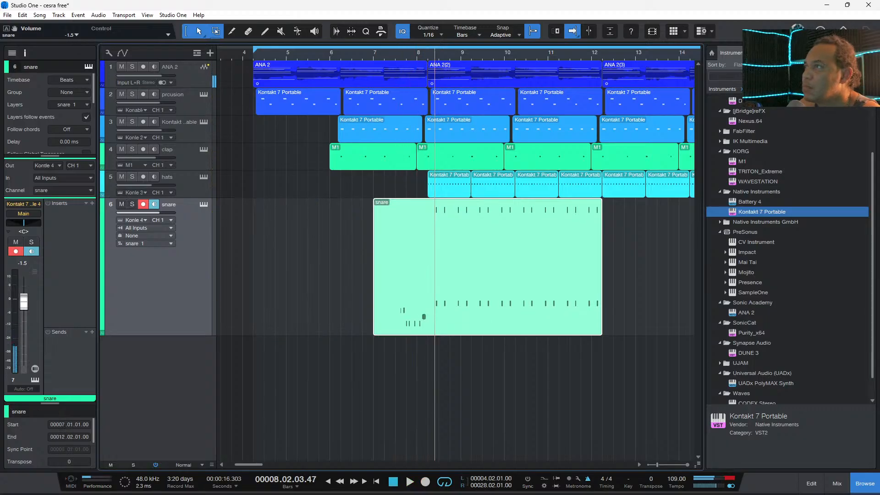
key("space")
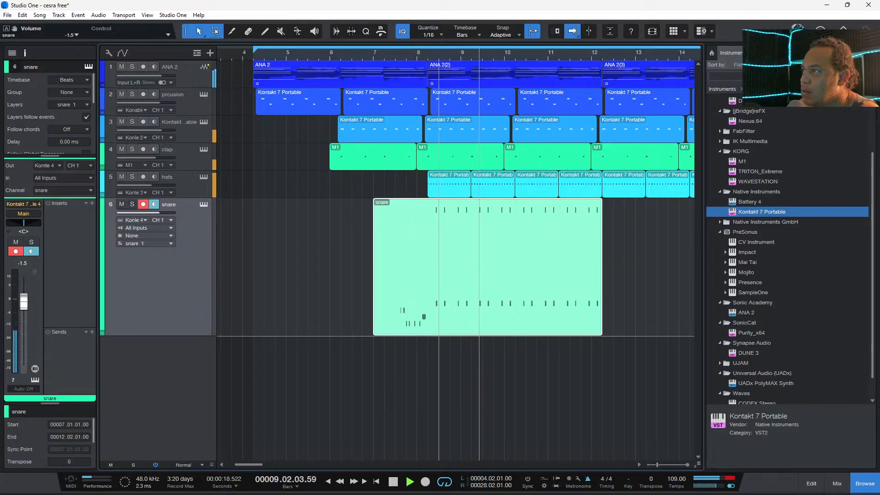
left_click(428, 321, "alt")
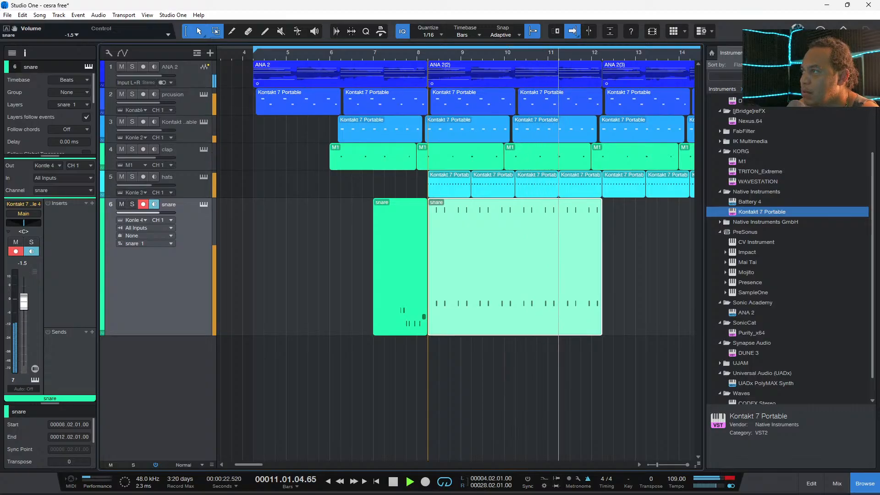
- Add a send from the snare track to the reverb channel and set its level to -7.1 dB while soloing the track
left_click(92, 332)
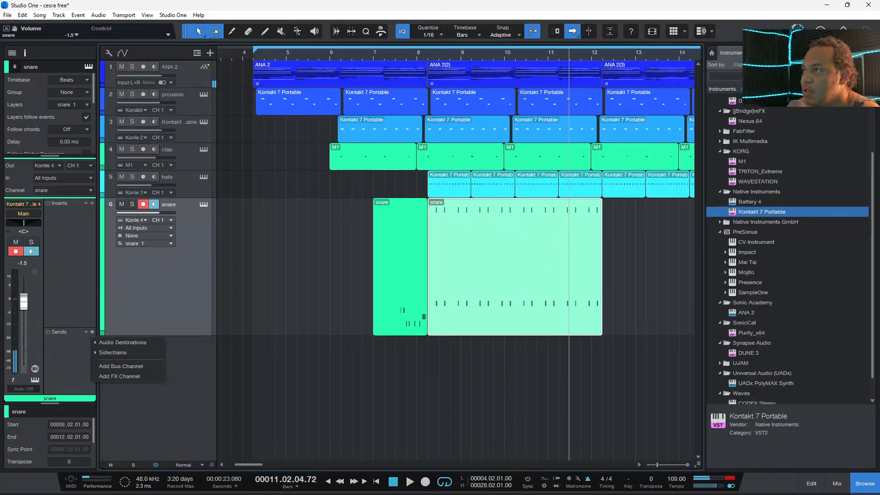
mouse_move(119, 342)
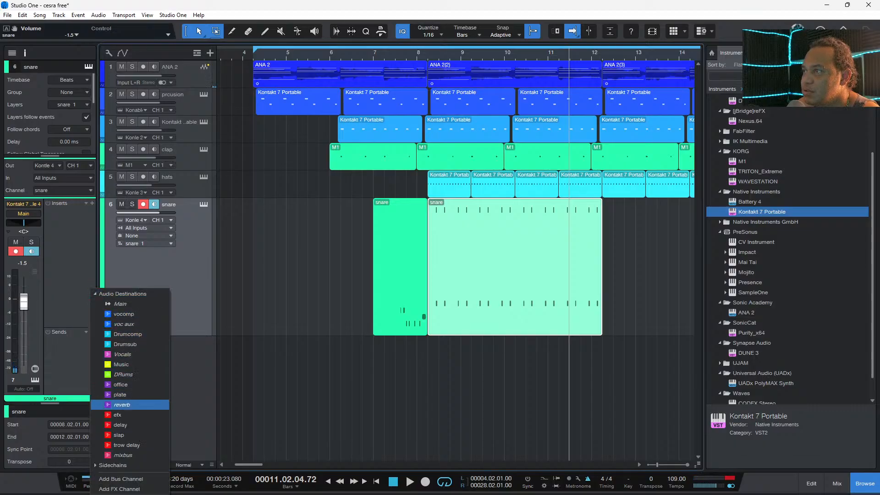
left_click(129, 405)
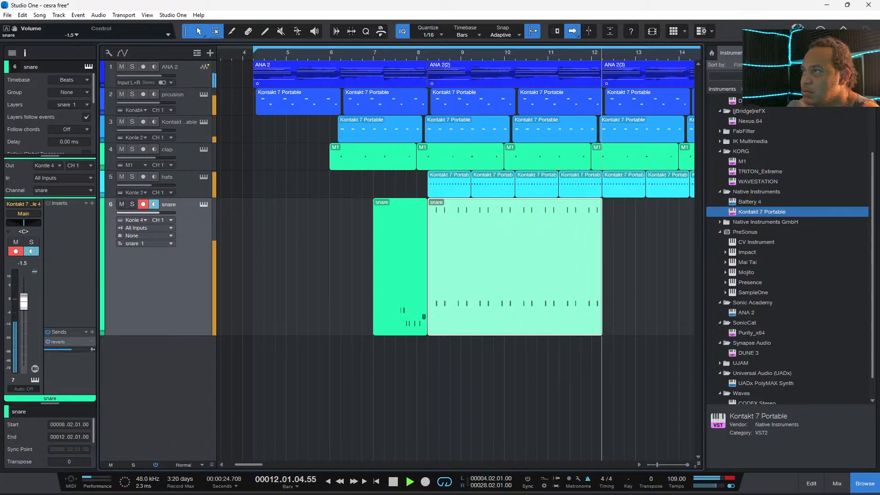
key("s")
left_click(491, 53)
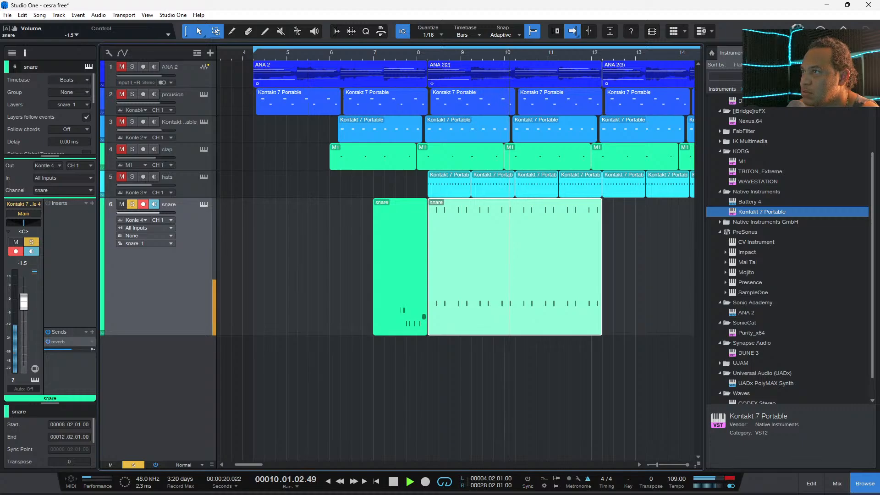
mouse_move(72, 350)
left_mouse_down()
mouse_move(92, 350)
mouse_move(70, 349)
left_mouse_up()
key("s")
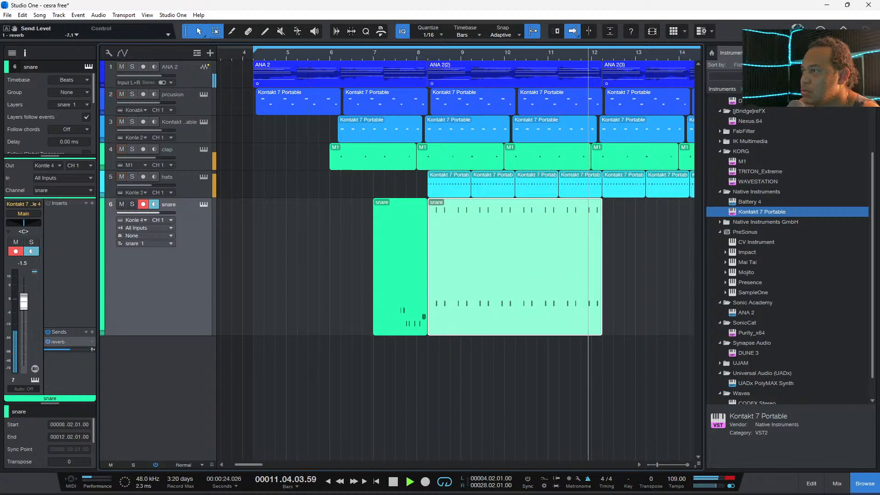
- Duplicate the main snare event four times so the pattern runs to 28.02.01
left_click(396, 336)
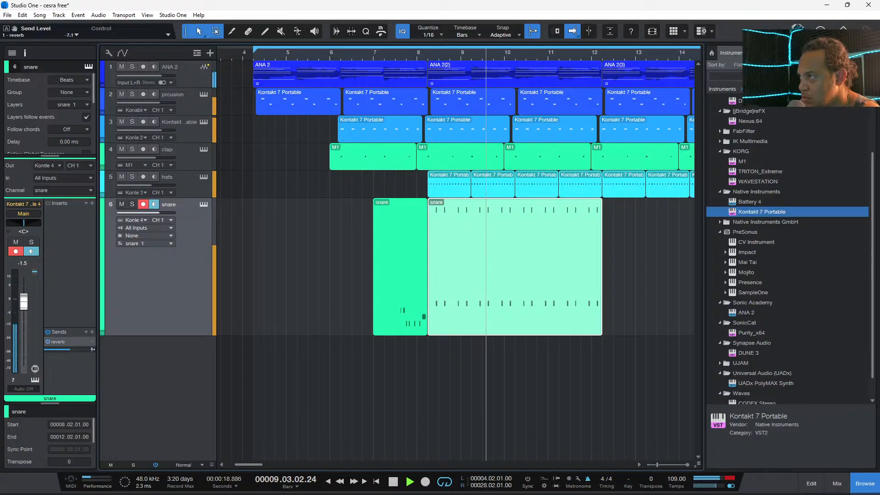
key("d")
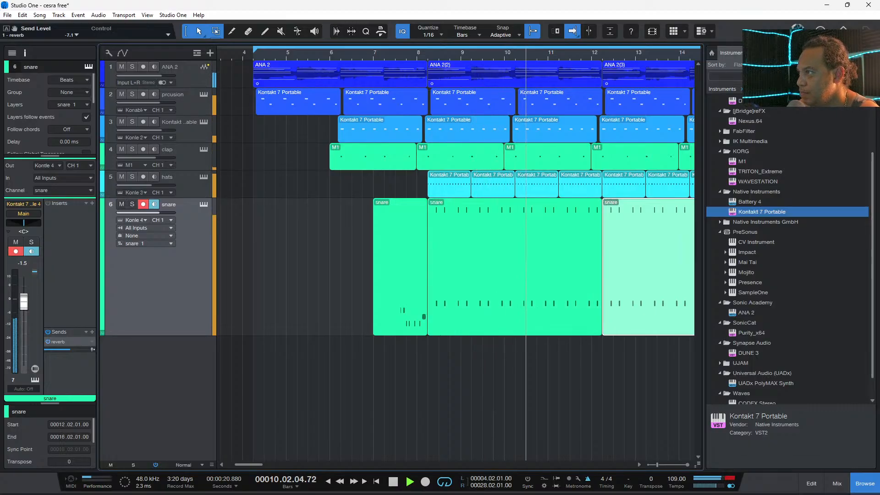
key("w")
key("w")
key("w")
key("w")
key("w")
key("w")
key("e")
key("e")
key("e")
key("e")
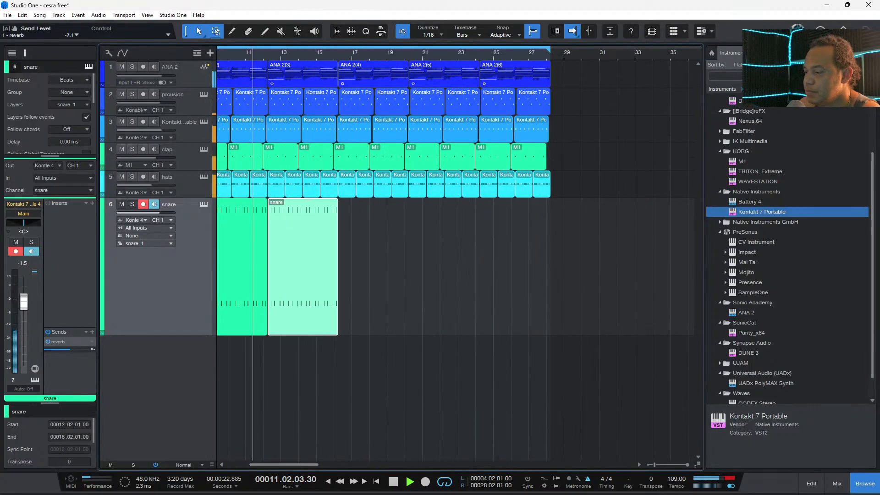
key("d")
key("d")
key("d")
- Reduce the snare track's height and save the song
key("ctrl+s")
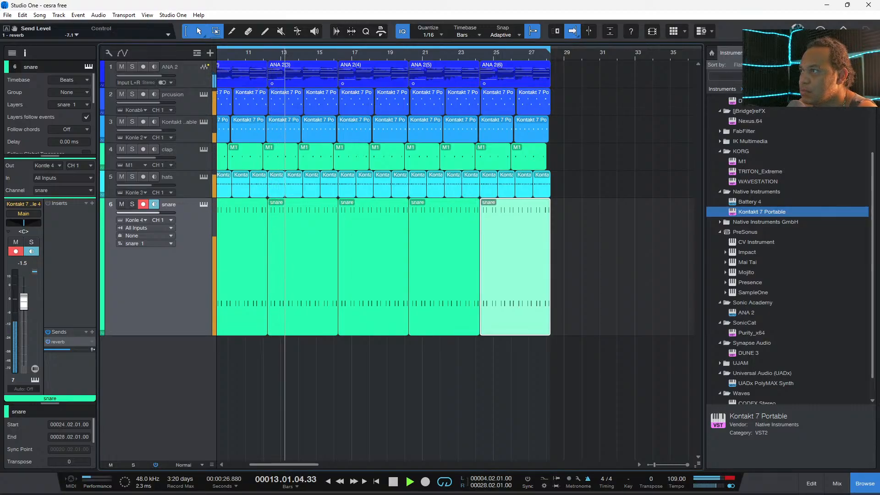
left_click_drag(156, 336, 156, 295)
key("ctrl+s")
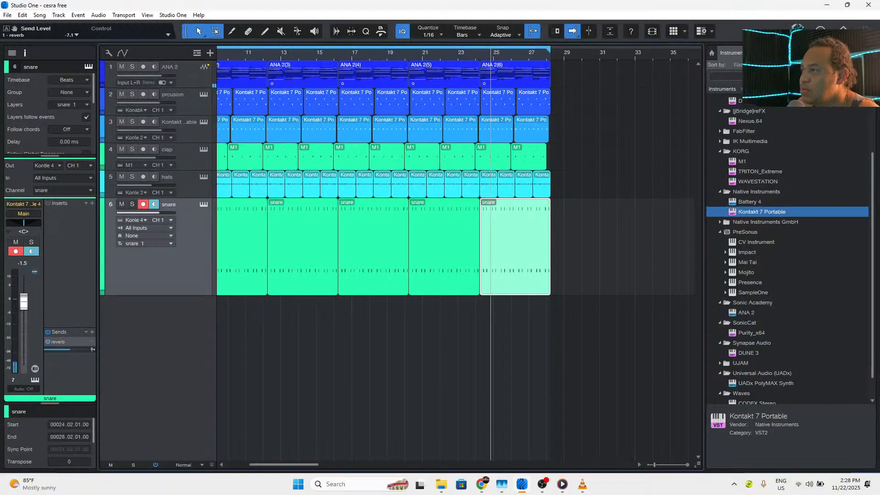
- Switch to Chrome, listen to the reference track "DESTRA X MADLYPSO - FREE AGAIN" on YouTube, pause it, and return to Studio One
mouse_move(523, 485)
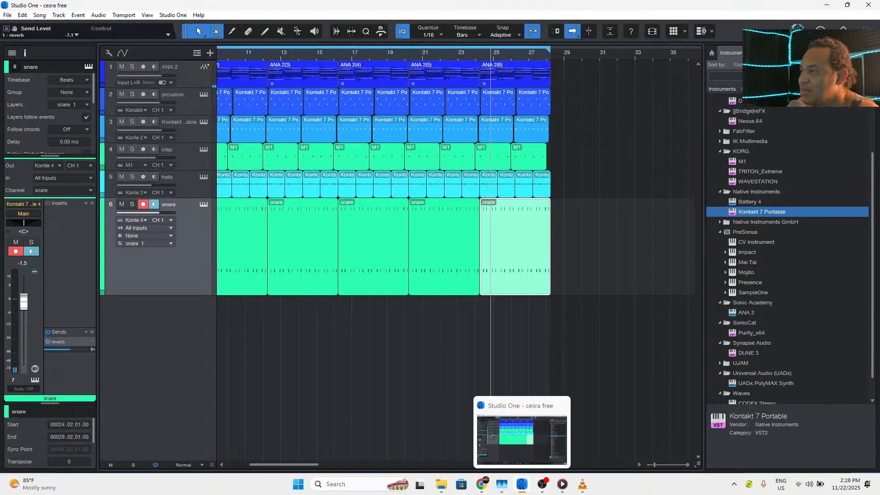
left_click(482, 484)
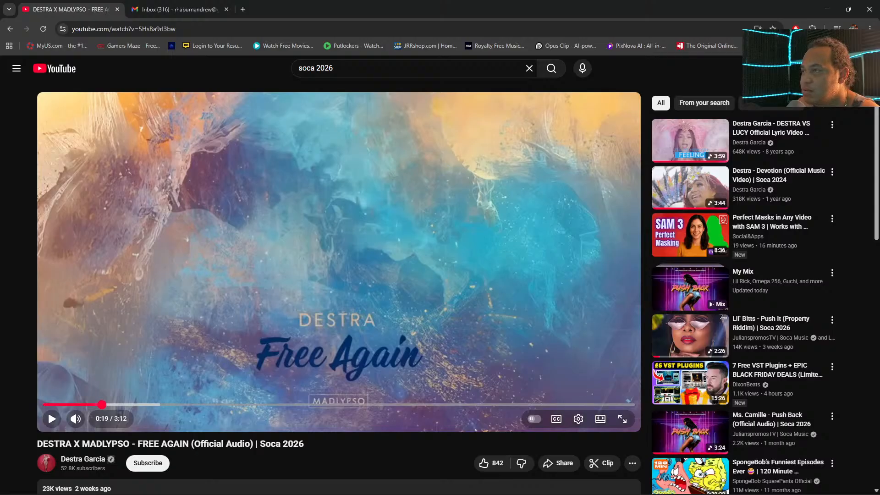
key("space")
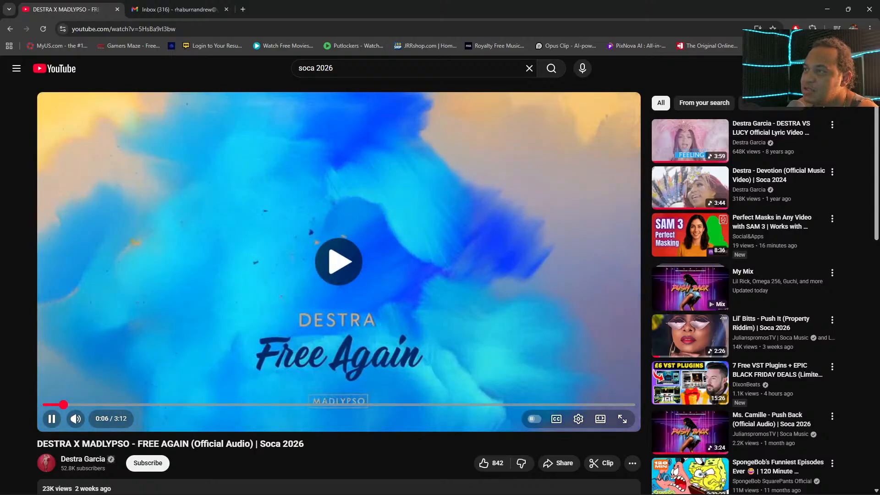
mouse_move(91, 418)
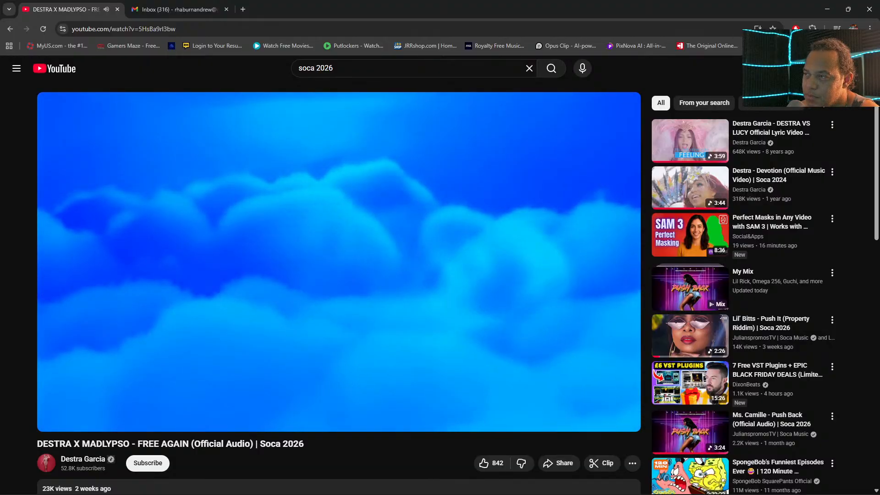
key("space")
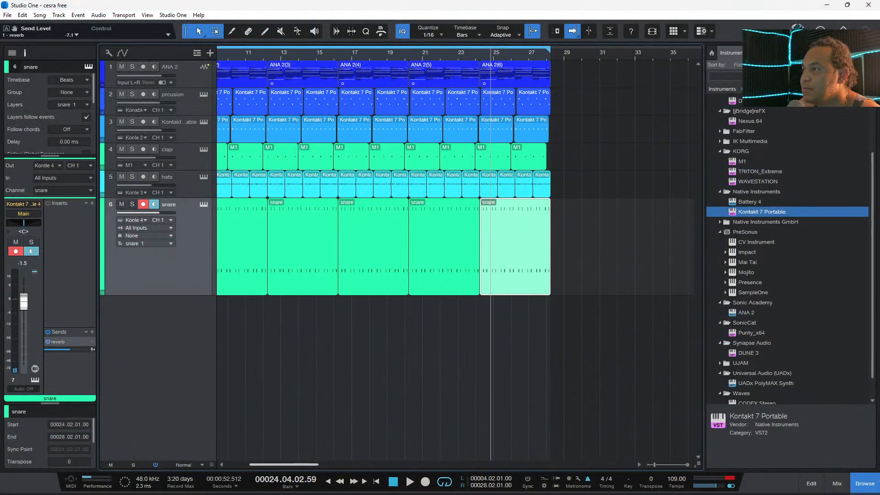
- Make a complete duplicate of the snare track, including its own Kontakt instrument
scroll(456, 257, "left", 4)
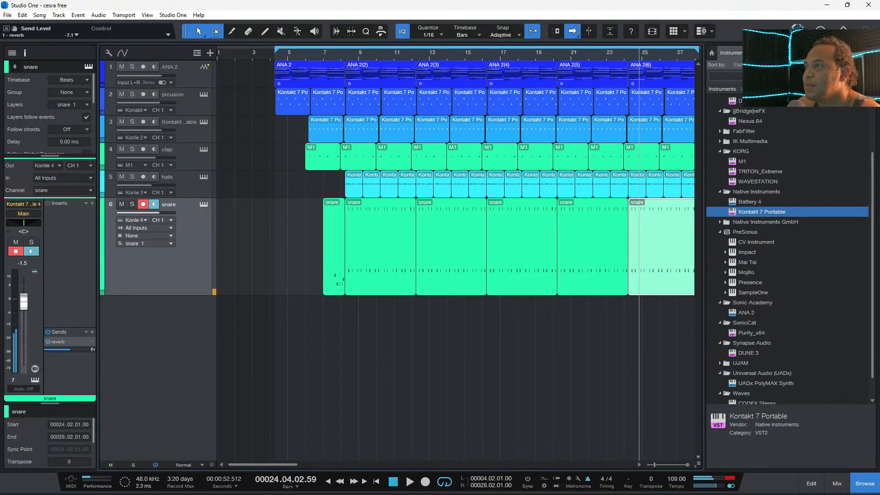
right_click(186, 221)
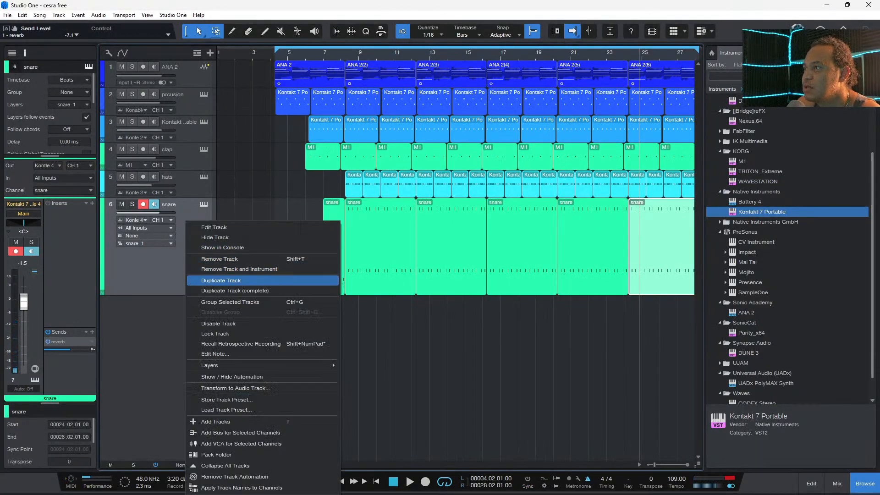
left_click(235, 290)
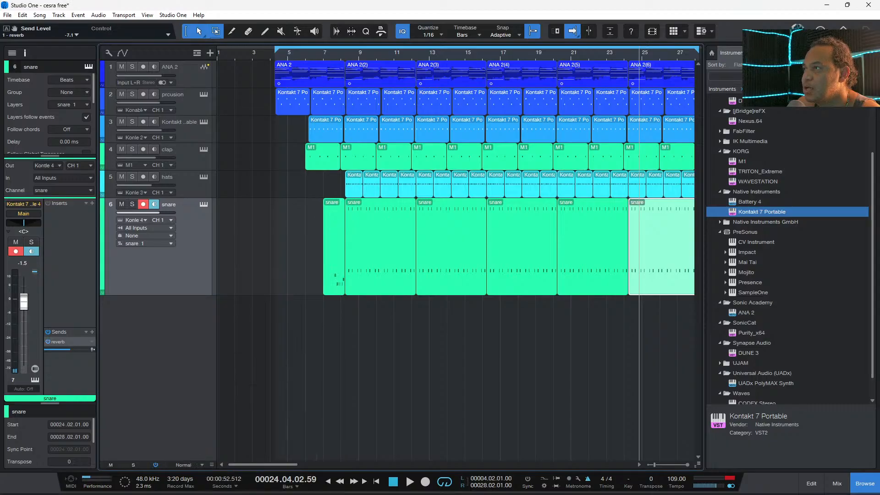
scroll(456, 257, "down", 5)
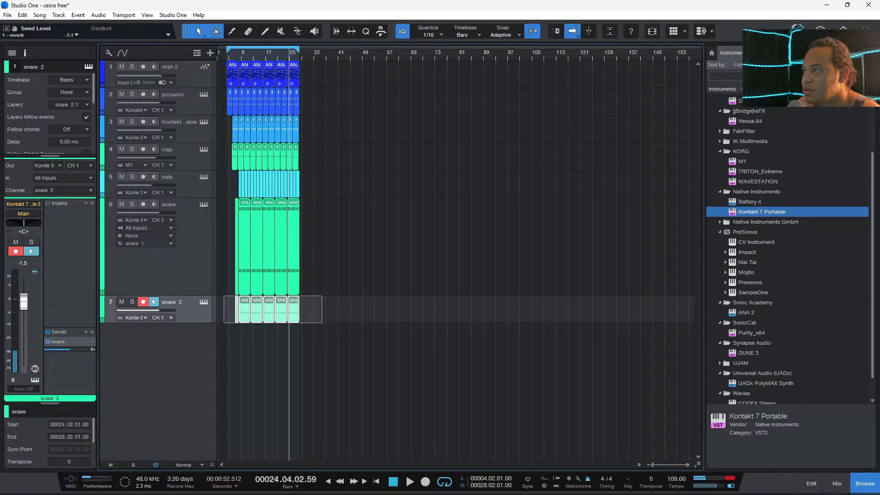
- Delete all copied snare events from the snare 2 track
key("Delete")
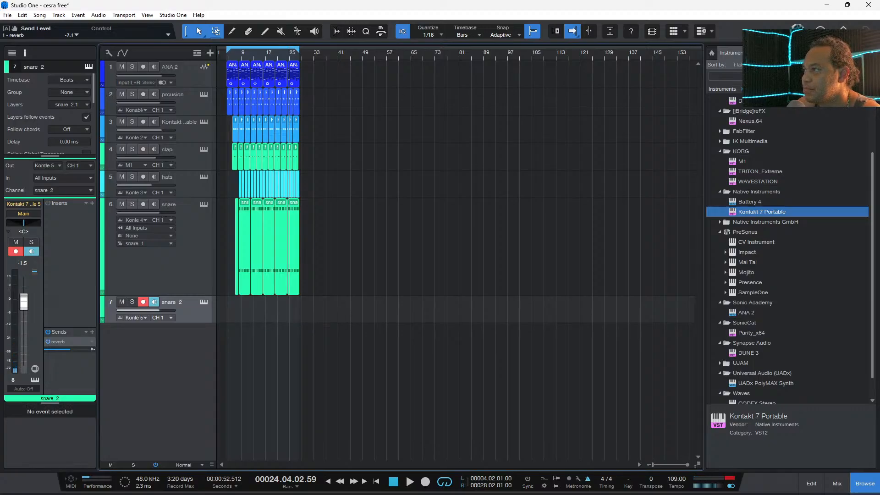
key("e")
key("e")
key("e")
key("e")
key("e")
scroll(456, 257, "left", 15)
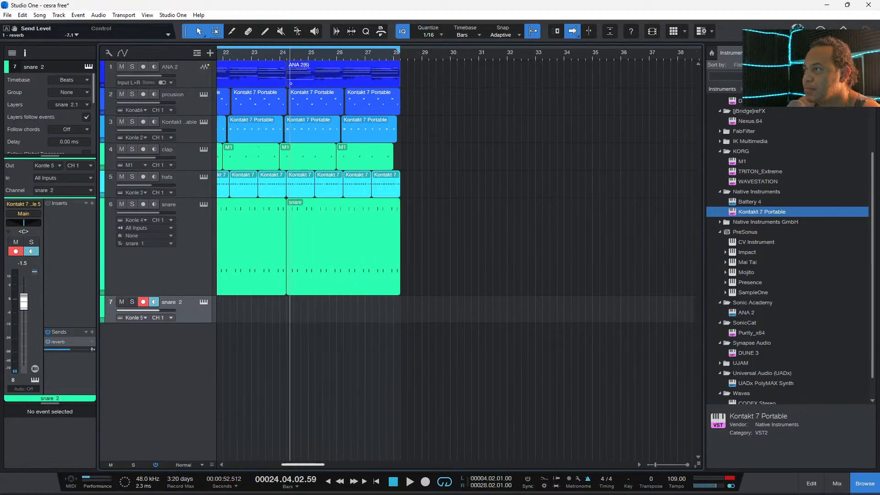
- Record a new snare pattern on the snare 2 track, playing the hits between bars 8 and 11
left_click(324, 55)
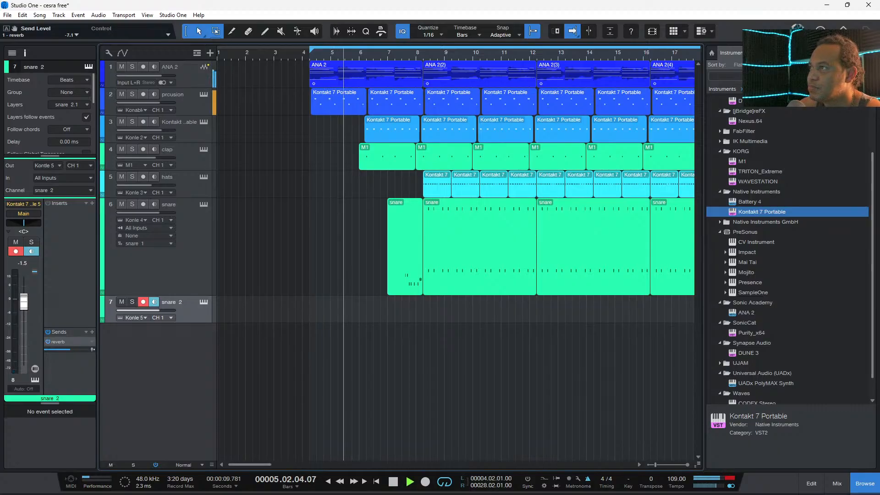
key("KP_Multiply")
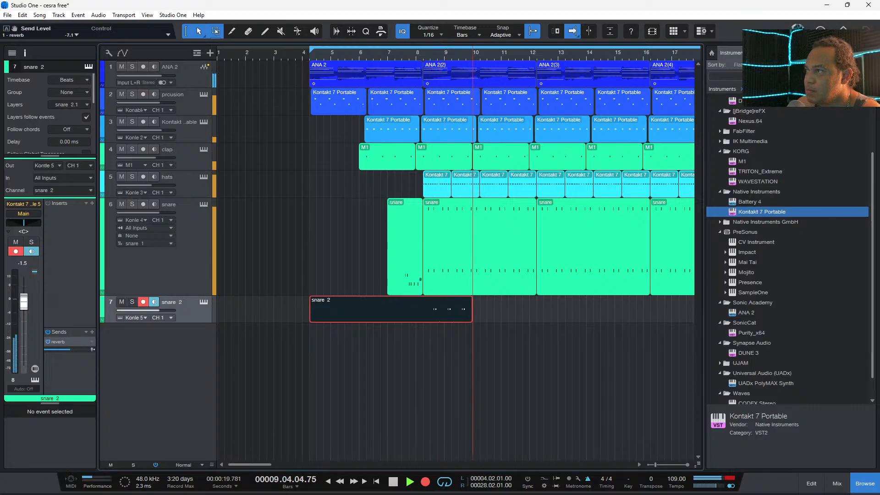
key("space")
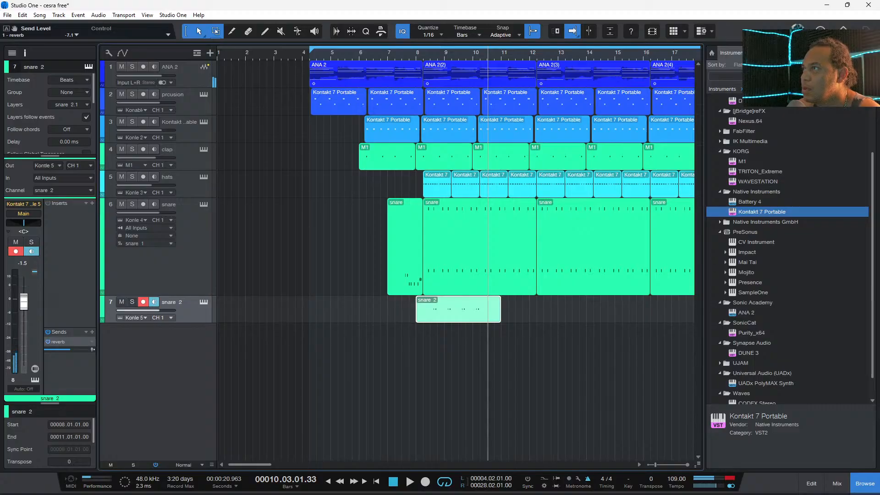
- Play back the recorded snare 2 part from bar 8 and check its Soca Drum Labs instrument in Kontakt
key("space")
left_click(417, 54)
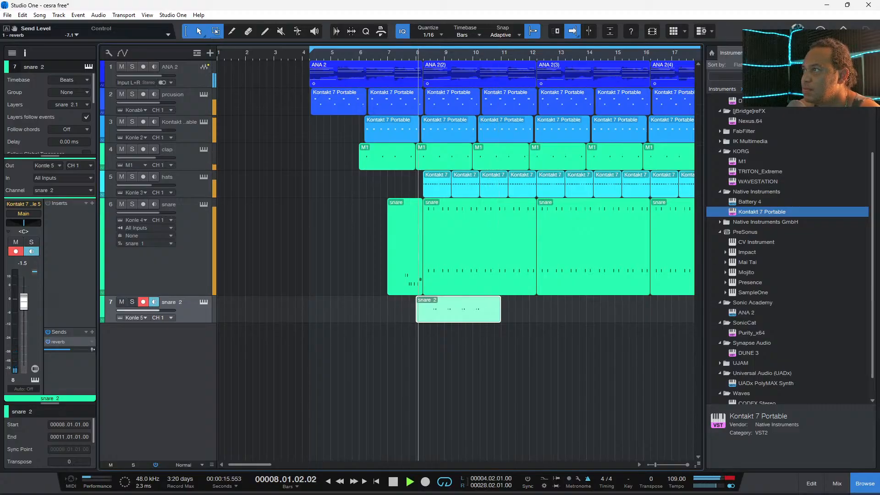
key("F11")
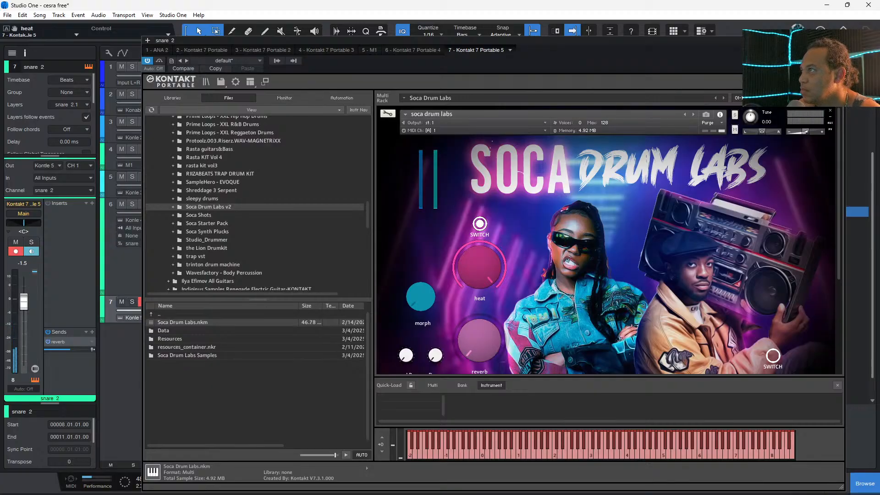
key("F11")
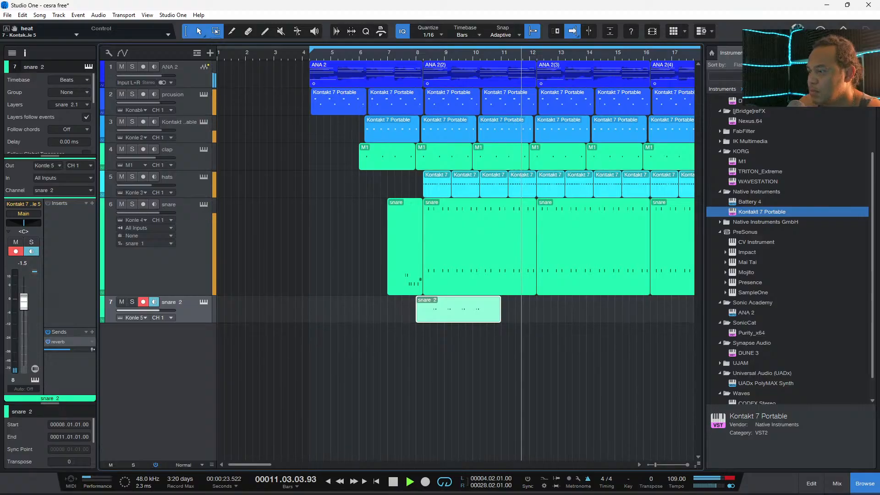
key("space")
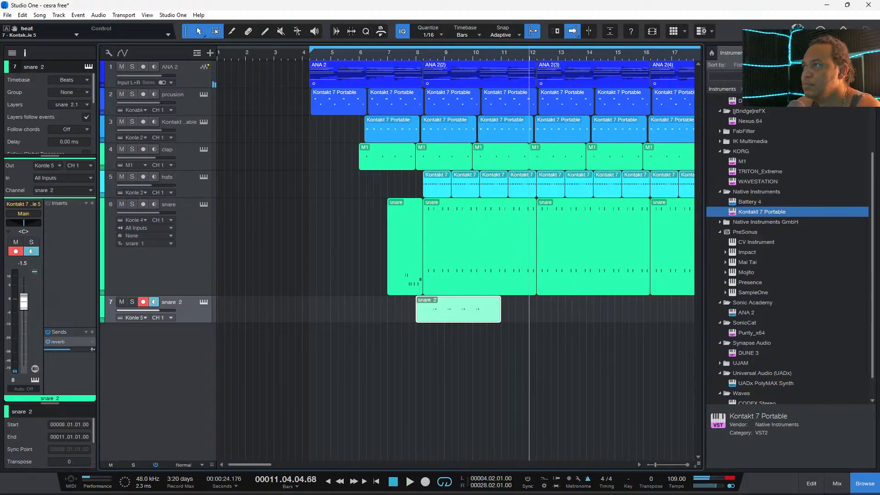
- Enlarge the snare 2 track and trim its recorded event to run from 8.03.01 to 10.03.01
left_click_drag(156, 323, 156, 399)
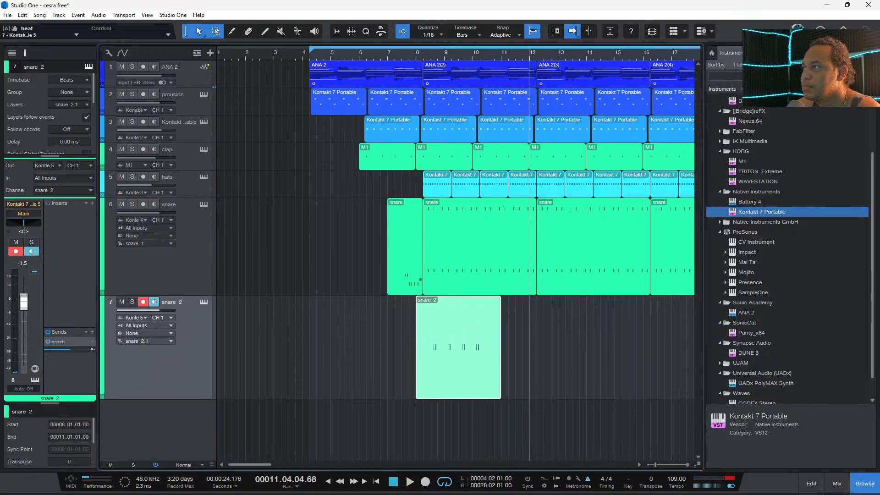
left_click_drag(417, 376, 431, 376)
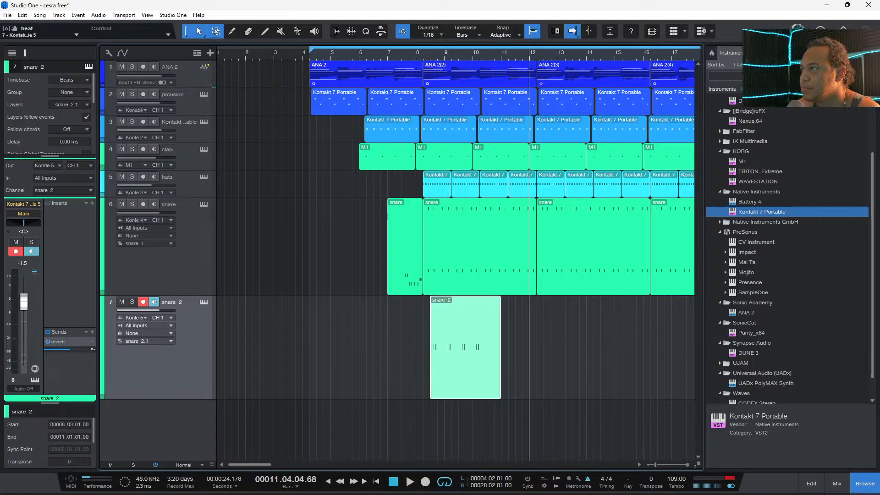
left_click_drag(500, 376, 487, 376)
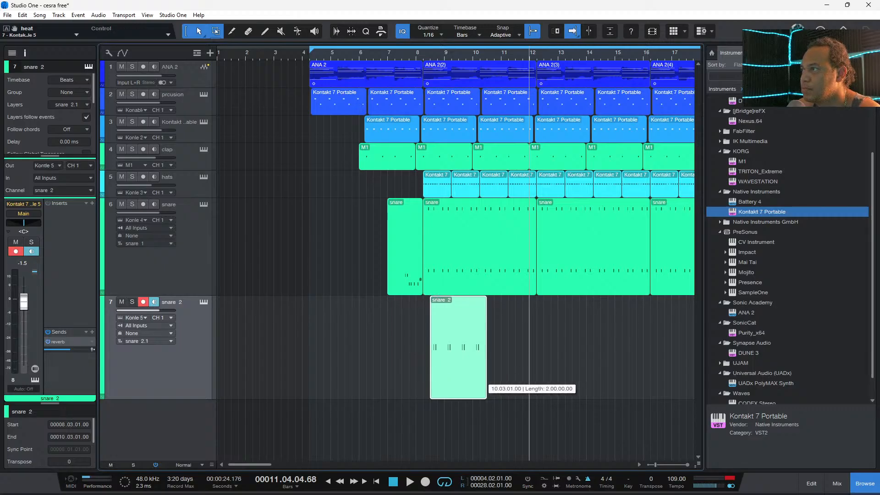
- Play from bar 8 and duplicate the trimmed snare 2 event twice so it extends to 14.03.01
left_click(417, 52)
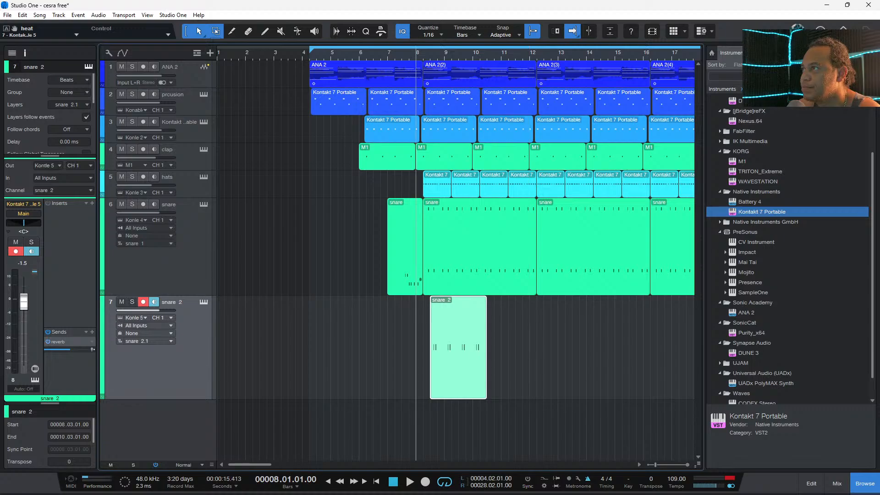
key("space")
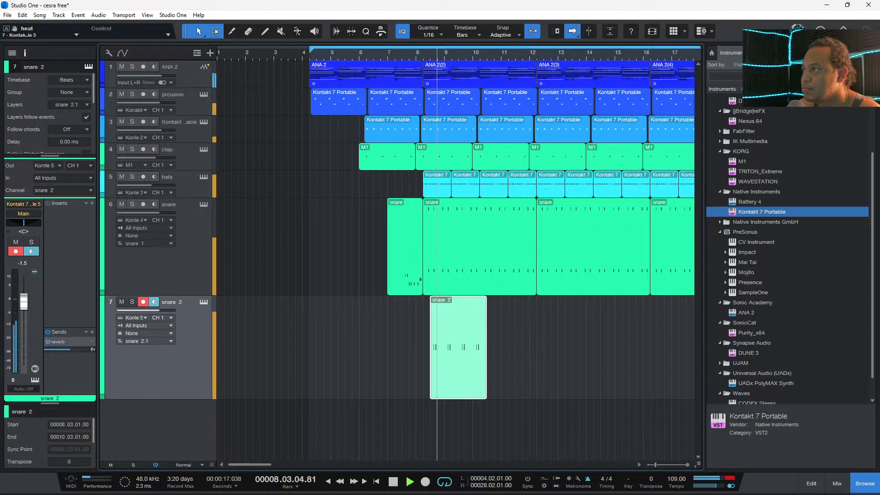
key("d")
key("d")
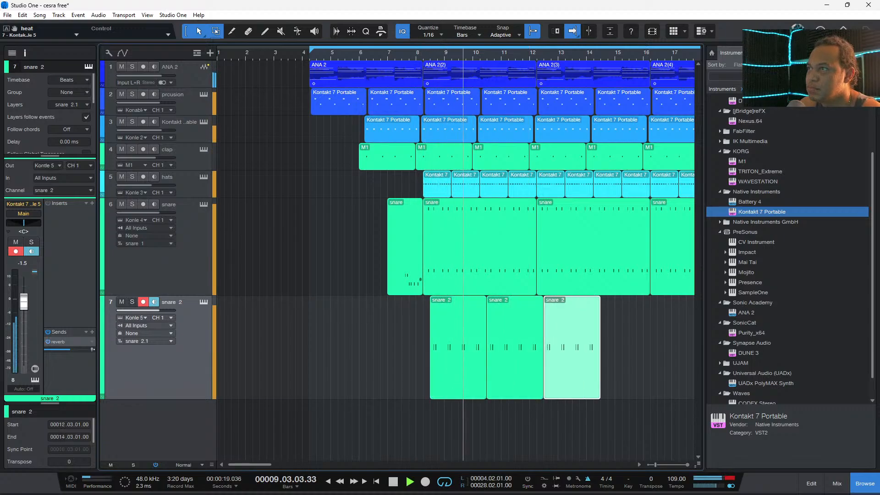
key("space")
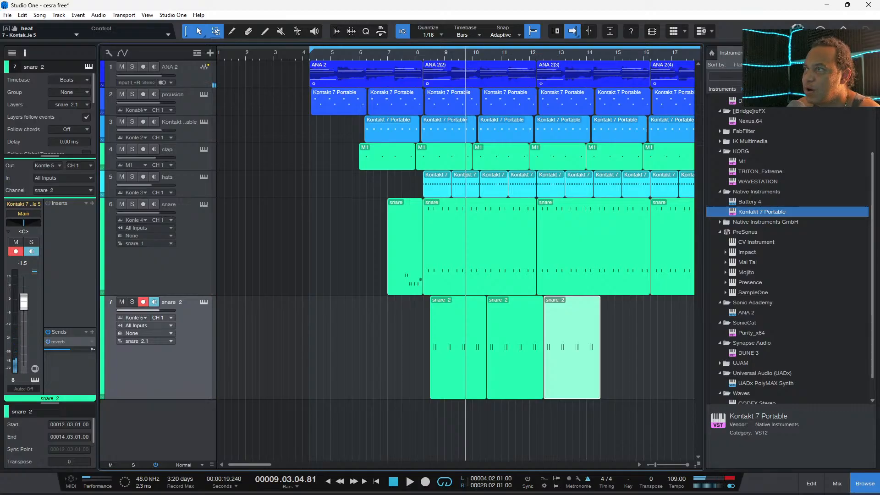
- Insert the UADx API Vision Channel Strip on the snare 2 track and move its window clear of the events
left_click(92, 203)
type("api")
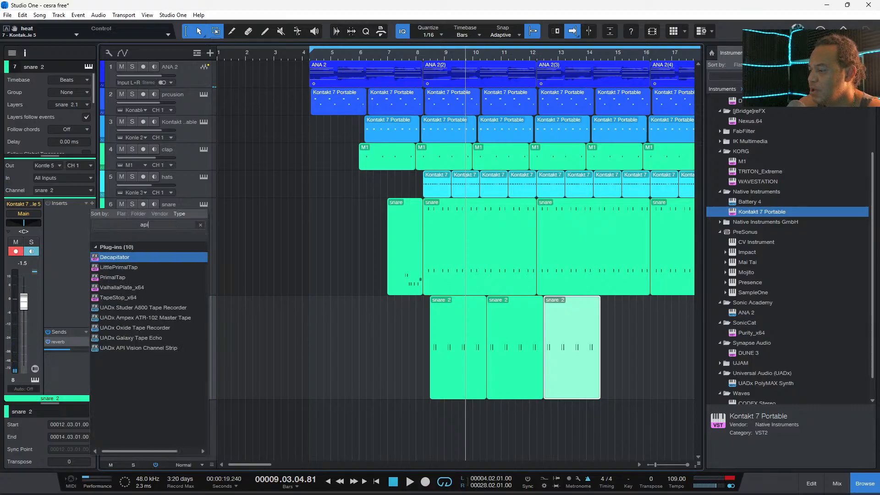
key("Down")
key("Return")
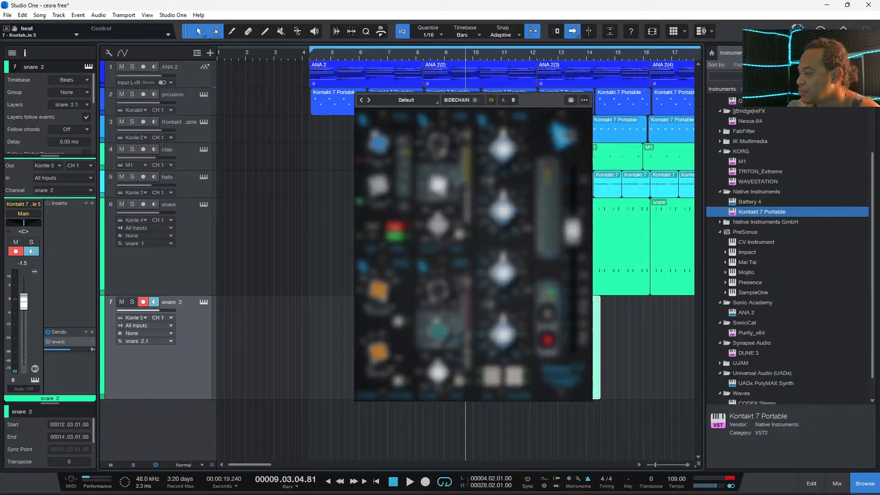
left_click_drag(468, 59, 219, 38)
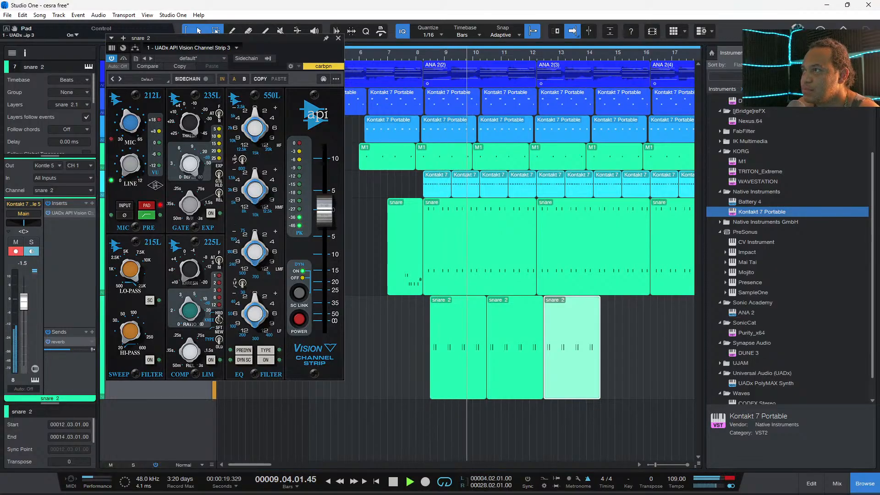
- Invert the phase and select the mic input on snare 2's API channel strip, and set the track volume to -3.7 dB
left_click(124, 215)
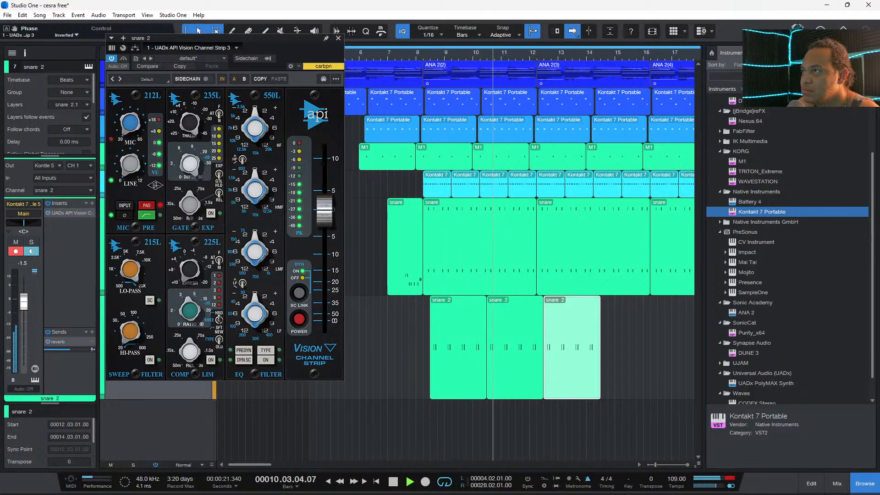
left_click(125, 205)
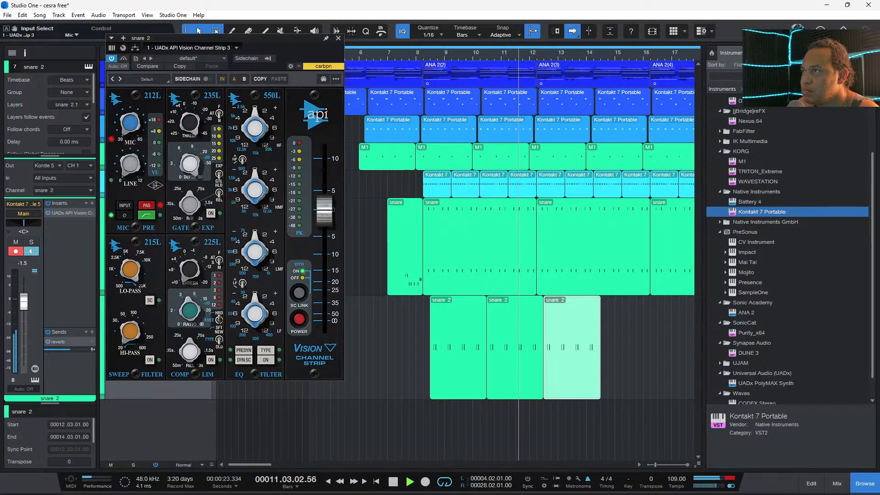
left_click_drag(24, 301, 24, 306)
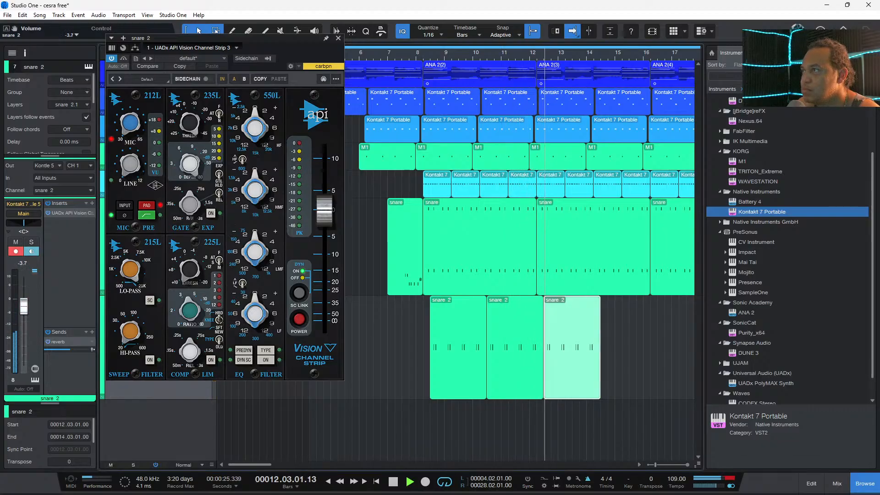
left_click(339, 38)
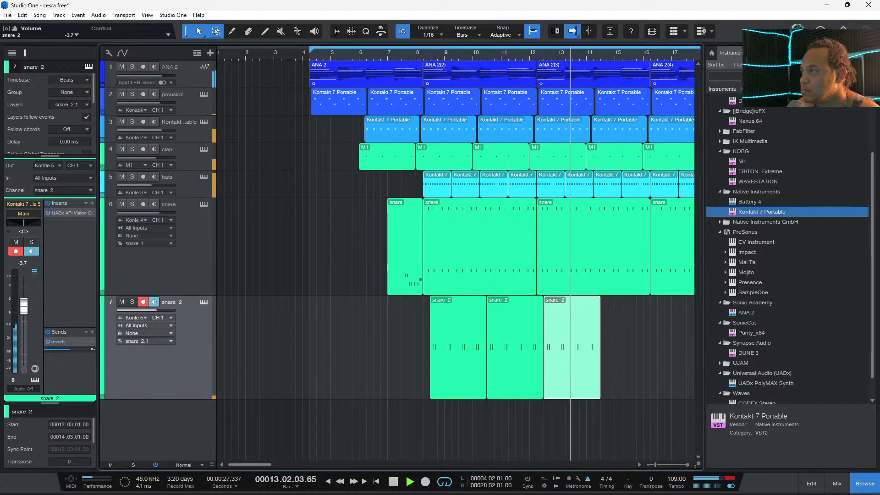
- Duplicate the last snare 2 event seven times so the pattern runs to 28.03.01
scroll(568, 229, "up", 3)
scroll(567, 229, "down", 10)
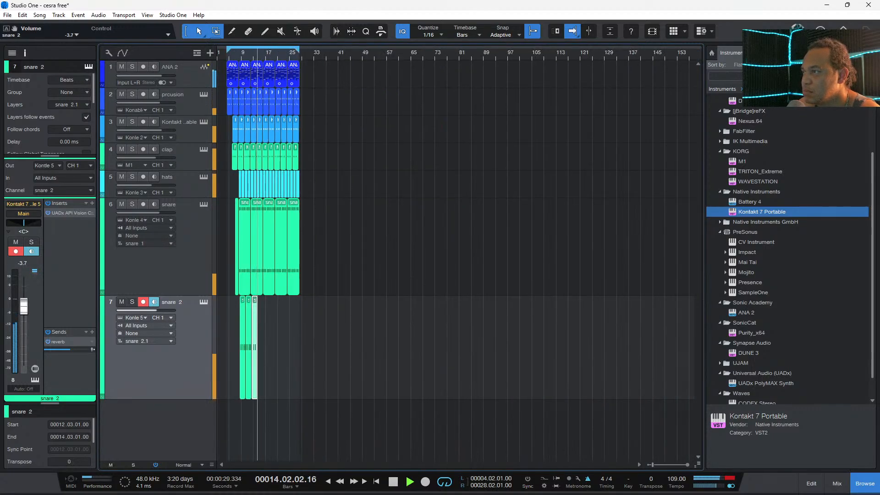
key("d")
key("d")
key("d")
key("d")
key("d")
key("d")
key("d")
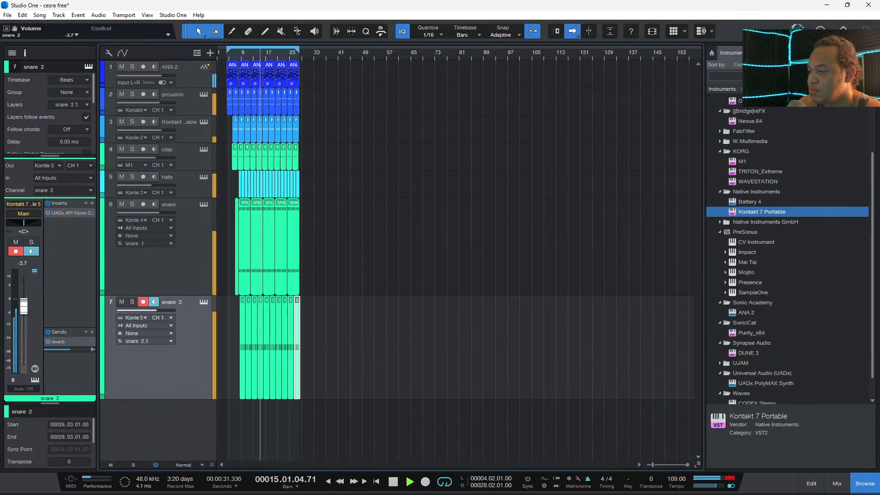
- Reduce both snare tracks' heights and set the volumes to -4.8 dB for snare 2 and -1.3 dB for snare
scroll(459, 256, "down", 1)
scroll(458, 257, "up", 1)
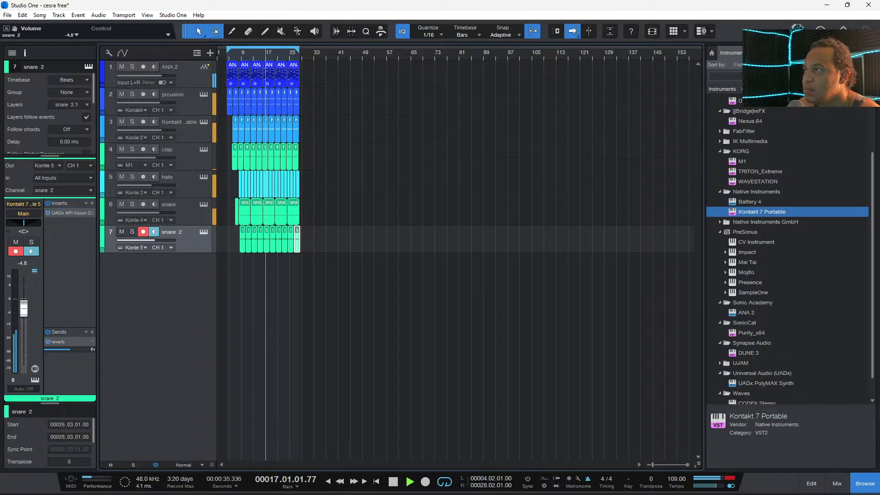
key("Up")
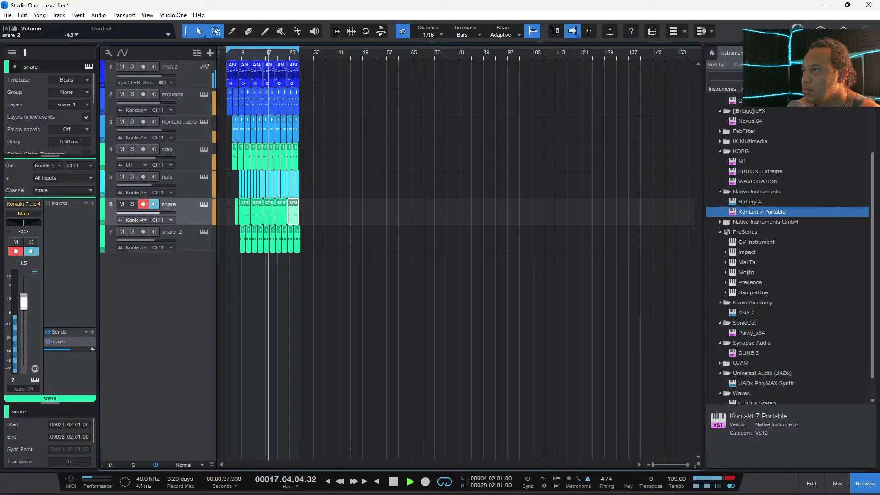
key("s")
key("s")
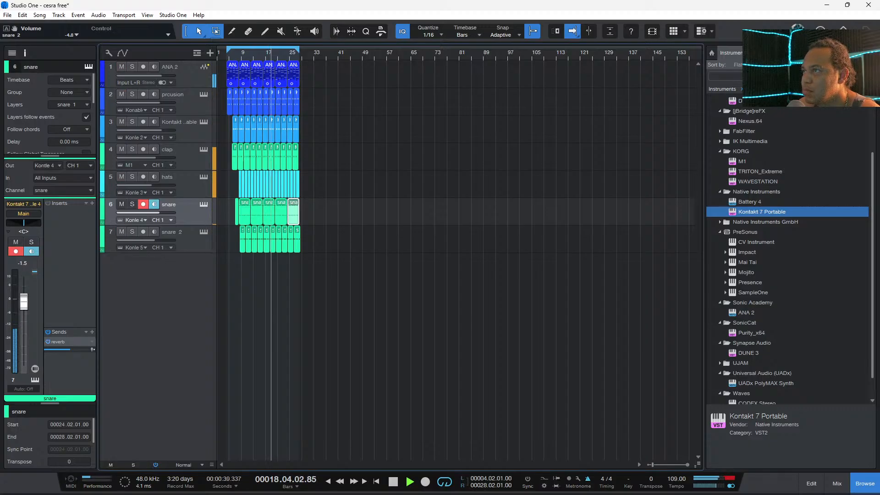
left_click_drag(24, 301, 24, 302)
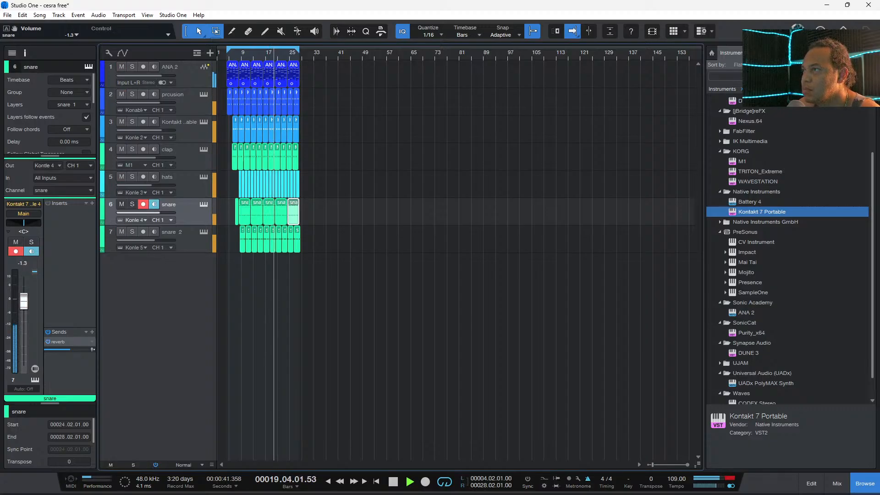
- Select the hats track's event near bar 26 during playback and save the song
left_click(295, 184)
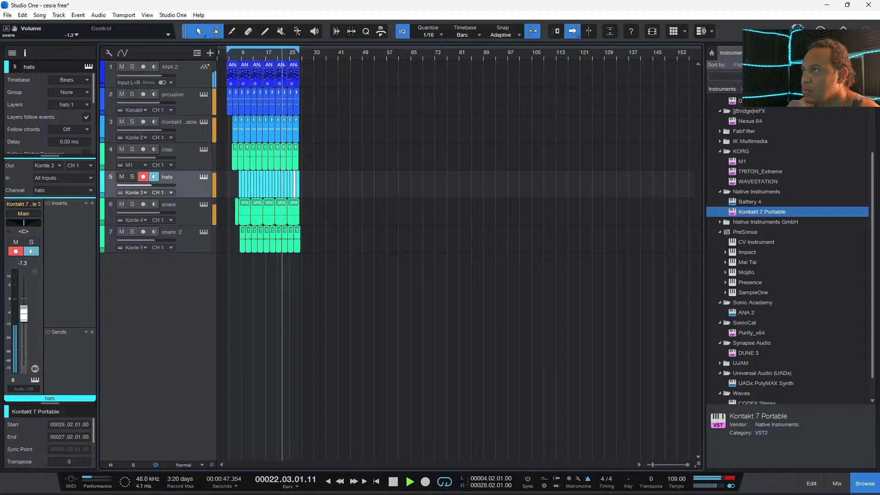
left_click(132, 95)
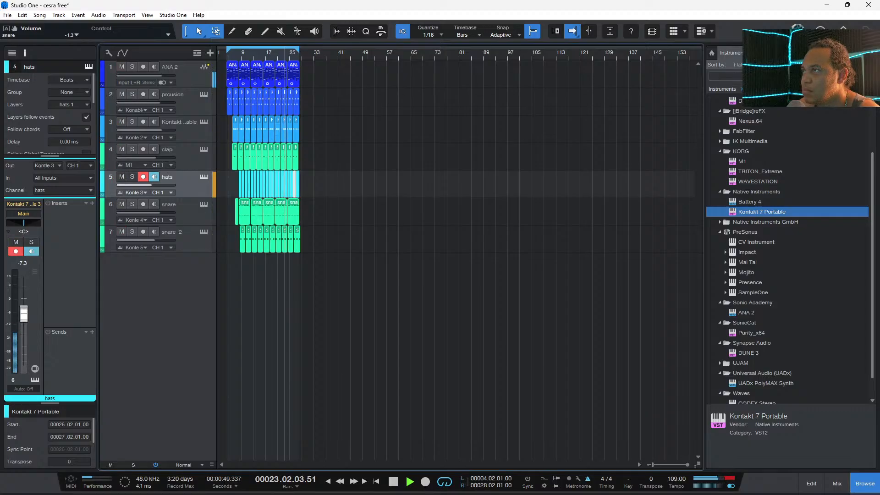
key("ctrl+s")
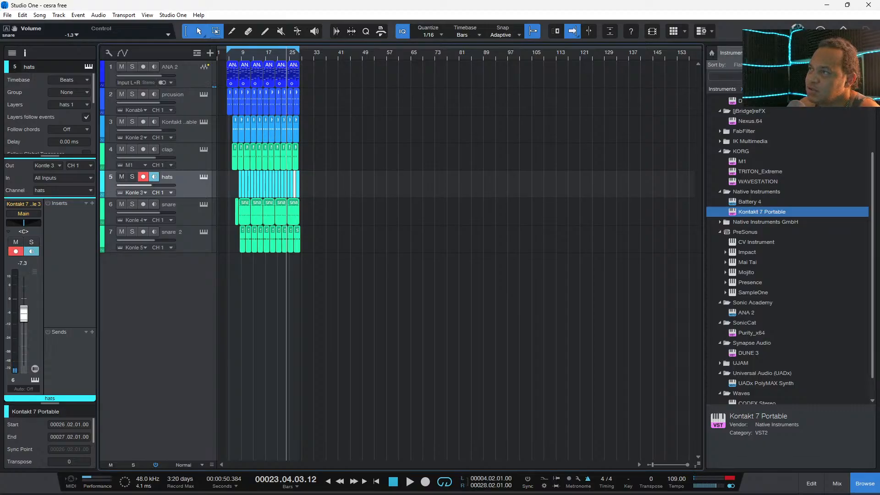
- Add a new Kontakt 7 Portable instrument track loaded with Soca Drum Labs and close its window
left_click_drag(762, 211, 490, 324)
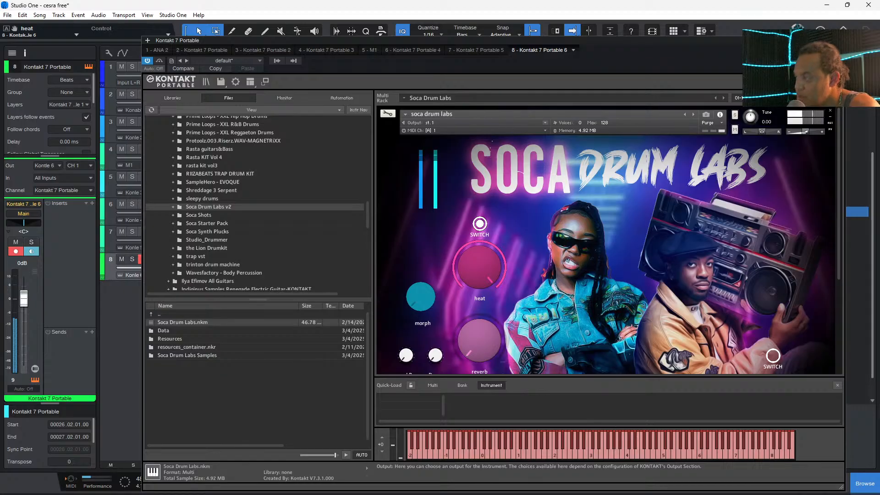
left_click(839, 40)
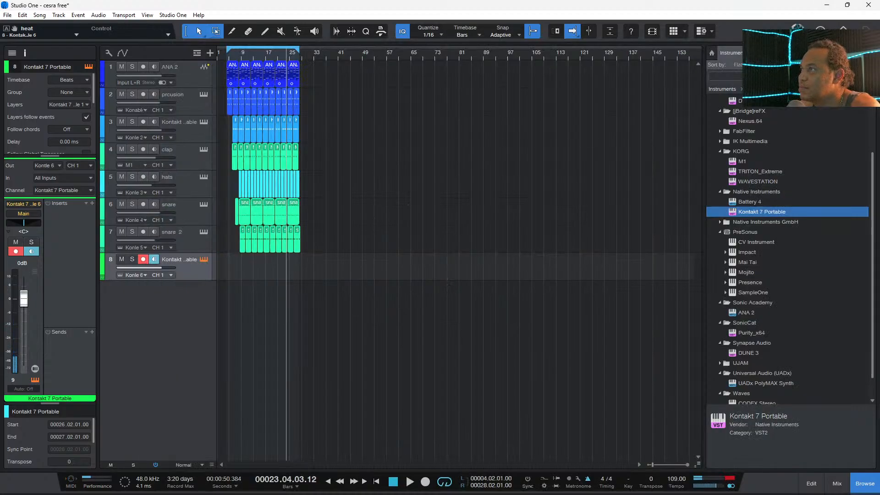
- Record a new percussion part on the Kontakt 7 Portable track 8 during playback, from bar 6 to bar 9
key("space")
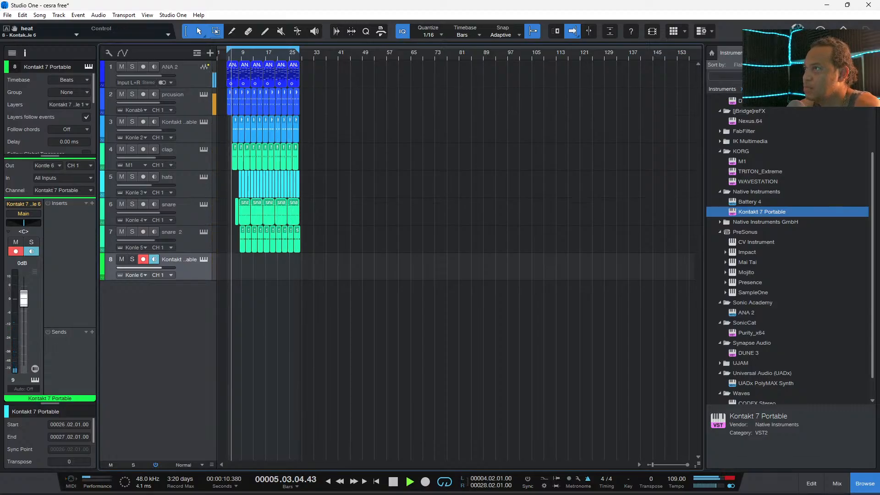
key("KP_Multiply")
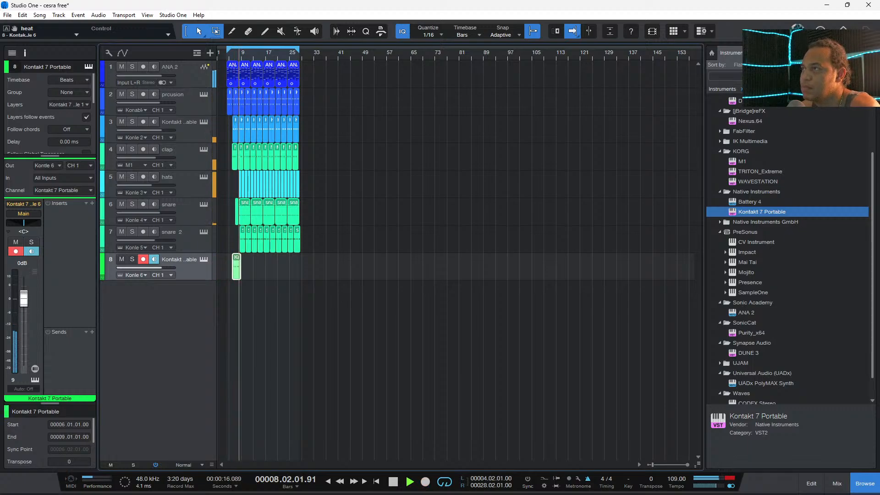
key("space")
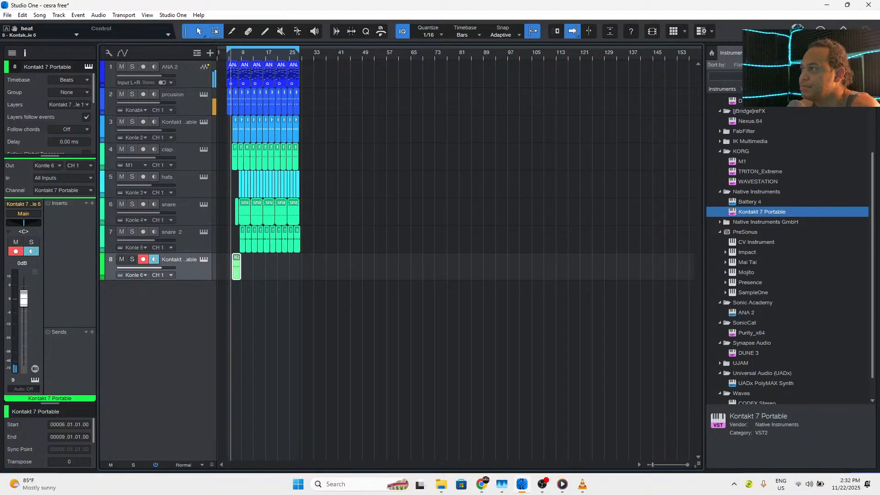
- Trim the recorded part on track 8 to start at 6.03.01.00 and end at 8.02.01.00
scroll(232, 266, "up", 8)
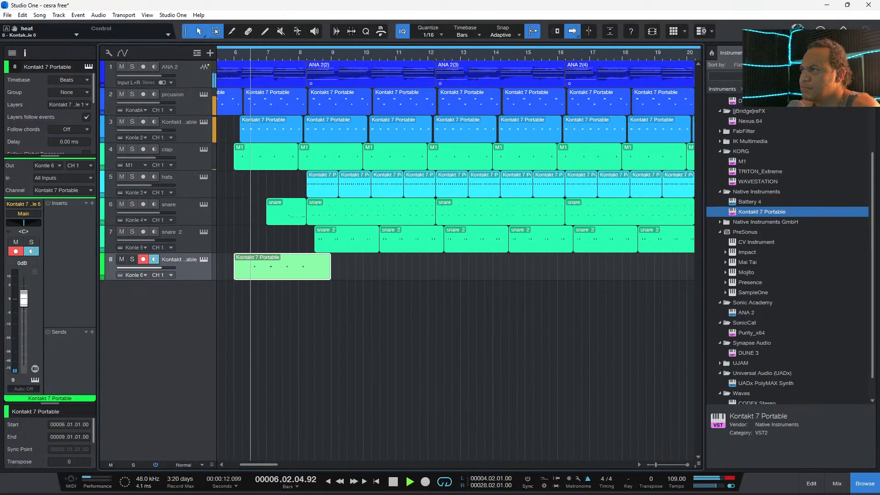
left_click_drag(235, 268, 250, 268)
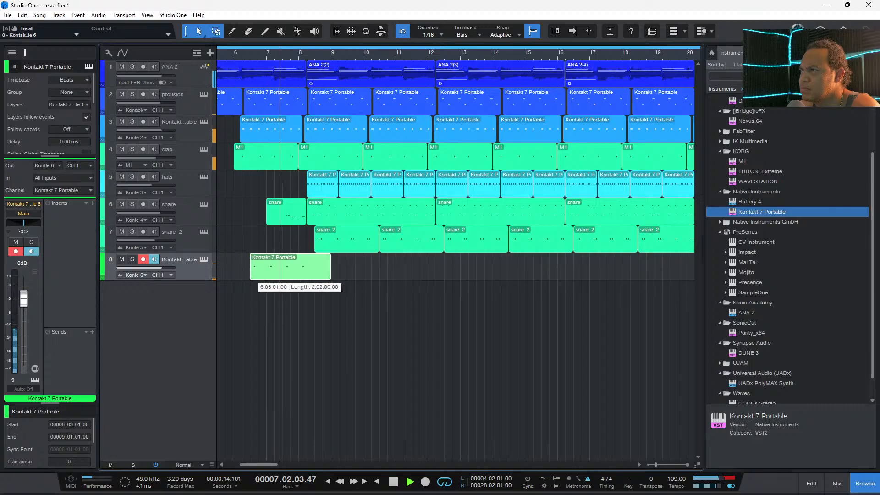
left_click_drag(331, 268, 306, 268)
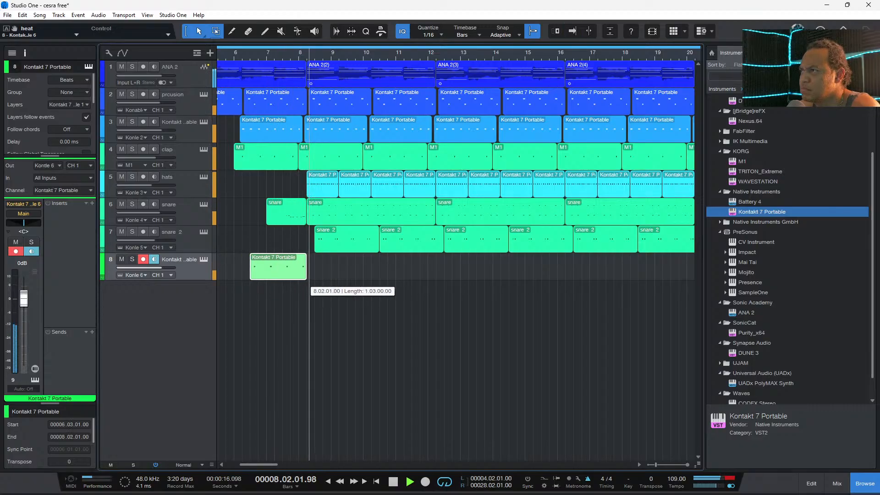
- Duplicate the trimmed part on track 8 ten times to fill the arrangement up to 28.02.01.00, and stop playback
key("d")
key("d")
key("d")
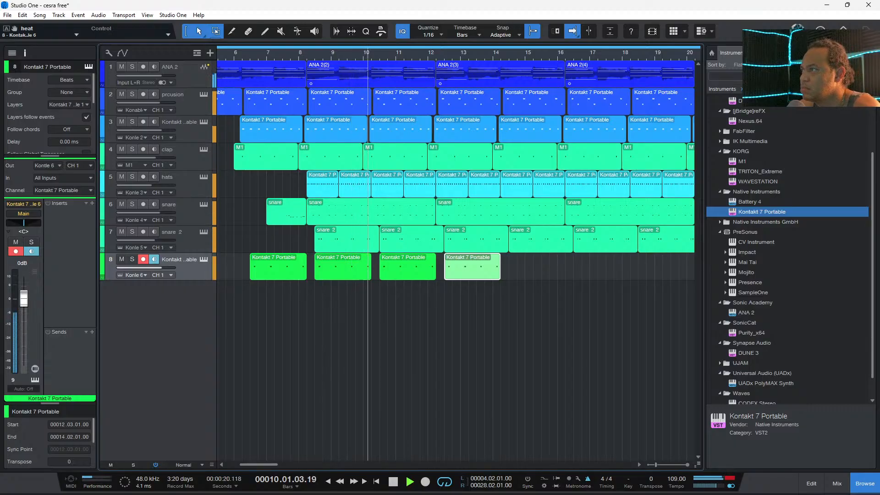
key("w")
key("w")
key("w")
key("w")
key("d")
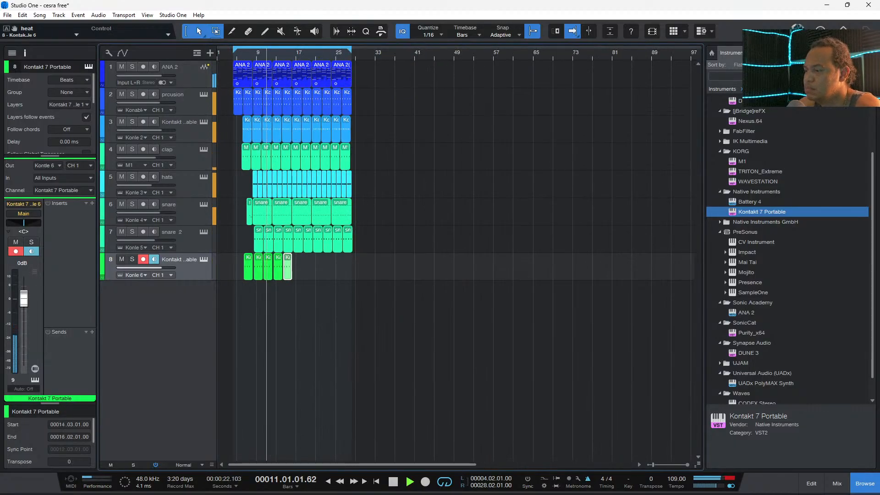
key("d")
key("d")
key("d")
key("d")
key("d")
key("d")
key("space")
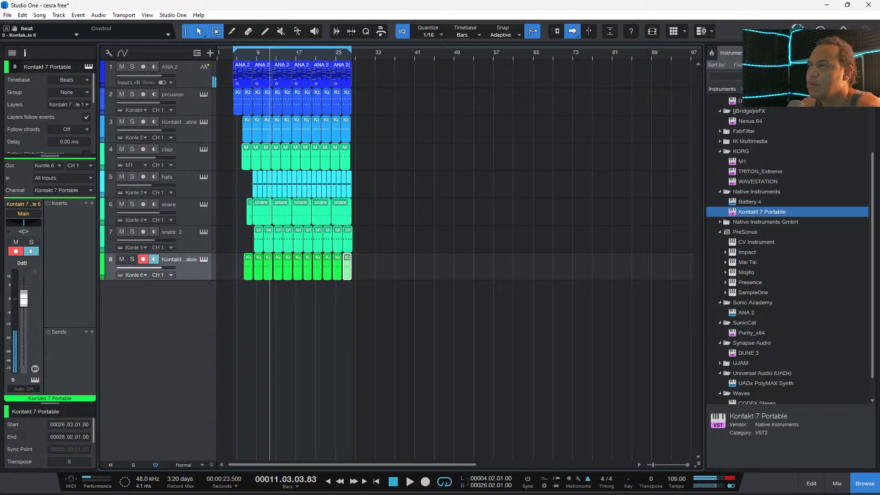
- Solo track 8 and insert the bx_console SSL 4000 E plug-in on its channel
key("s")
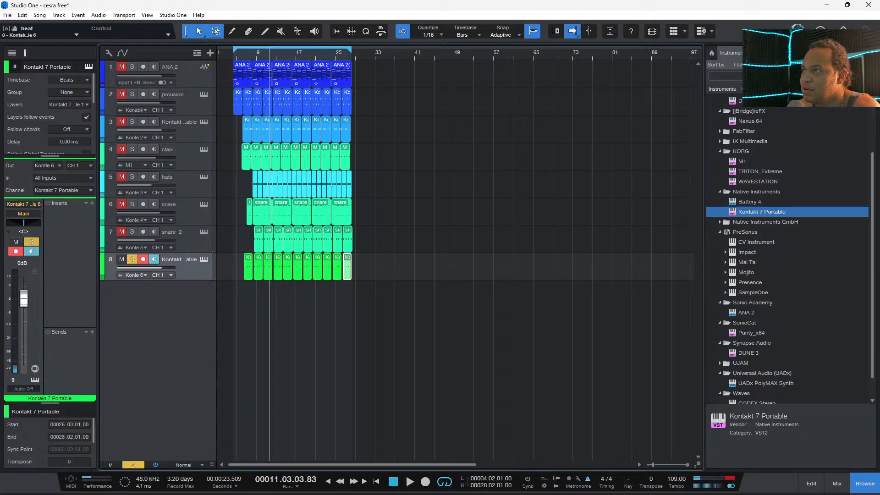
left_click(92, 203)
type("ssl")
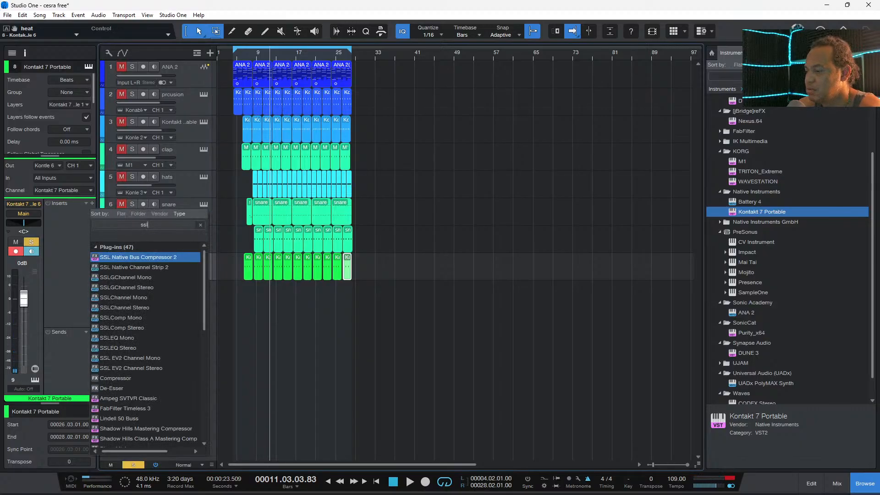
key("Down")
key("Down")
key("Down")
key("Down")
key("Down")
key("Down")
key("Down")
key("Down")
key("Down")
key("Down")
key("Down")
key("Down")
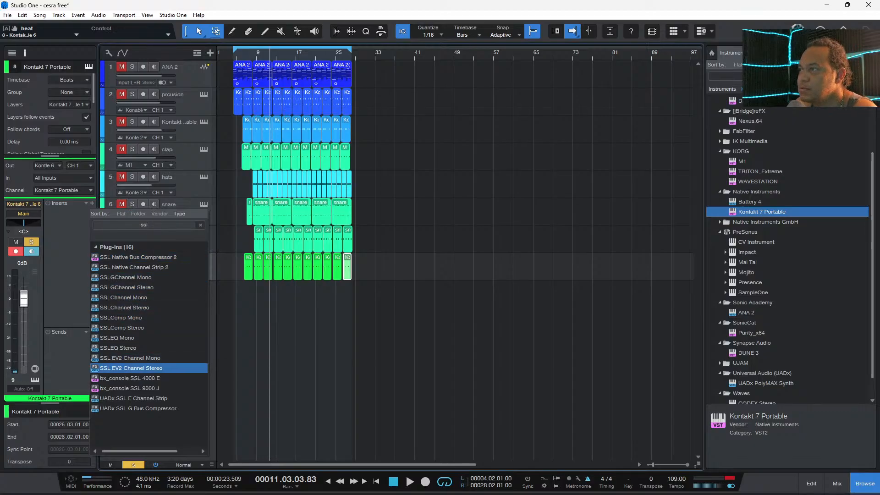
key("Return")
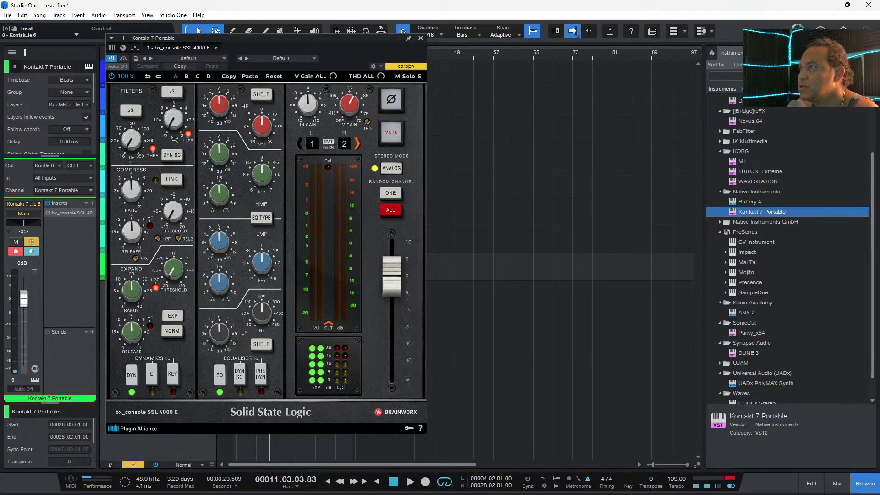
left_click_drag(256, 38, 421, 67)
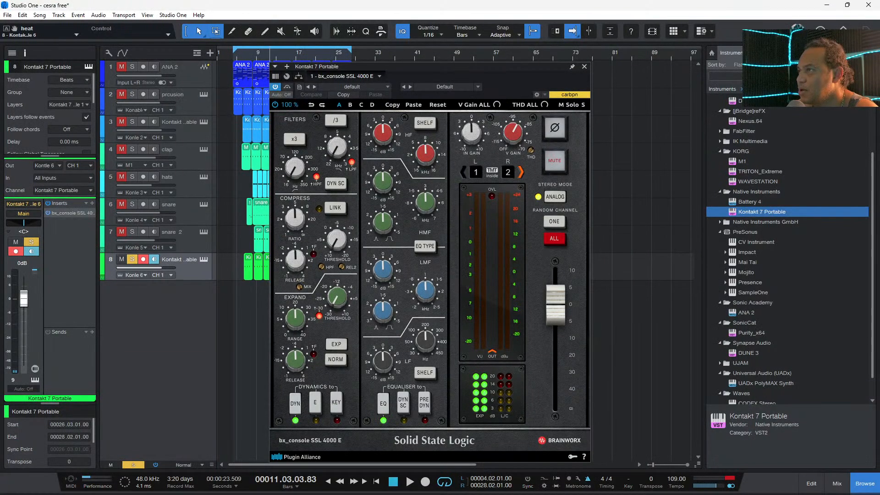
- Lower the SSL 4000 E expander's release to 0.10 s and its range to the minimum
left_click_drag(295, 360, 295, 381)
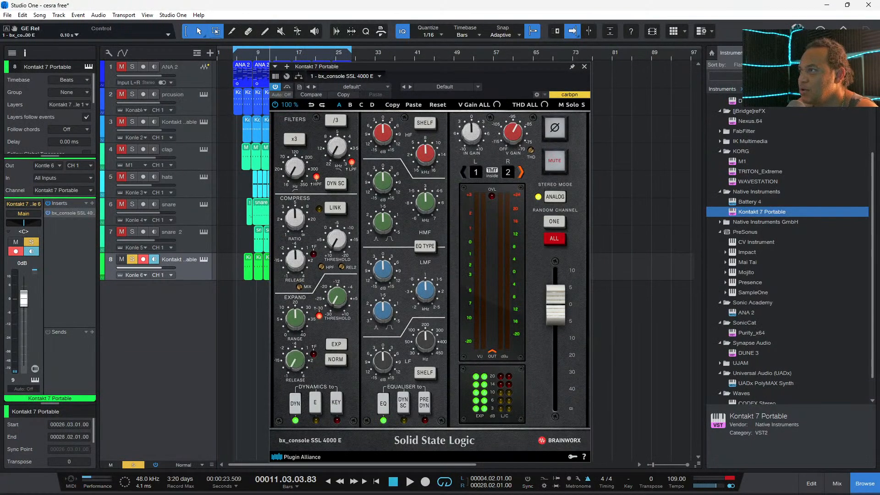
left_click_drag(295, 319, 295, 340)
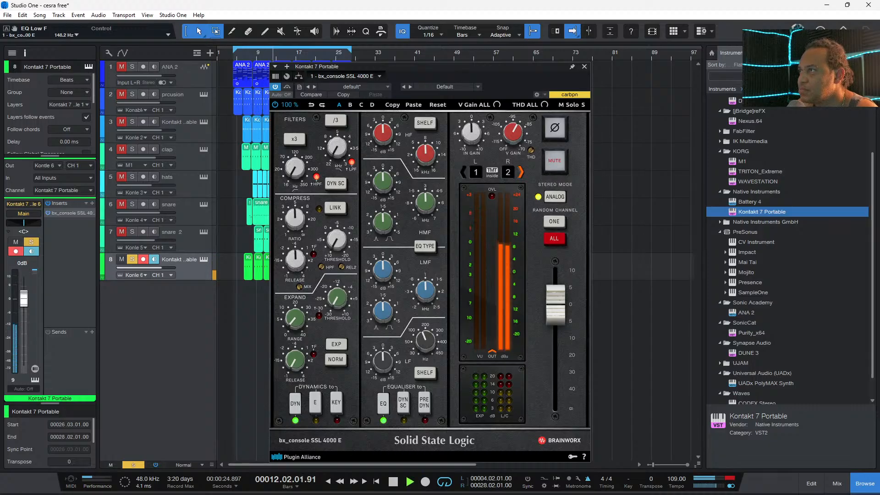
- Boost the SSL 4000 E low EQ band by about 8.6 dB and set its low-pass filter to 5.4 kHz
left_click_drag(382, 361, 383, 318)
left_click_drag(383, 362, 382, 363)
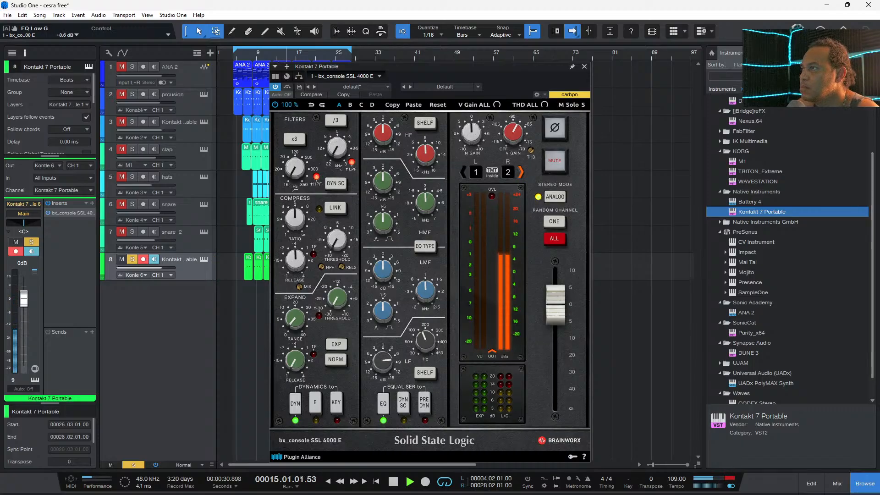
left_click_drag(337, 146, 337, 160)
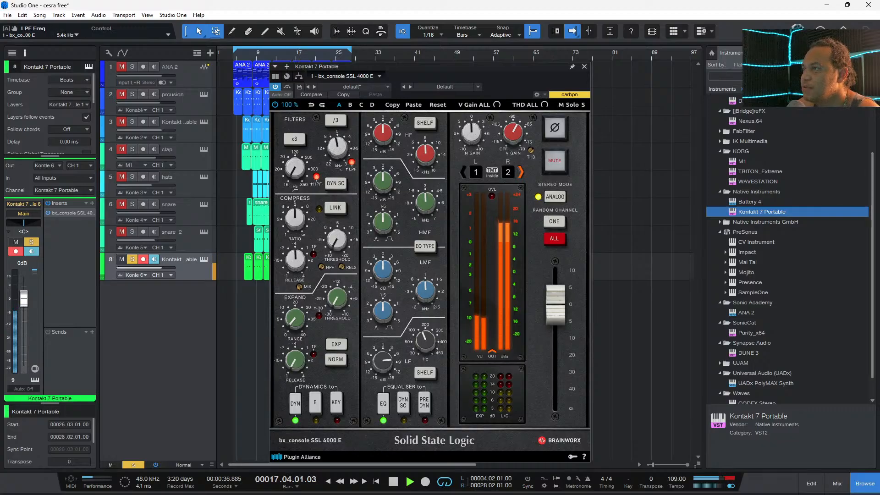
- Unsolo track 8 and balance it in the mix with +7.9 dB low EQ gain and a channel volume of -2.4 dB
left_click(132, 259)
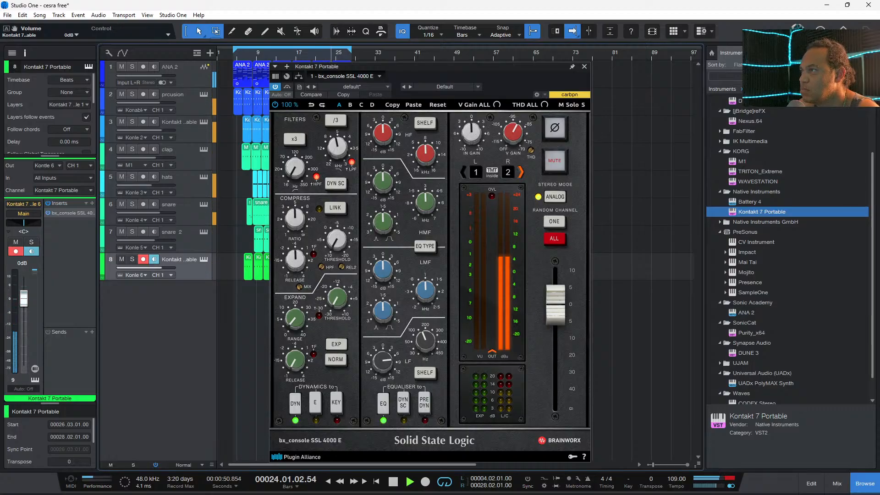
left_click_drag(382, 362, 383, 352)
left_click_drag(382, 361, 383, 373)
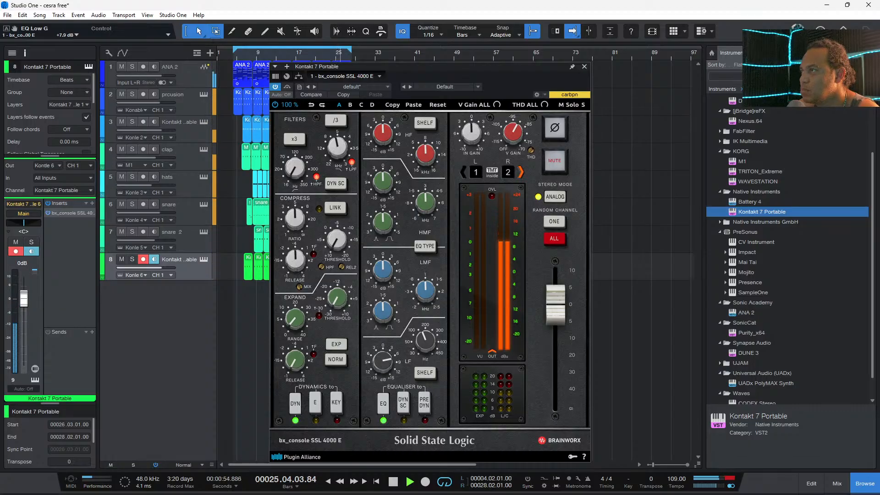
left_click_drag(23, 299, 23, 302)
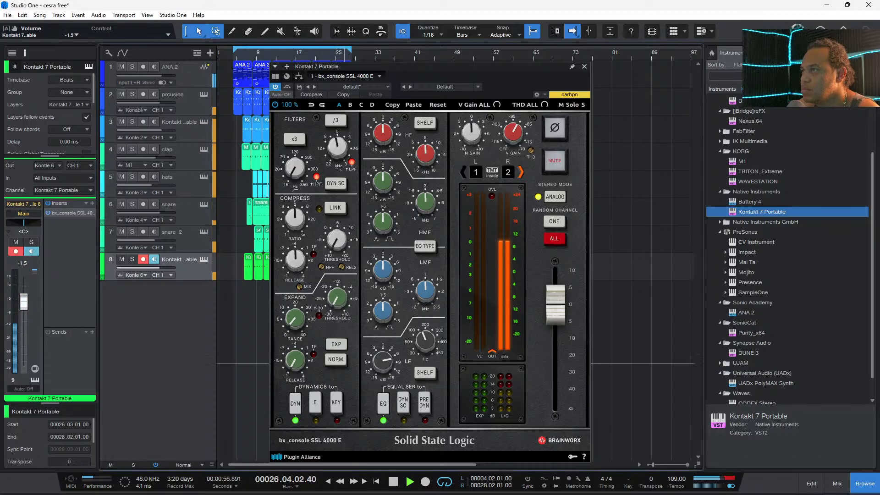
left_click(585, 67)
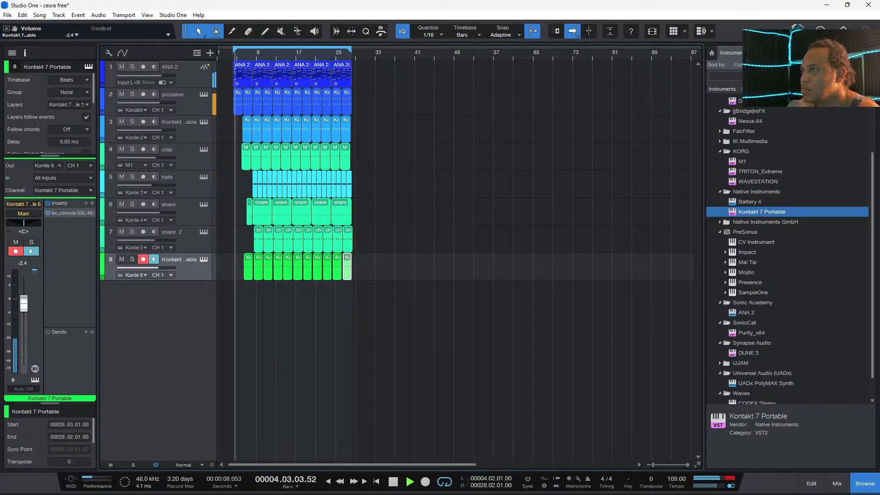
- Select the snare track, enlarge its lane to show the notes around bar 7, and stop playback
left_click(342, 74)
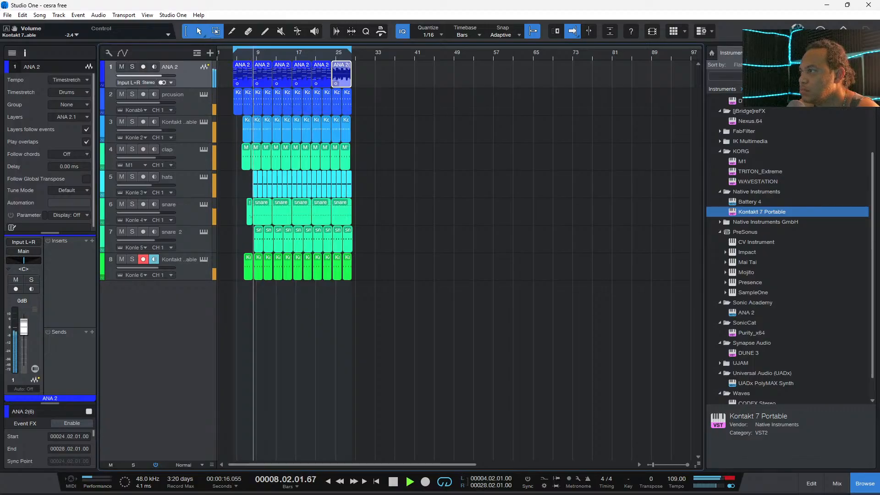
key("e")
scroll(456, 257, "left", 5)
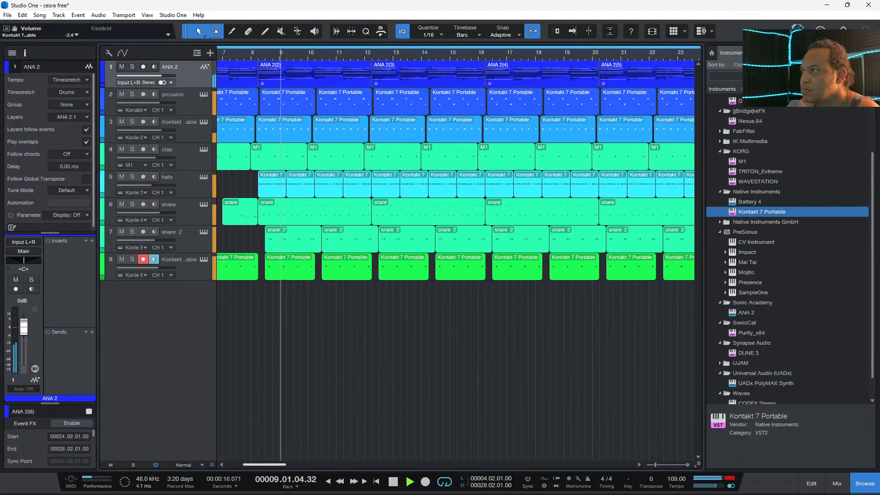
left_click(183, 209)
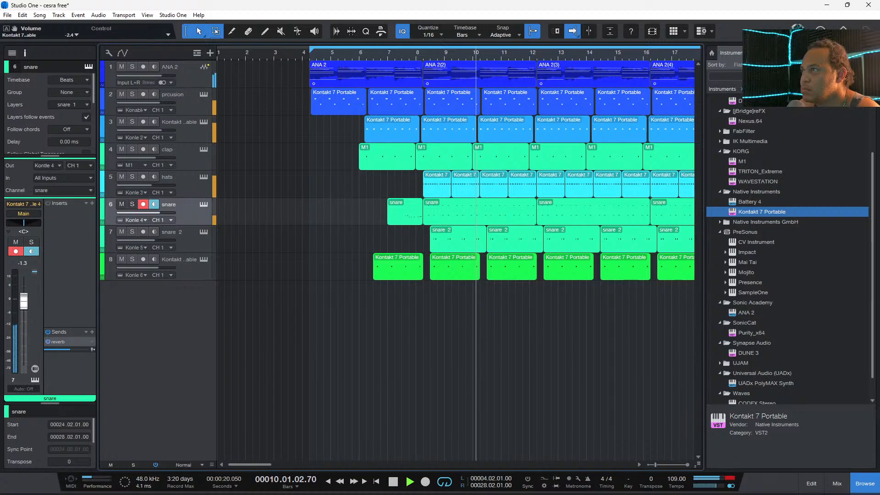
left_click_drag(183, 225, 183, 276)
key("space")
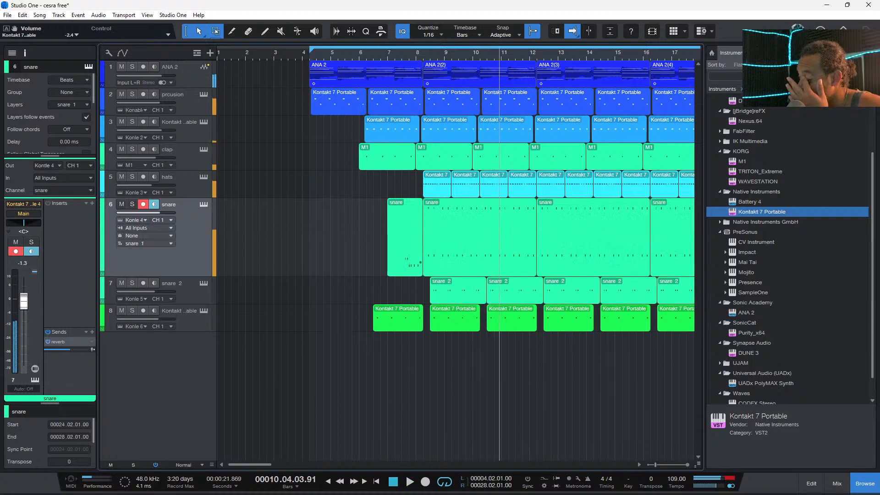
- Raise the velocity of all notes in the snare part at bar 7 to 100%, play it back and leave the editor
double_click(405, 238)
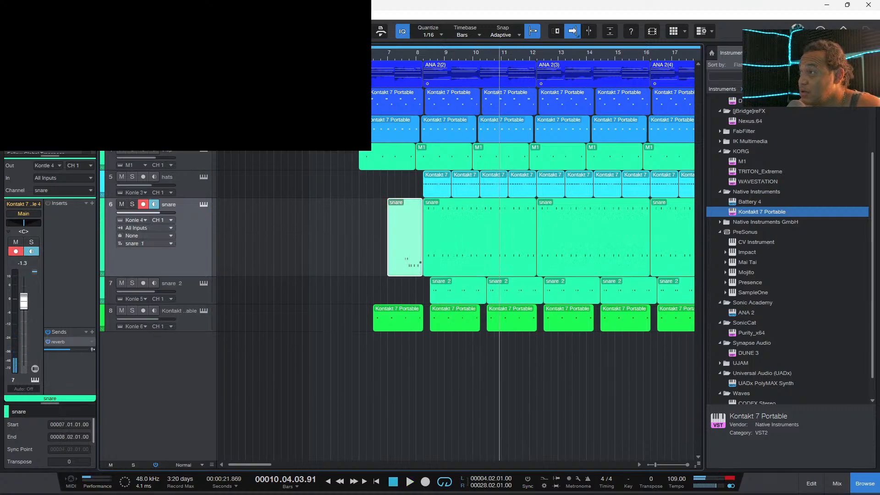
left_click_drag(405, 310, 275, 243)
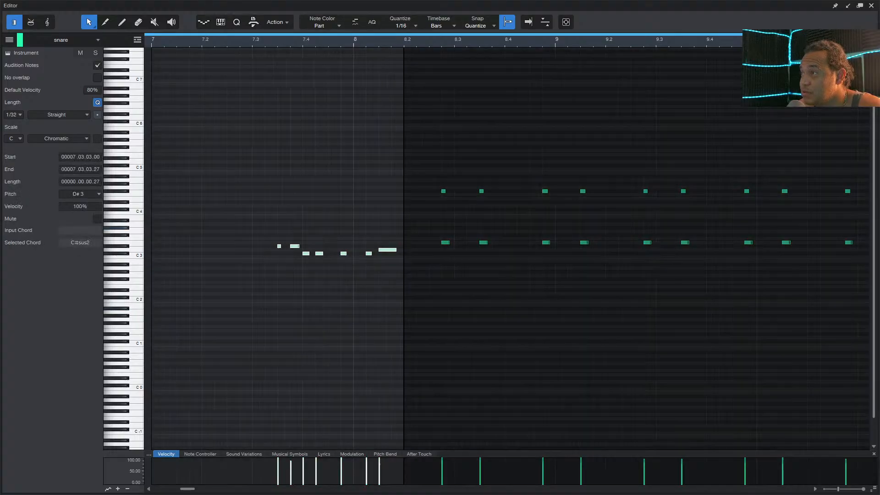
left_click_drag(341, 470, 341, 466)
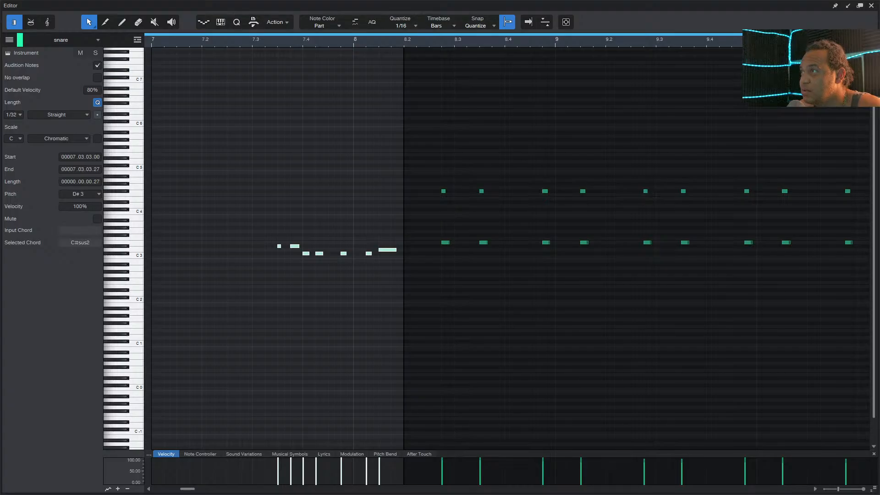
key("space")
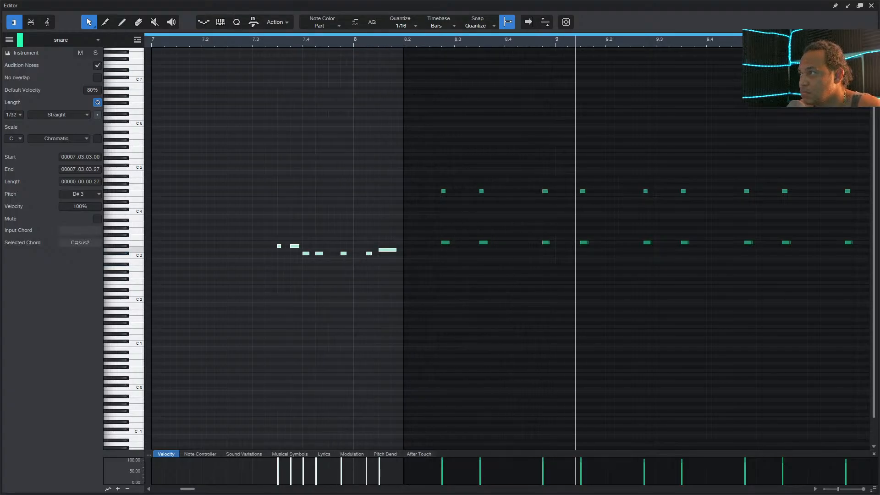
key("F2")
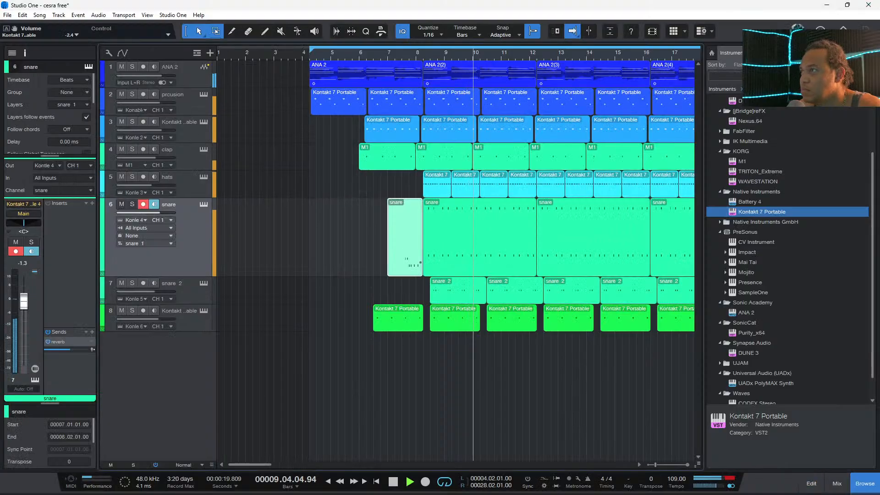
- Save the song, stop playback and reduce the track heights to Small
key("ctrl+s")
key("space")
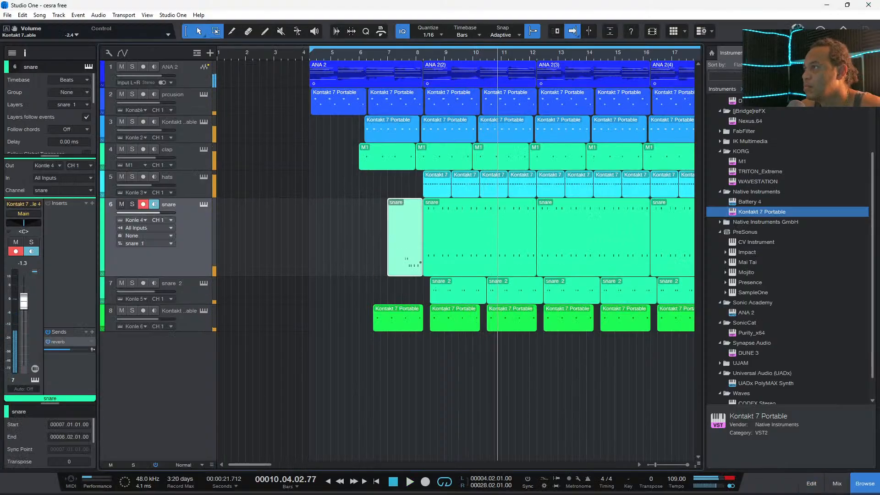
scroll(456, 197, "down", 3)
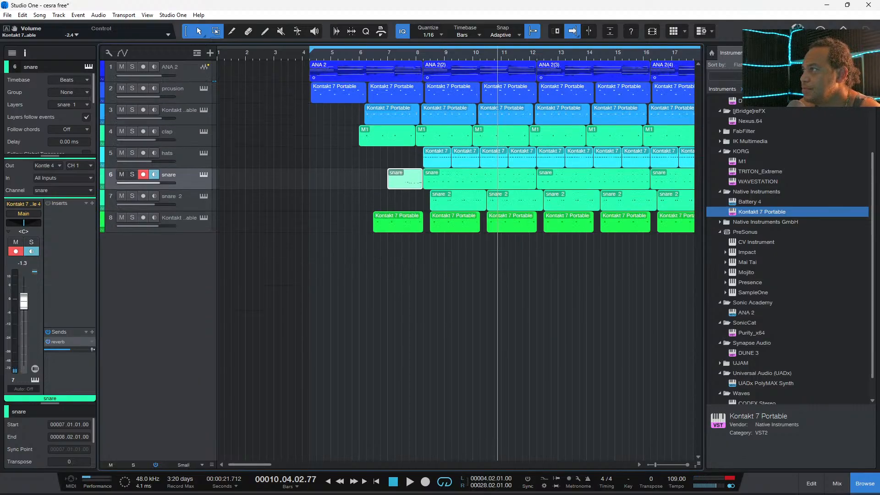
- Add a new Kontakt 7 Portable instrument track and open the Afrobeat Producers - Drum Loops folder inside Drums, afro 2024
left_click_drag(762, 212, 502, 356)
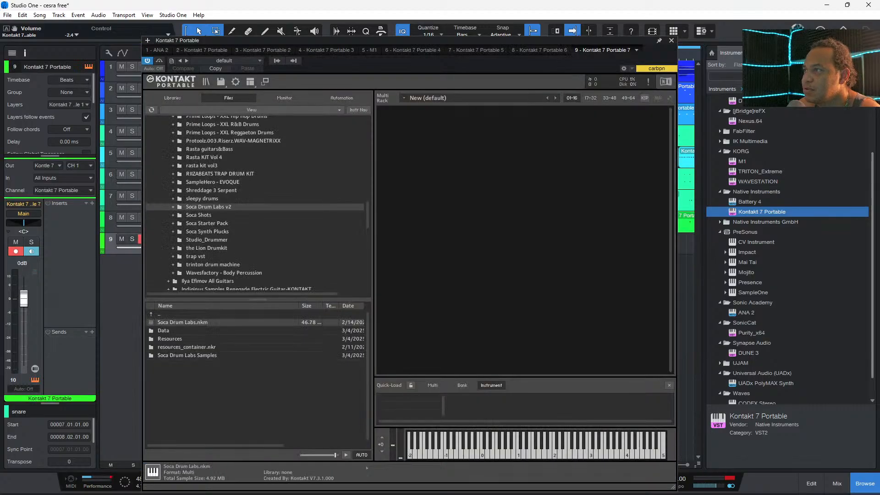
scroll(256, 202, "up", 10)
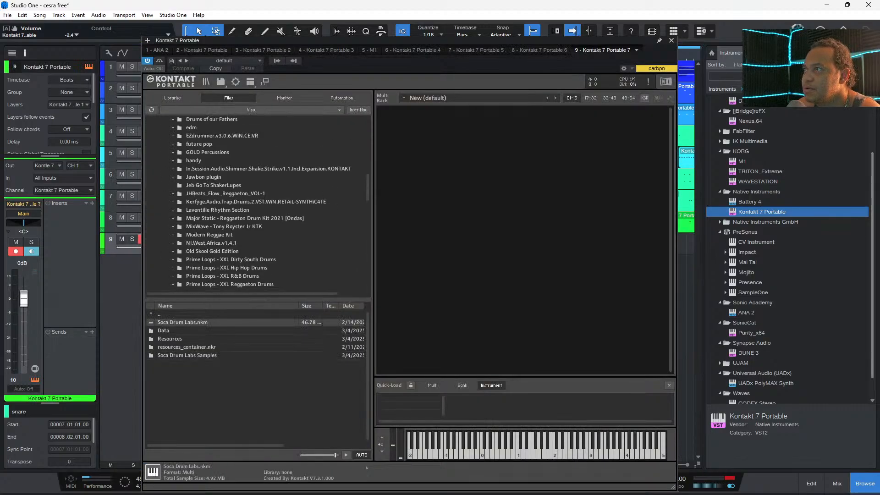
scroll(257, 202, "up", 3)
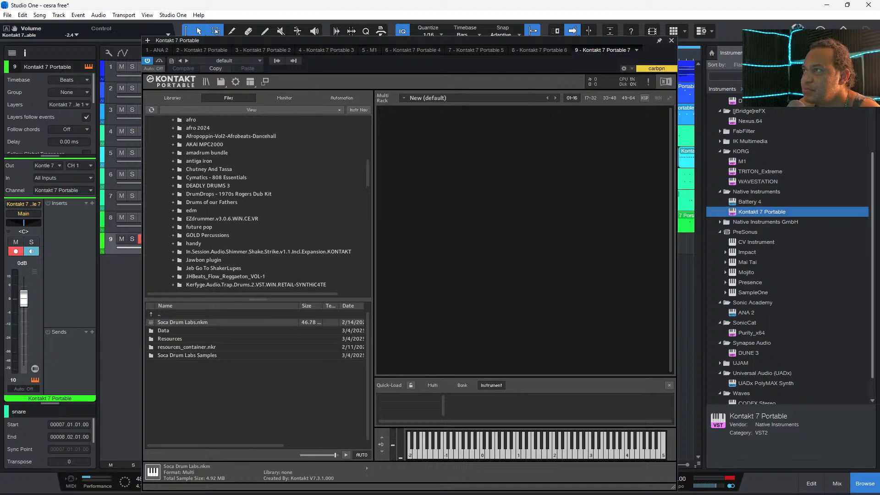
scroll(257, 202, "up", 2)
left_click(197, 147)
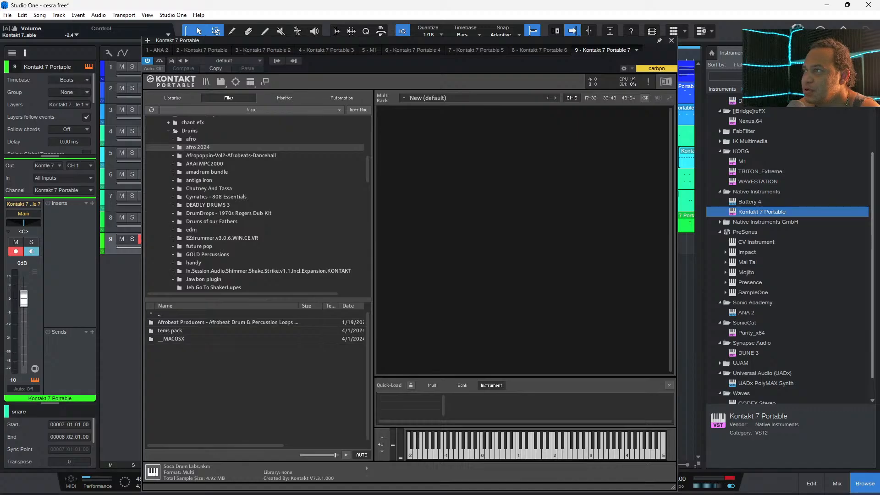
double_click(228, 323)
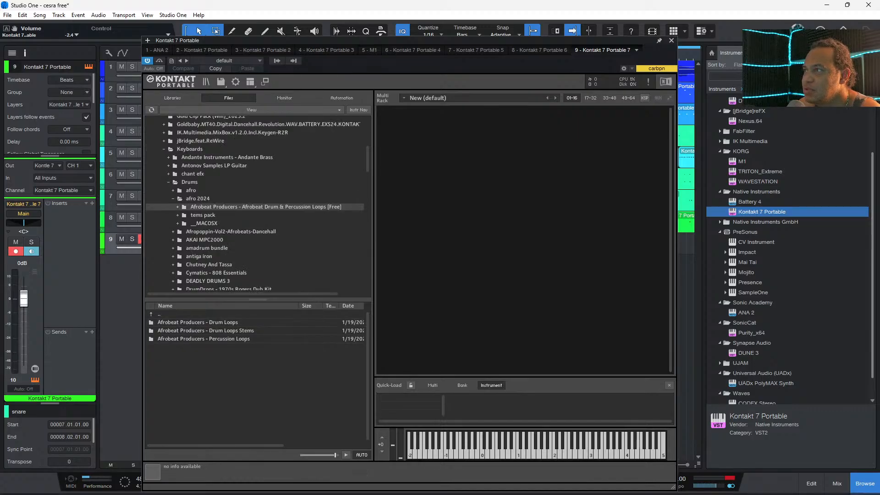
double_click(228, 323)
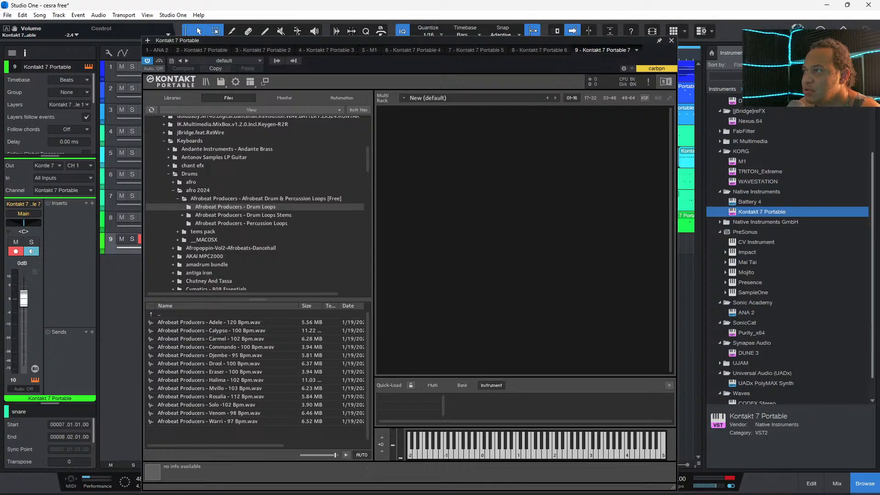
- Audition the Eraser and Carmel drum loops and the Curry, Jabiru, SunKiss and Zoned percussion loops from Afrobeat Producers
left_click(210, 372)
left_click(211, 339)
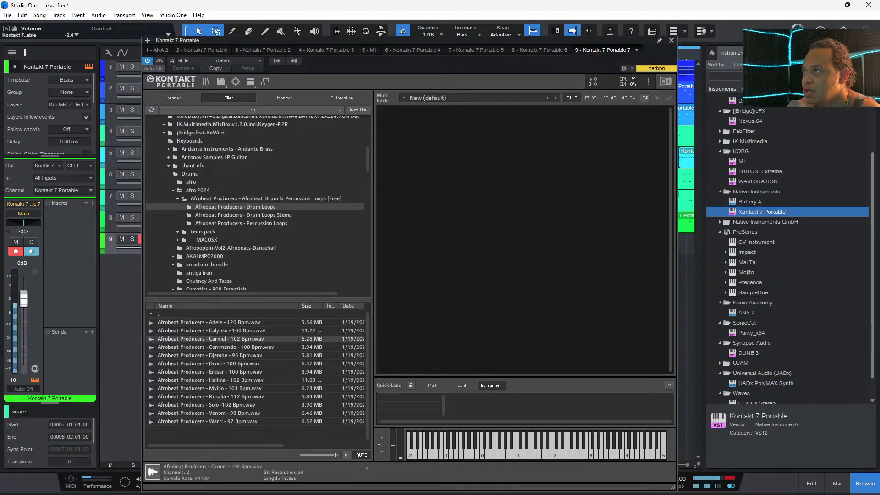
left_click(241, 223)
left_click(208, 323)
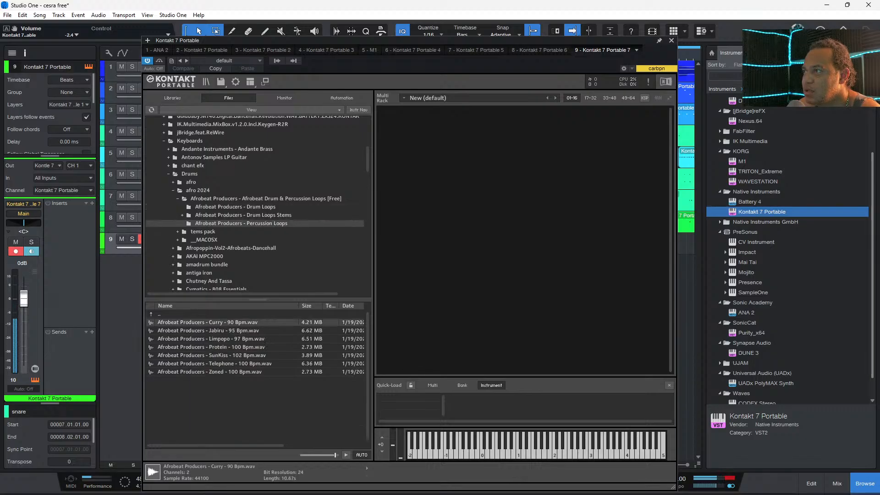
left_click(208, 331)
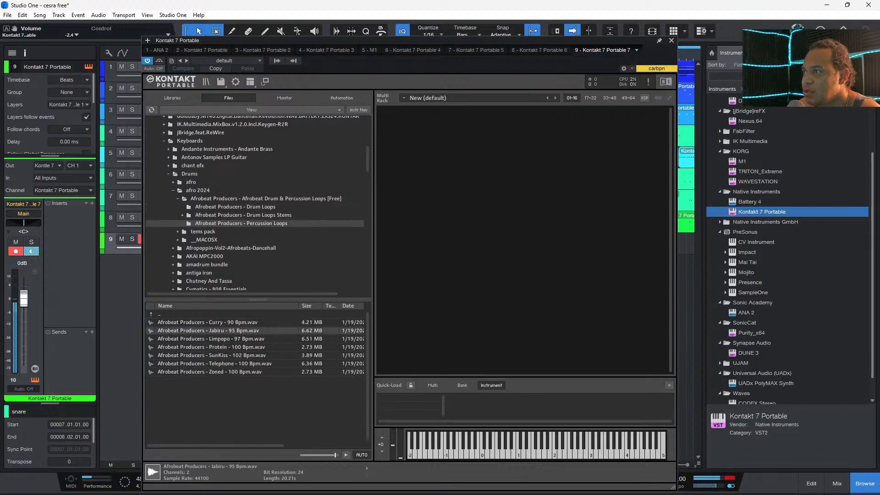
left_click(211, 355)
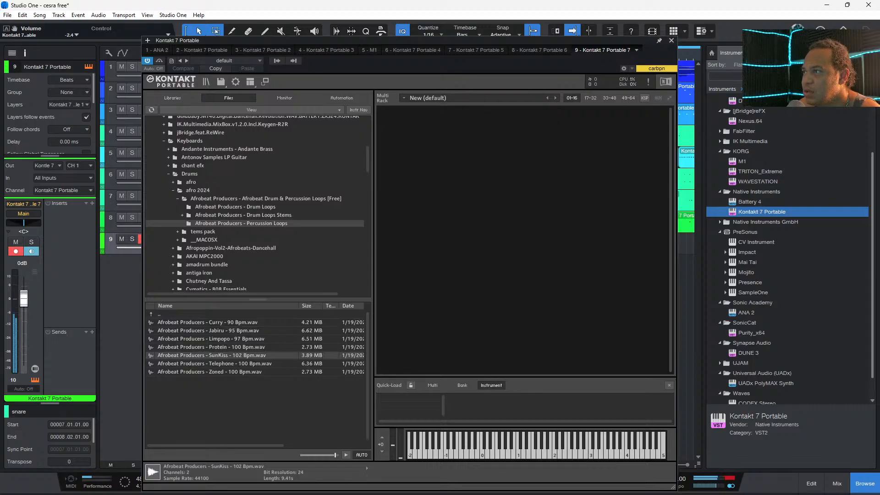
left_click(209, 372)
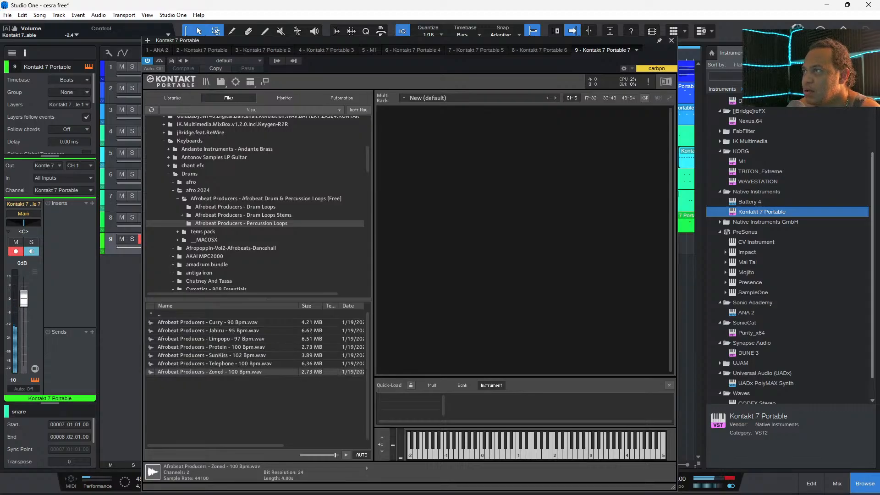
- Audition several percussion samples from the afro Percz folder, including Percz (18), (2), (3) and (5)
left_click(191, 182)
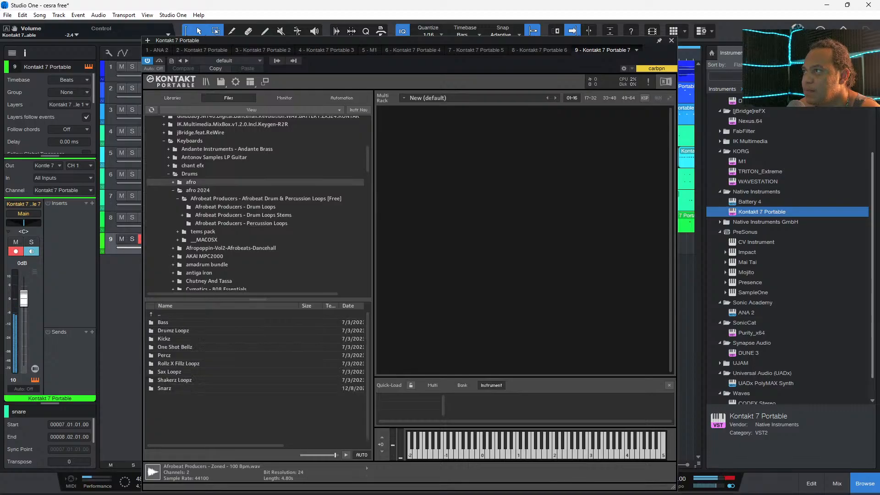
double_click(164, 355)
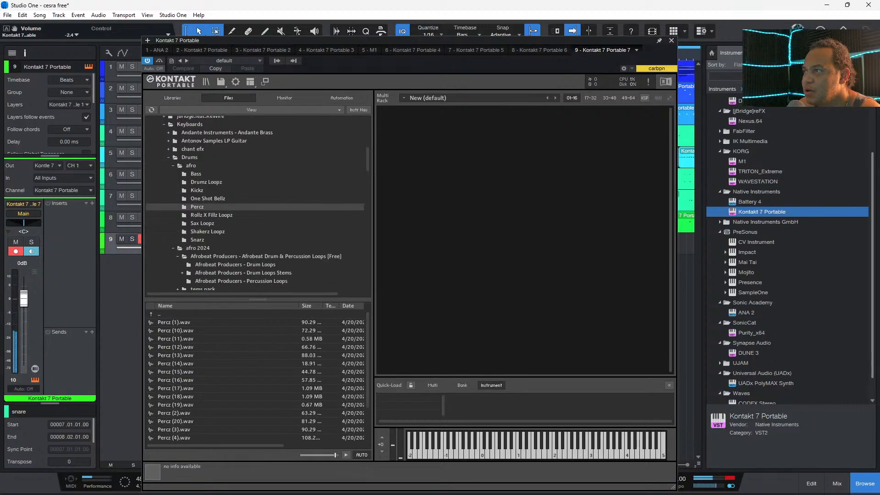
left_click(176, 330)
left_click(175, 364)
left_click(176, 396)
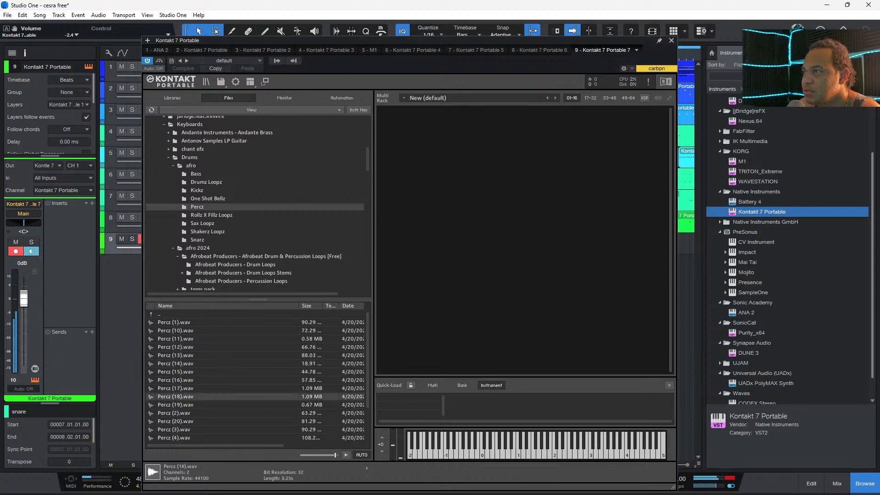
left_click(175, 413)
left_click(175, 429)
scroll(175, 430, "down", 2)
left_click(176, 410)
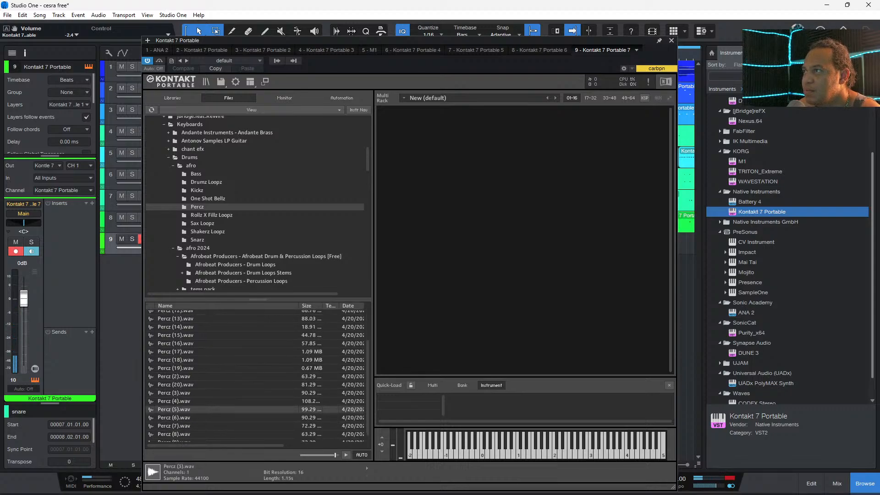
- Preview loops in the afro Shakerz Loopz folder and load Shakerz Loopz (4).wav as a Kontakt instrument
left_click(208, 231)
left_click(184, 322)
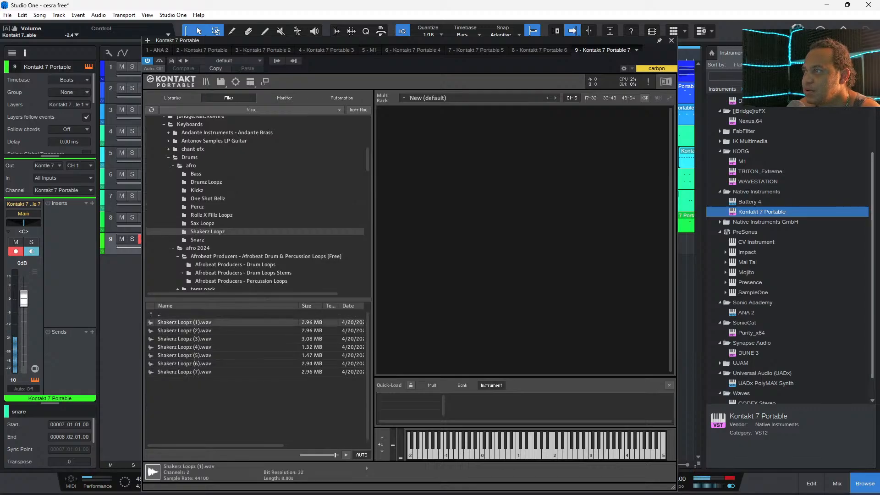
left_click(184, 338)
left_click(184, 347)
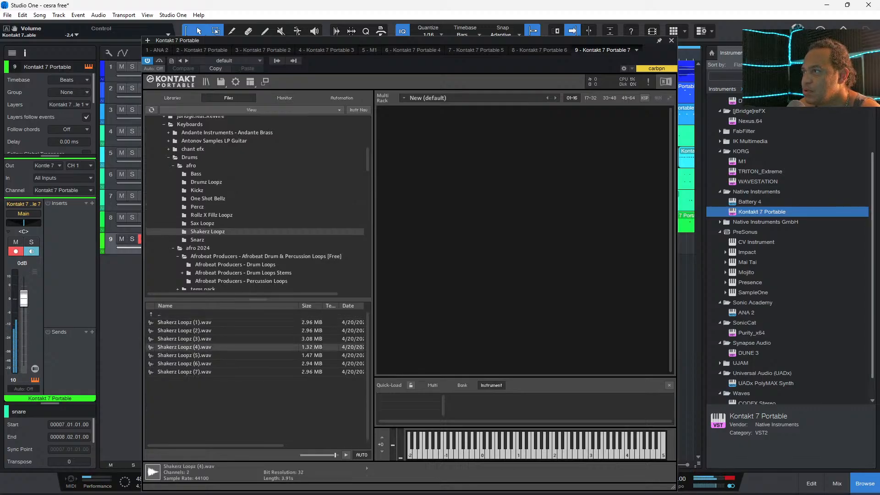
left_click(184, 372)
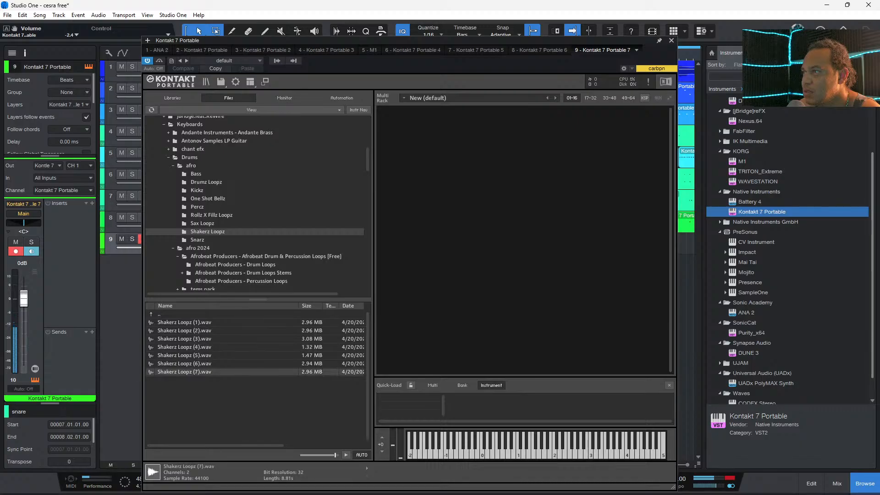
left_click(184, 364)
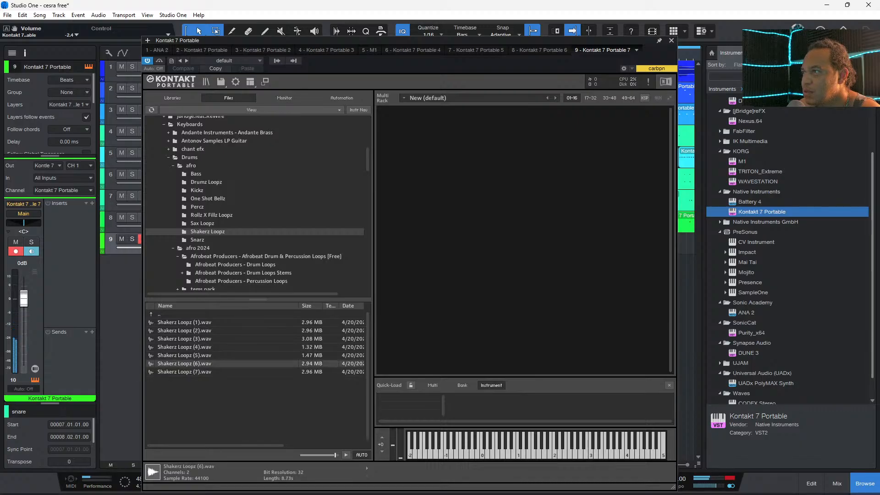
left_click(184, 347)
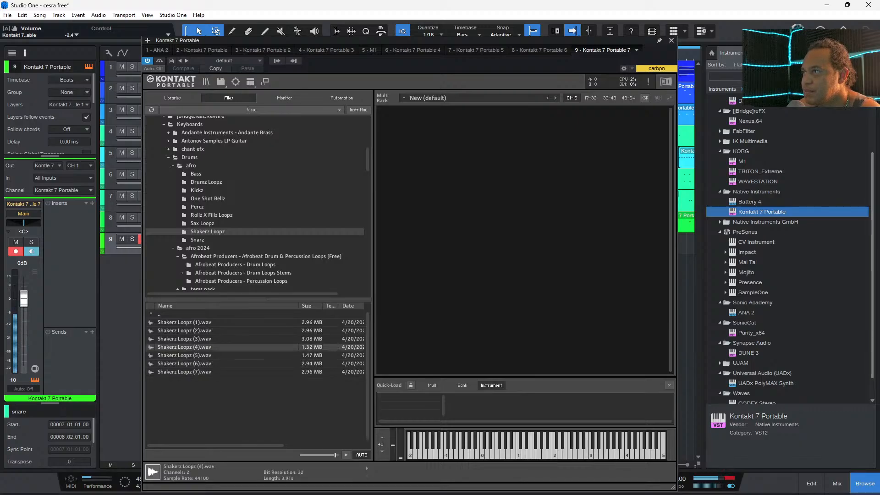
double_click(184, 347)
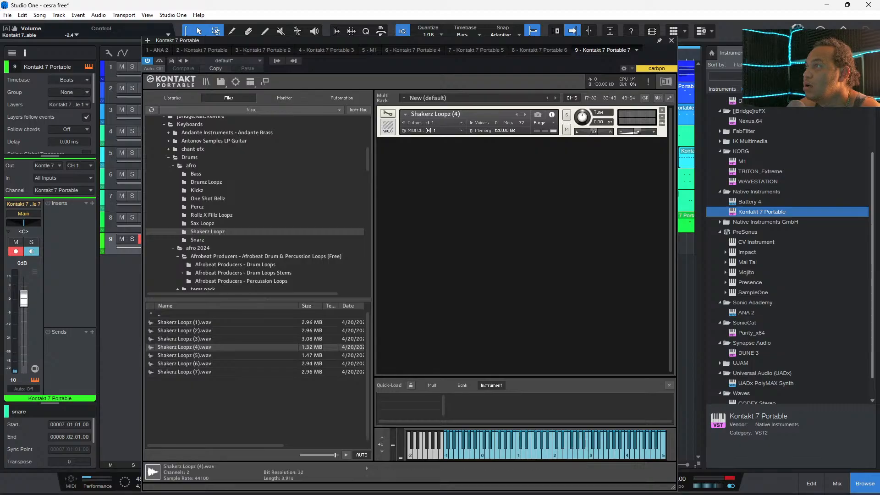
- Sync Shakerz Loopz (4) to the song tempo with Time Machine Pro in the Wave Editor and close Kontakt
left_click(388, 114)
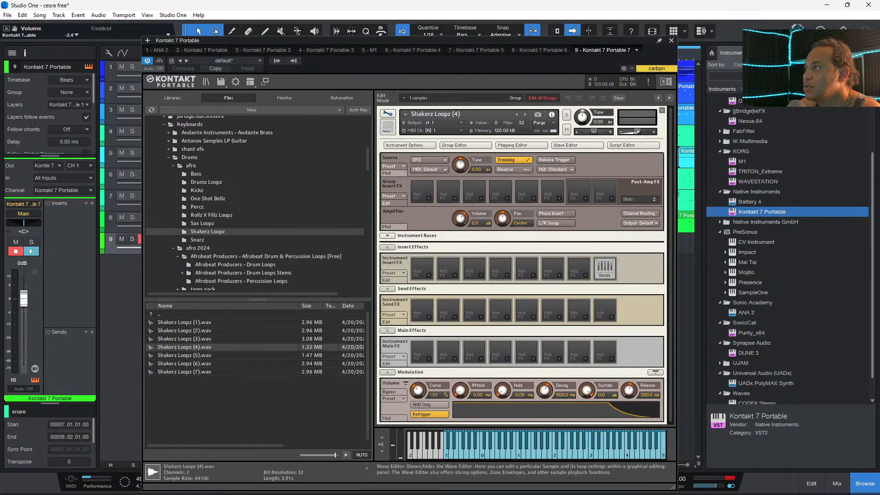
left_click(578, 146)
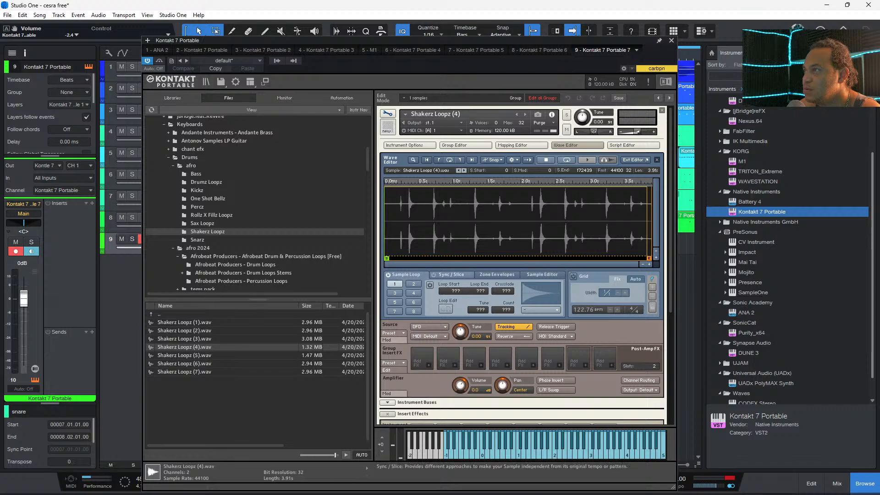
left_click(452, 275)
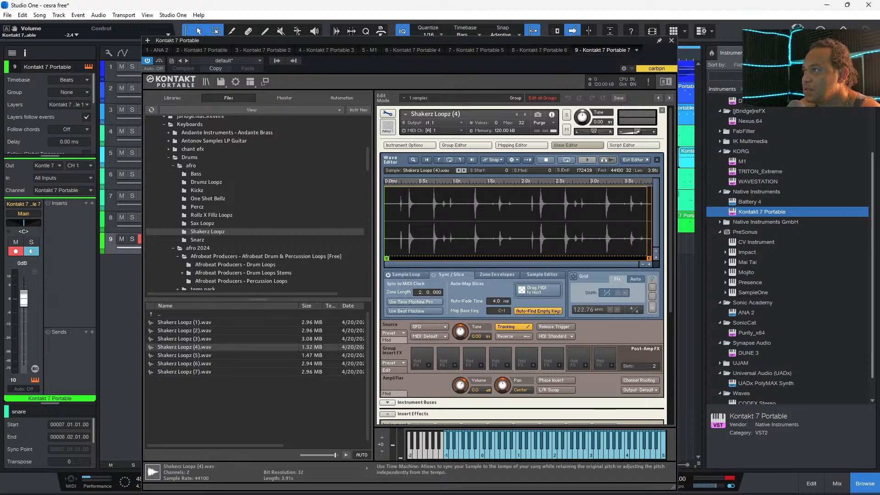
left_click(415, 302)
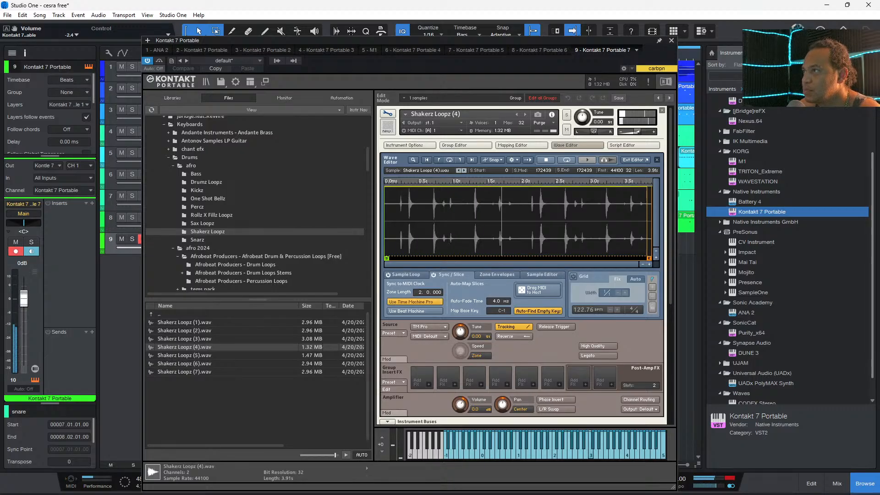
key("Escape")
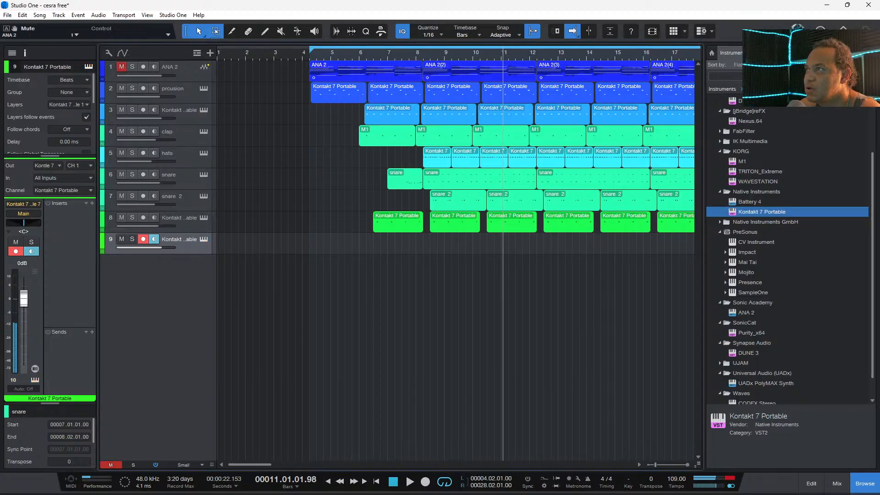
- Record a shaker loop note onto track 9 between bars 6 and 8, starting playback from bar 5 beat 2
key("KP_1")
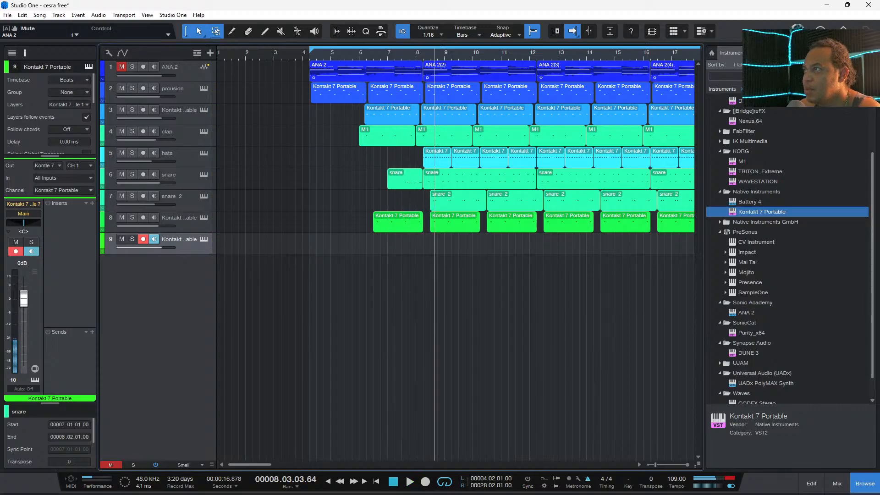
left_click(338, 54)
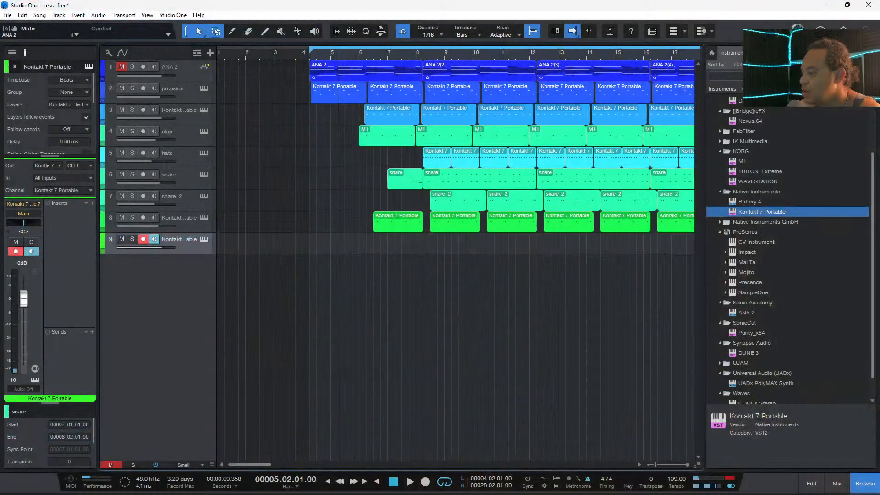
key("space")
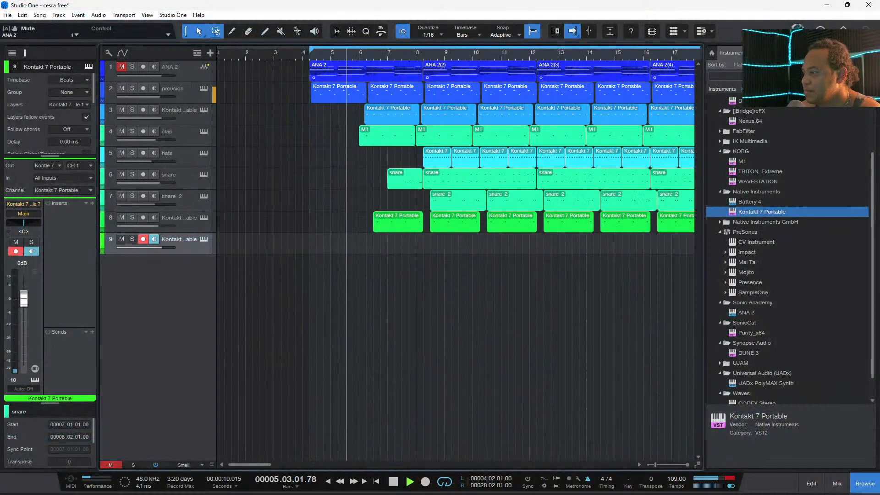
key("KP_Multiply")
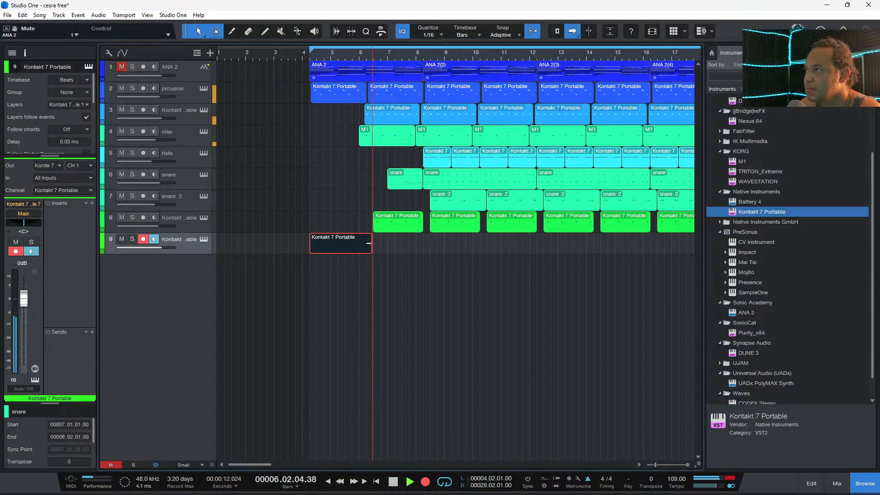
key("space")
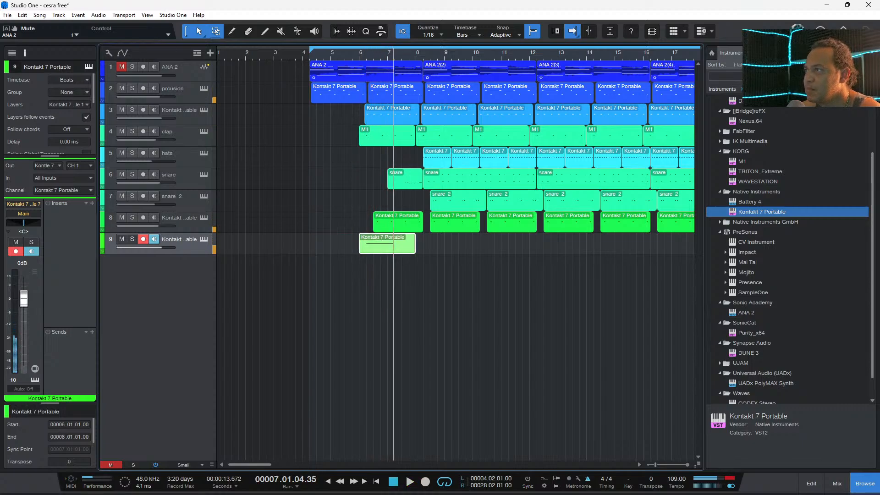
- Enlarge track 9's lane and, during playback, trim the recorded shaker part's start to bar 6 beat 2
key("KP_Subtract")
key("space")
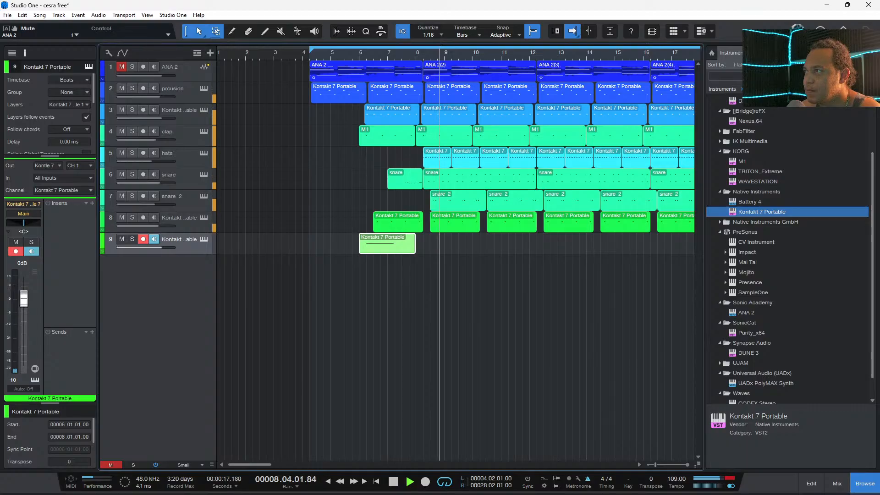
left_click_drag(158, 254, 158, 334)
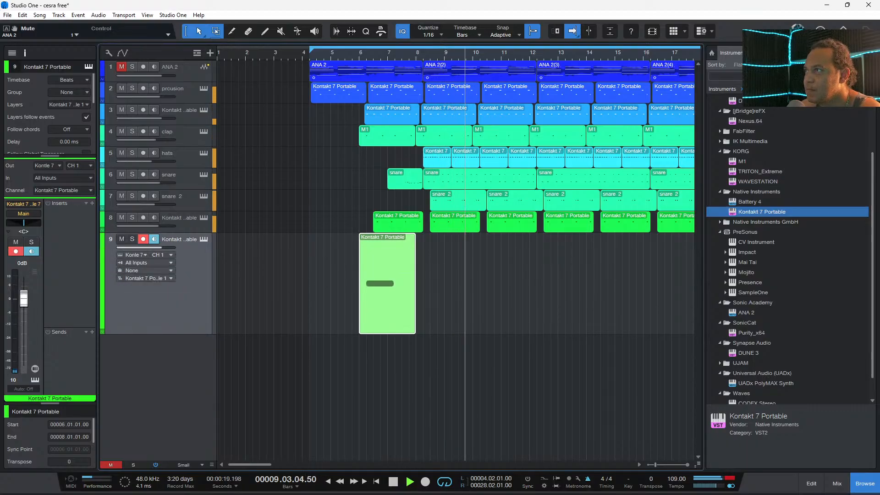
left_click(367, 54)
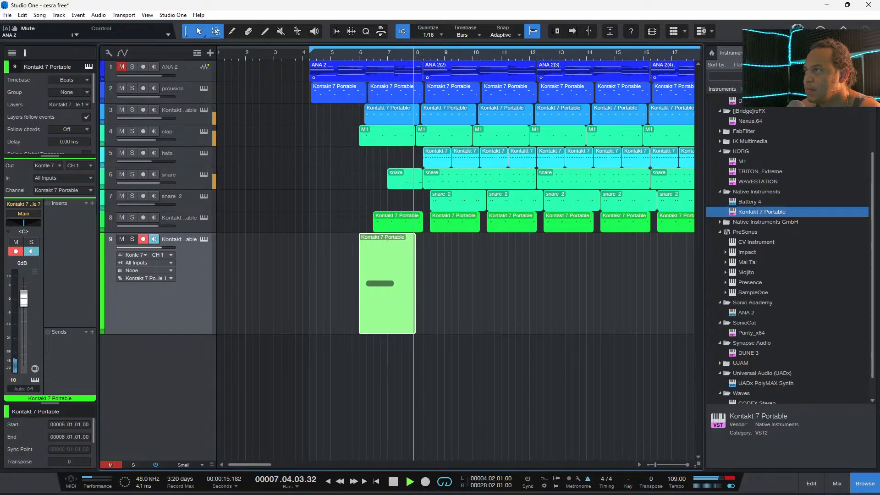
left_click_drag(360, 305, 367, 305)
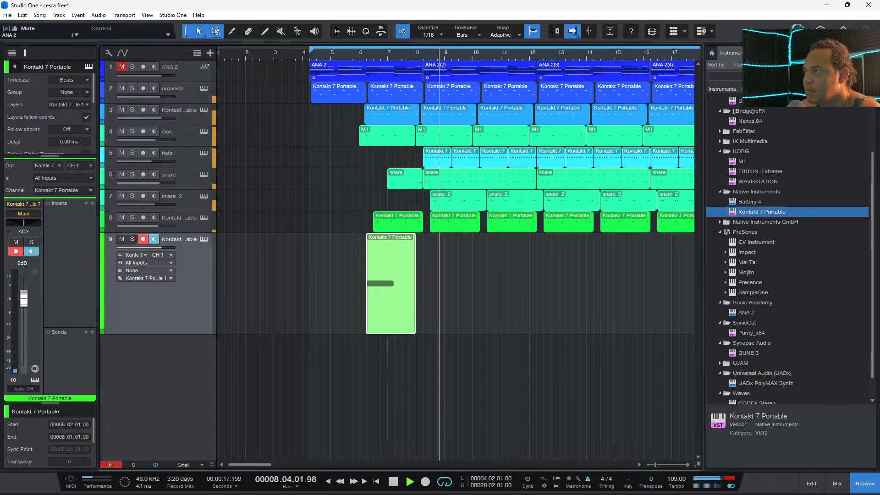
- Trim the shaker part on track 9 to end at bar 7 beat 2, add three duplicates and play from bar 6 beat 2
left_click_drag(415, 275, 394, 275)
key("d")
key("d")
key("d")
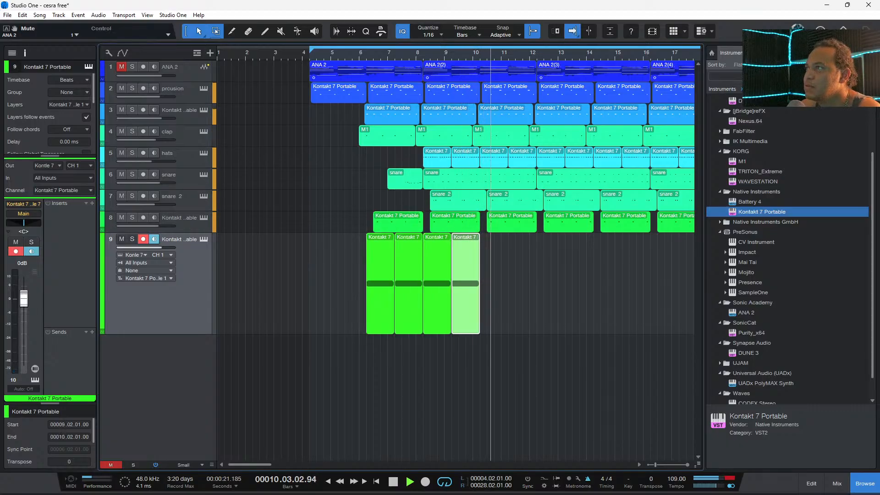
left_click(367, 53)
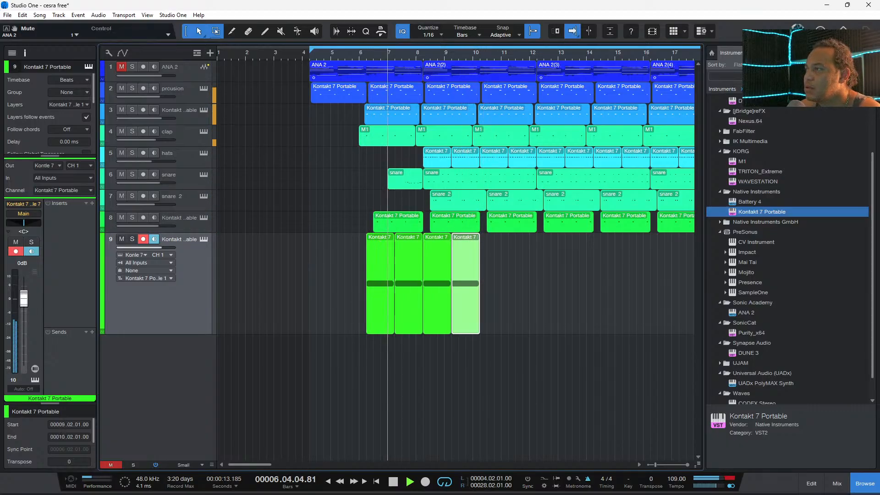
left_click_drag(366, 53, 251, 78)
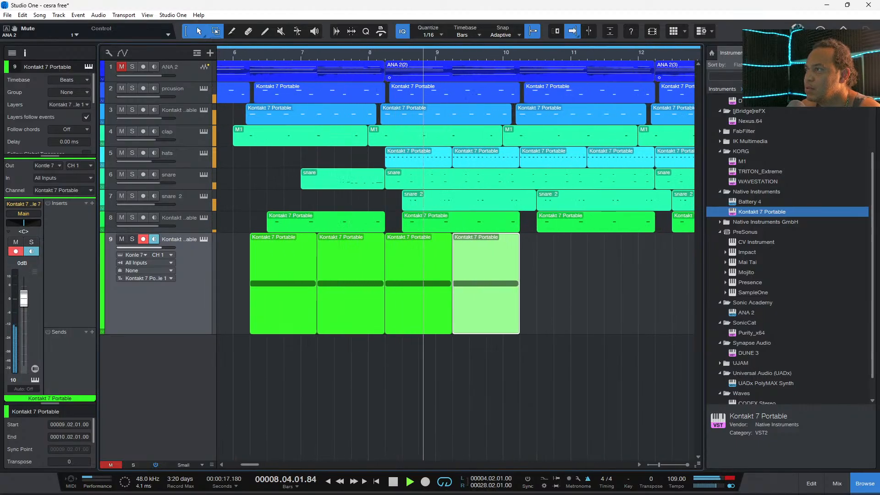
- Continue duplicating the one-bar shaker part along track 9 until the copies reach bar 27 beat 2
key("d")
key("d")
key("d")
key("d")
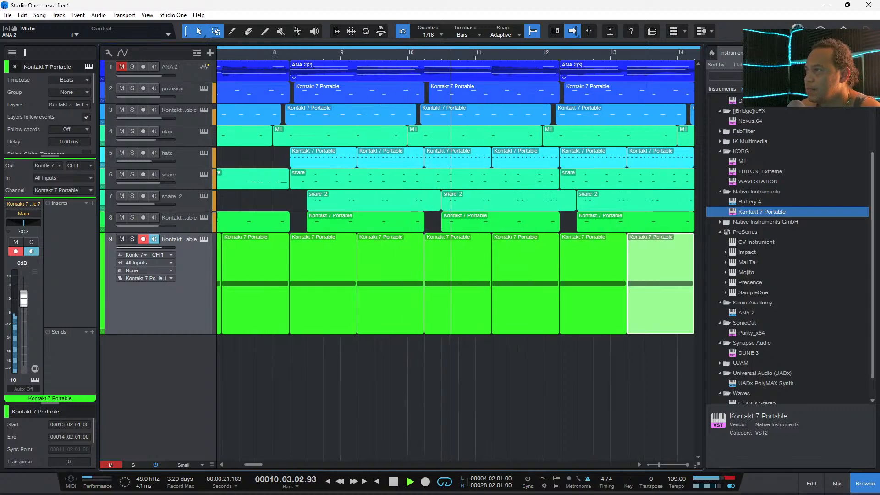
key("w")
key("w")
key("w")
key("w")
key("w")
key("w")
key("w")
key("w")
key("w")
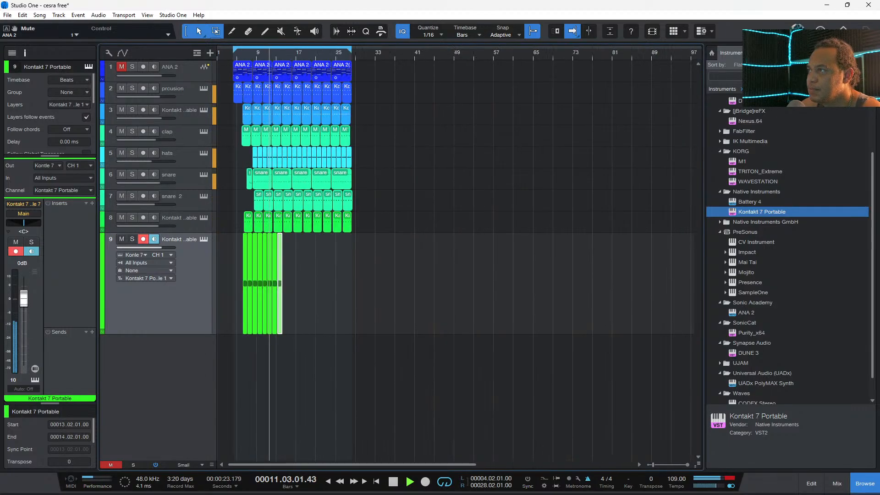
key("d")
key("d")
key("d")
key("d")
key("d")
key("d")
key("d")
key("d")
key("d")
key("d")
key("d")
key("d")
key("d")
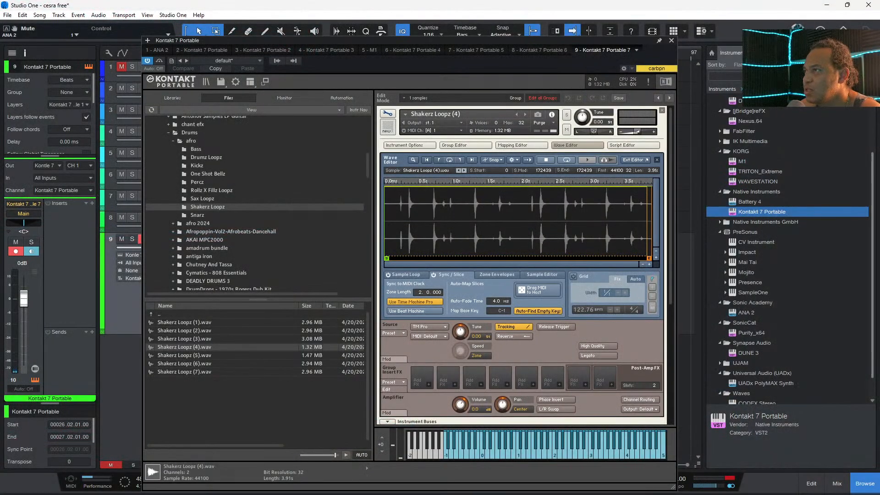
- Try a sample start of 7791 for Shakerz Loopz (4) in the Wave Editor, restore it to 0 and close Kontakt
left_click(649, 265)
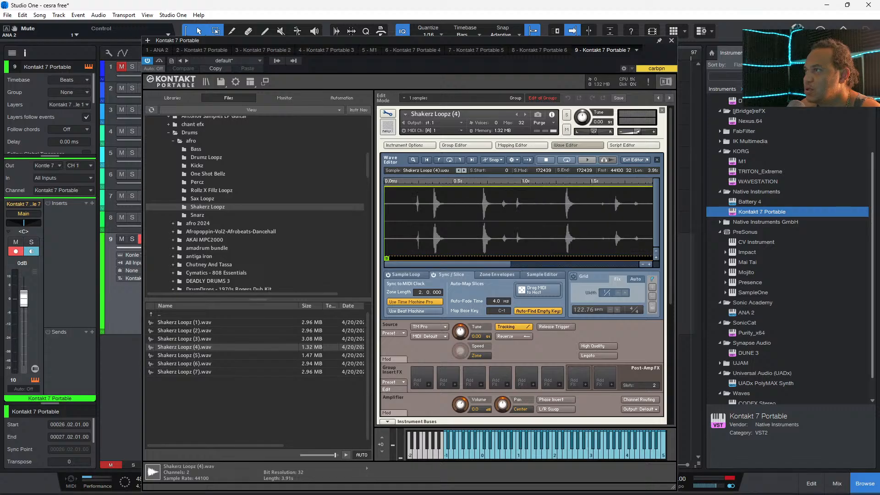
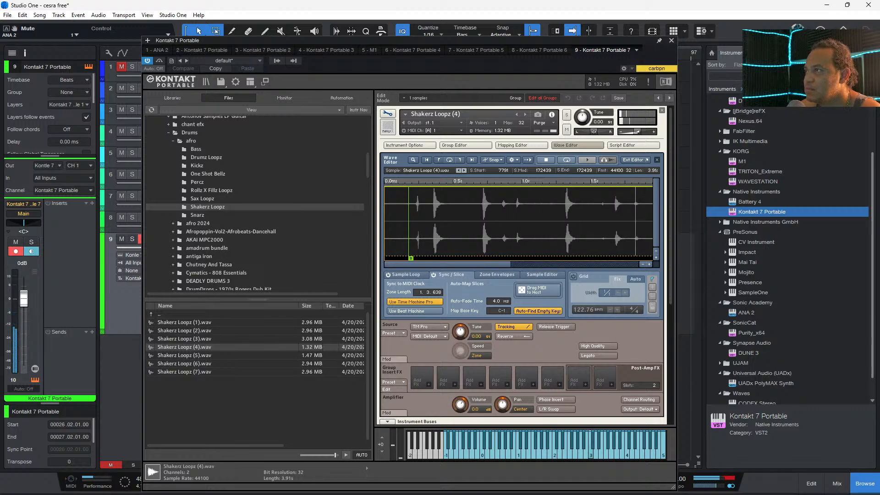
left_click_drag(293, 40, 444, 72)
left_click(237, 54)
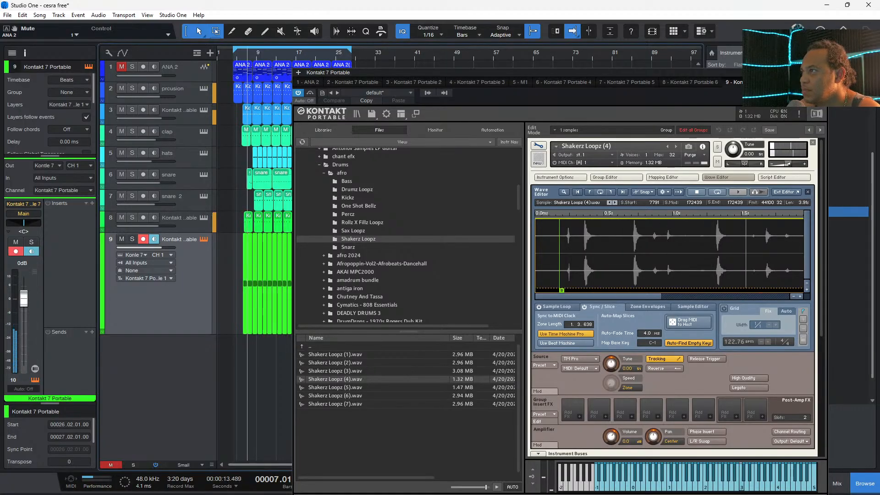
left_click_drag(562, 290, 538, 291)
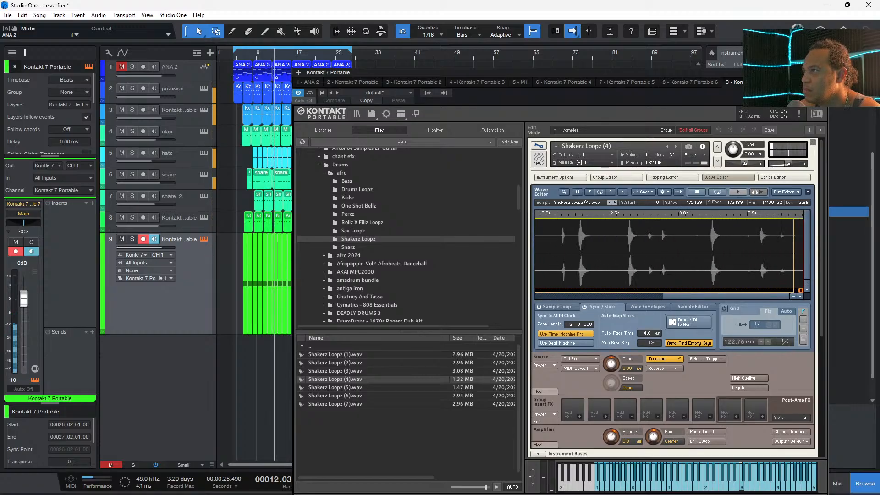
left_click(822, 72)
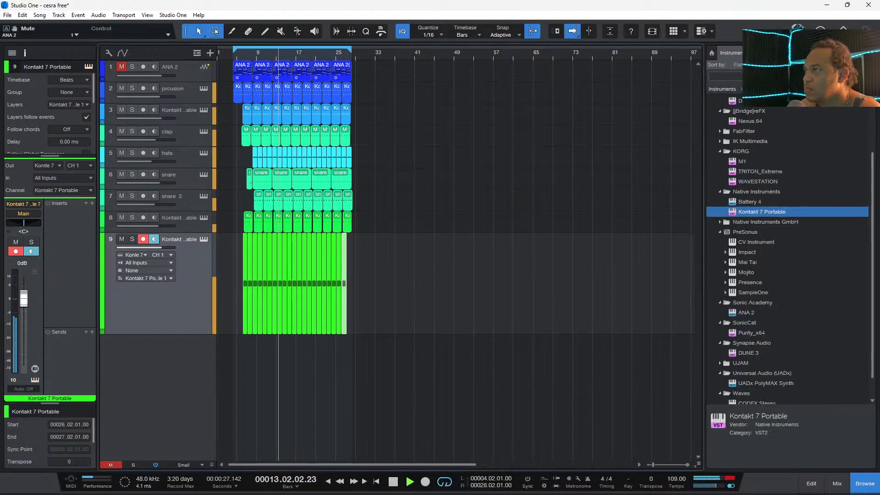
- Stop playback and mix down track 9's first shaker part, from bar 6 beat 2 to bar 7 beat 2, to a new audio track
key("space")
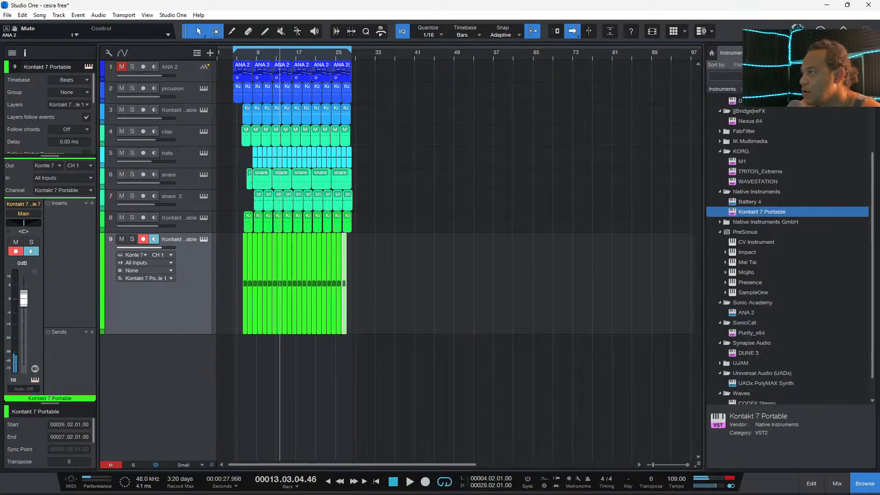
key("e")
key("e")
key("e")
key("e")
key("e")
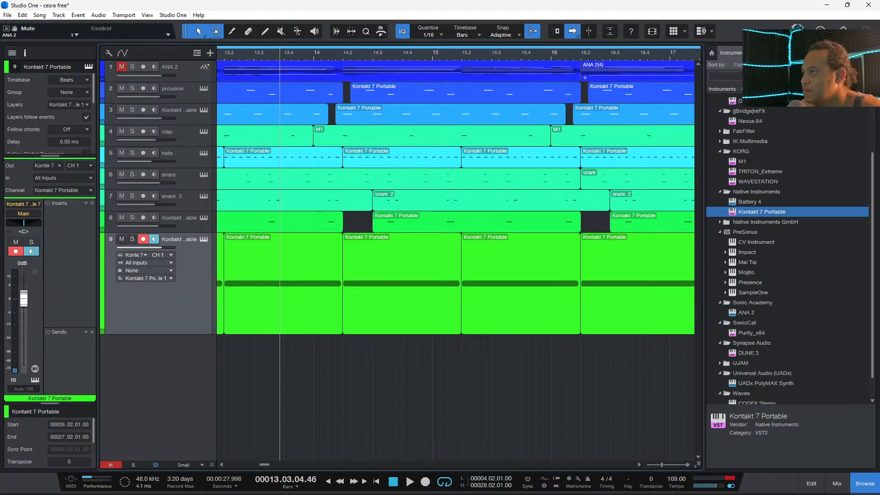
key("w")
key("w")
key("w")
key("w")
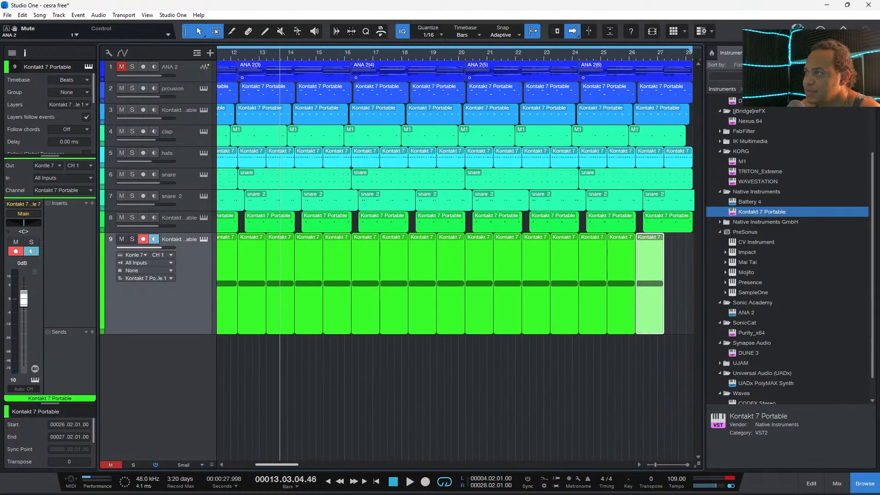
left_click_drag(280, 465, 256, 465)
left_click(363, 284)
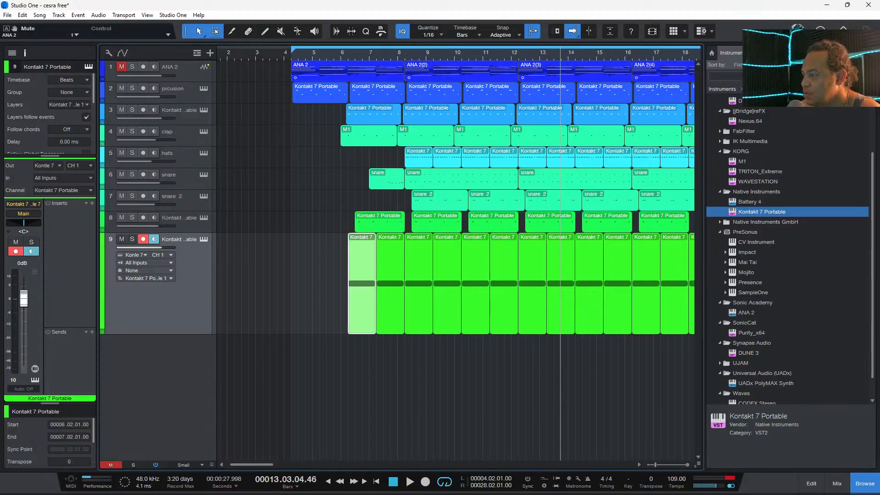
right_click(361, 312)
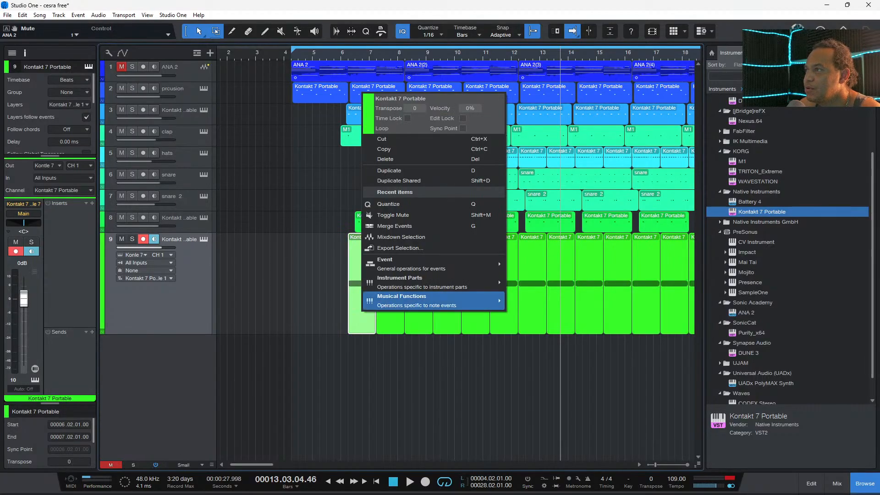
left_click(398, 237)
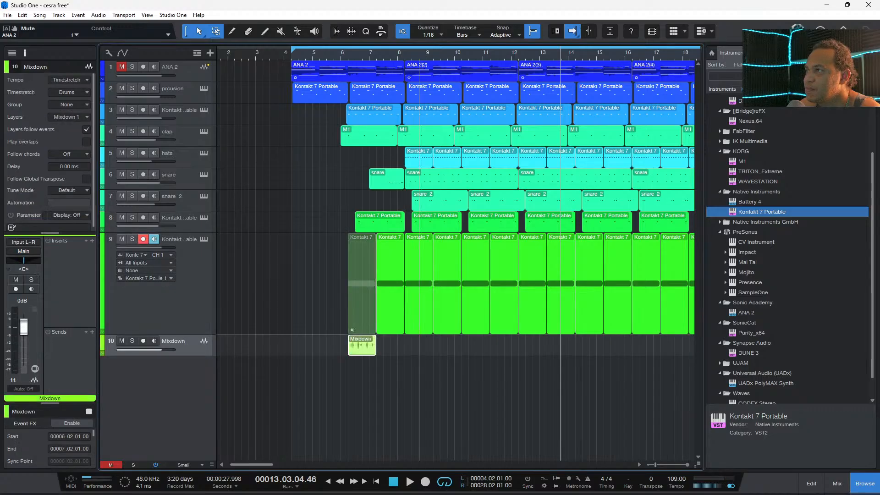
mouse_move(542, 484)
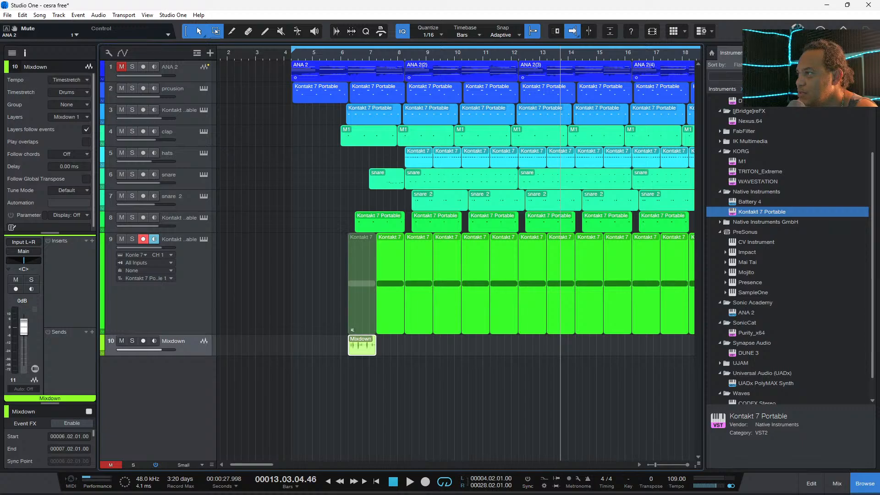
- Delete all the shaker instrument parts from track 9
scroll(385, 294, "down", 5)
left_click_drag(385, 294, 243, 294)
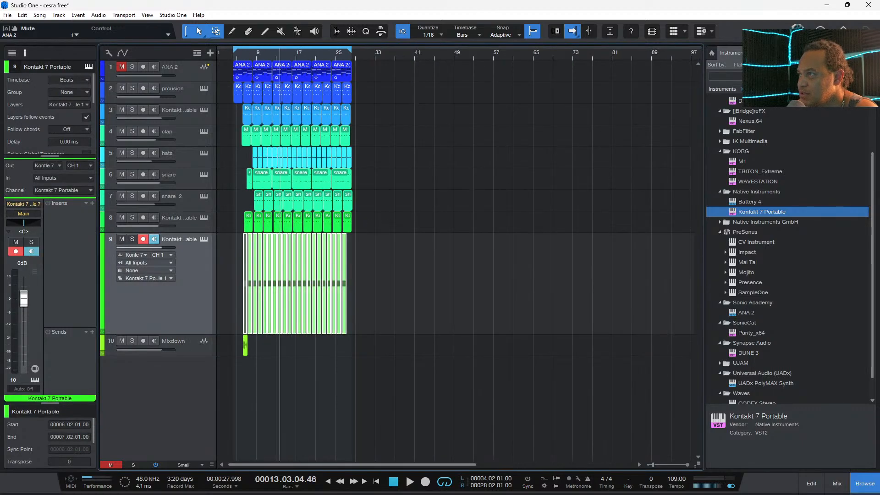
key("Delete")
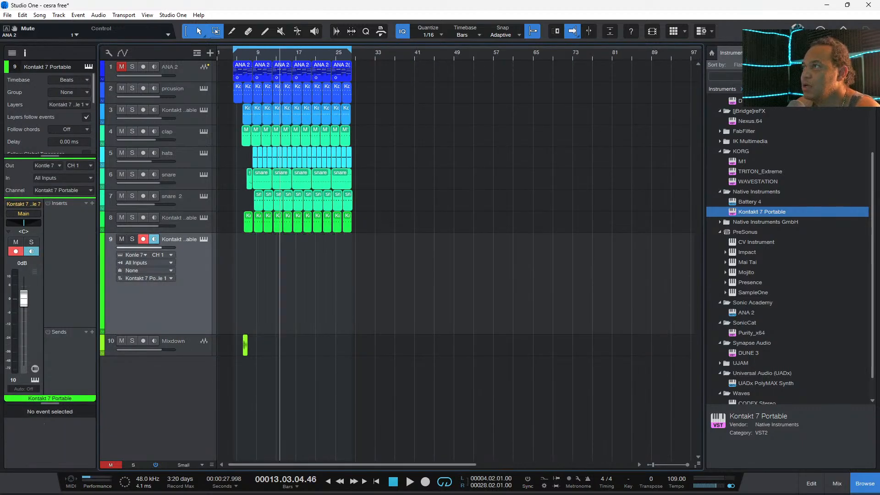
- Enlarge the Mixdown track's lane, duplicate its audio event once and quantize the first event to 1/16
left_click(236, 53)
left_click_drag(237, 53, 236, 110)
left_click_drag(157, 356, 157, 421)
left_click(388, 379)
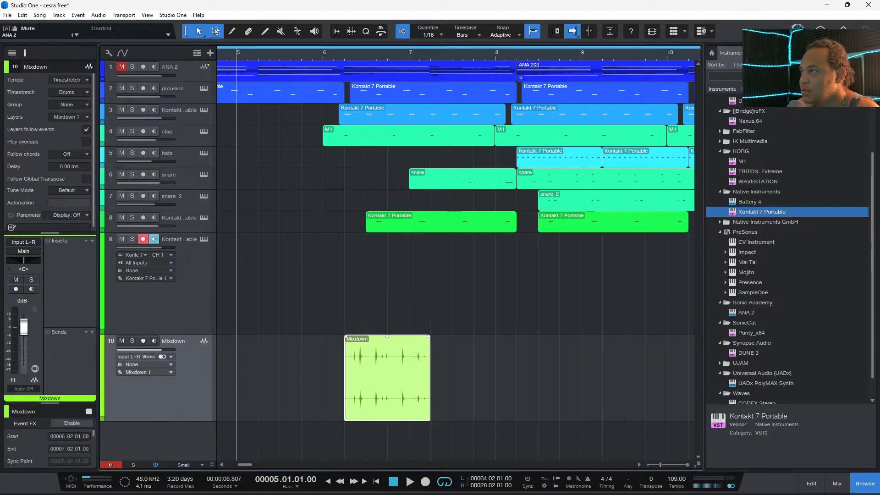
key("d")
left_click(387, 379)
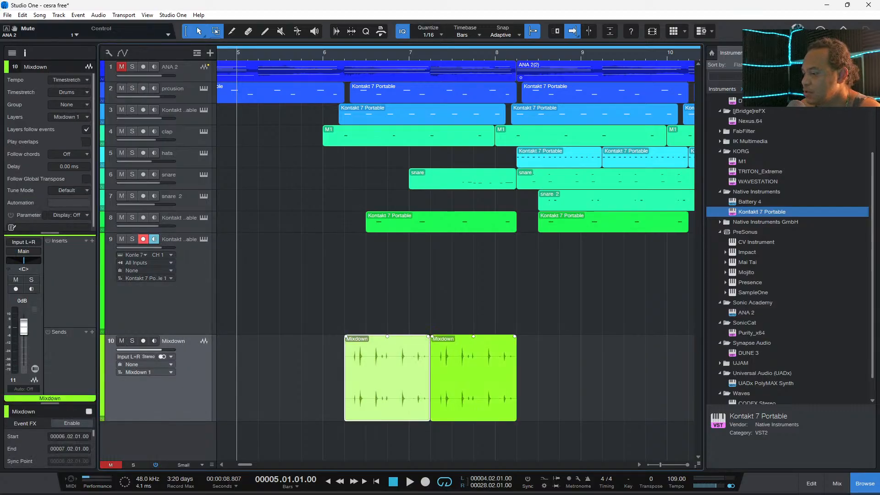
key("q")
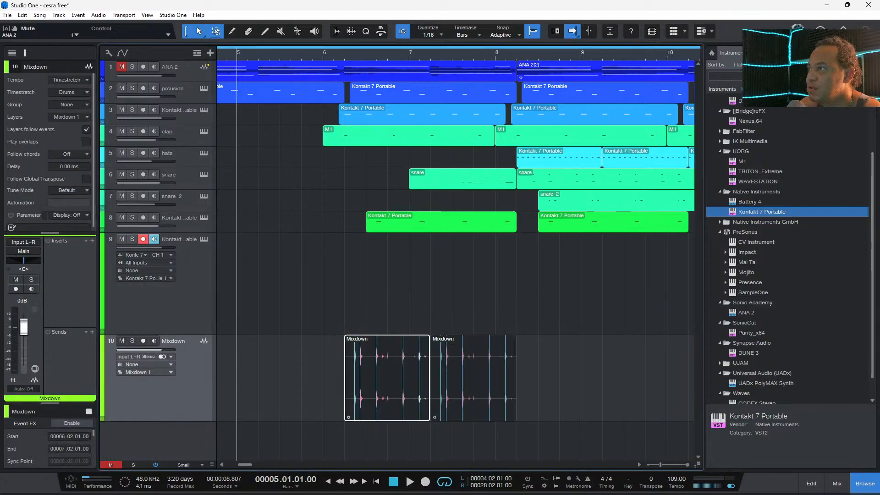
- Play from bar 6 and duplicate the second quantized Mixdown event four times, up to bar 12 beat 2
left_click(334, 53)
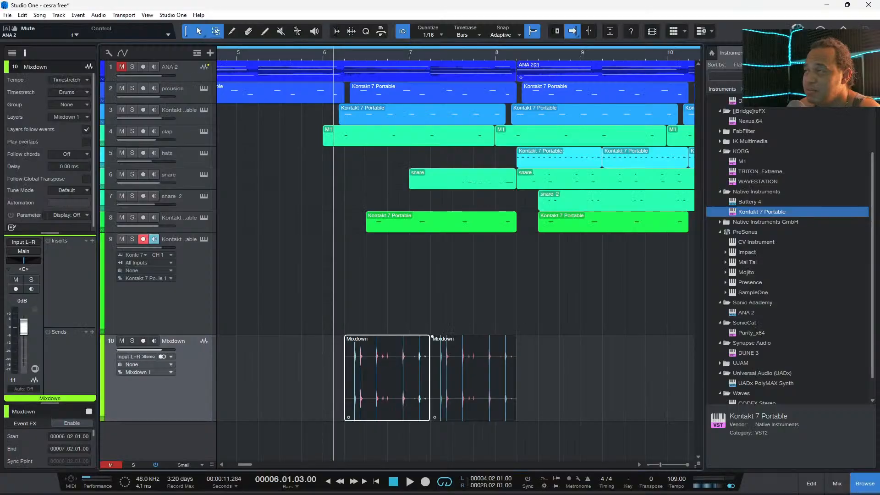
key("space")
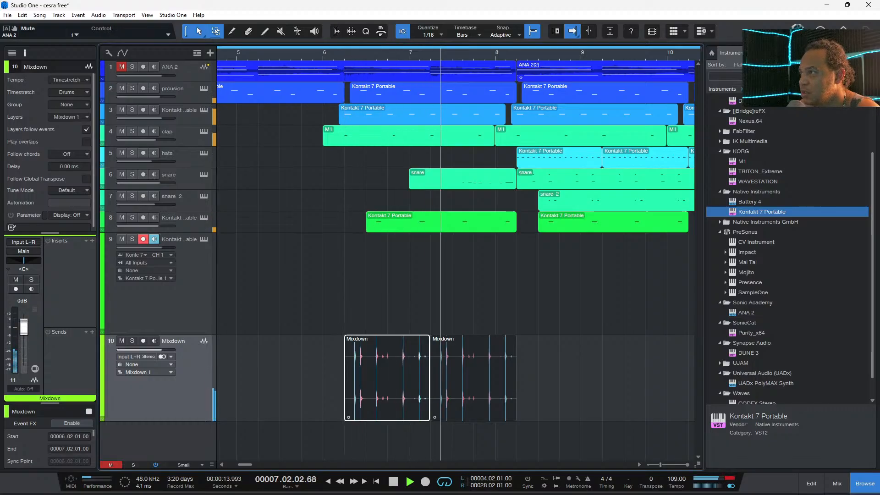
left_click(473, 378)
key("d")
key("d")
key("d")
key("d")
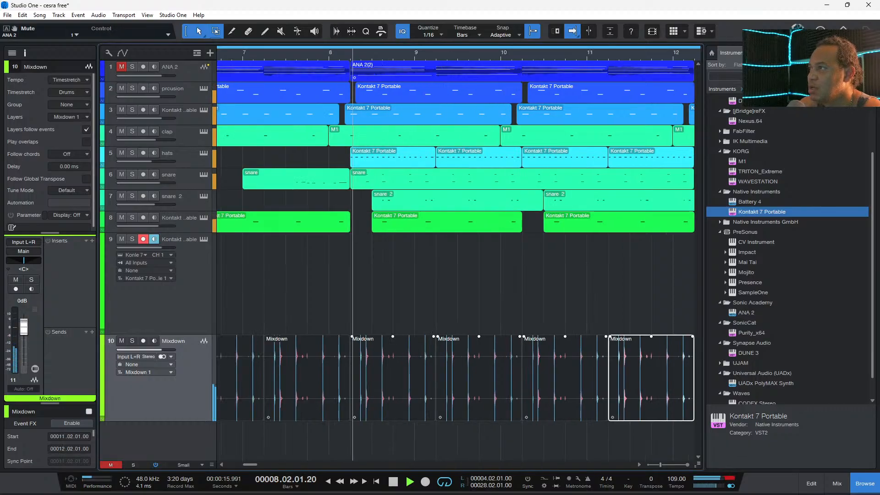
- Repeat the last Mixdown event along track 10 until the copies reach bar 29 beat 2
key("w")
key("w")
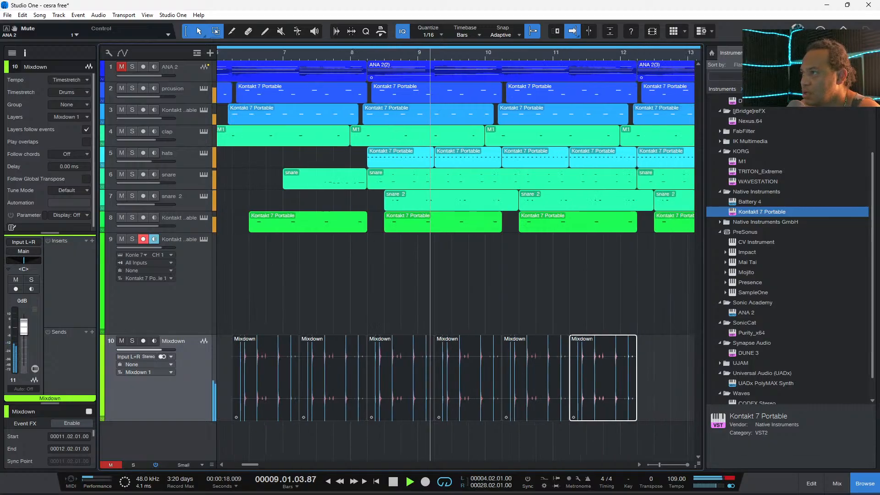
key("w")
key("w")
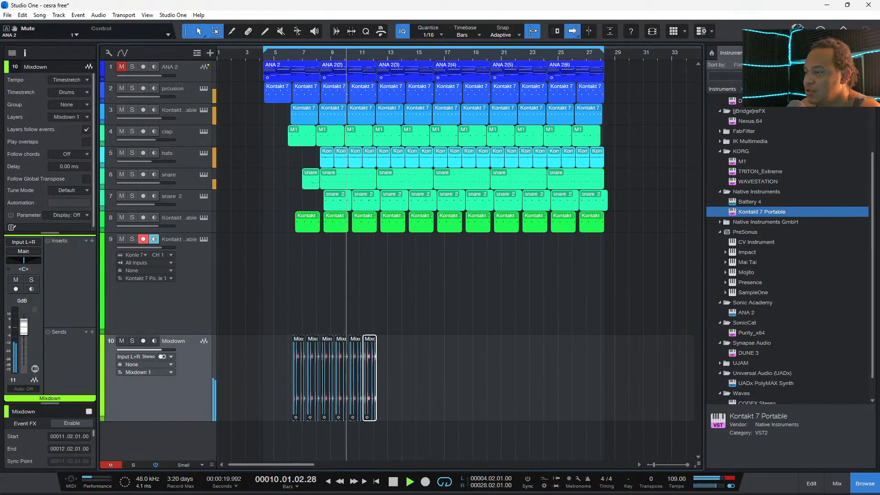
key("d")
key("d")
key("d")
key("d")
key("d")
key("d")
key("d")
key("d")
key("d")
key("d")
key("d")
key("d")
key("d")
key("d")
key("d")
key("d")
key("d")
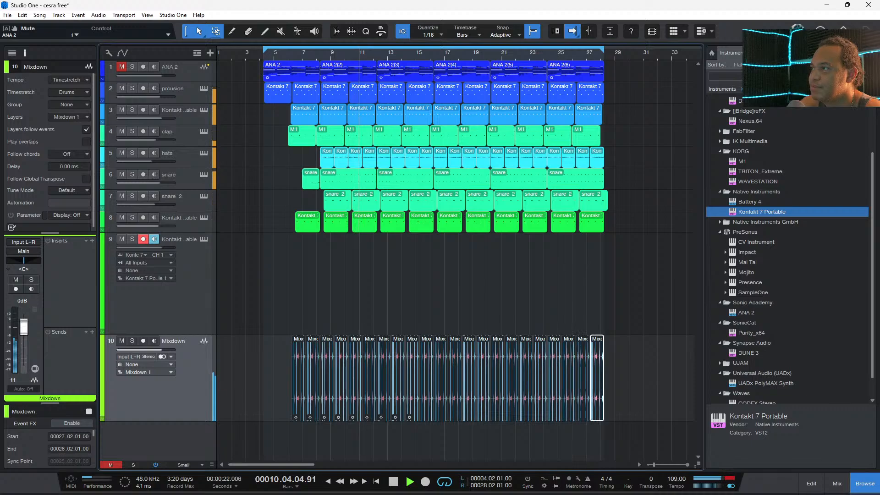
- Save the song and rename the Mixdown track as sfro
key("ctrl+s")
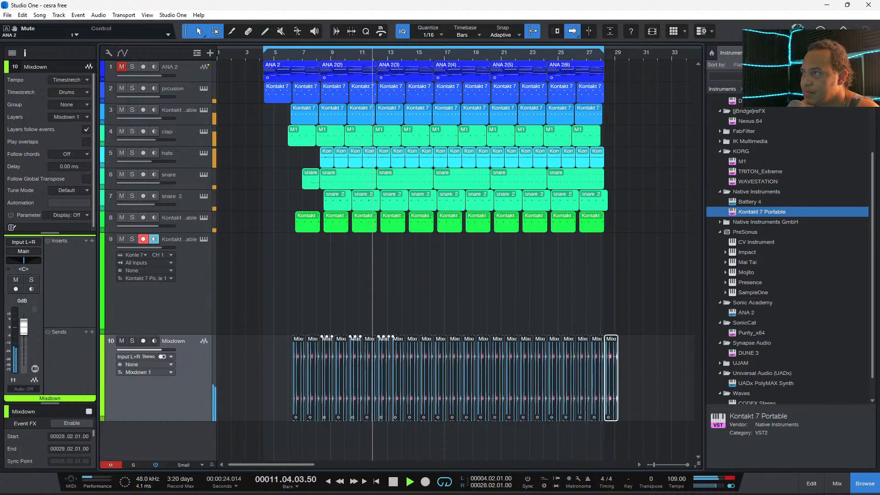
double_click(173, 341)
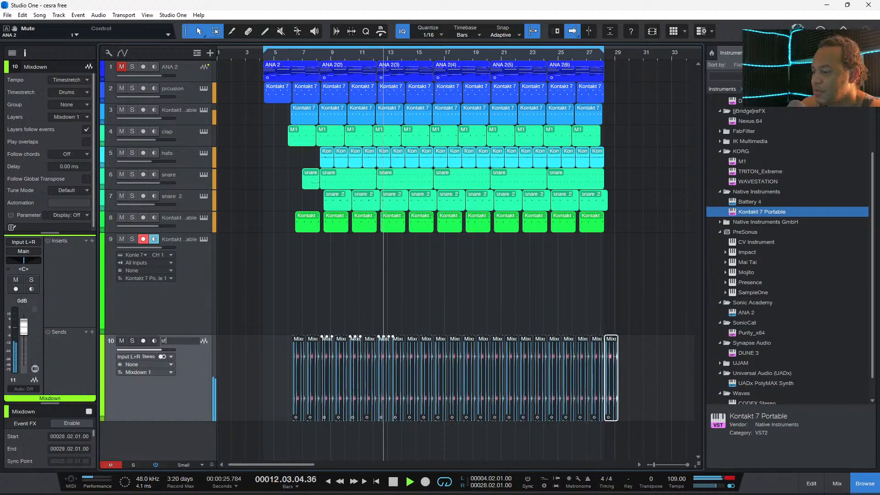
key("Return")
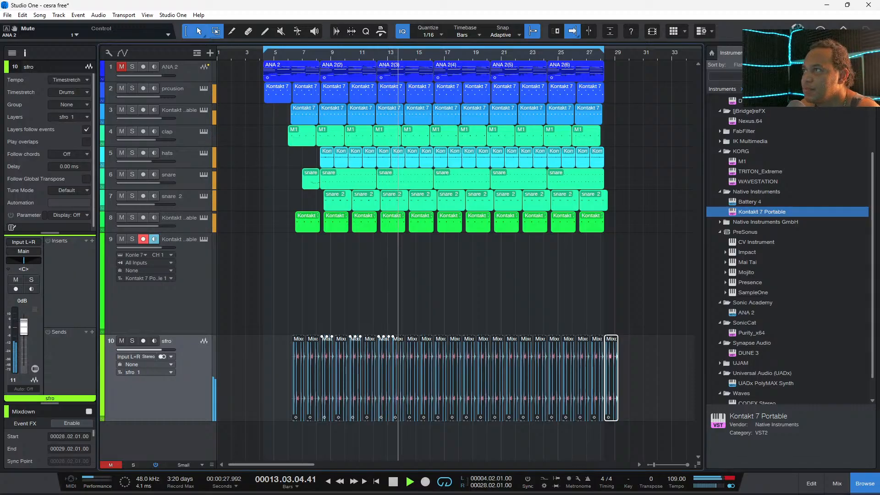
- Shrink the enlarged lanes of tracks 9 and 10 to the same compact height as the others and save the song
key("w")
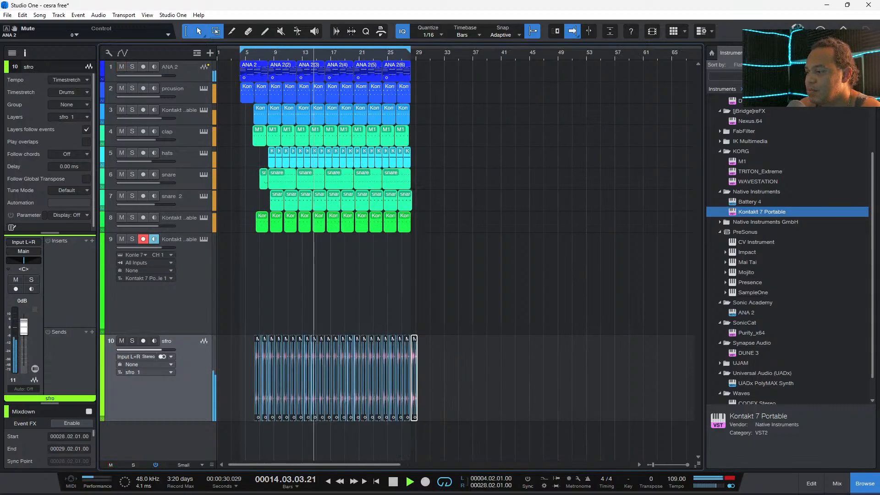
key("shift+w")
key("shift+w")
key("shift+e")
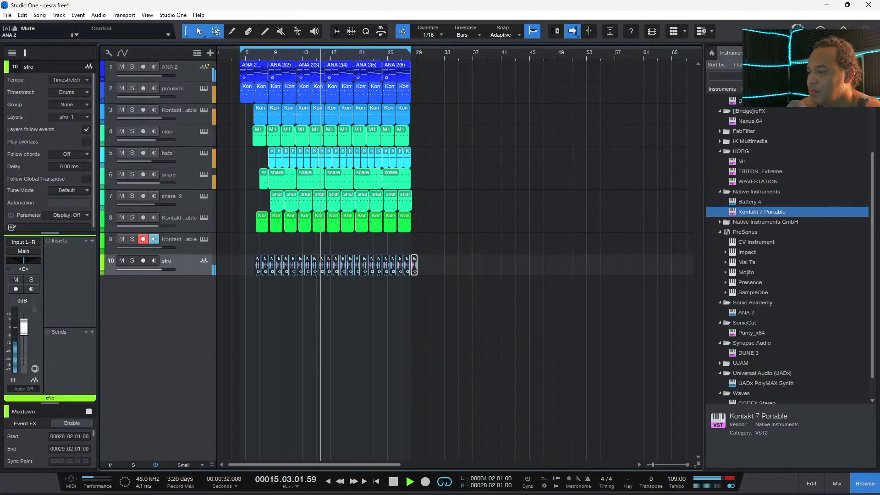
key("ctrl+s")
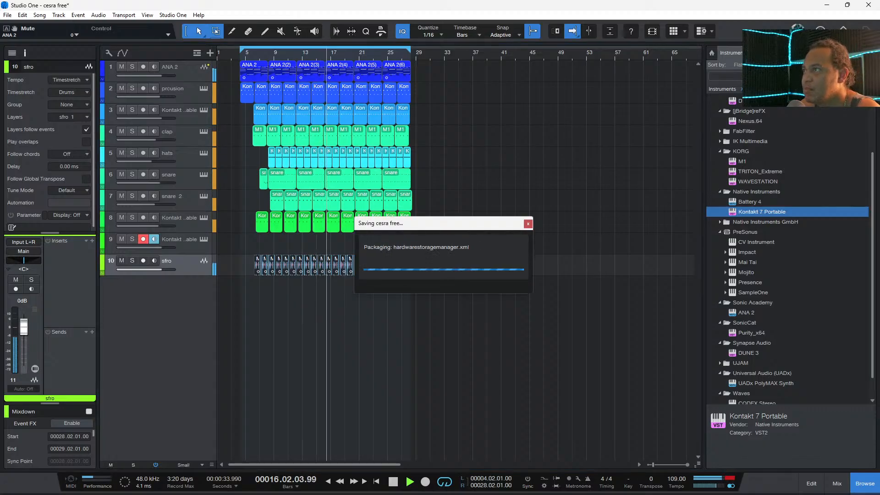
- Stop playback and remove the Shakerz Loopz (4) instrument from track 9's Kontakt without saving its changes
key("space")
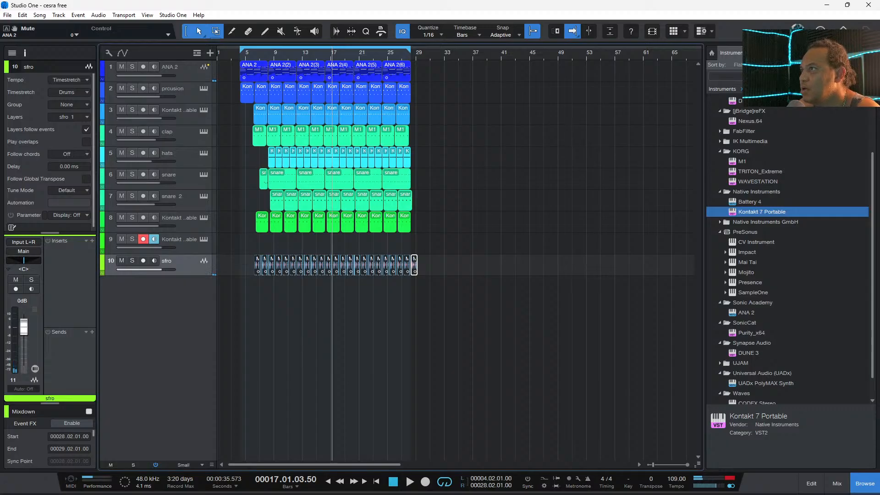
left_click_drag(762, 211, 720, 232)
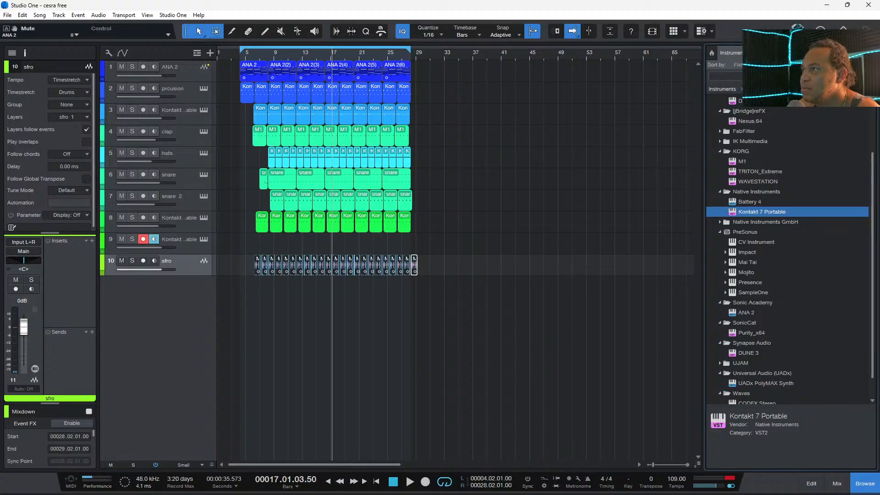
left_click(179, 240)
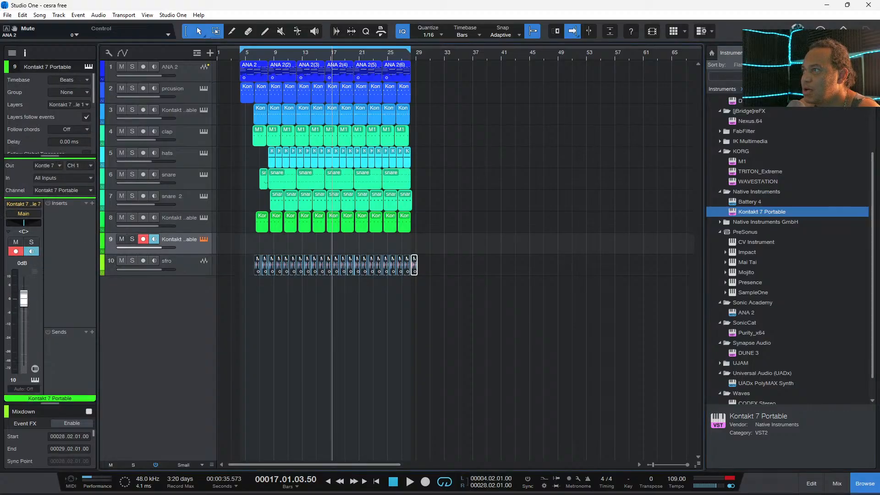
left_click(203, 239)
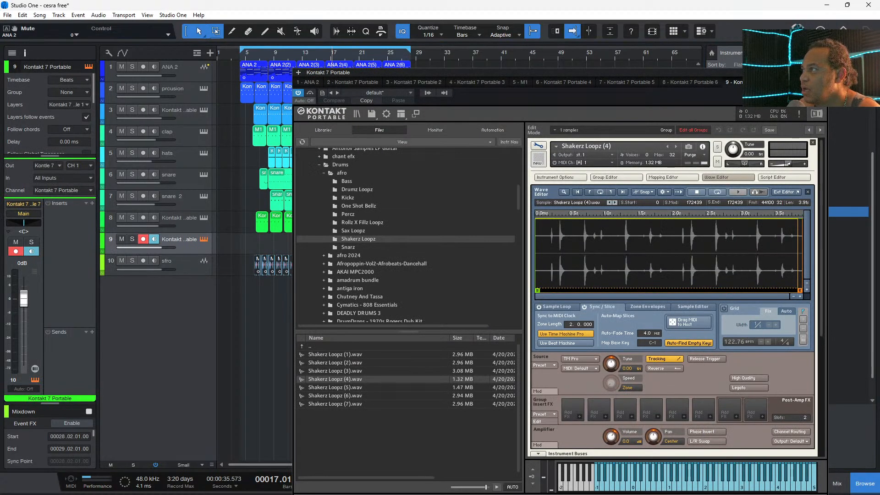
left_click(813, 142)
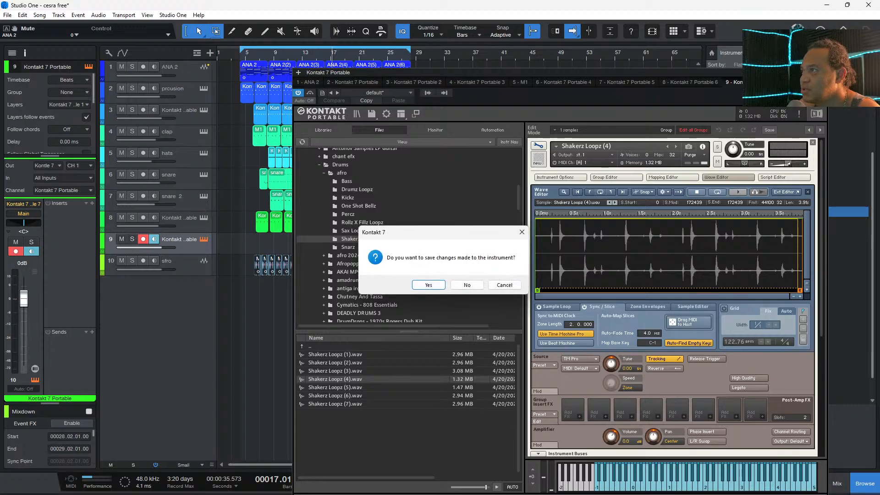
left_click(467, 286)
- Load Electric Sunburst Deluxe.nki from the Session Guitarist library on track 9 and choose the Prime Time pattern set with the Electro Prime Time sound preset
left_click(323, 131)
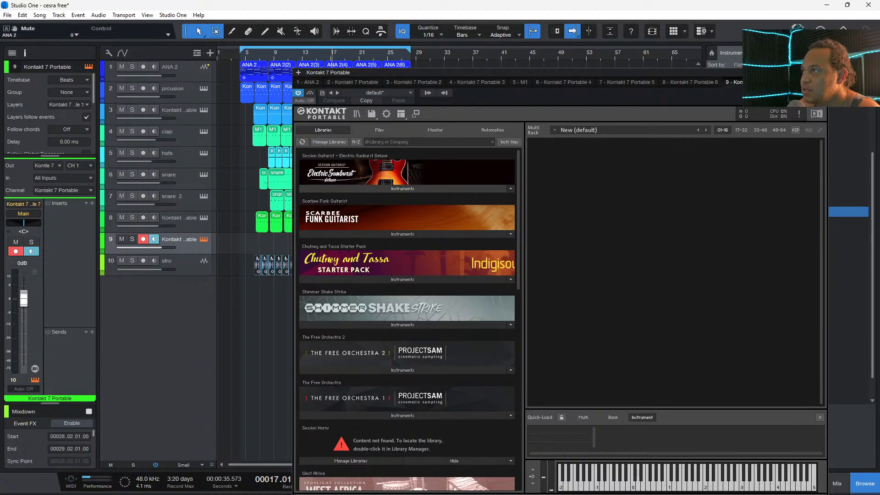
left_click(403, 188)
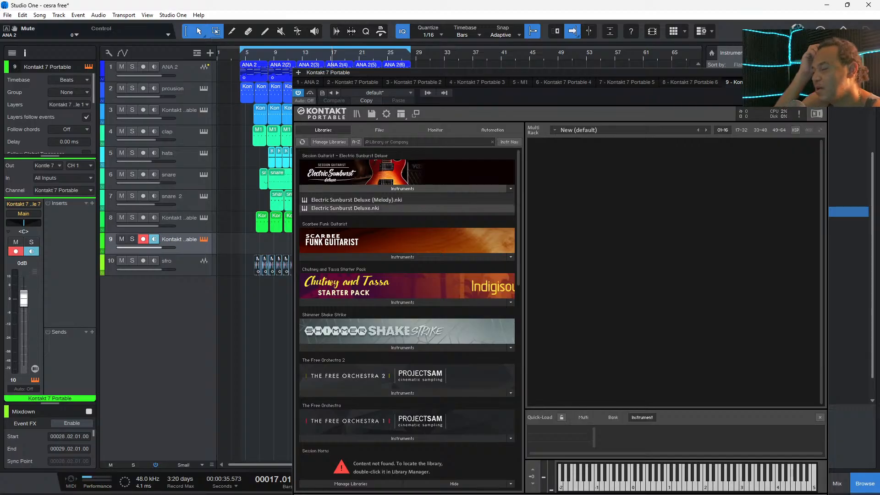
double_click(345, 208)
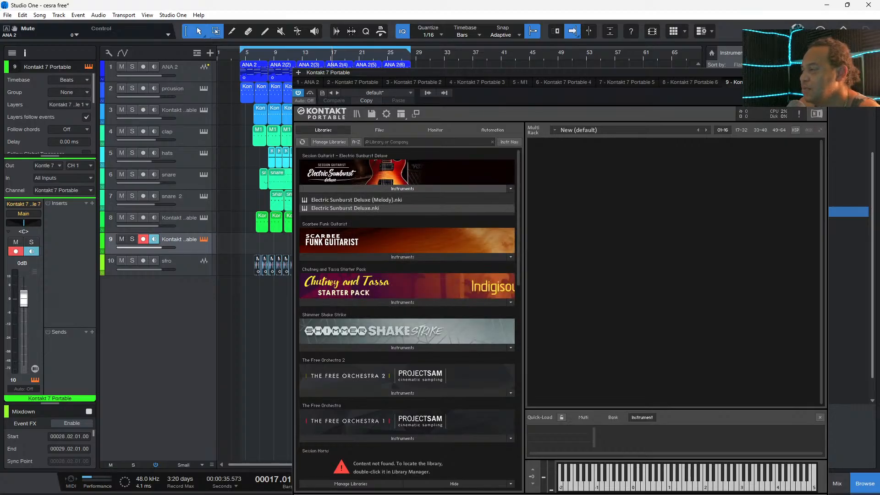
left_click_drag(541, 72, 434, 57)
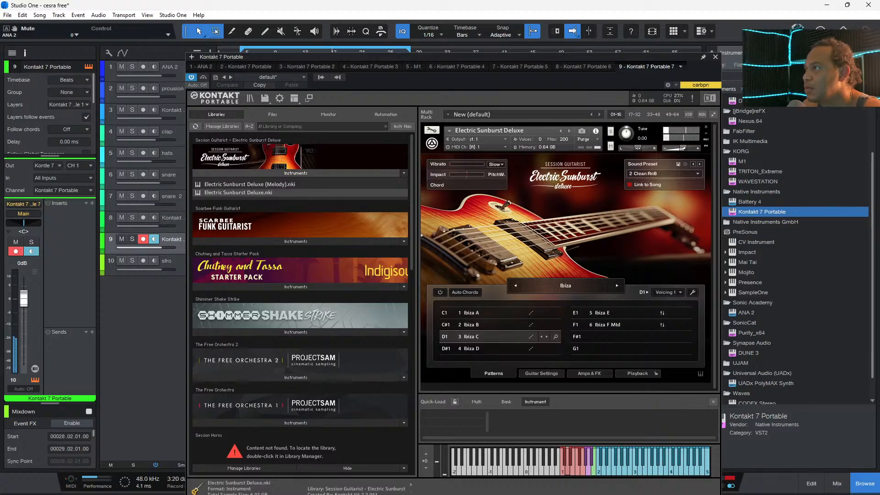
left_click(617, 285)
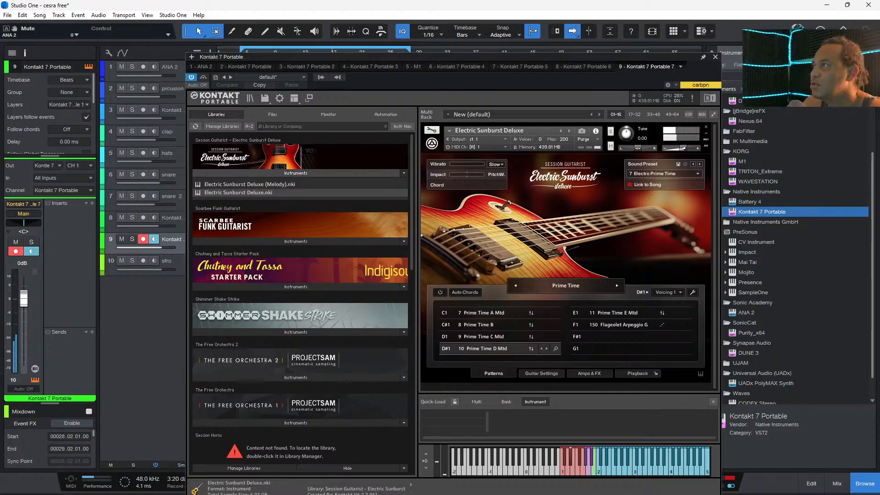
key("Escape")
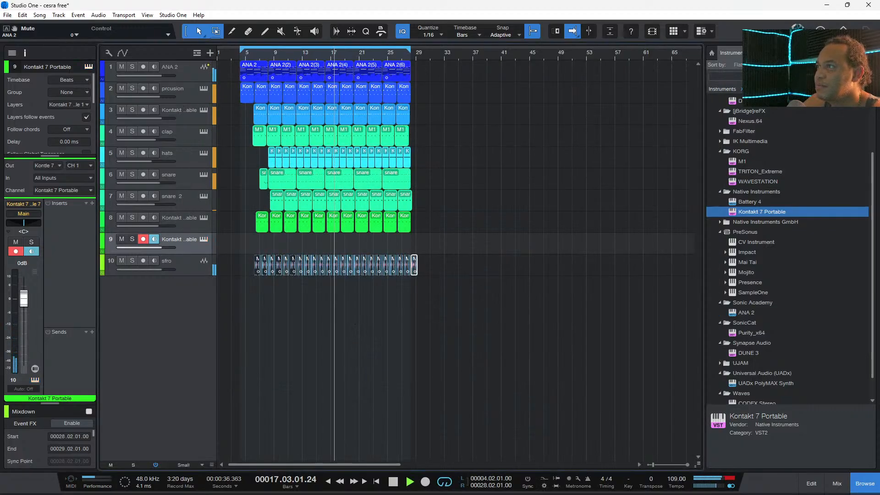
- Rehearse the guitar over the song's playback and raise track 9's volume to +2.2 dB
key("space")
key("space")
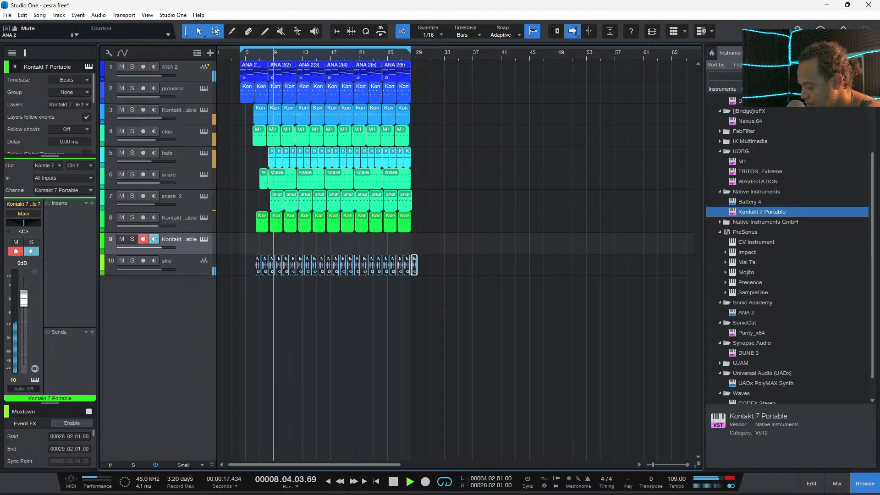
key("space")
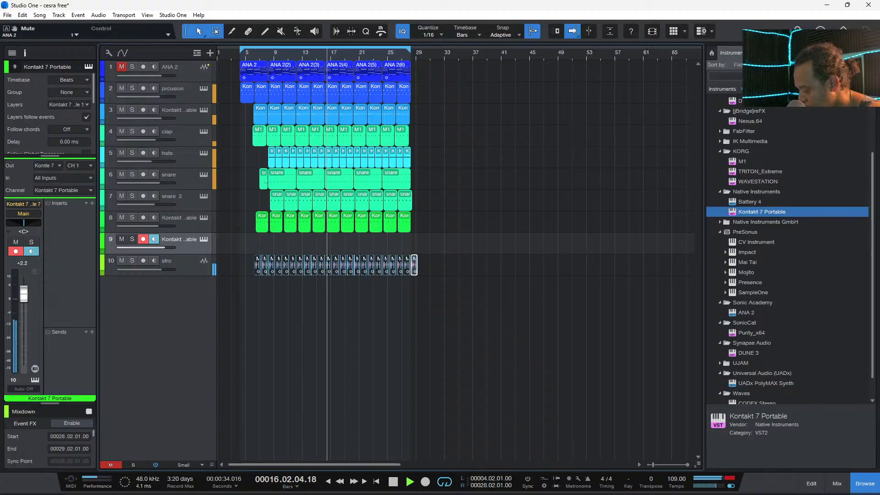
key("space")
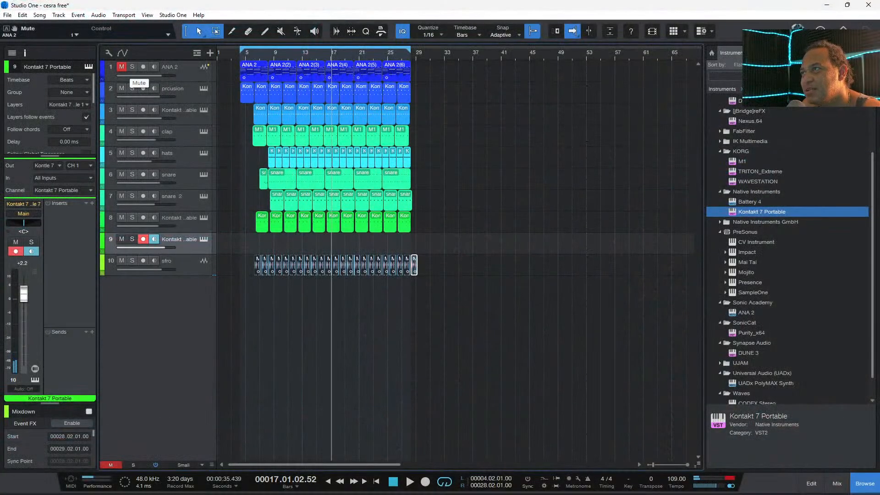
- Unmute ANA 2, start playback near bar 2 and record a guitar chord part on track 9, ending in bar 12
left_click(225, 55)
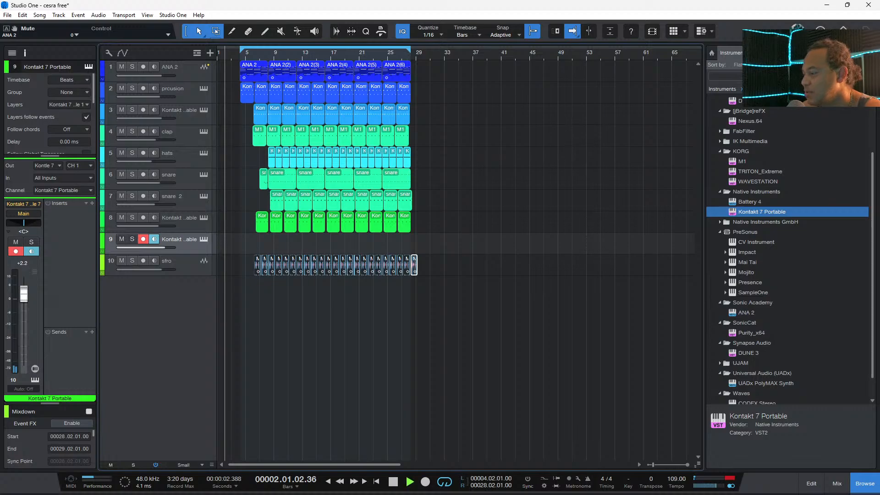
key("space")
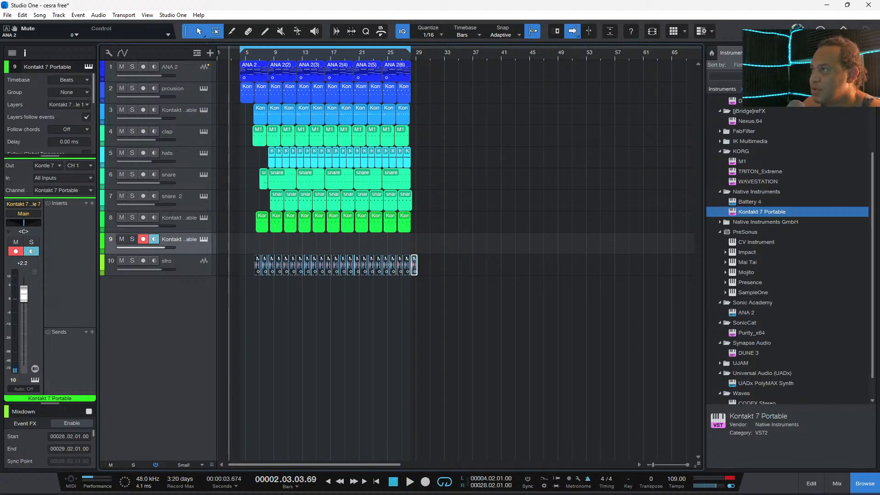
key("space")
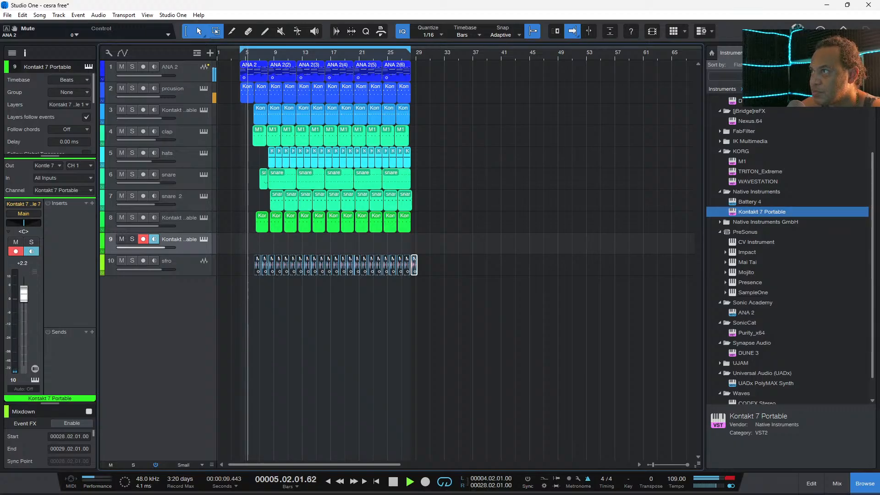
key("KP_Multiply")
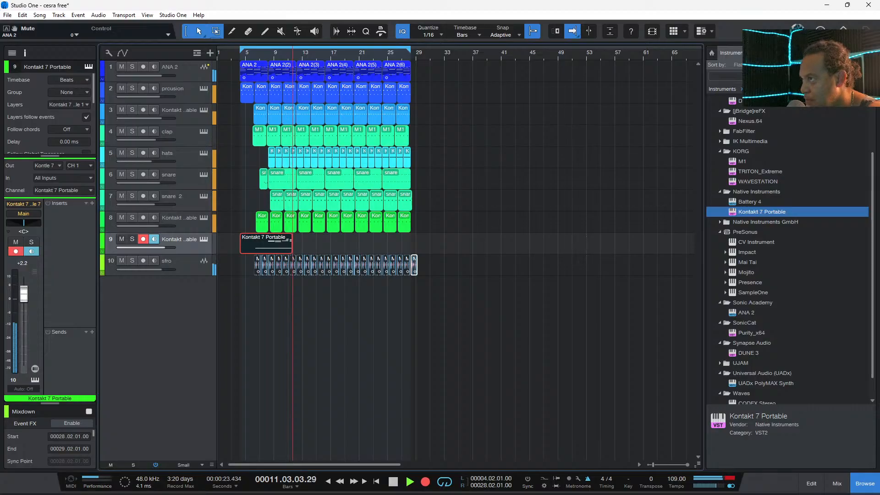
key("space")
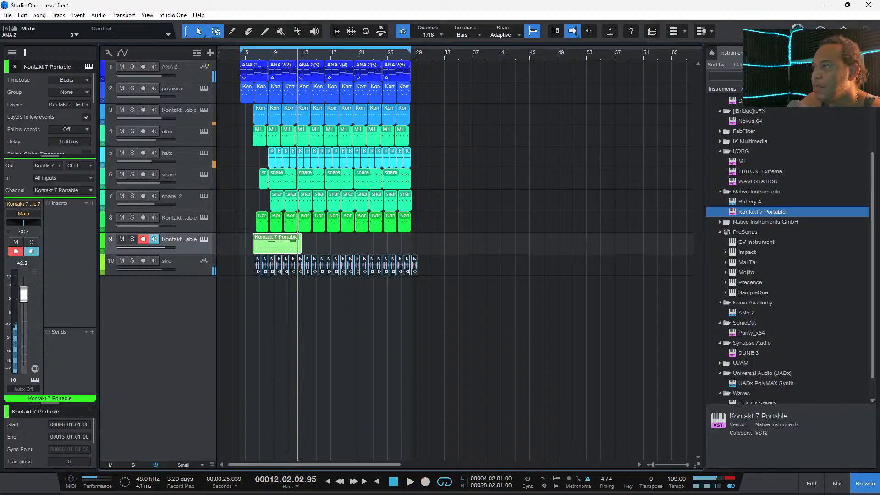
- Mute ANA 2, play back the recorded guitar part and enlarge track 9's lane to show its notes
key("KP_0")
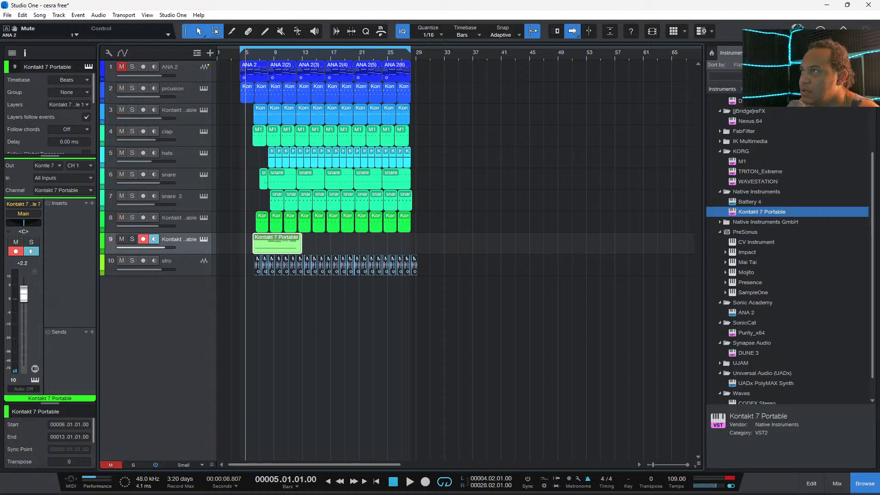
key("space")
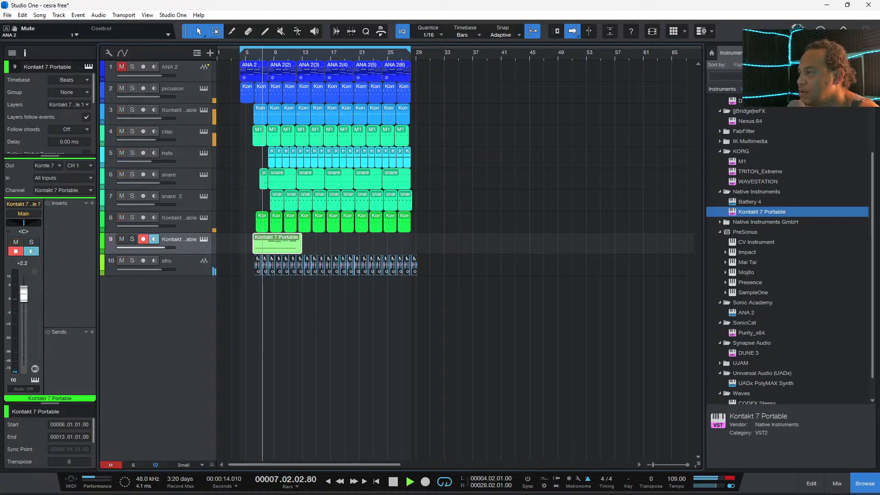
key("e")
key("e")
key("e")
key("e")
key("e")
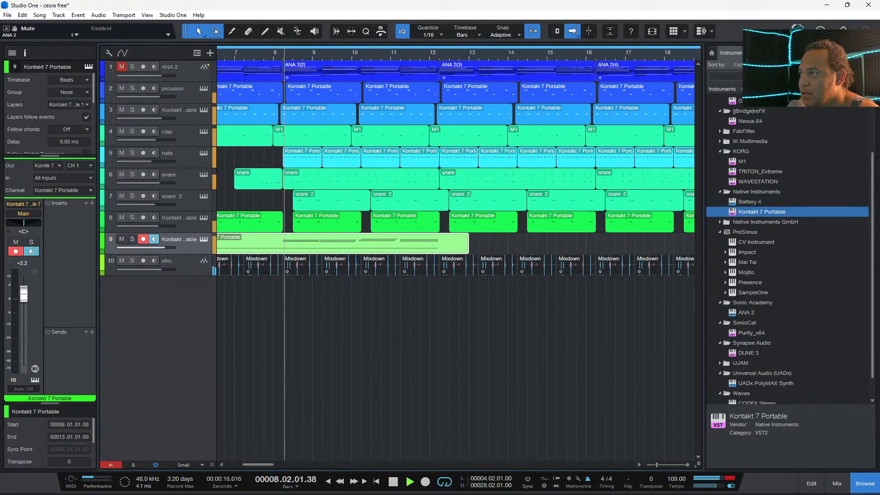
scroll(294, 72, "left", 3)
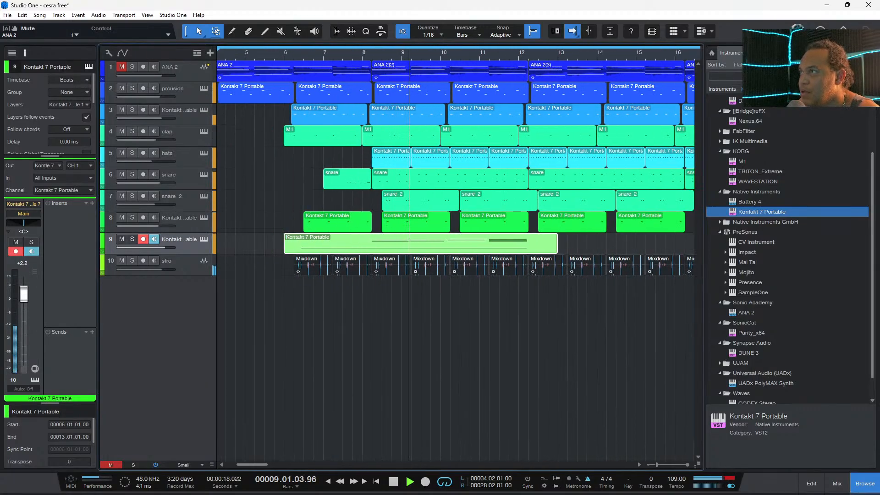
left_click(294, 53)
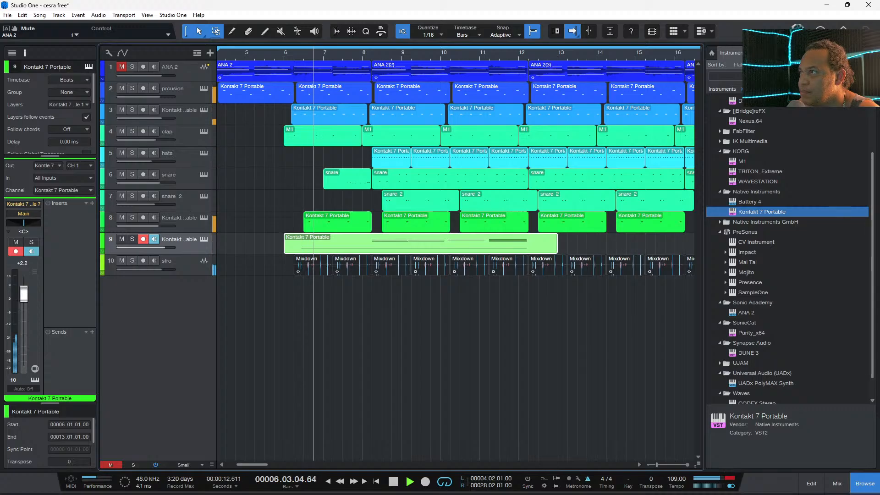
left_click_drag(160, 254, 160, 302)
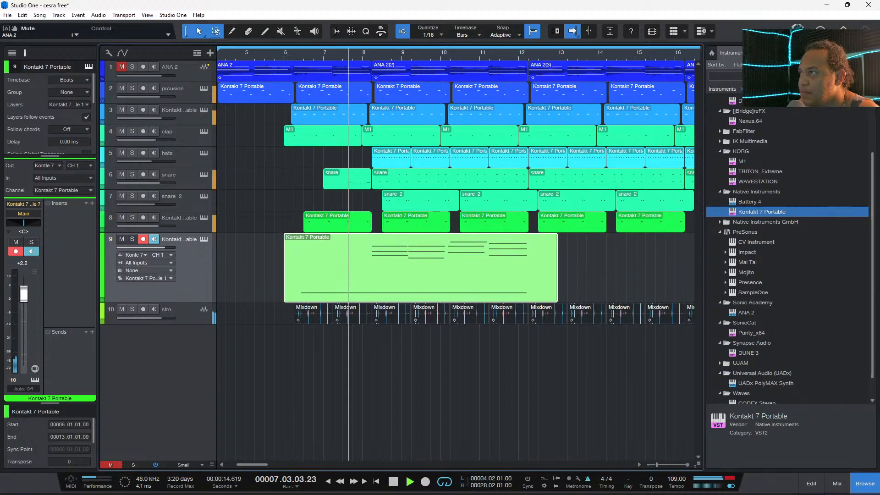
- Trim the empty beginning of the guitar event on track 9 so it starts at bar 8 beat 2
left_click(572, 31)
left_click_drag(285, 293, 372, 293)
key("f")
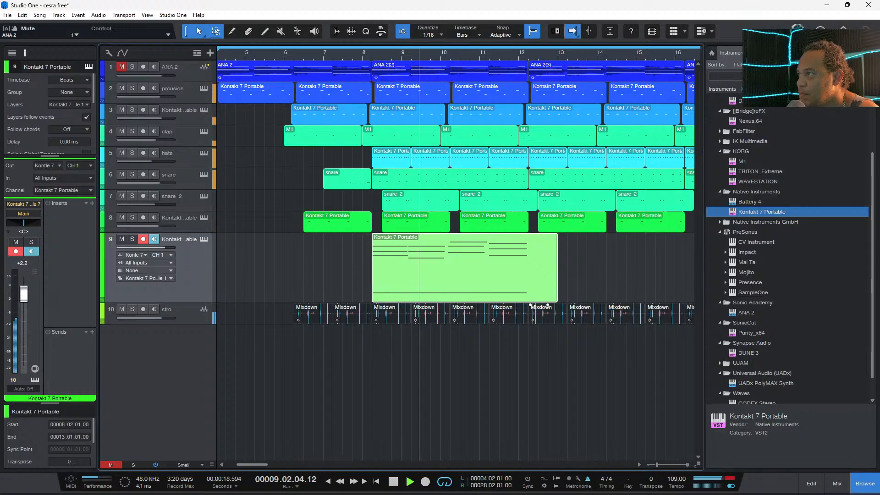
- Move the trimmed guitar event earlier to start at 8.1.4 and play it against the beat
key("e")
key("e")
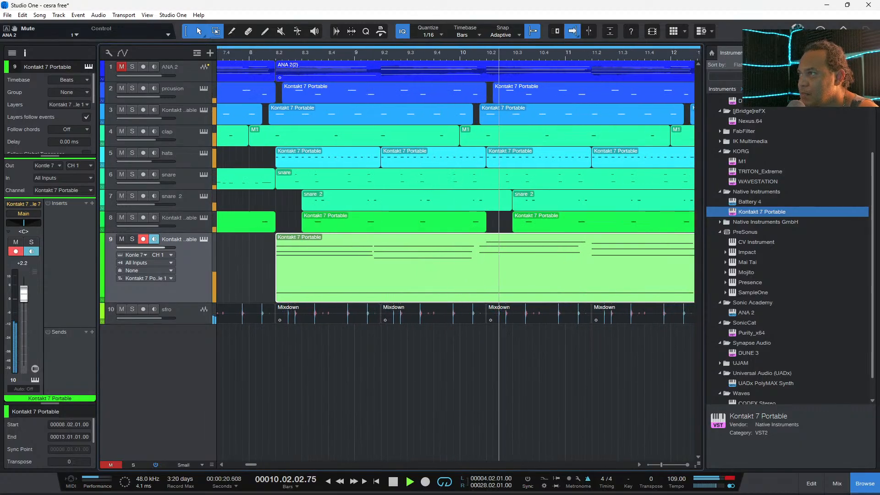
key("space")
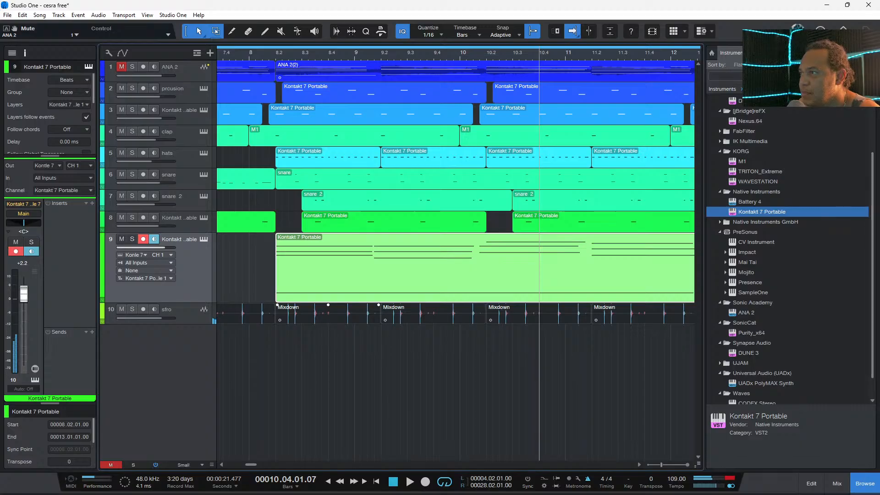
left_click_drag(338, 274, 331, 273)
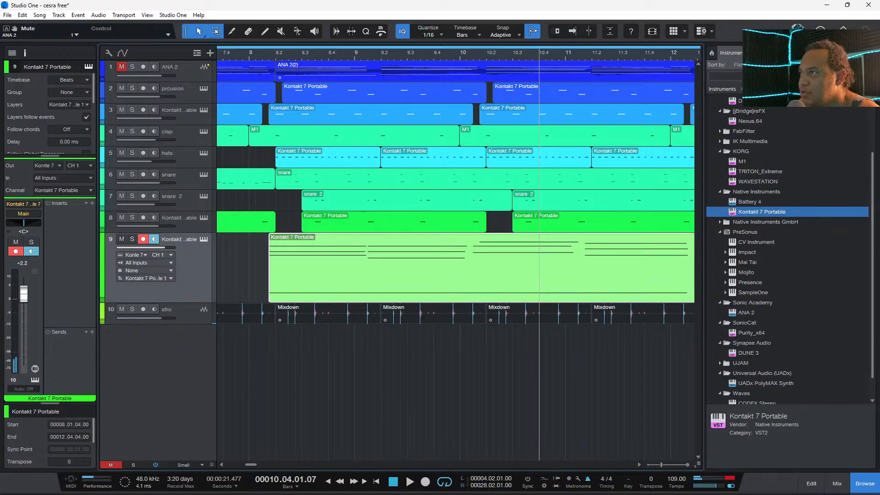
key("f")
key("space")
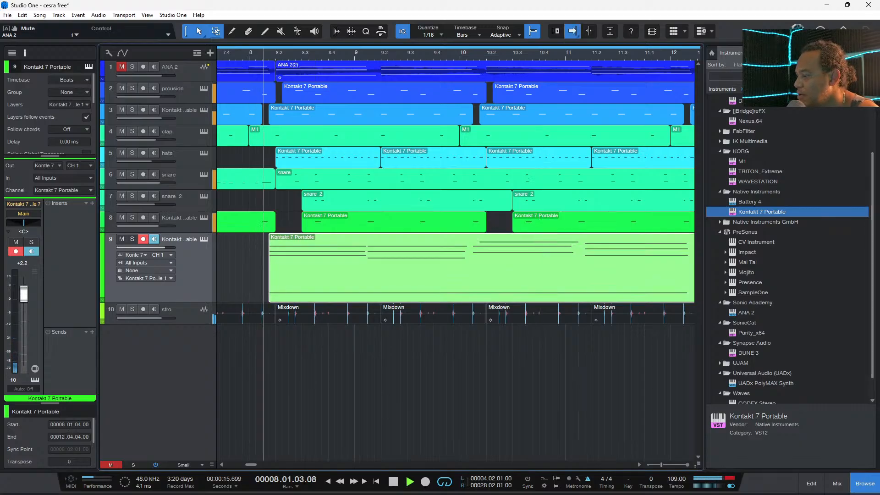
- Shift the guitar event on track 9 to start at 8.1.3 and listen to its timing
left_click(331, 273)
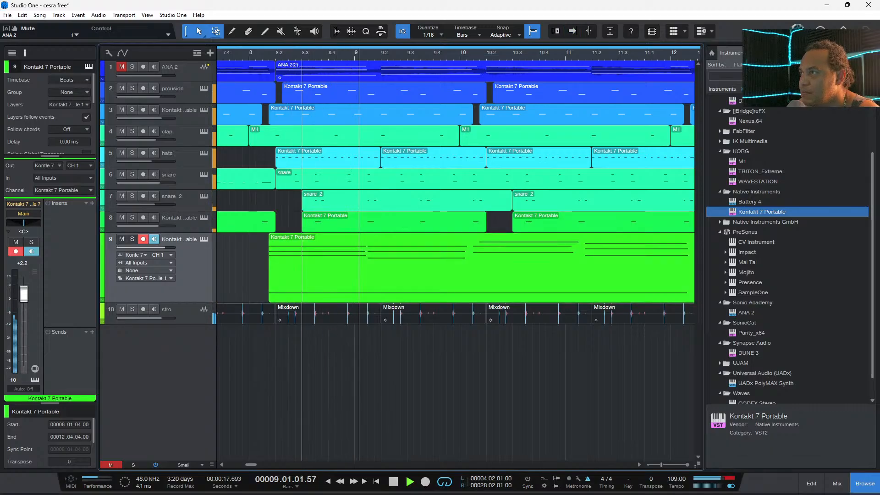
left_click_drag(331, 274, 325, 273)
key("f")
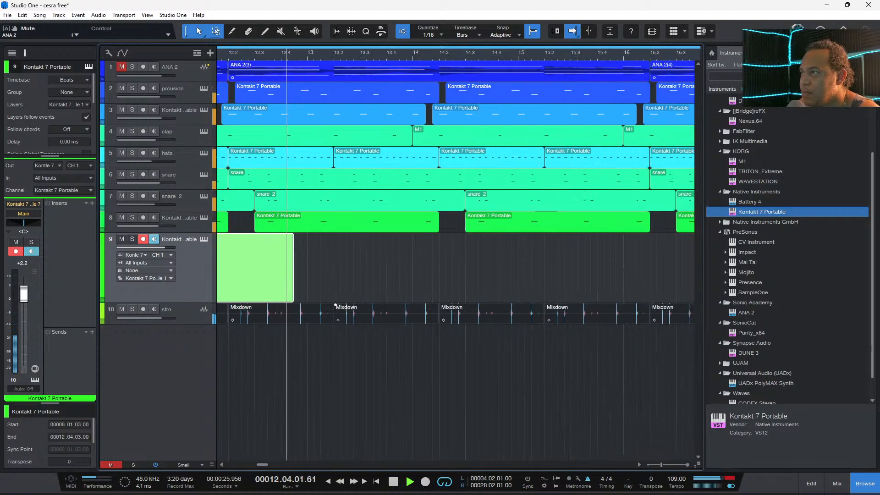
scroll(386, 313, "left", 10)
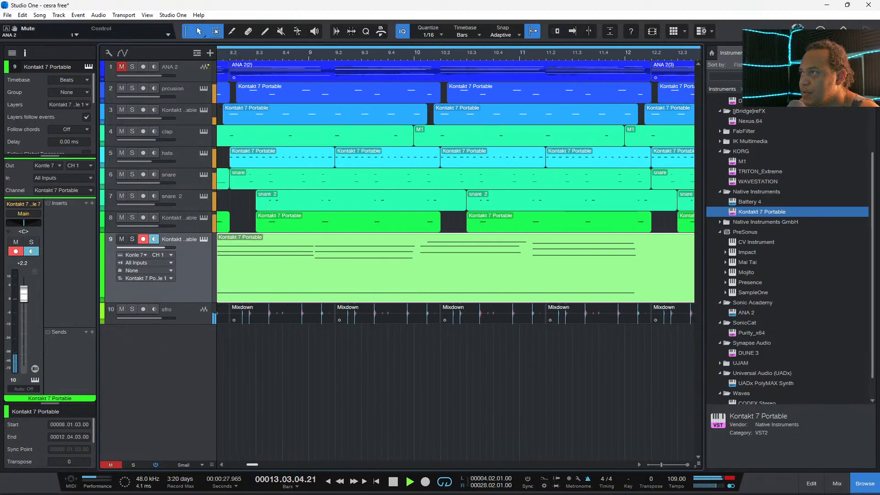
- Shift the guitar event on track 9 earlier to start at 8.1.1 and replay it against the beat
left_click(286, 52)
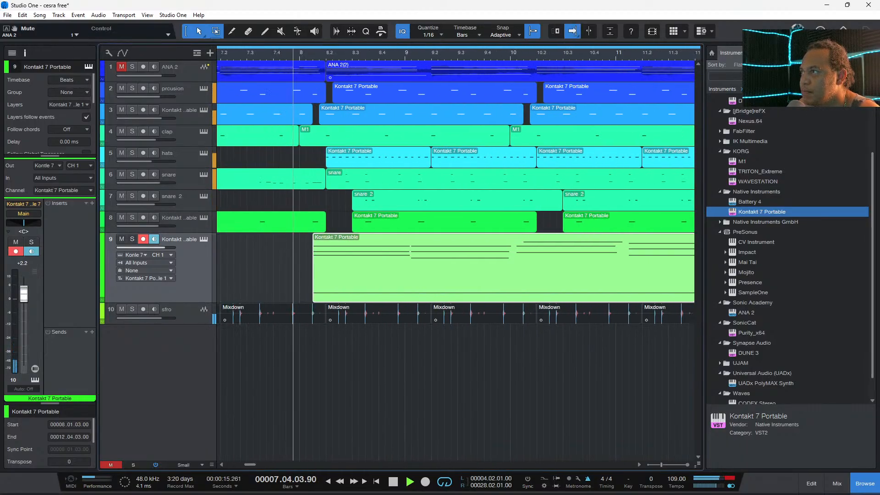
left_click_drag(351, 288, 341, 287)
right_click(341, 288)
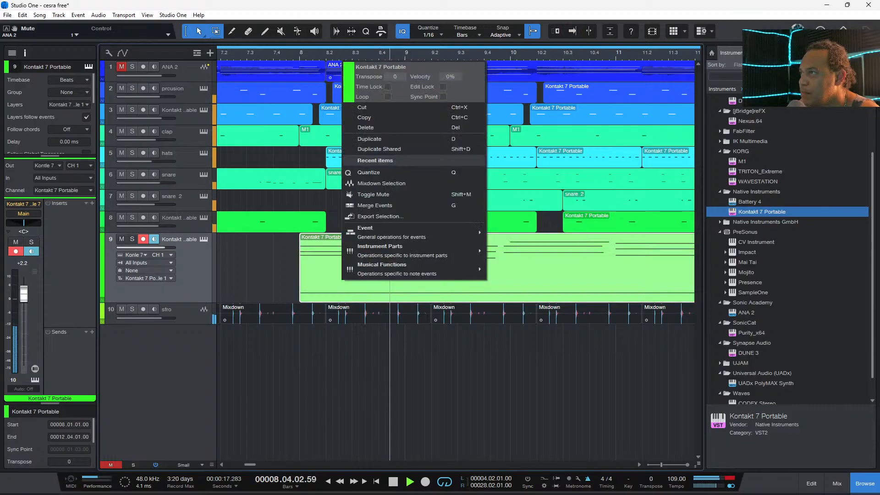
key("Escape")
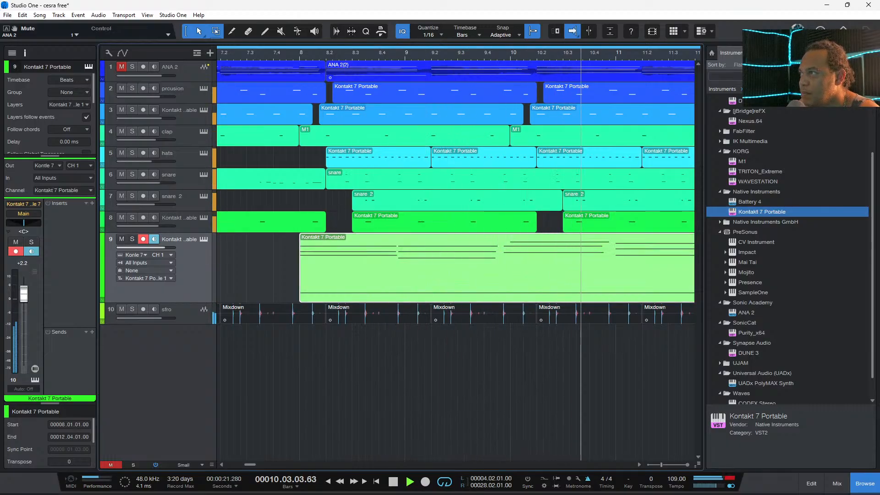
left_click(249, 53)
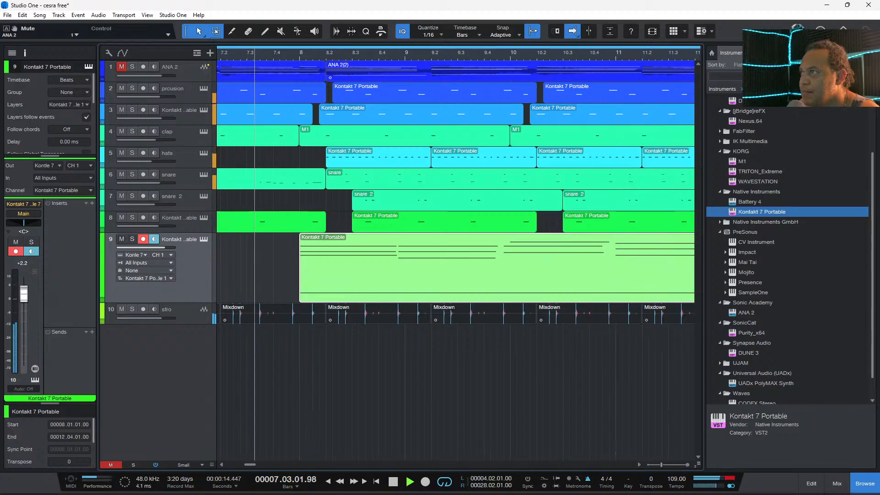
- Move the guitar event on track 9 to start at 8.2.1, check its Electric Sunburst instrument and replay it from there
left_click_drag(389, 286, 421, 287)
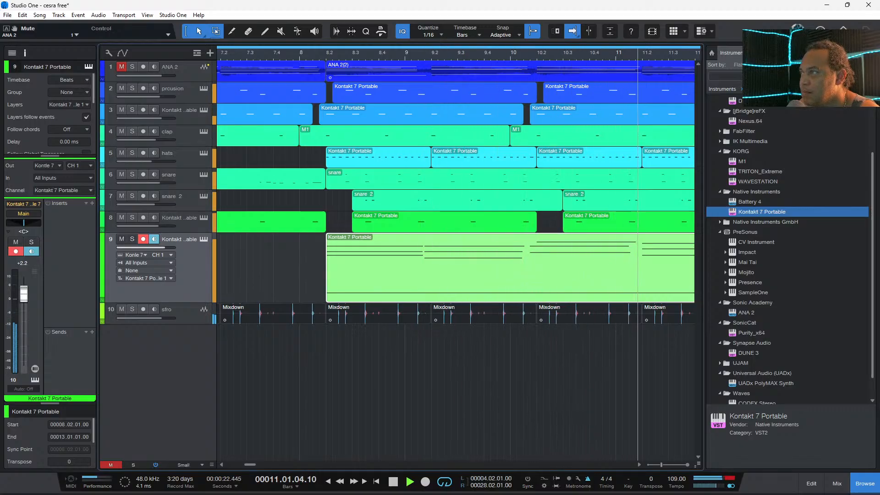
key("space")
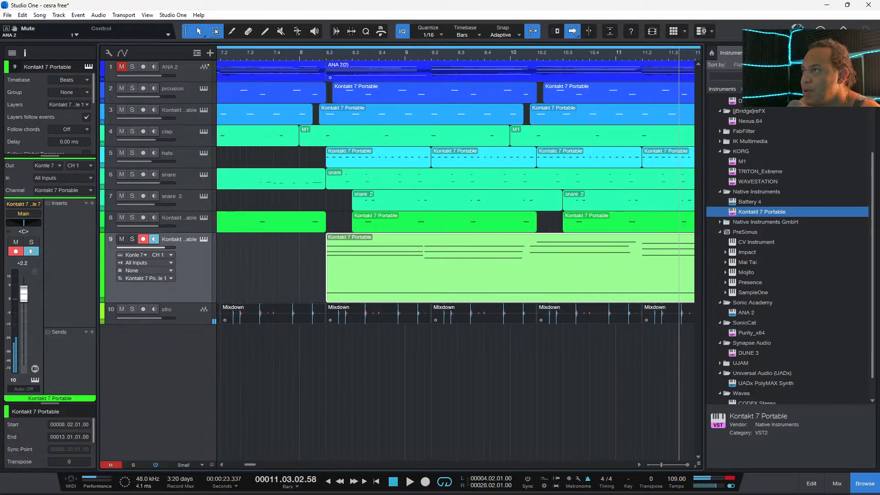
left_click(204, 239)
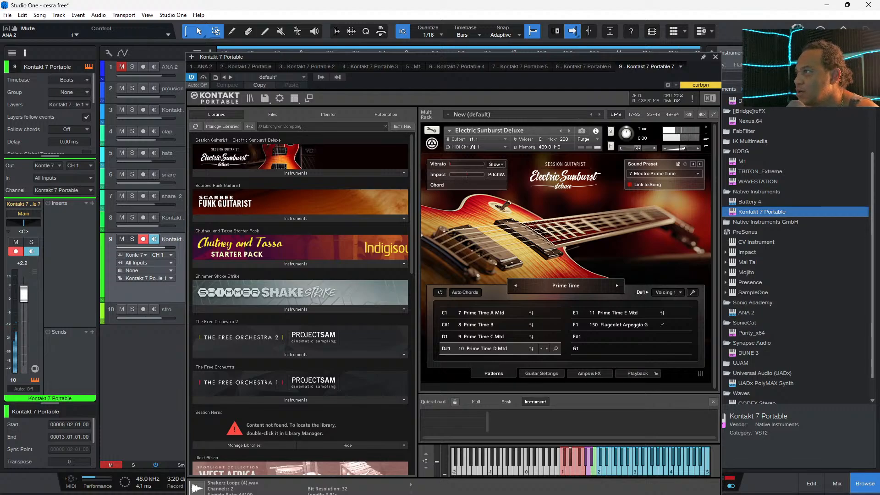
left_click(715, 57)
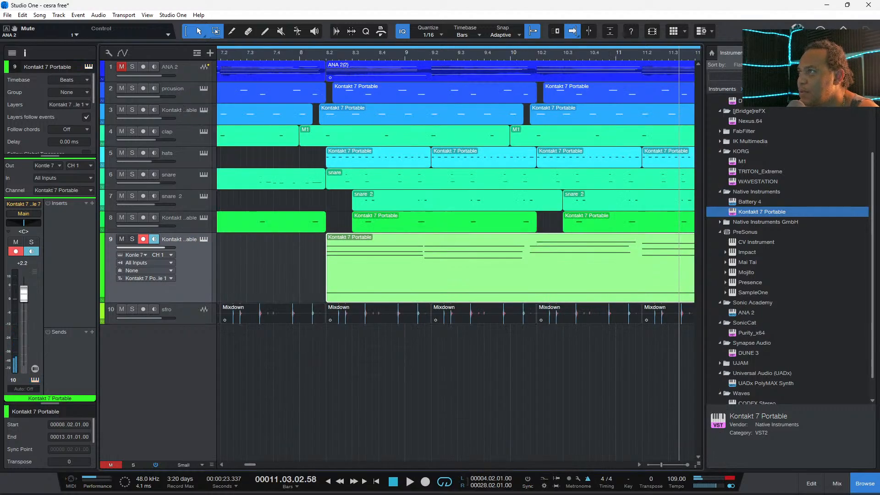
left_click(326, 53)
key("space")
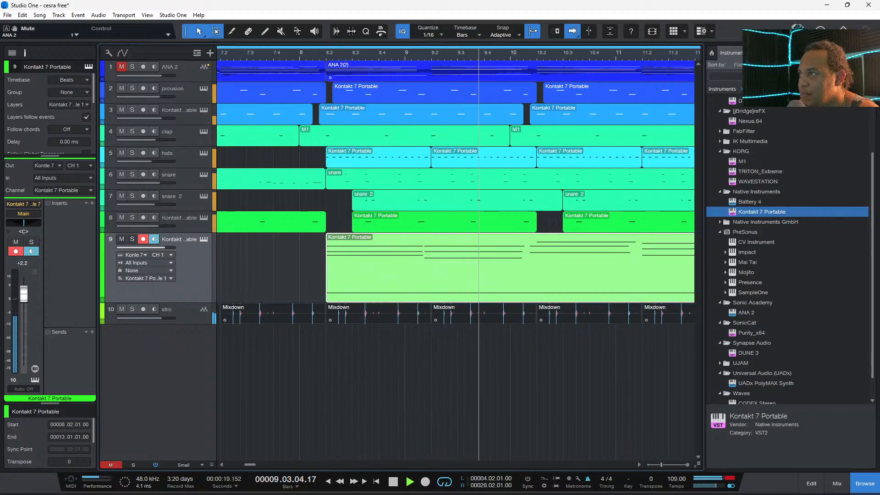
- Extend the guitar event's start back to 8.1.4, then solo track 9 and listen to the guitar alone
left_click_drag(327, 273, 320, 273)
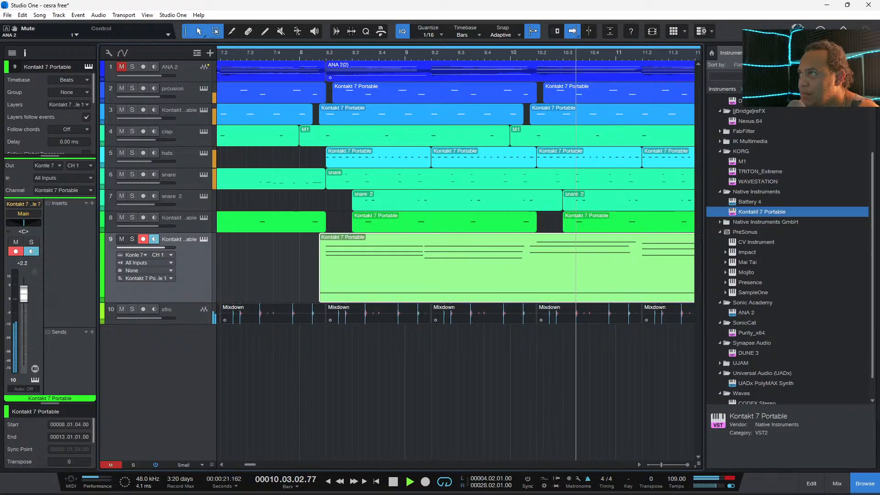
left_click(320, 52)
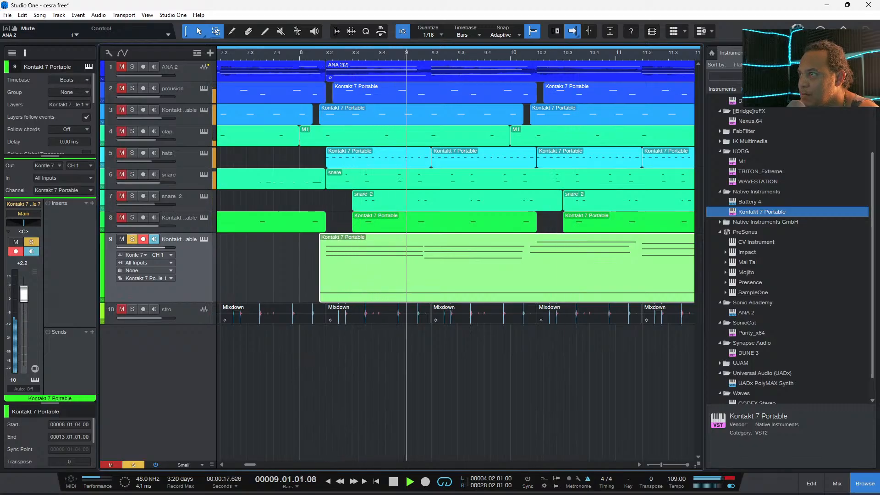
key("s")
key("space")
key("space")
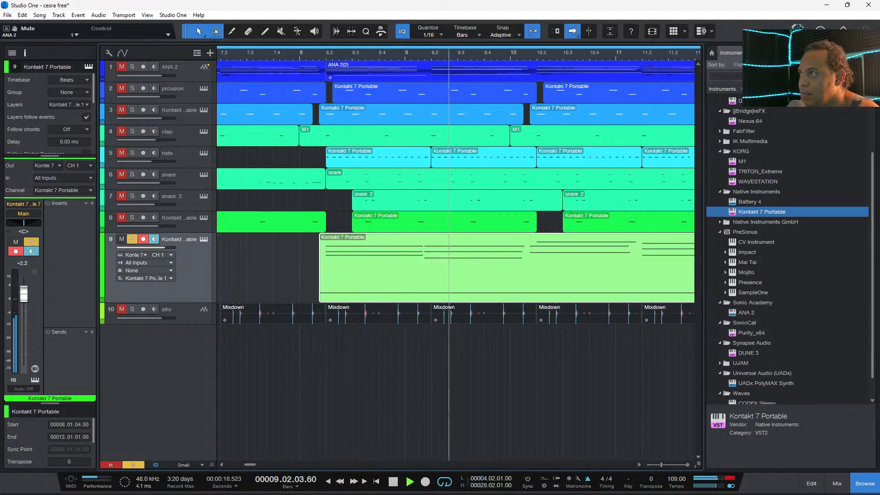
key("space")
key("space")
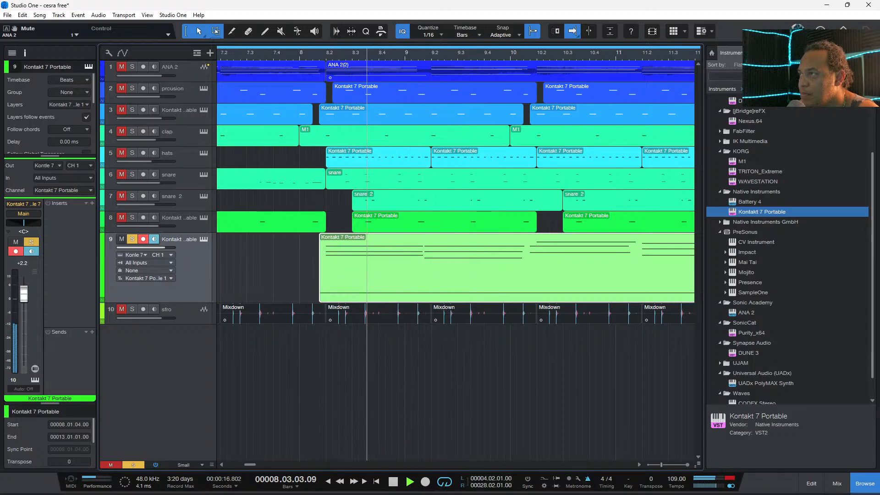
- Delete the recorded guitar event from track 9
key("e")
key("e")
key("e")
key("e")
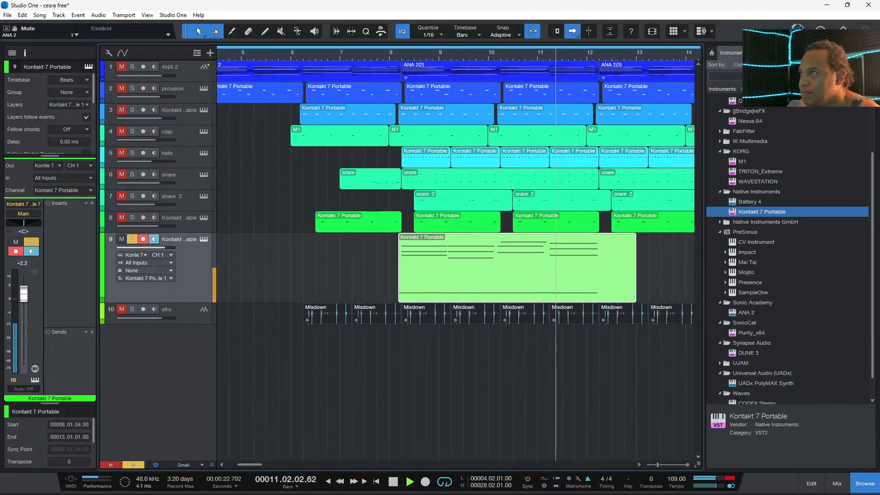
key("ctrl+d")
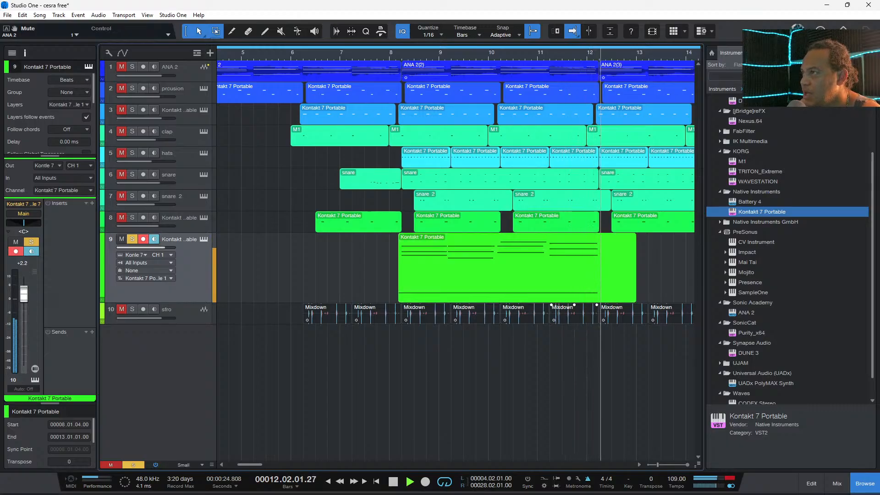
key("Delete")
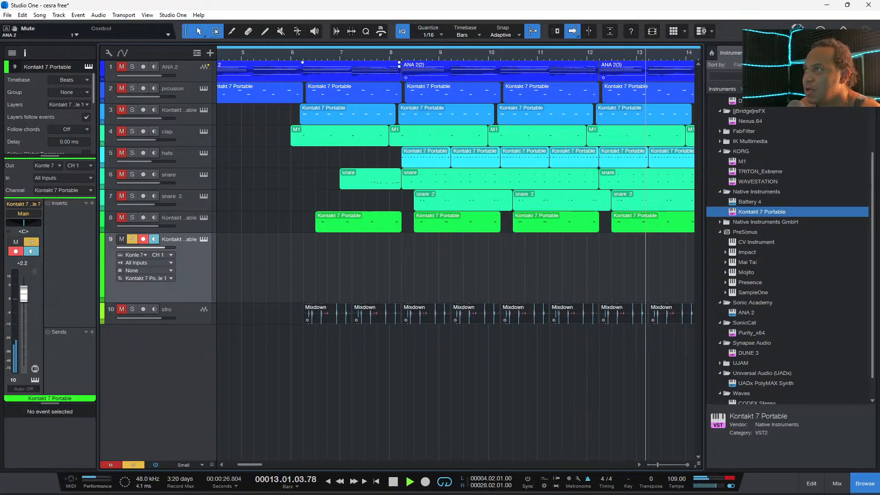
- Solo tracks 2 to 7 alongside track 9 and record a new guitar take starting near bar 4
left_click_drag(132, 88, 132, 197)
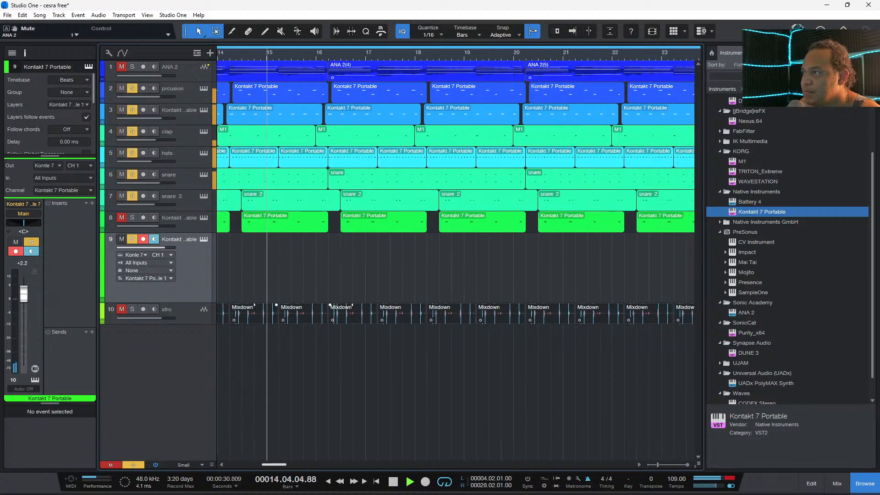
scroll(456, 262, "left", 10)
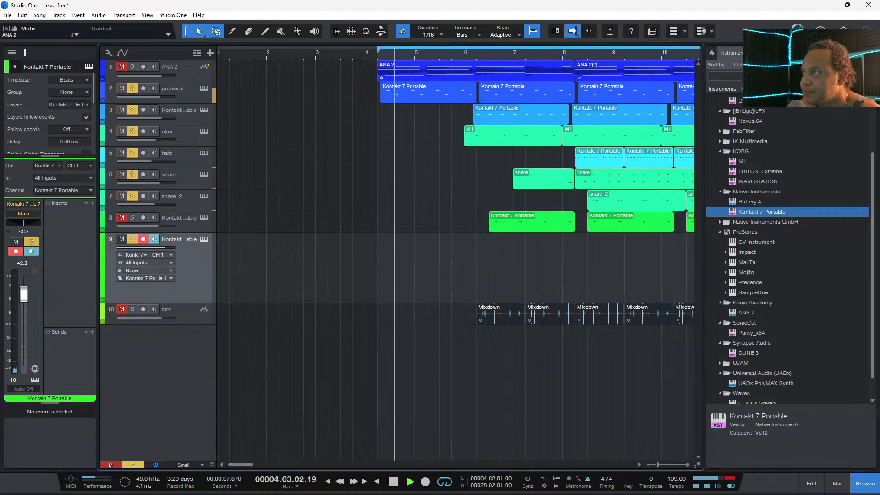
key("KP_Multiply")
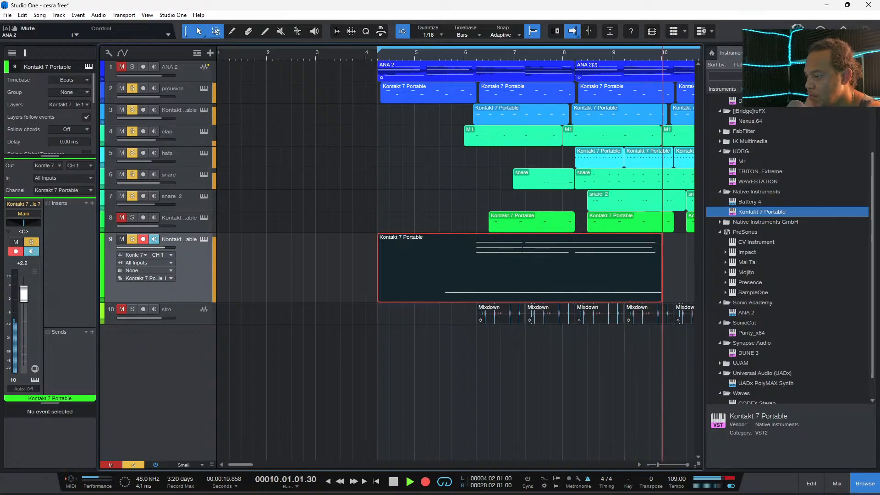
key("space")
- Play back the new guitar take, unsolo tracks 2 to 7 and delete the take from track 9
left_click(467, 34)
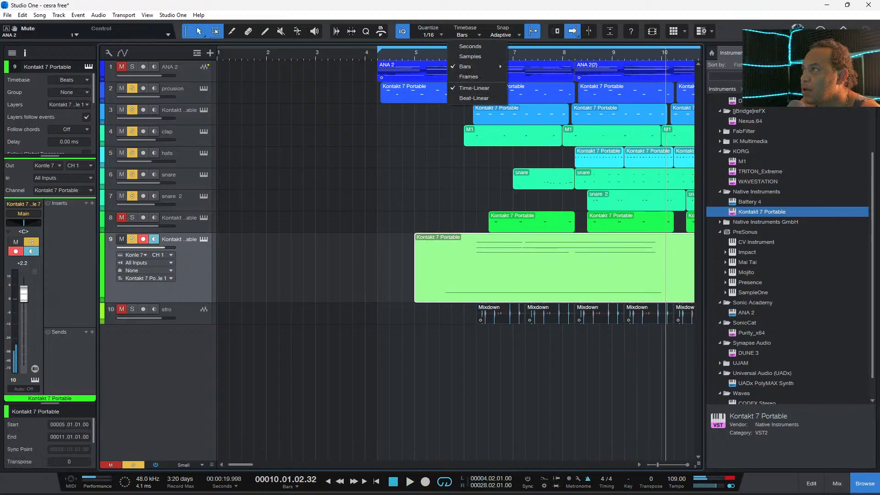
key("Escape")
key("space")
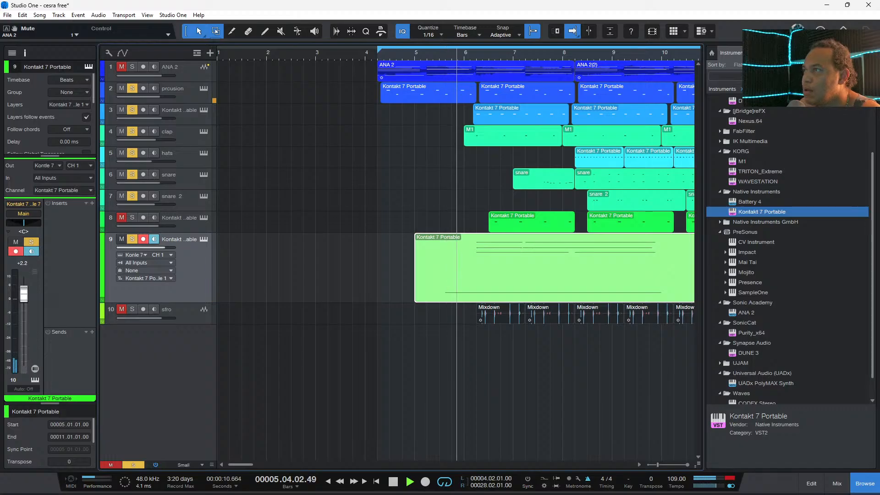
key("space")
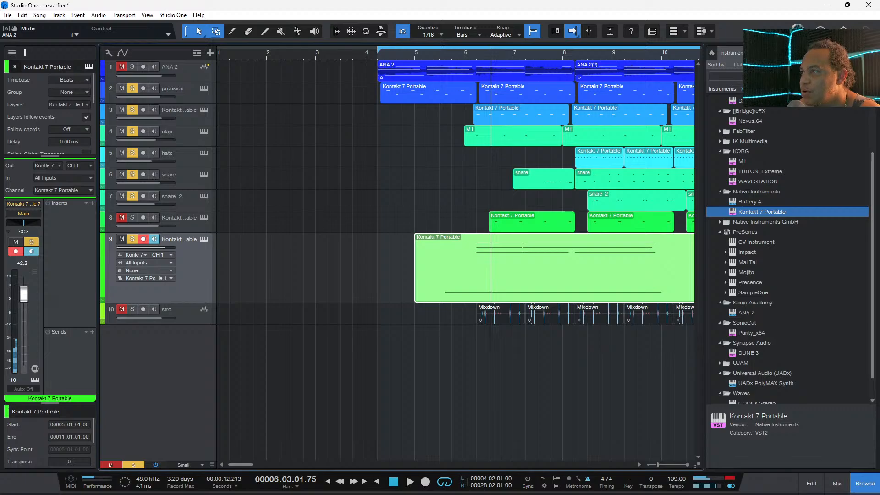
key("shift+s")
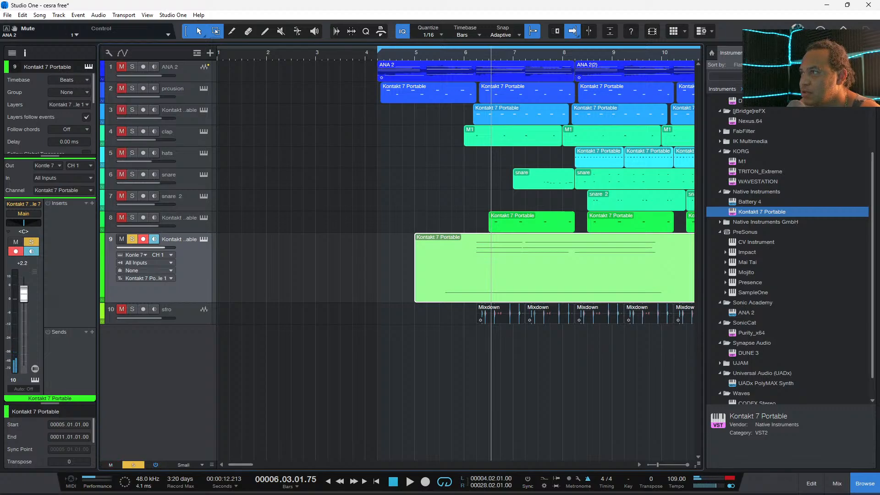
key("Delete")
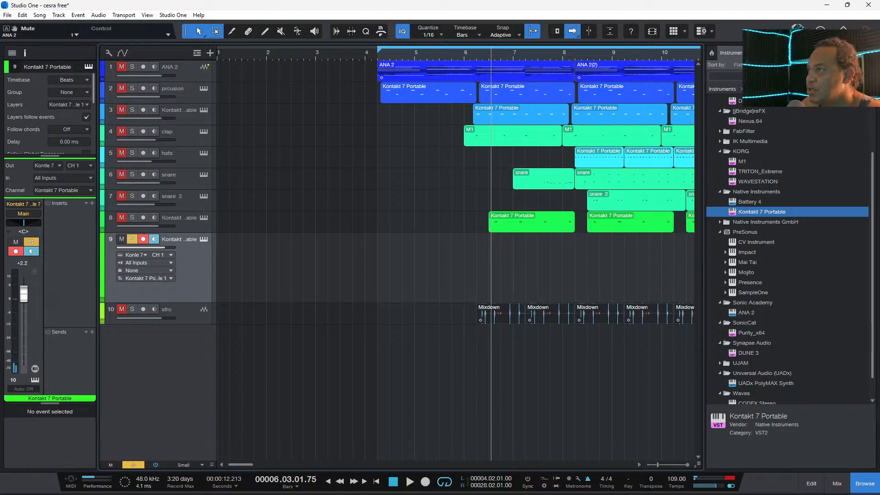
- Record another guitar take on track 9 from the loop start at 4.2.1 and play it back
left_click(368, 53)
key("space")
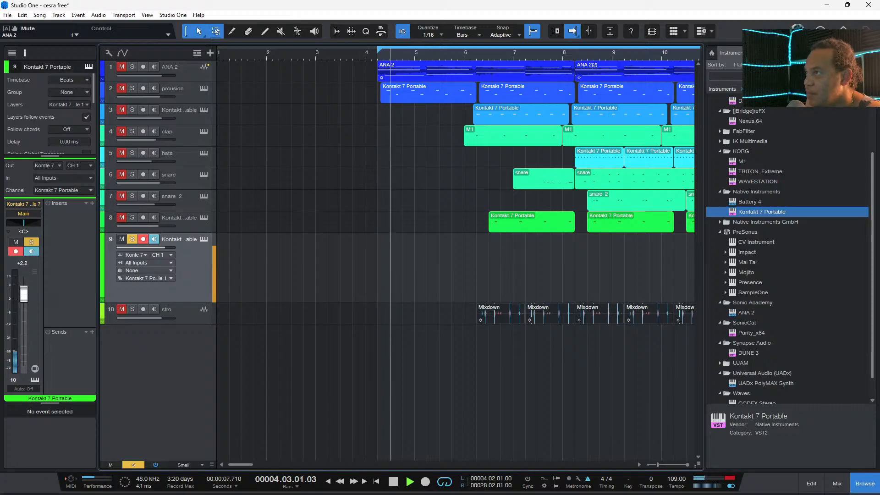
left_click(368, 53)
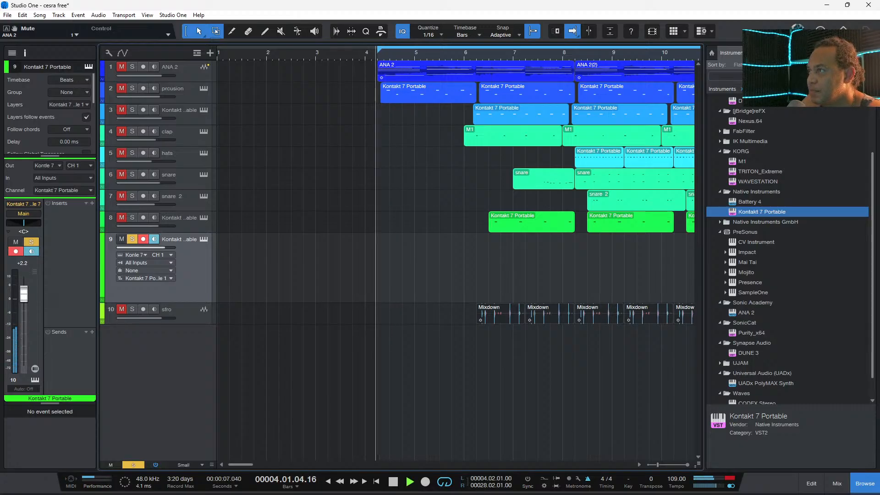
key("KP_Multiply")
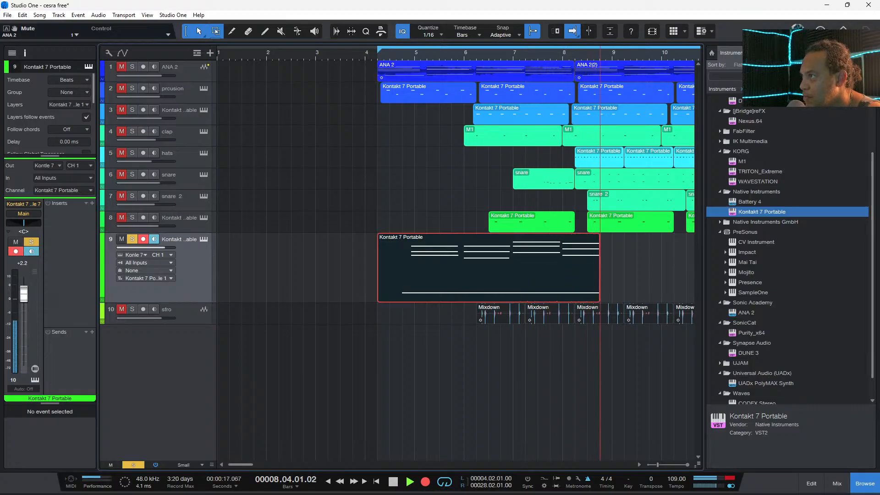
key("space")
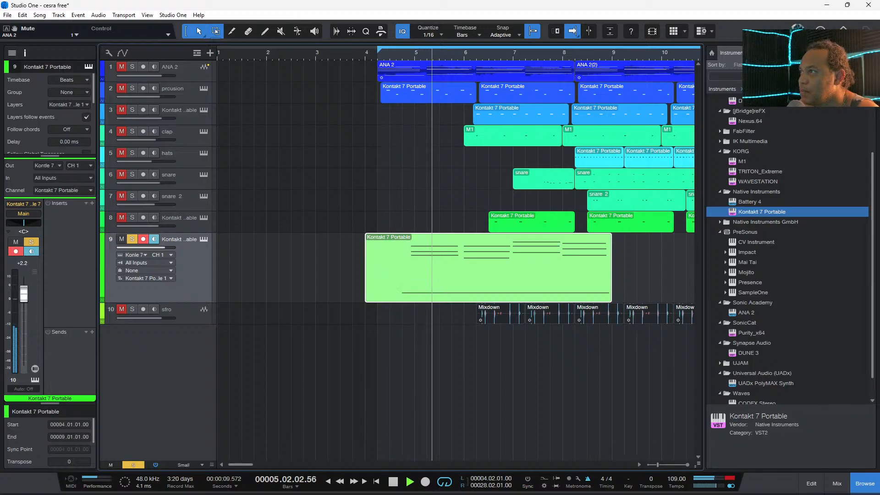
- Trim the new guitar event on track 9 to run from 4.4.4 to 8.4.3 and stop playback
left_click_drag(366, 275, 412, 275)
key("f")
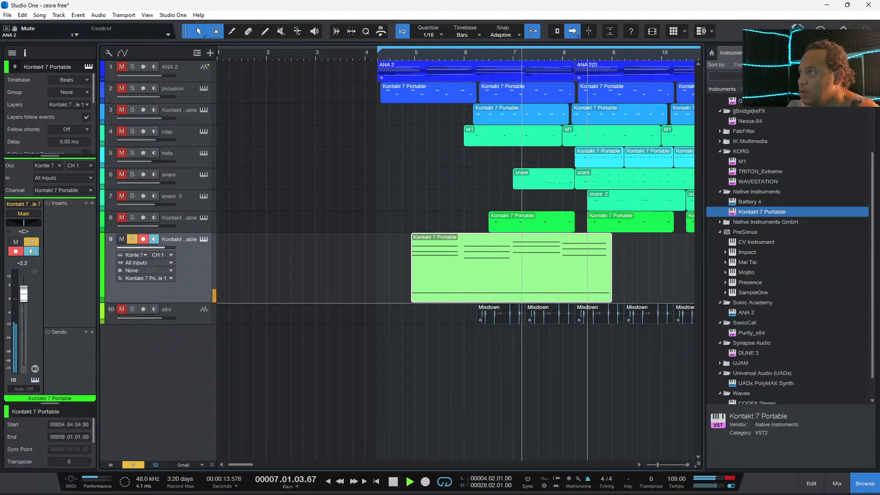
left_click_drag(612, 280, 605, 280)
key("f")
key("space")
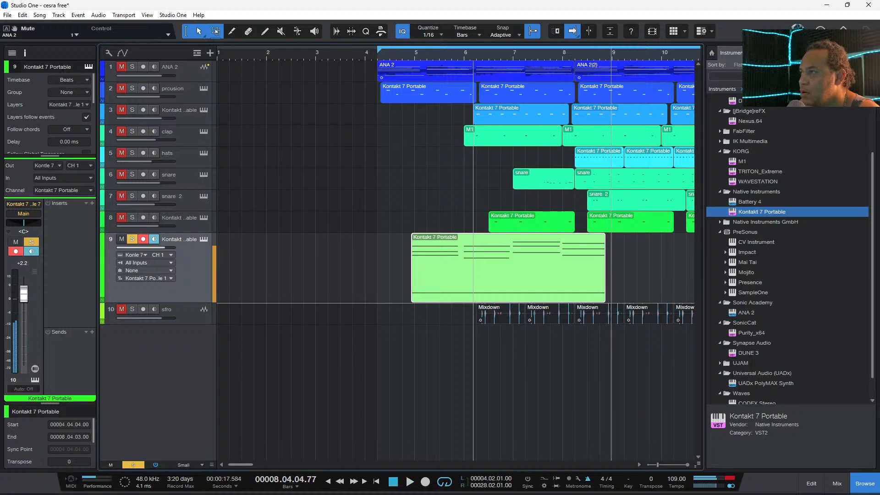
- Try duplicating the trimmed guitar event, and instead move the original earlier to start at 4.2.2
key("d")
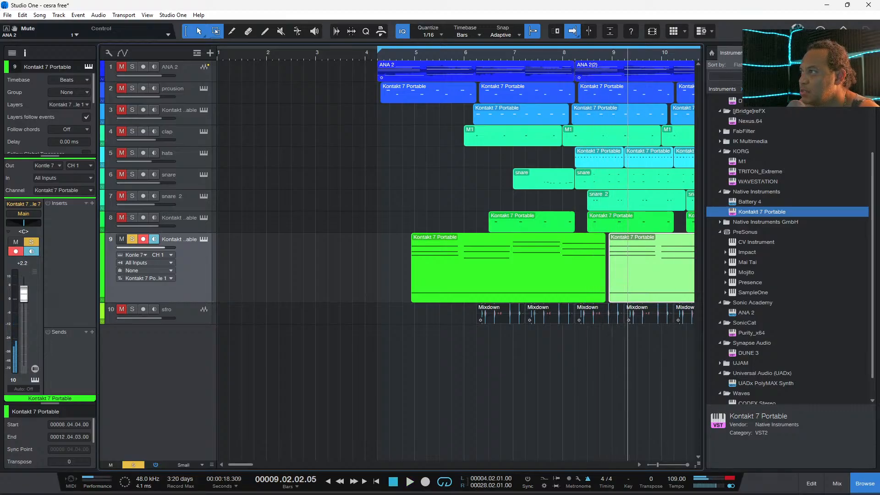
key("ctrl+z")
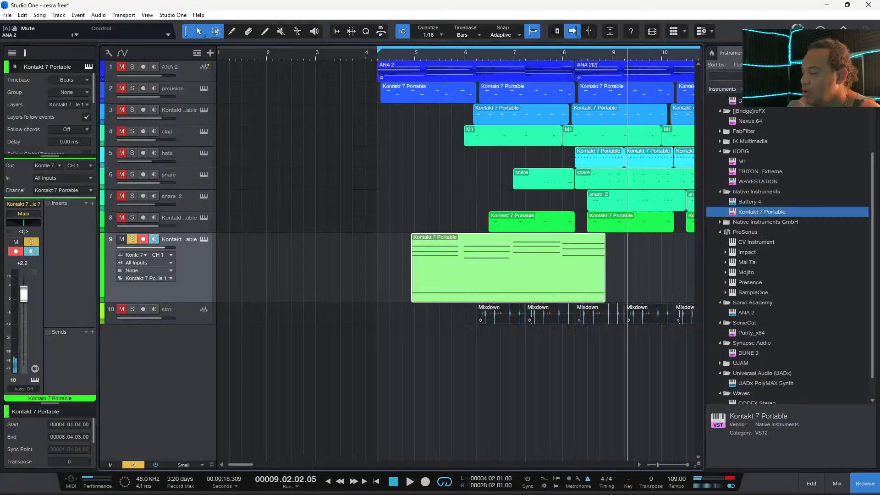
left_click_drag(454, 289, 424, 287)
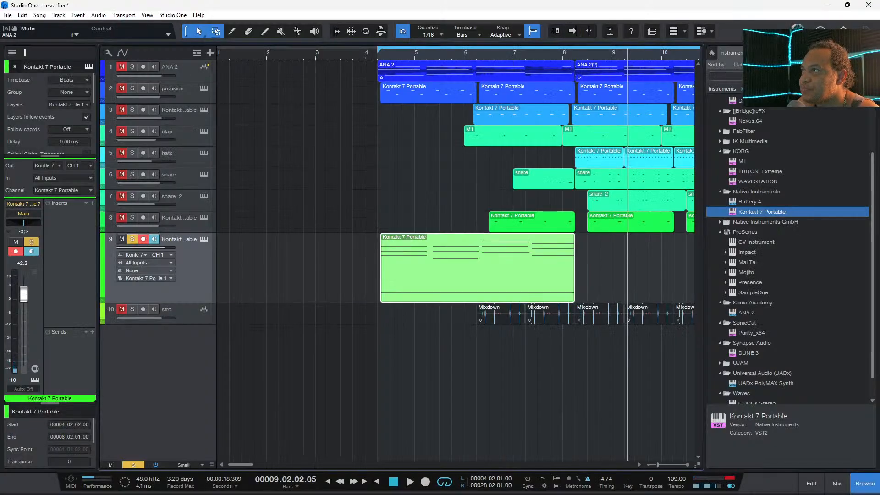
- Solo ANA 2 along with the guitar track and play both together from just before the guitar event
left_click(359, 275)
key("alt+space")
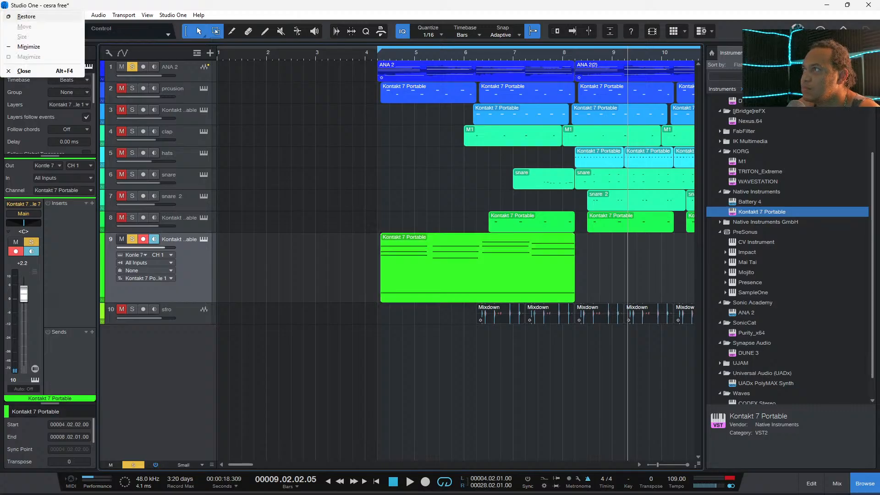
key("ctrl+space")
key("space")
key("f")
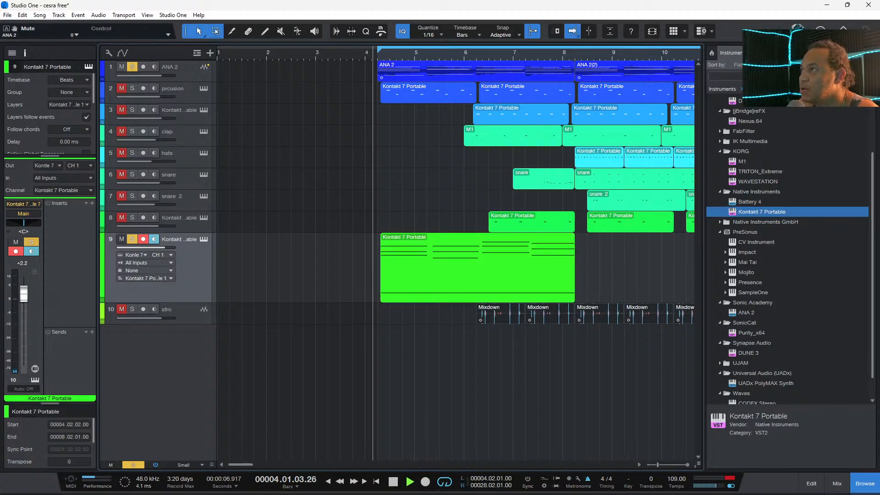
- Shift the guitar event to start at 4.2.4, and move its track up directly below ANA 2 as track 2
left_click_drag(402, 290, 409, 290)
left_click_drag(181, 250, 171, 87)
scroll(220, 152, "down", 2)
scroll(221, 152, "up", 10)
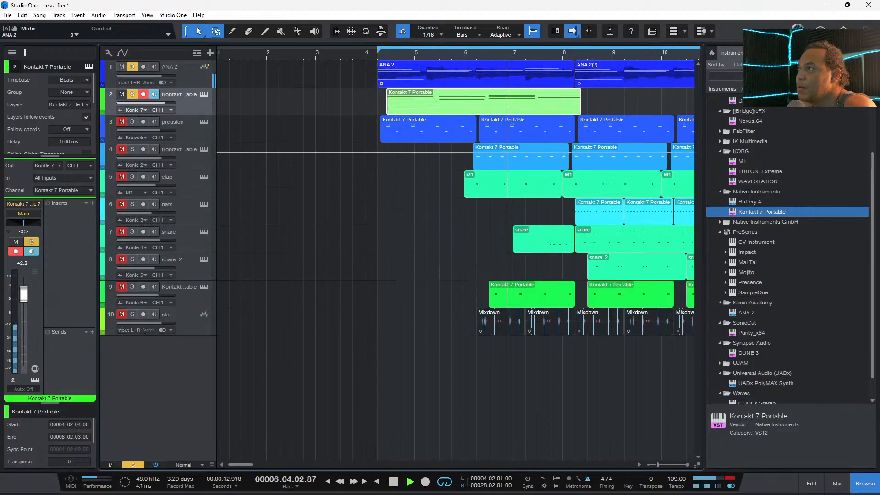
scroll(220, 152, "up", 1)
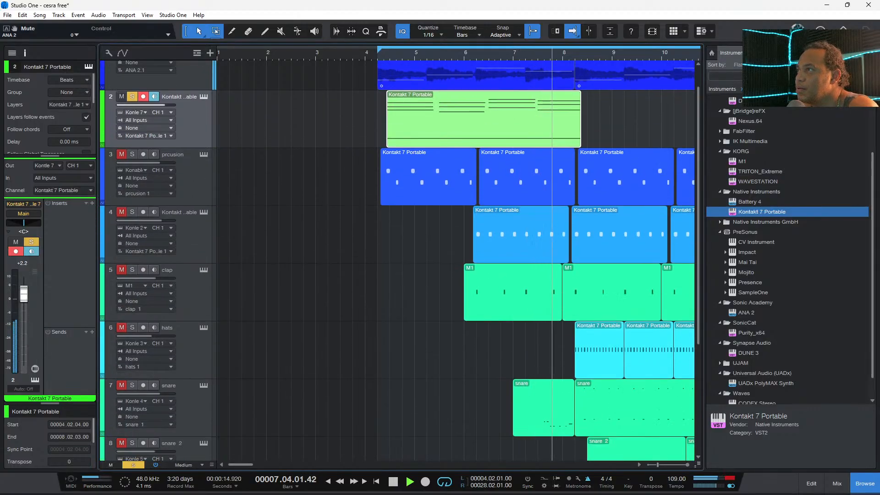
- Move the guitar event earlier to start at 4.2.1 and play it back with ANA 2 from the event's beginning
left_click_drag(452, 129, 431, 134)
left_click(368, 54)
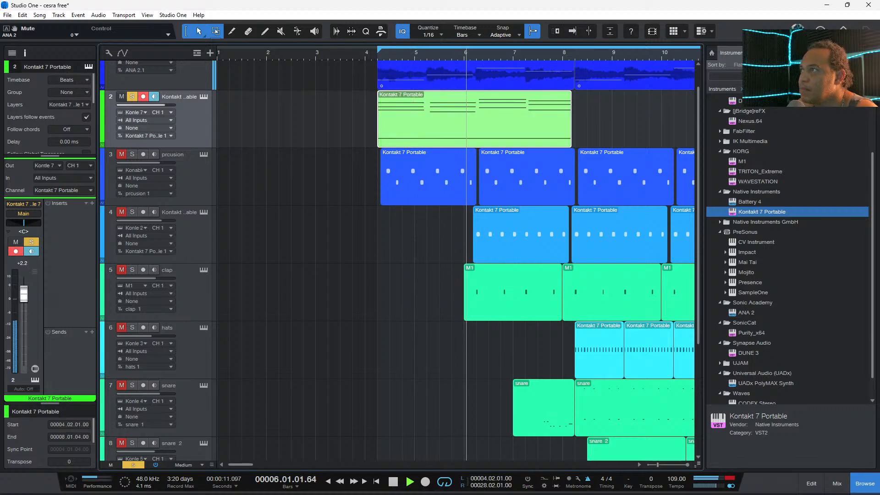
key("f")
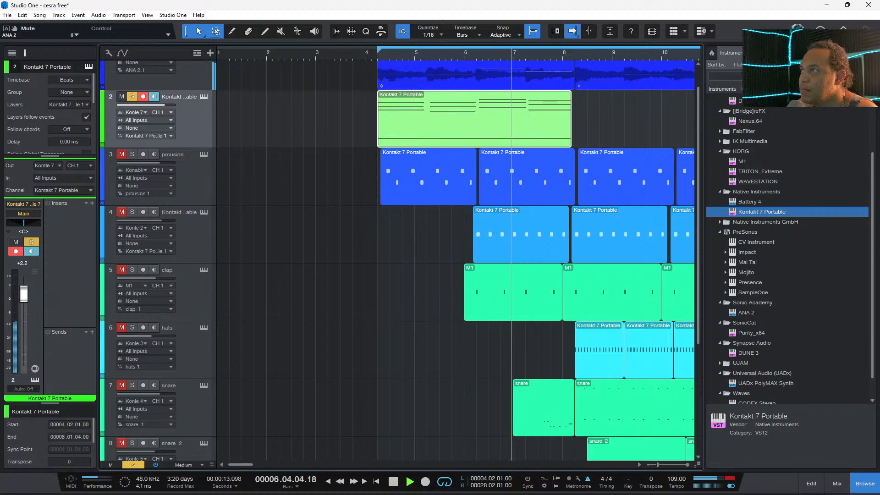
left_click(358, 56)
scroll(358, 56, "down", 2)
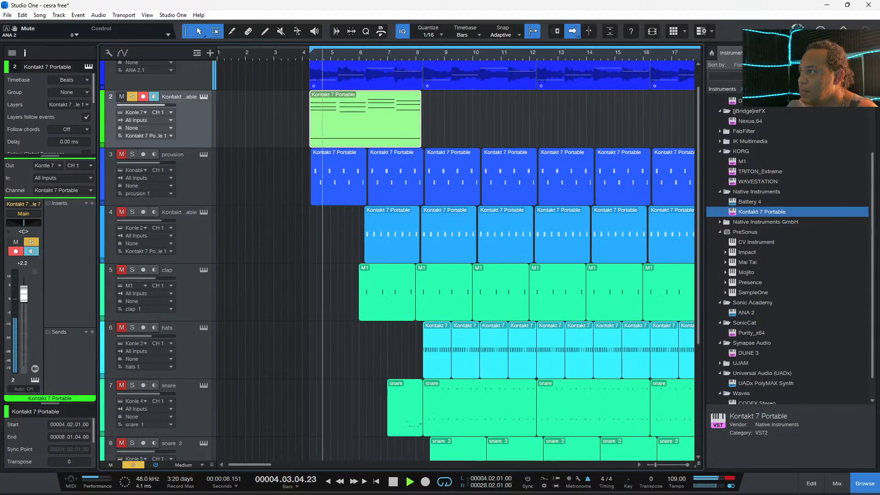
scroll(327, 52, "up", 5)
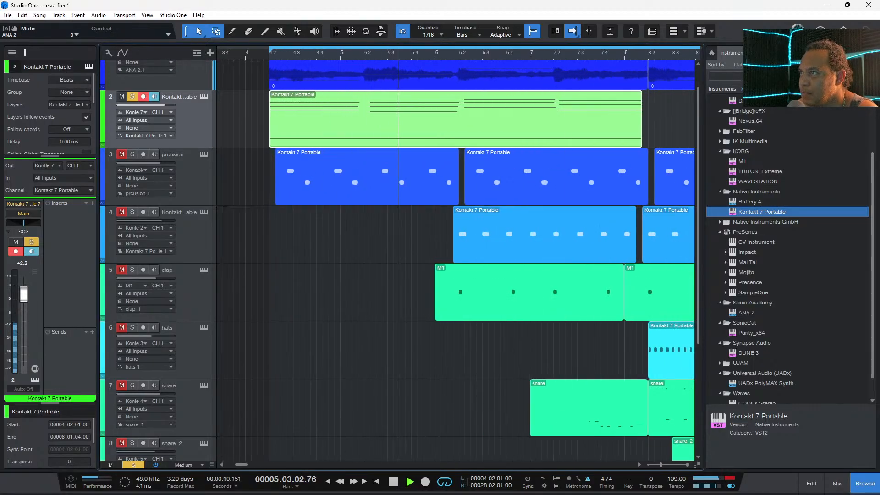
- Enlarge the guitar track's height and check the event's notes in the note editor
left_click_drag(161, 147, 161, 227)
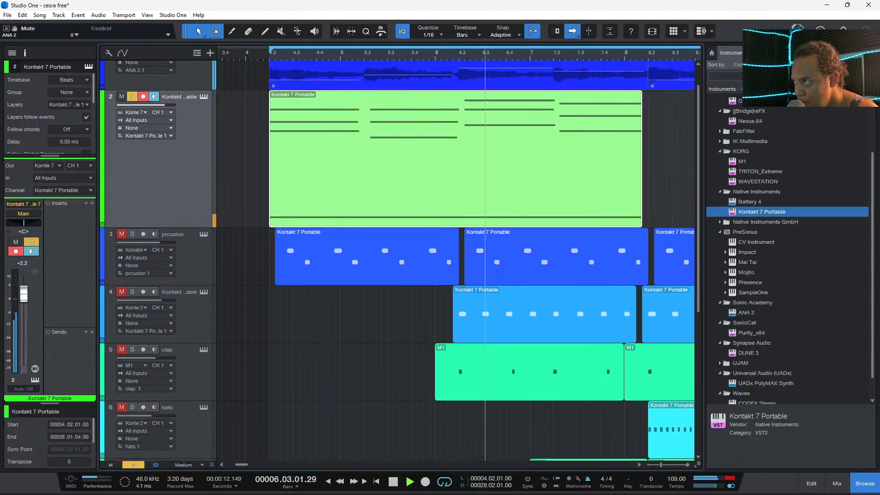
double_click(330, 128)
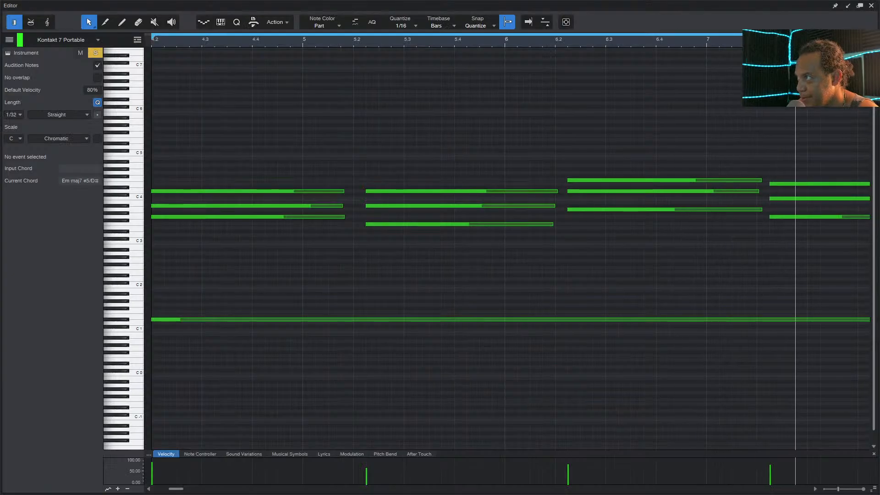
key("F2")
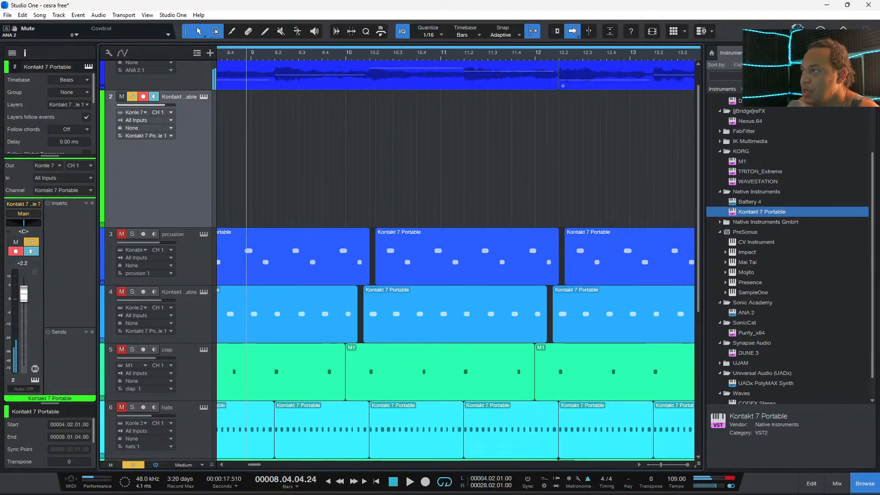
- Try starting the guitar event at 4.1.4, and return it to 4.2.1, playing back each position
scroll(456, 256, "left", 5)
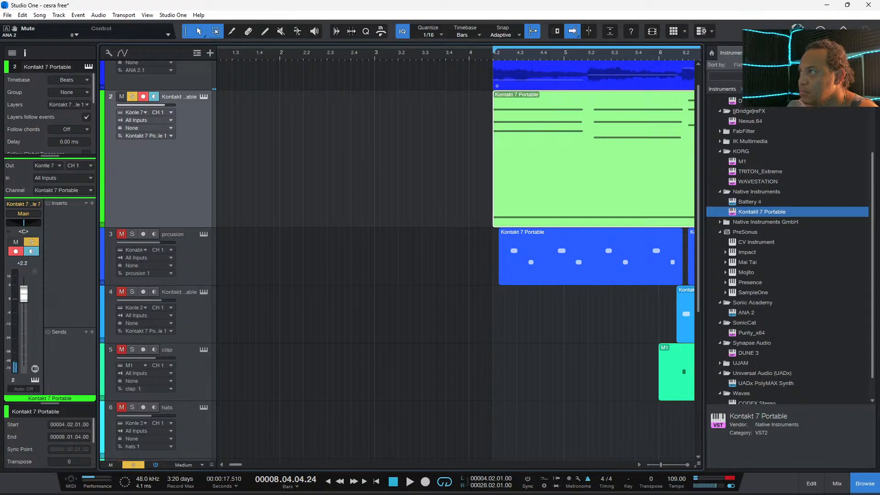
left_click_drag(542, 217, 536, 217)
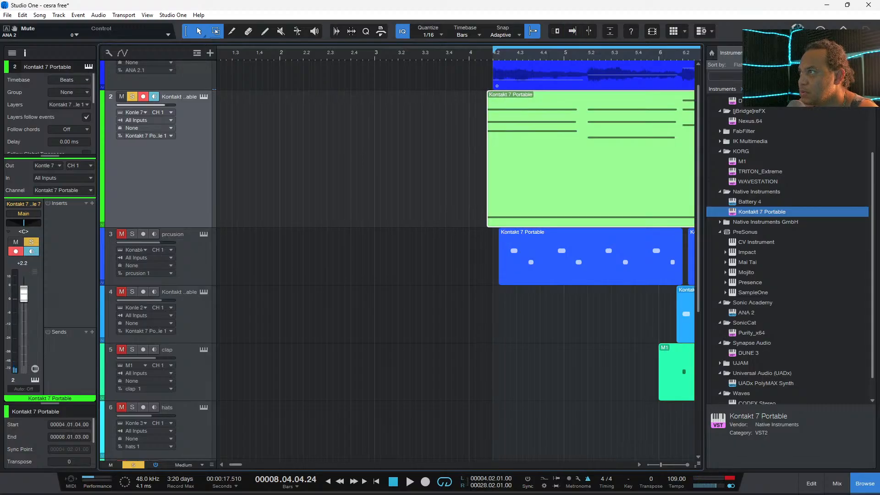
key("space")
key("f")
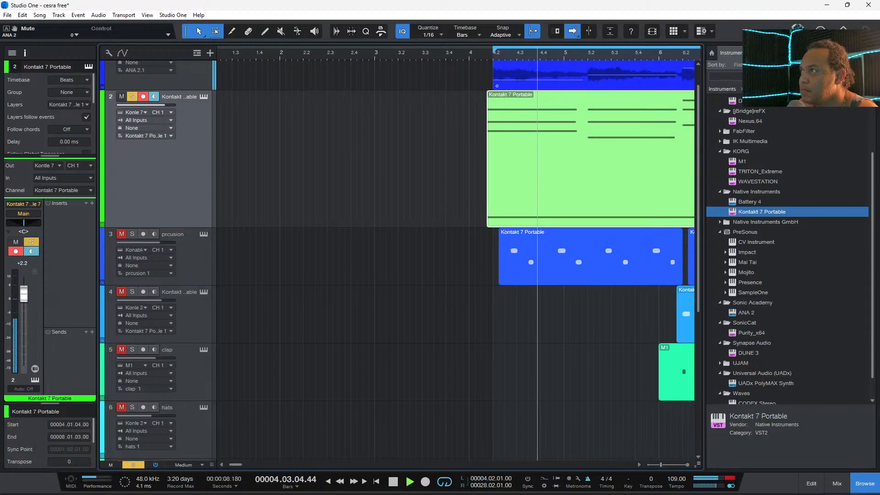
left_click_drag(537, 216, 543, 217)
key("f")
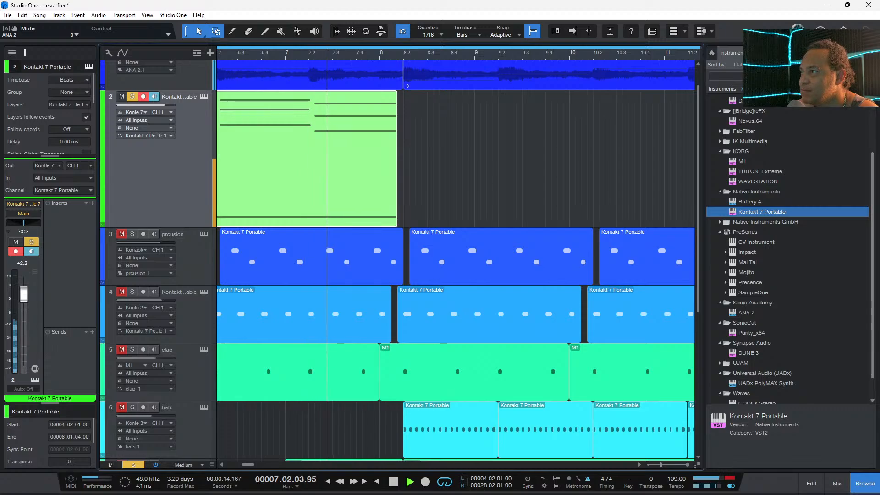
scroll(456, 256, "left", 5)
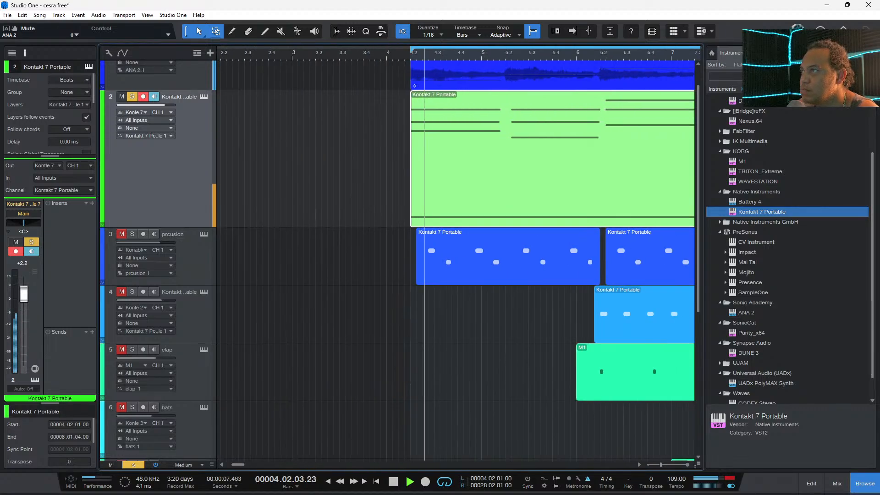
- Shift the guitar notes a sixteenth earlier, extend the event's start to 4.1.2, and play it against ANA 2
mouse_move(463, 184)
left_mouse_down()
mouse_move(394, 178)
mouse_move(456, 181)
left_mouse_up()
key("space")
key("space")
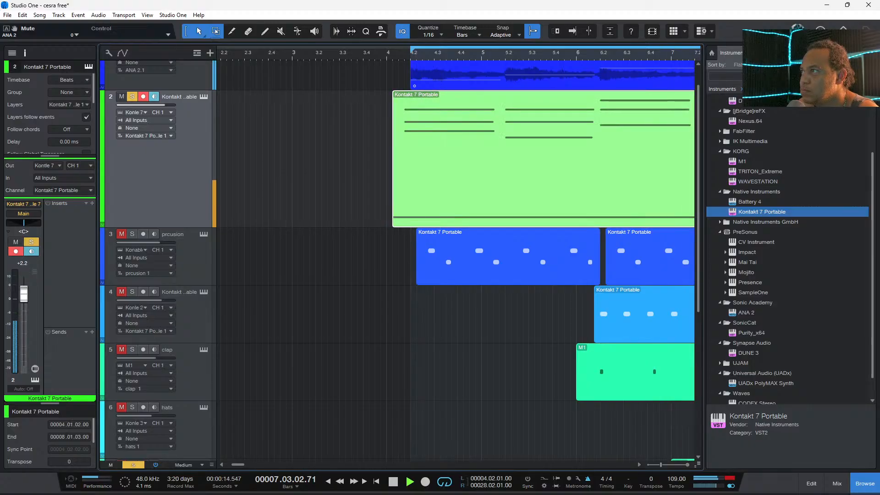
left_click(398, 56)
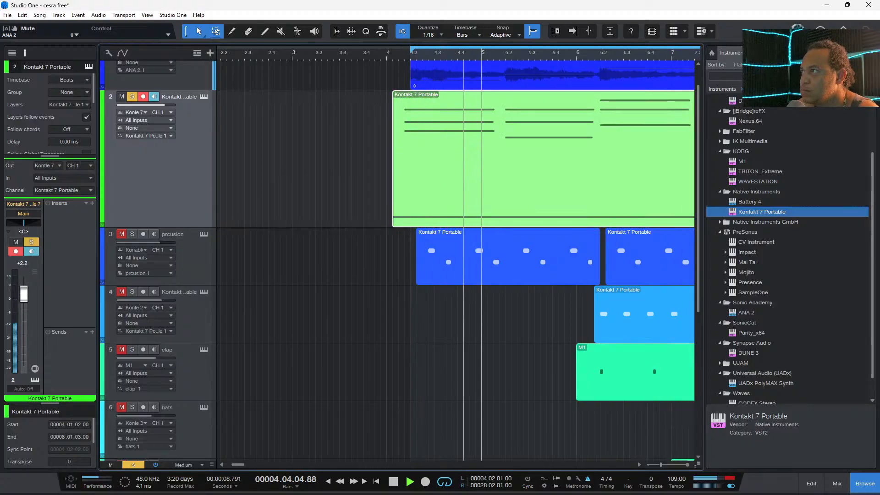
- Move the guitar event earlier to start at 3.4.4 and replay it from its first chord
left_click_drag(490, 174, 484, 181)
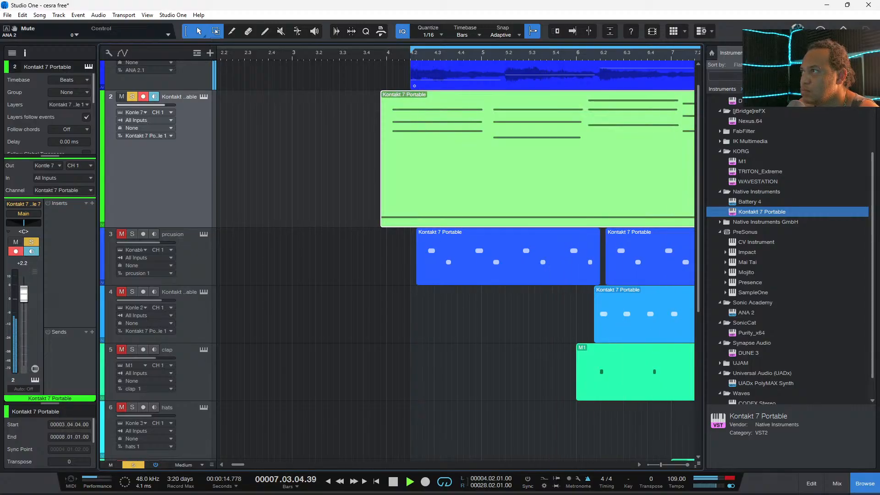
left_click(393, 133)
key("space")
key("space")
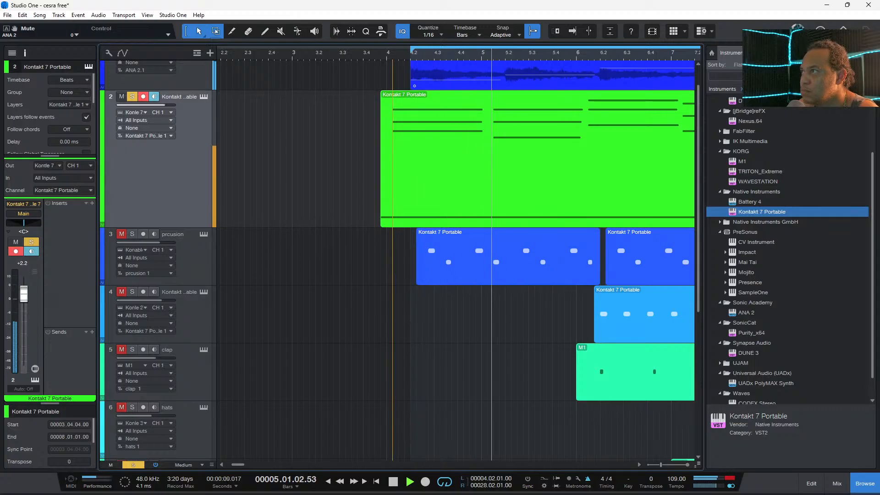
- Move the guitar event to start at 4.1.3 and extend its end to 8.2.1
left_click_drag(523, 174, 541, 174)
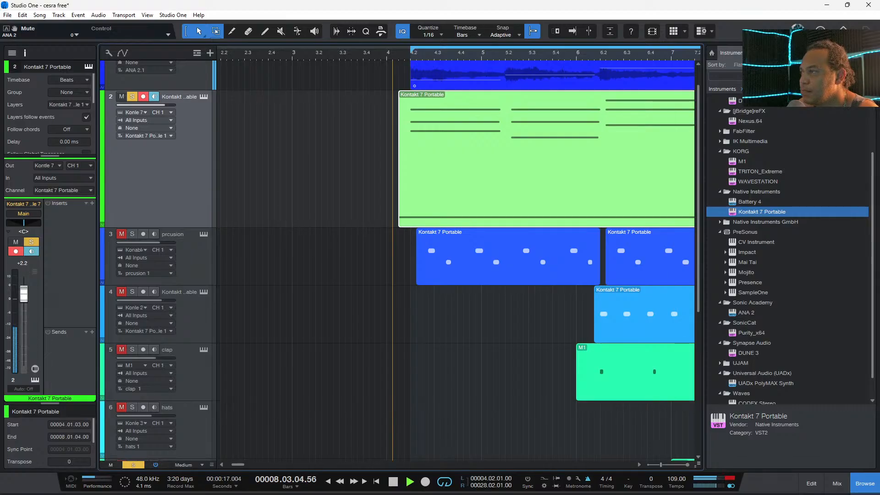
left_click_drag(661, 465, 659, 465)
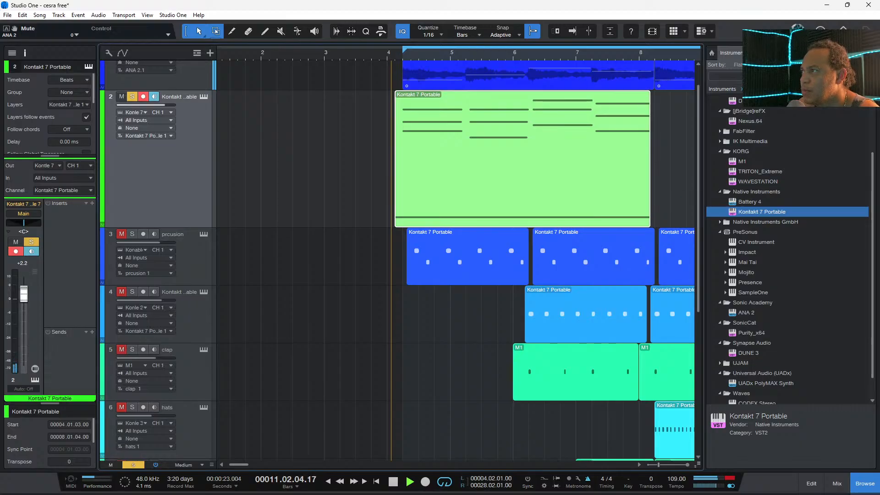
left_click_drag(650, 192, 654, 193)
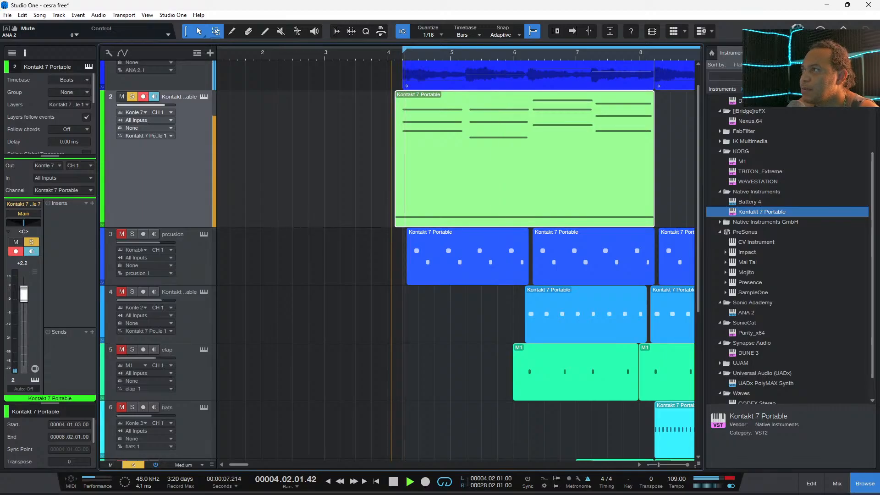
- Mute the ANA 2 track and replay the guitar event on its own
scroll(399, 255, "up", 1)
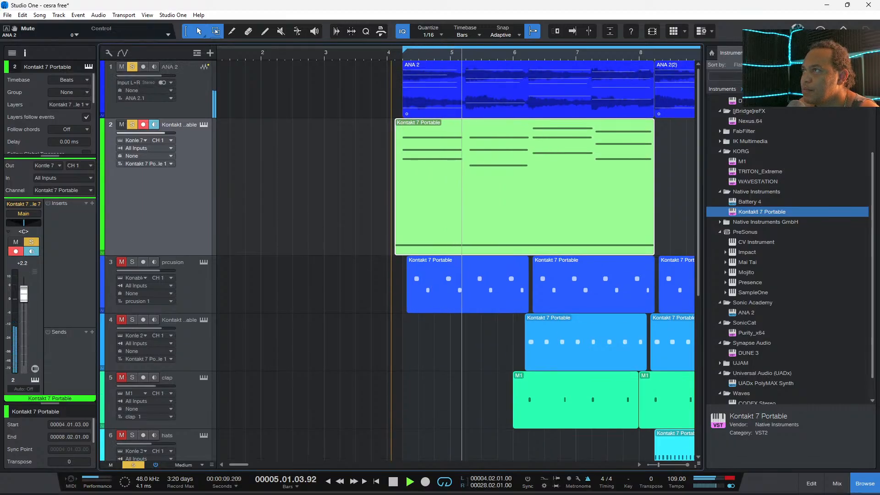
left_click(121, 66)
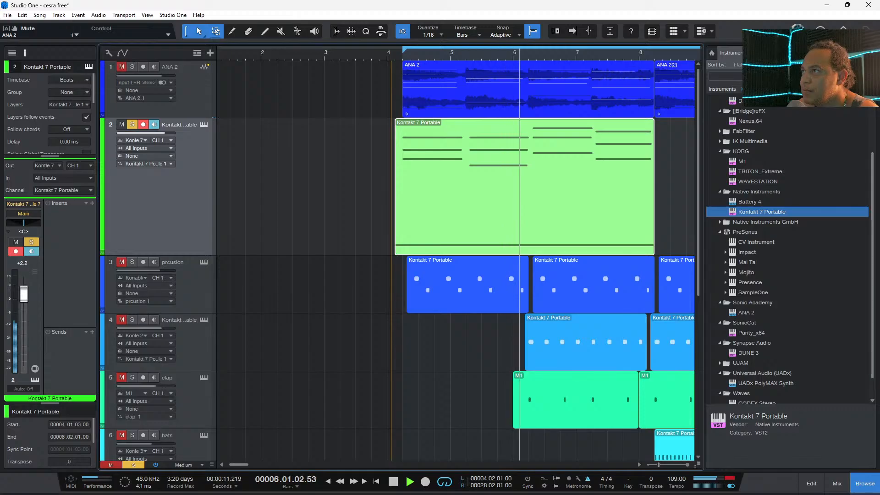
key("space")
key("space")
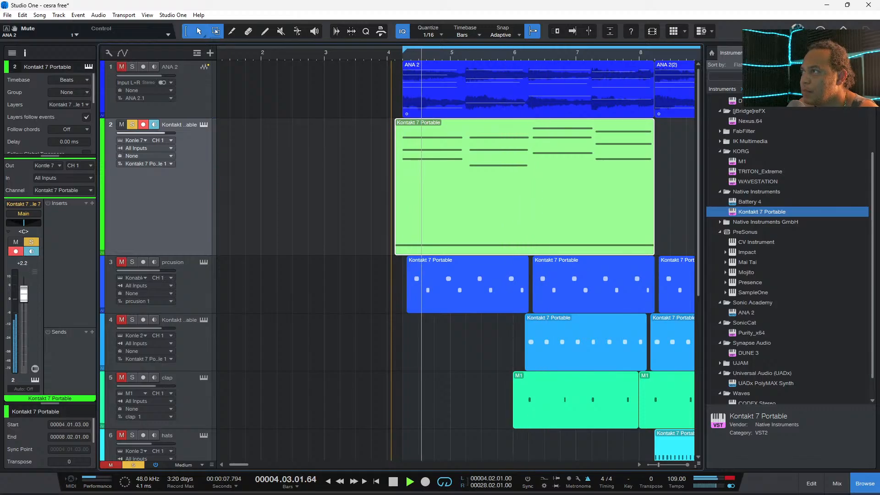
key("space")
key("space")
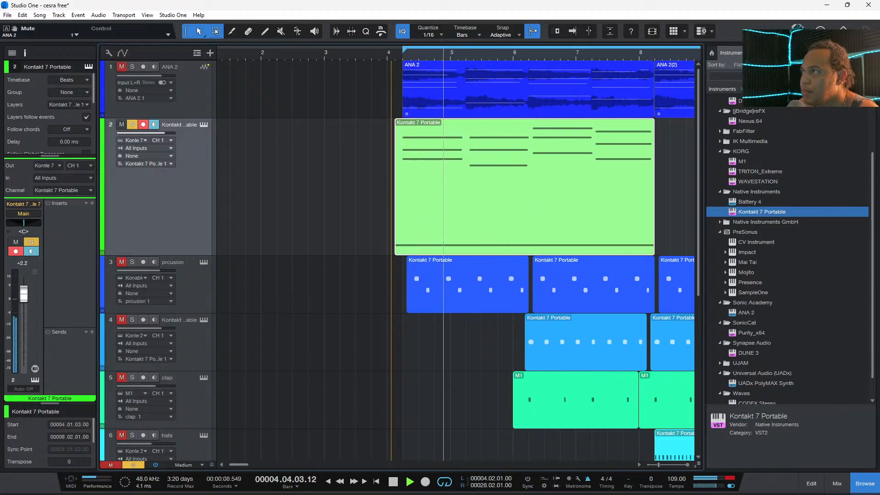
- Extend the guitar event's start to 4.1.1 and replay its opening repeatedly
left_click_drag(396, 184, 389, 184)
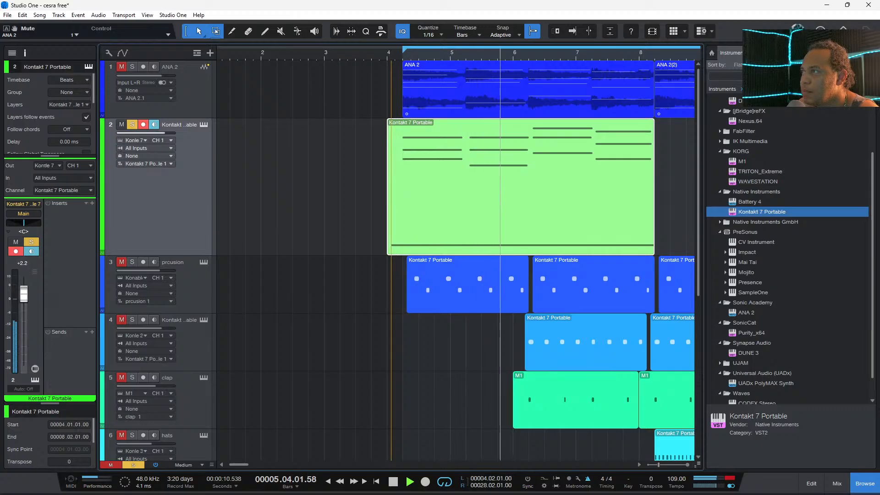
key("space")
key("space")
key("space")
key("space")
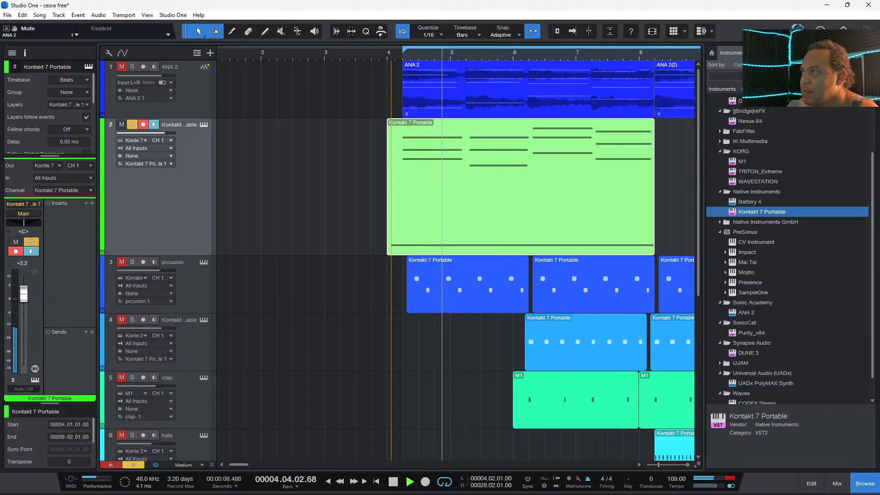
- Trim the guitar event's start to 4.1.2 and replay it, and extend the start back to 3.3.1
mouse_move(388, 197)
left_mouse_down()
mouse_move(381, 197)
mouse_move(393, 196)
left_mouse_up()
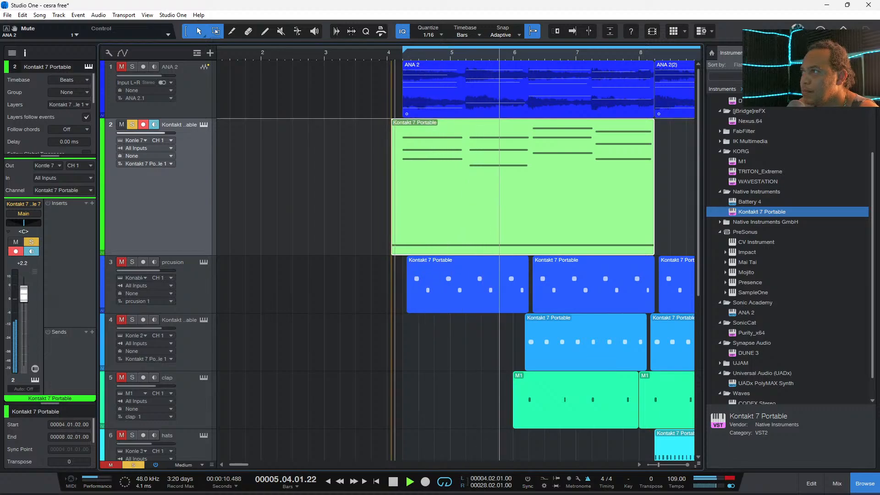
key("space")
key("space")
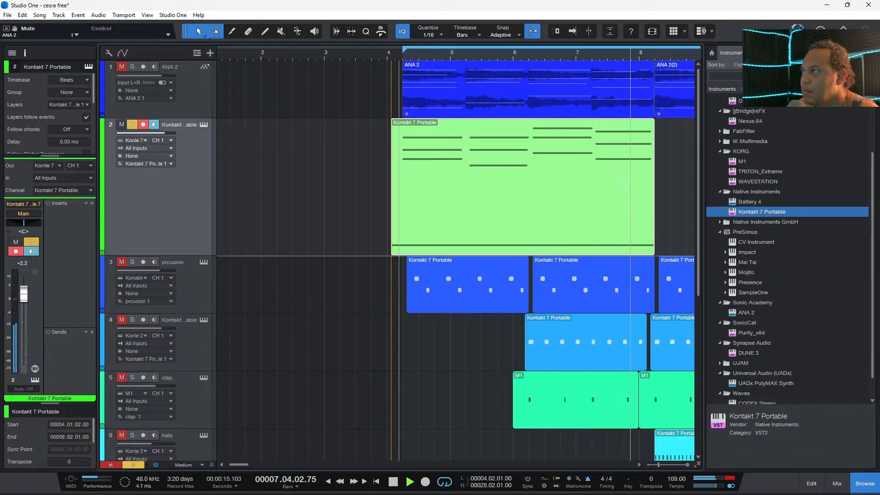
left_click_drag(393, 147, 356, 146)
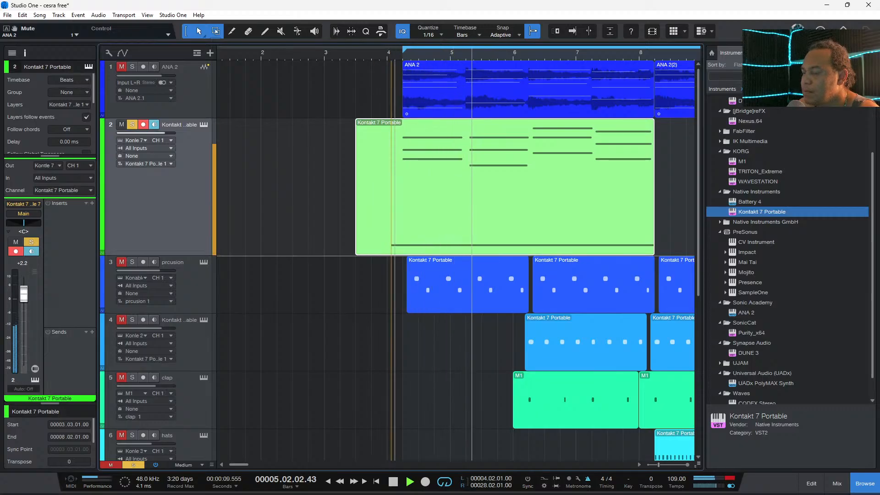
- Delete the guitar event, and record a new take on track 2 with a sustained three-note chord starting at about 4.2.1
key("space")
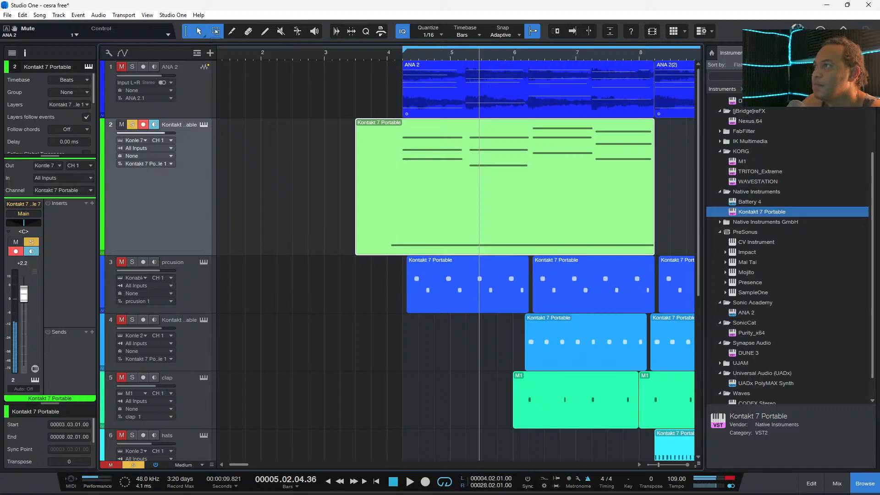
key("Delete")
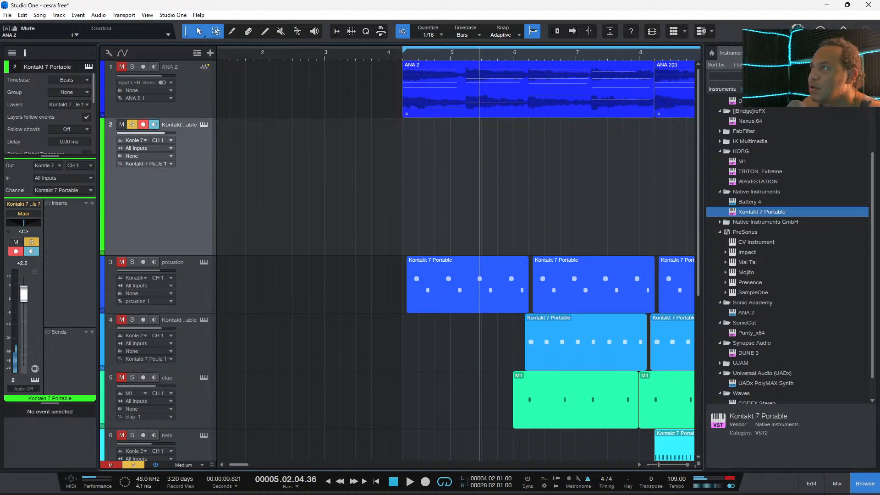
left_click(257, 53)
key("space")
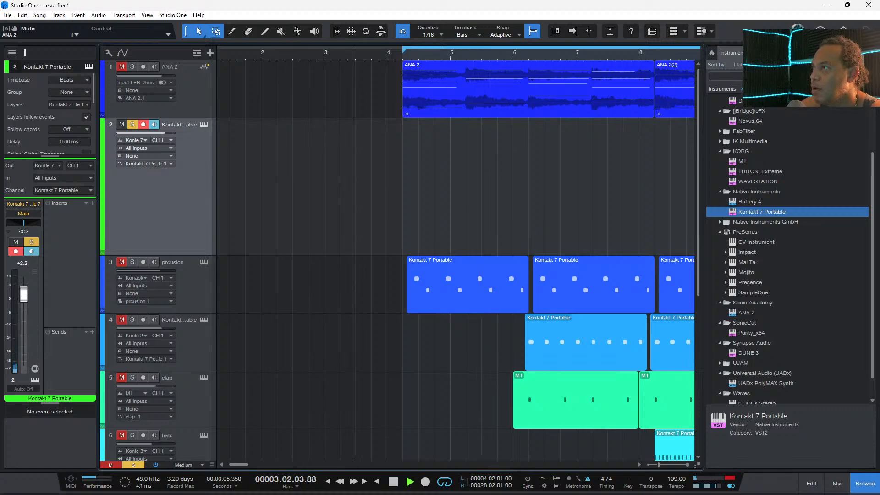
key("KP_Multiply")
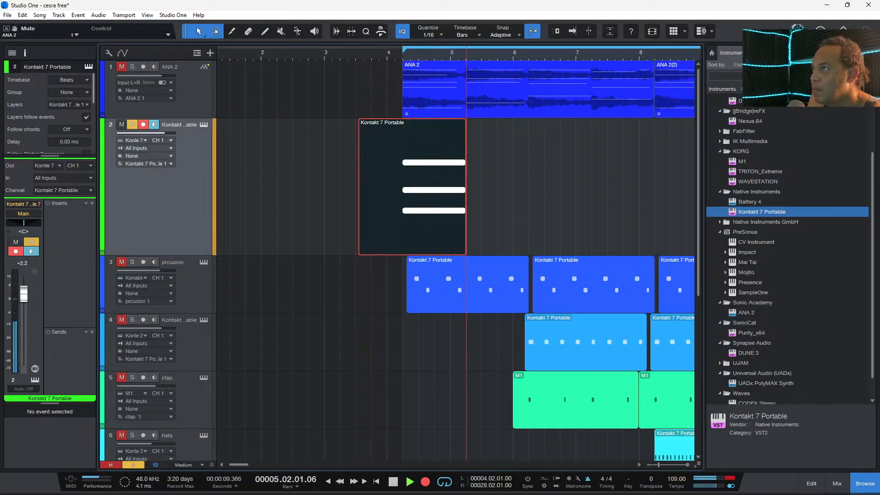
key("space")
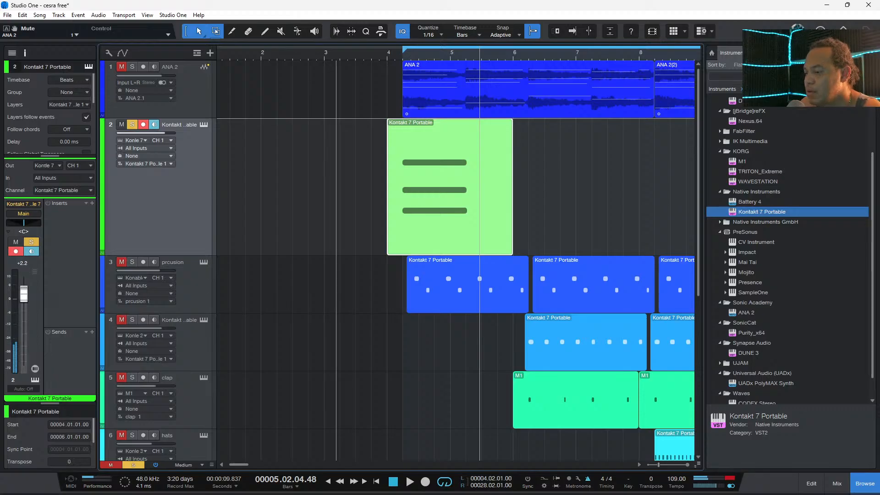
- Undo the last recording to restore the earlier guitar event on track 2, and bounce that event to a new audio track
key("ctrl+z")
key("ctrl+z")
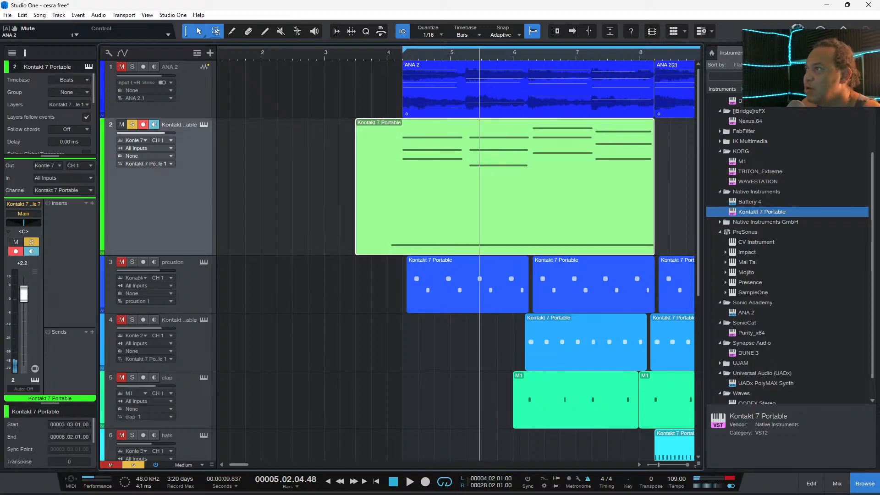
right_click(425, 203)
left_click(464, 325)
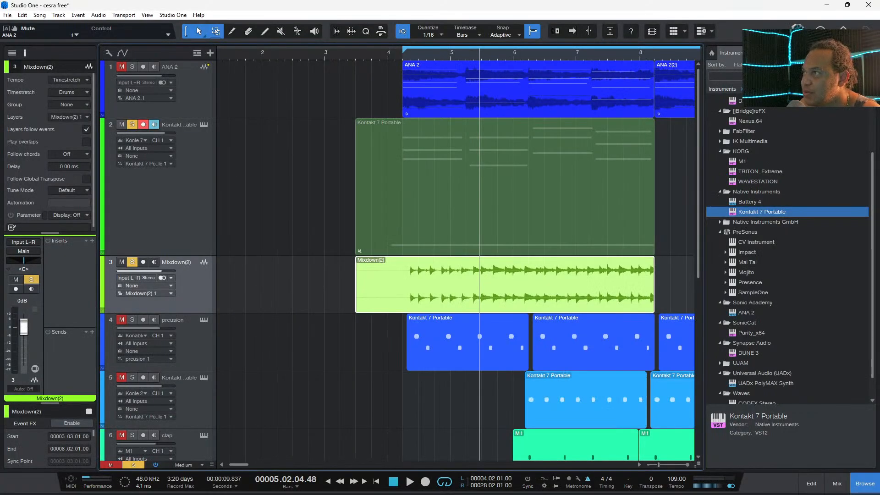
- Play the bounced guitar audio and replay its opening several times
key("space")
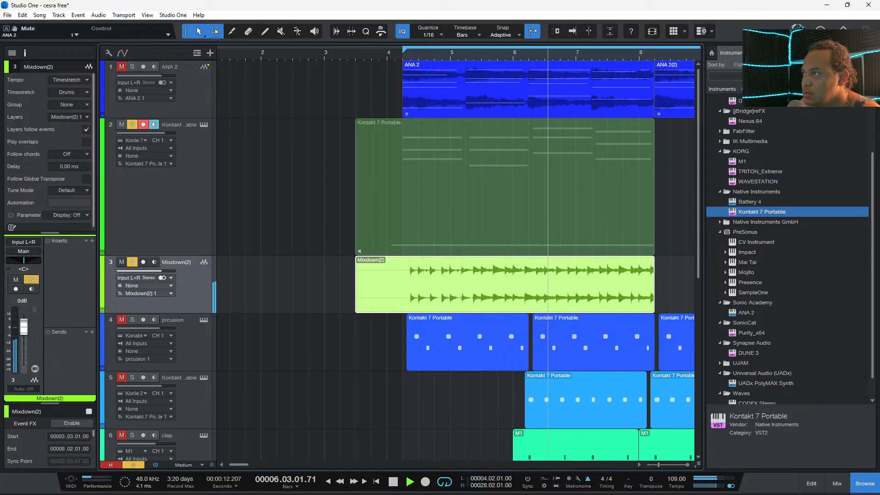
key("space")
key("space")
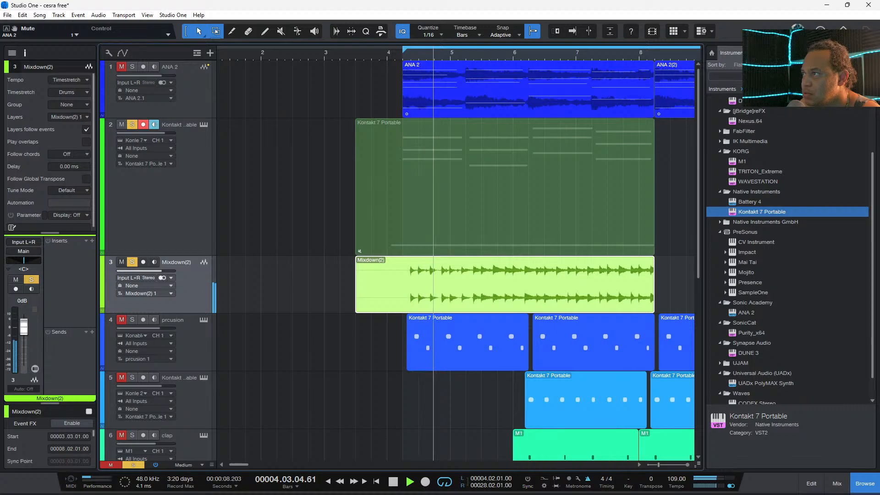
key("space")
key("space")
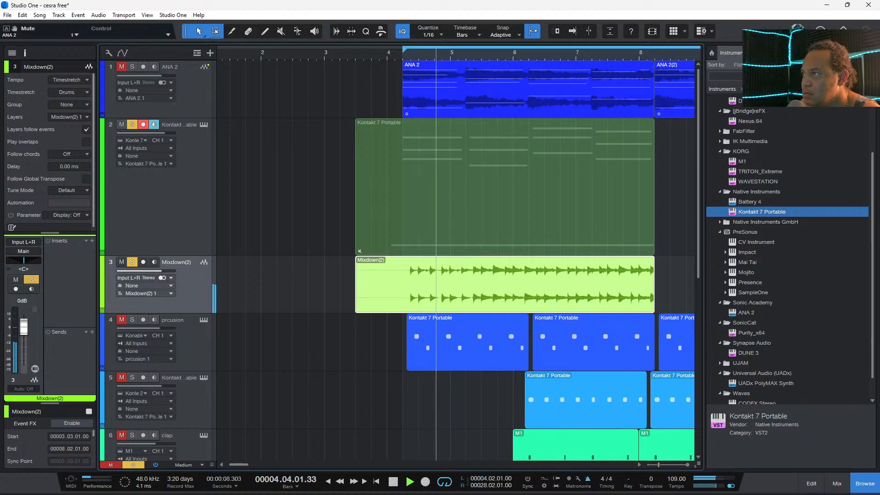
left_click(422, 53)
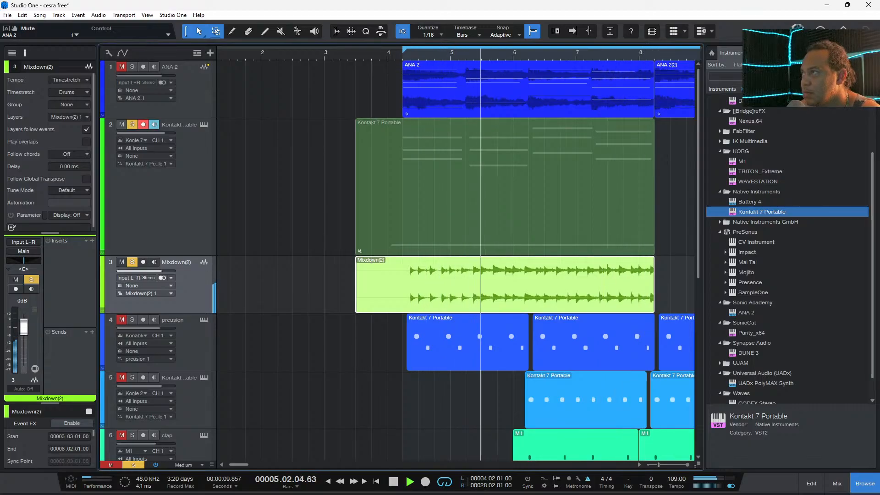
- Solo the ANA 2 track alongside the bounced guitar audio, and move the audio event's start to 3.3.4 during playback
left_click(132, 67)
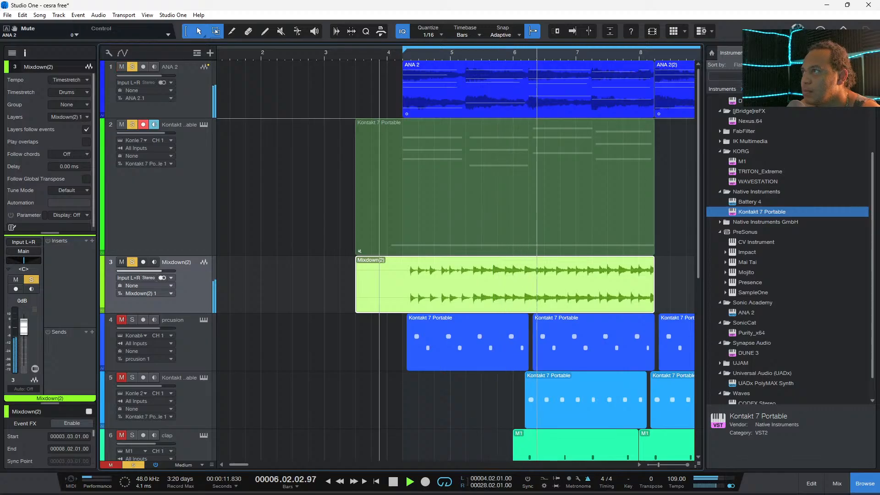
key("space")
key("space")
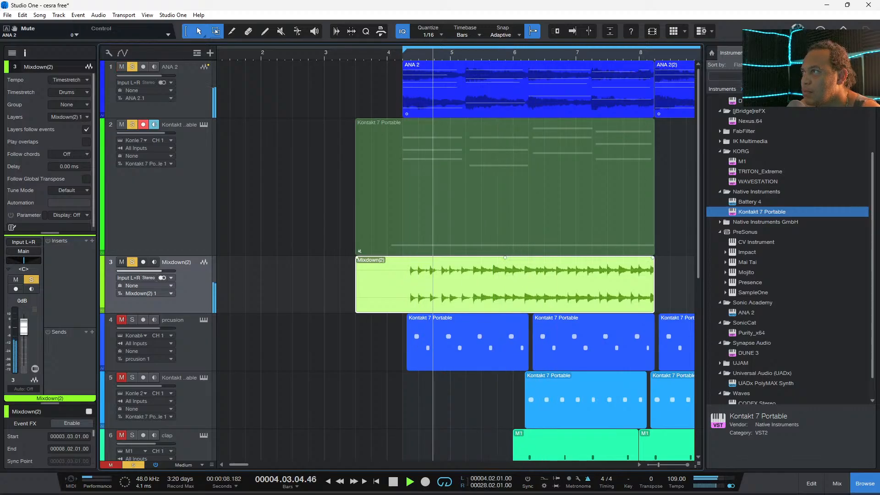
left_click_drag(481, 287, 486, 286)
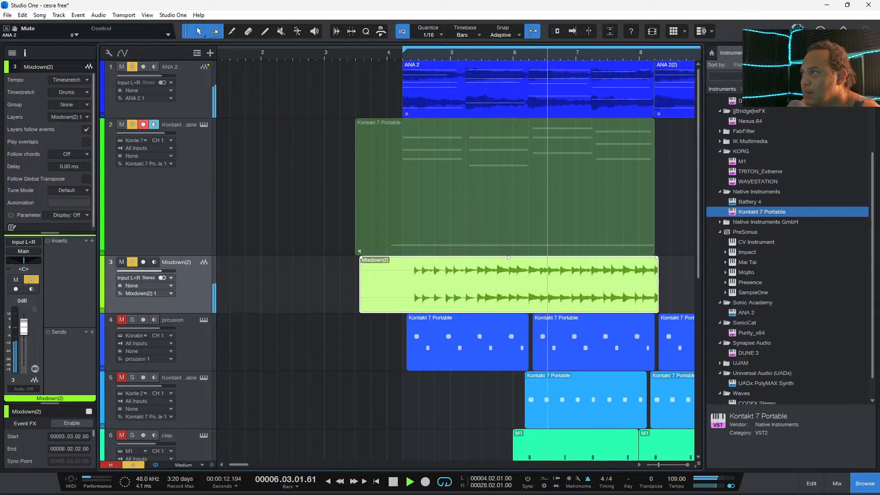
left_click_drag(461, 294, 469, 294)
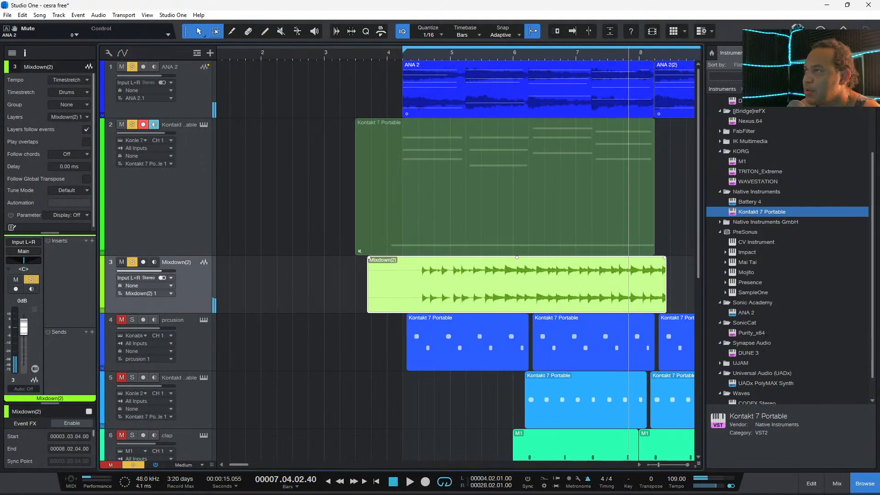
- Delete the bounced guitar audio event and the muted guitar event on track 2
key("Delete")
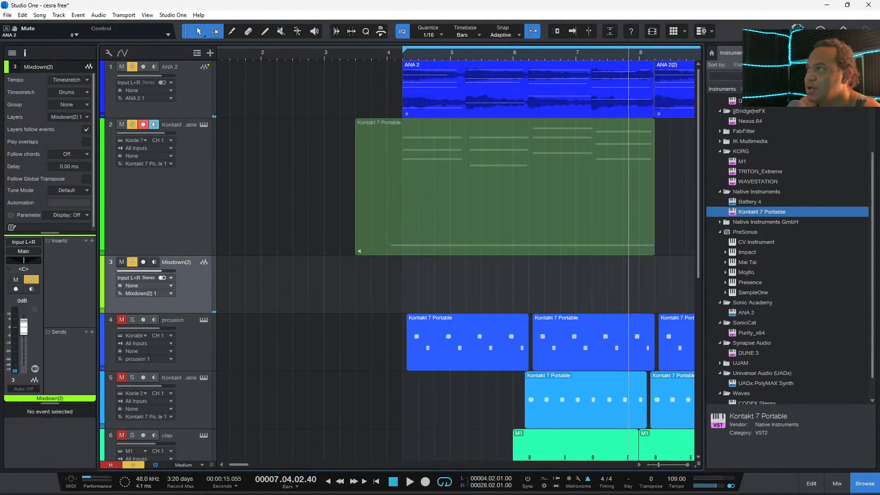
left_click(504, 197)
key("Delete")
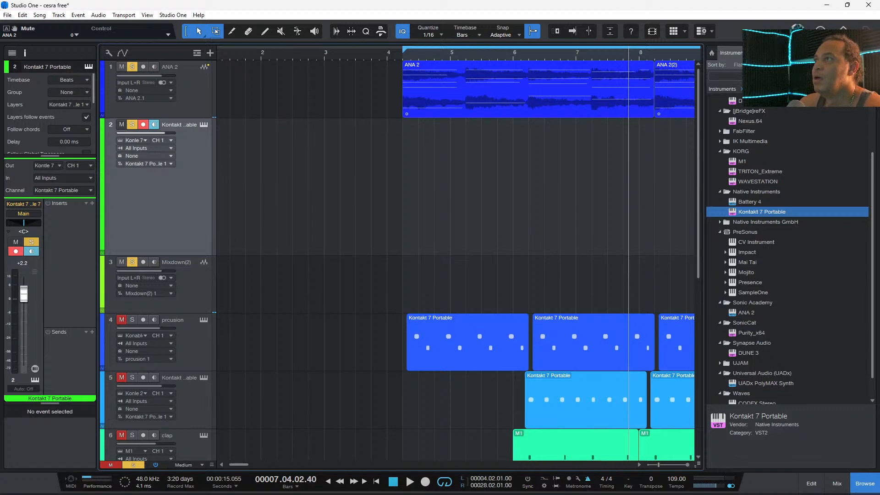
- Check the Electric Sunburst Deluxe instrument, clear the ANA 2 and Mixdown(2) solos, and record a new guitar chord take on track 2
left_click(203, 124)
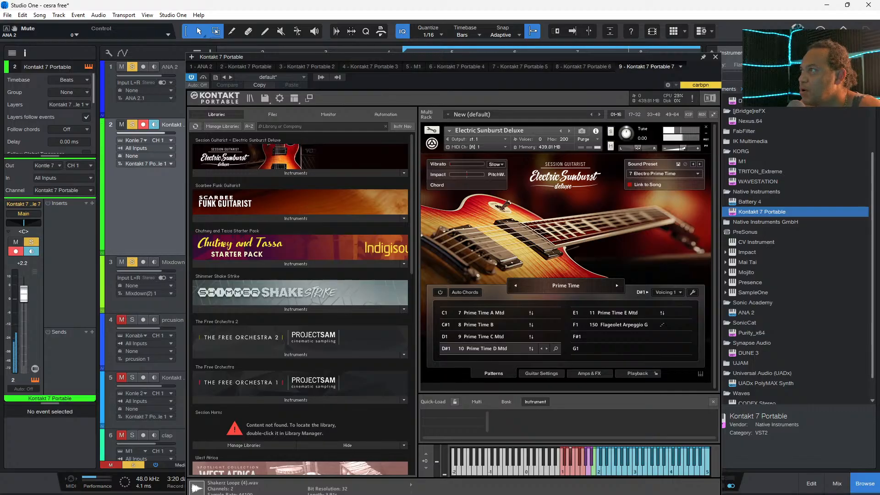
left_click(715, 57)
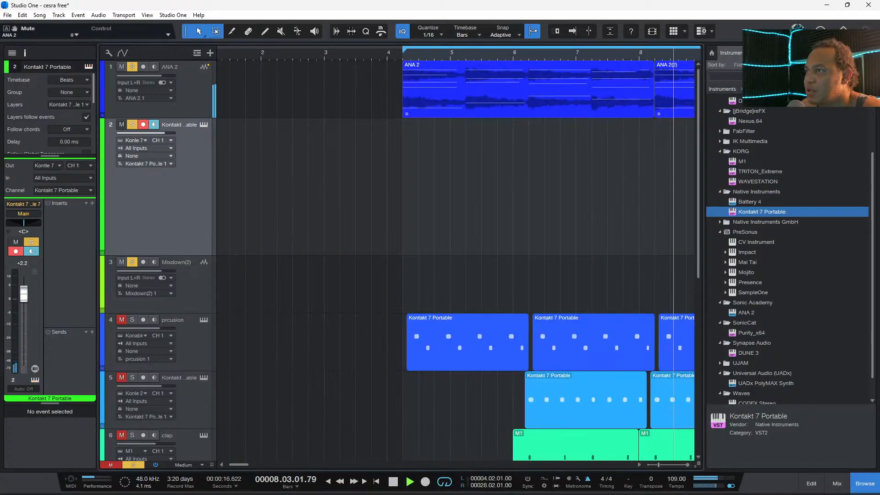
left_click(134, 465)
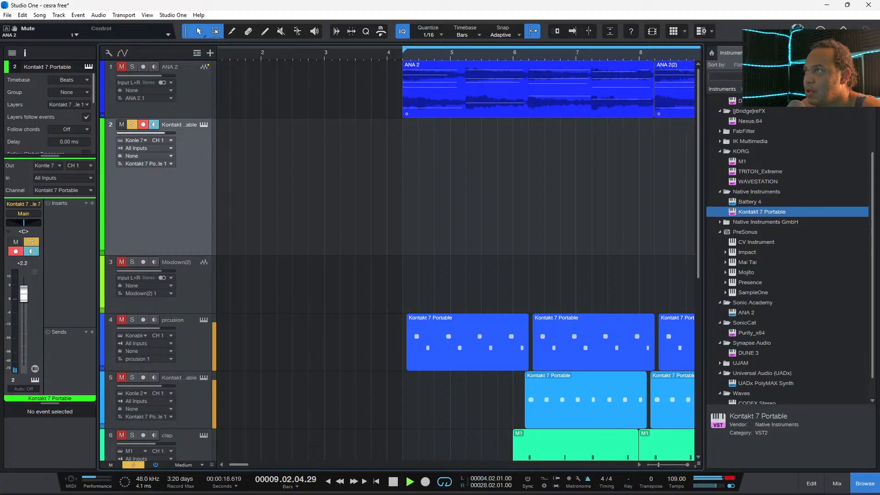
key("KP_Multiply")
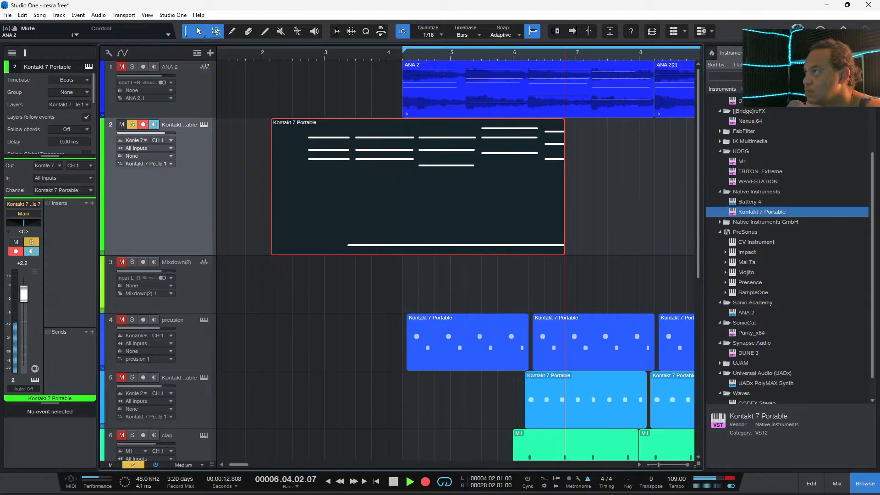
key("space")
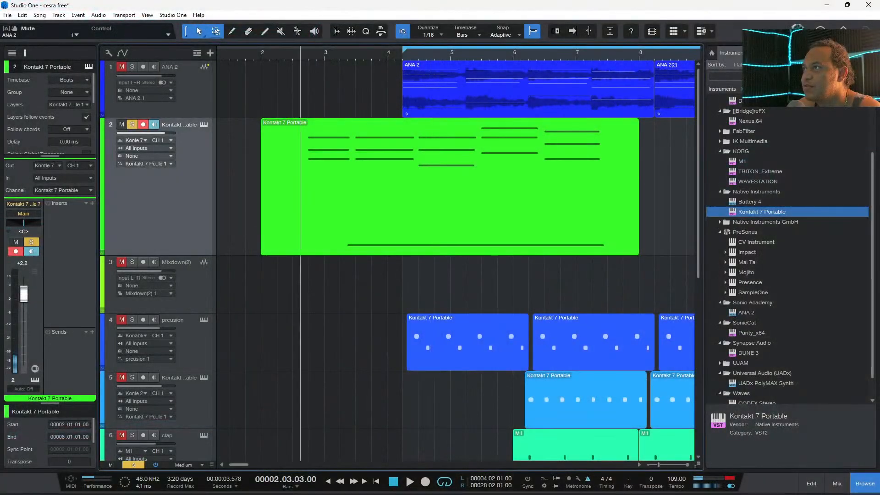
- Delete the new take's long low note and trim the guitar event to run from 3.2.4 to 7.2.4
key("space")
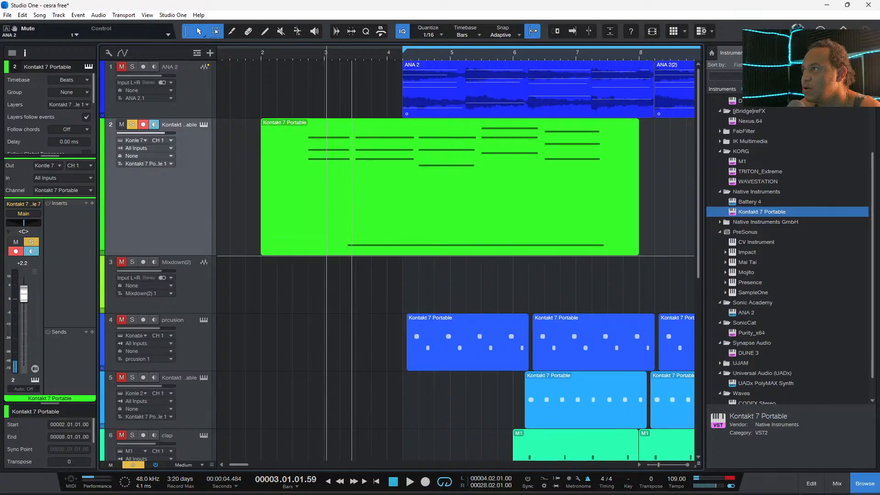
double_click(352, 184)
key("Delete")
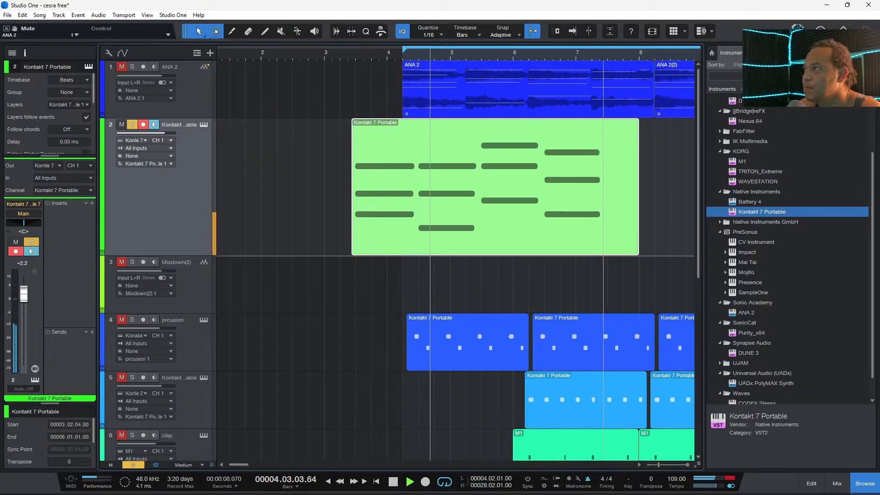
left_click_drag(638, 211, 603, 211)
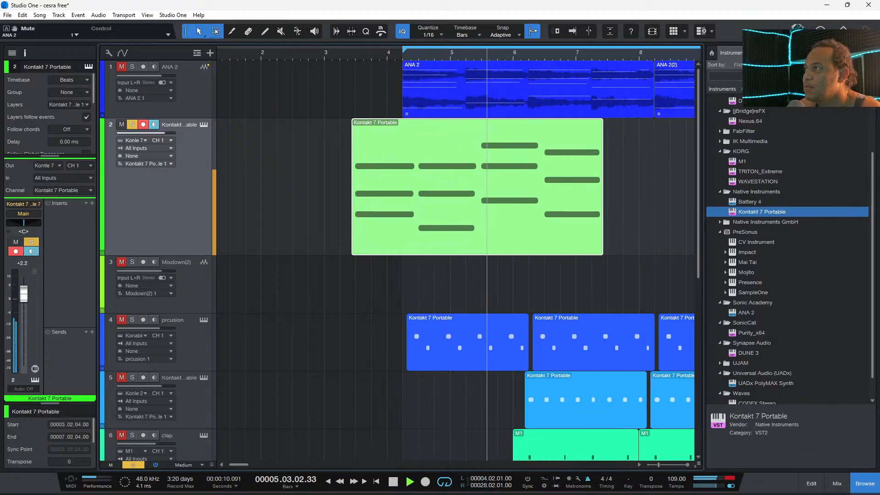
- Move the guitar event to start at 4.2.1, solo the ANA 2 track and play both from bar 4
left_click_drag(453, 230, 504, 227)
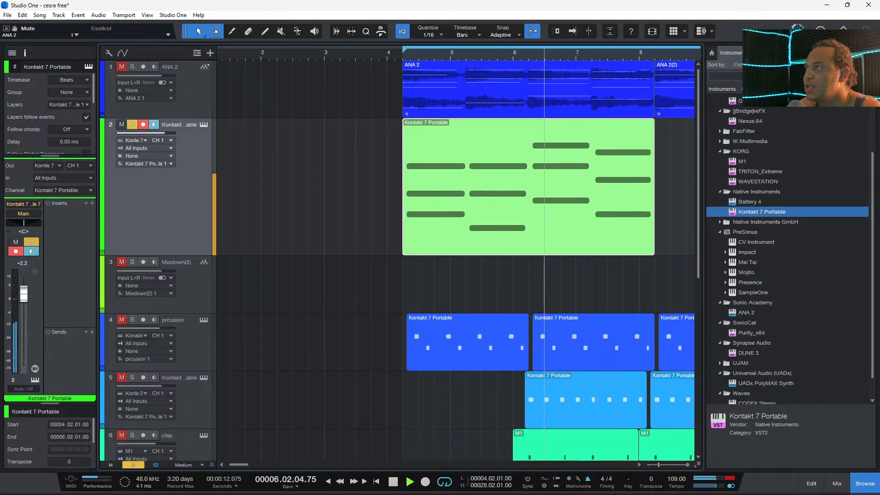
left_click(132, 67)
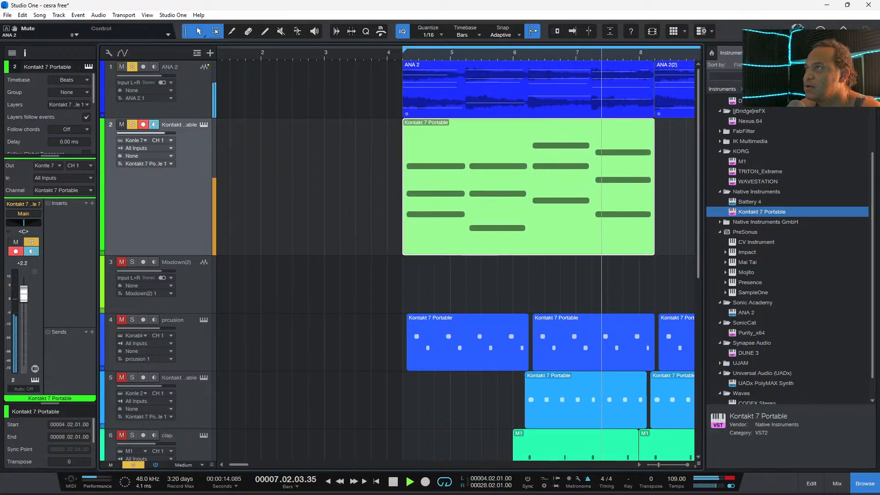
left_click(389, 55)
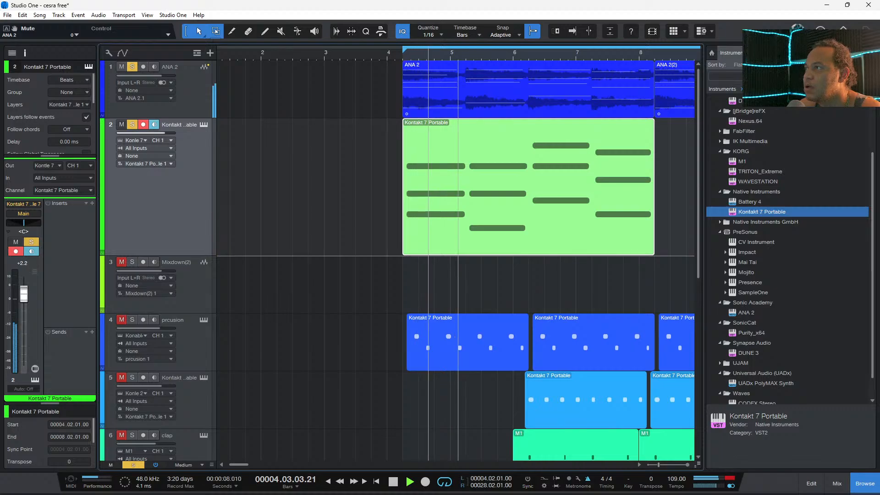
- Move the guitar event to 4.1.4, try it at 4.2.2, and undo that last shift before replaying the opening
left_click_drag(486, 224, 482, 224)
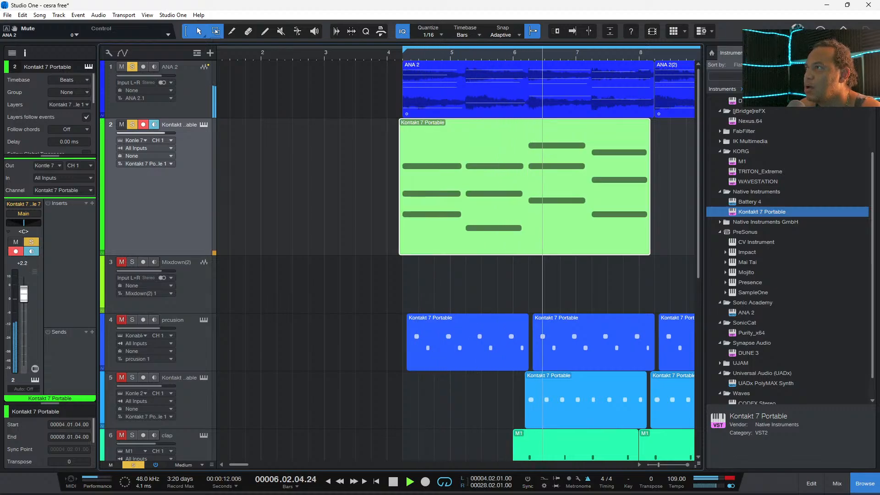
left_click_drag(482, 225, 490, 225)
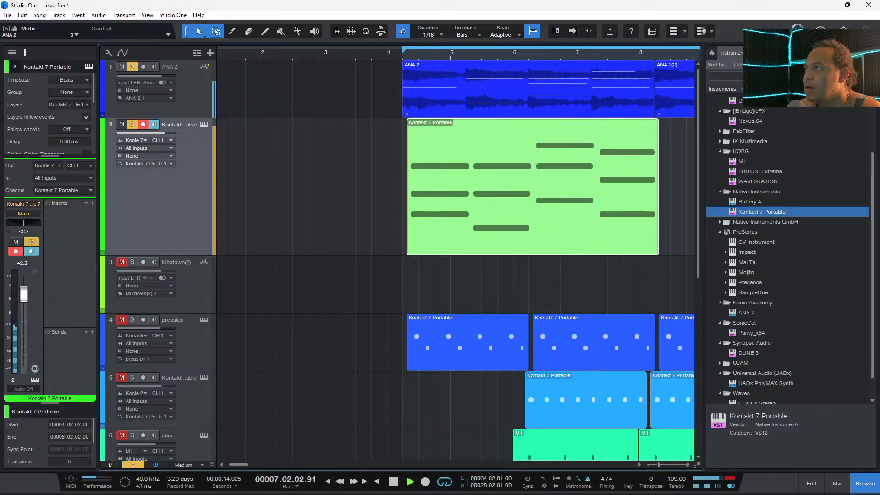
key("space")
key("space")
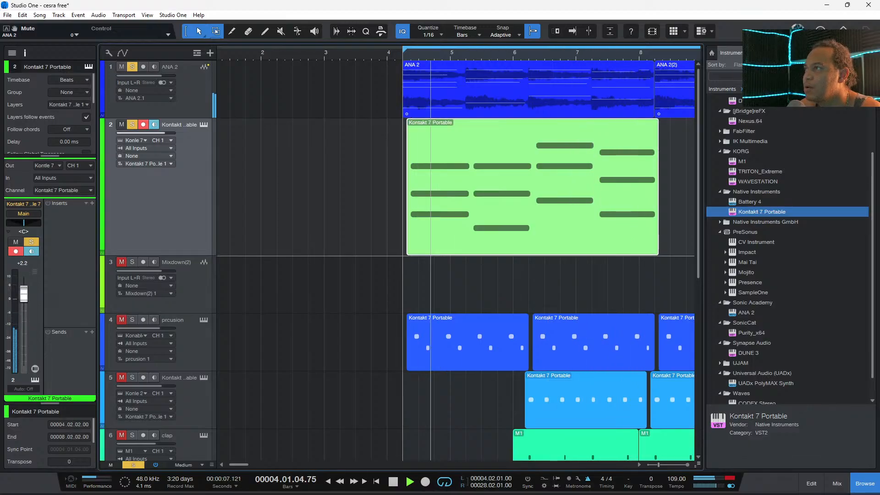
key("ctrl+z")
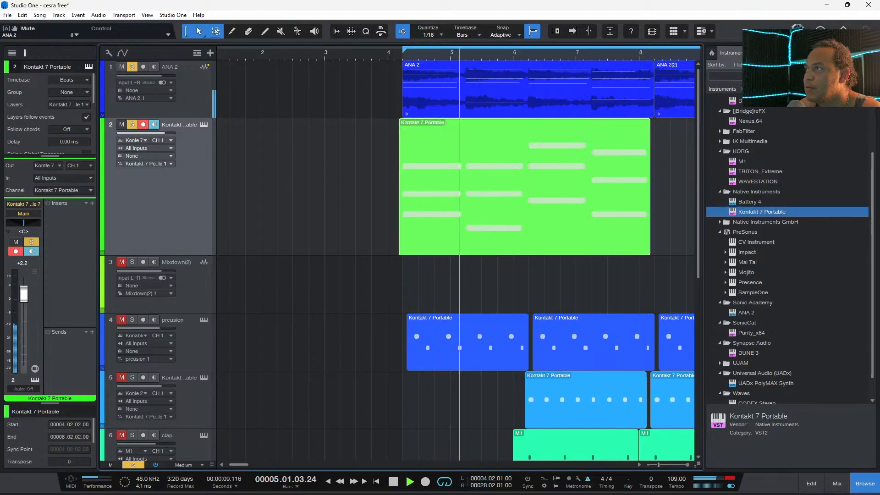
key("space")
key("space")
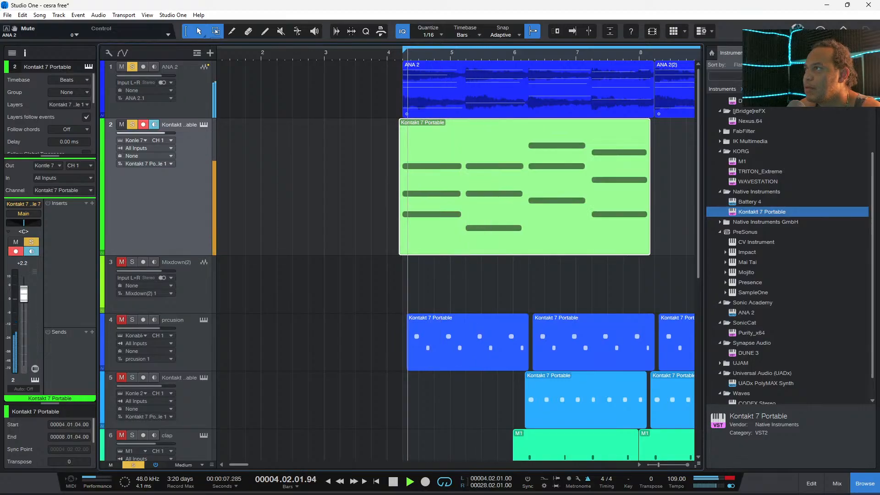
- Move the guitar event's start to 4.1.3 and replay its opening against the ANA 2 track
key("e")
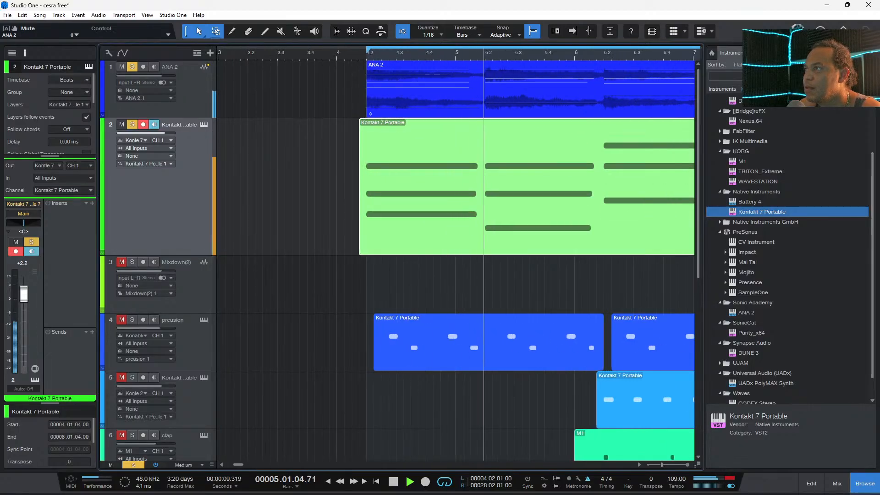
key("space")
key("space")
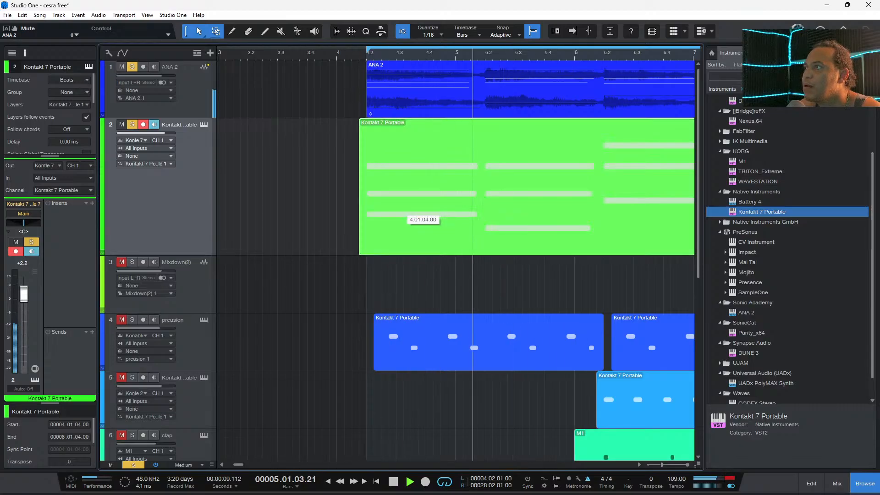
key("alt+Left")
key("space")
key("space")
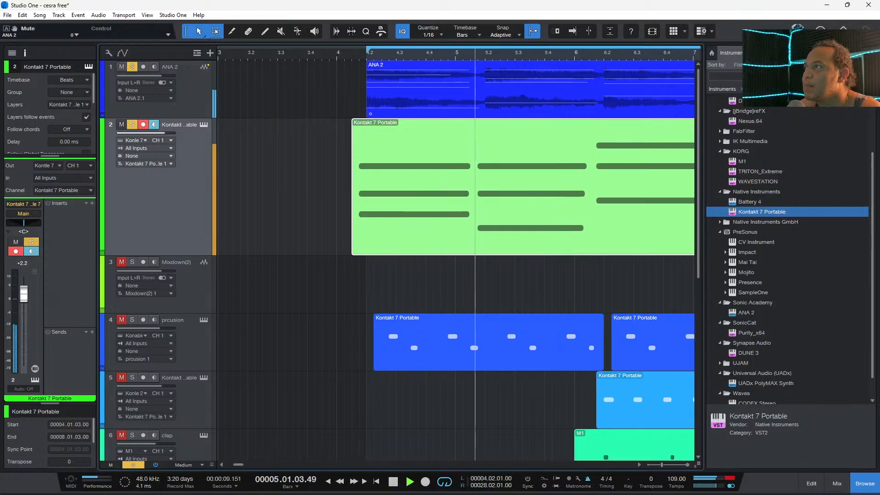
left_click(504, 230)
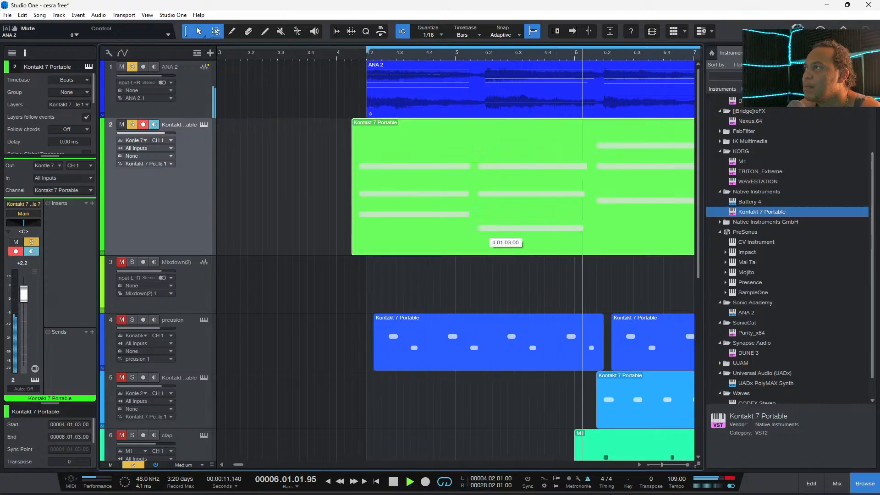
left_click_drag(505, 230, 520, 231)
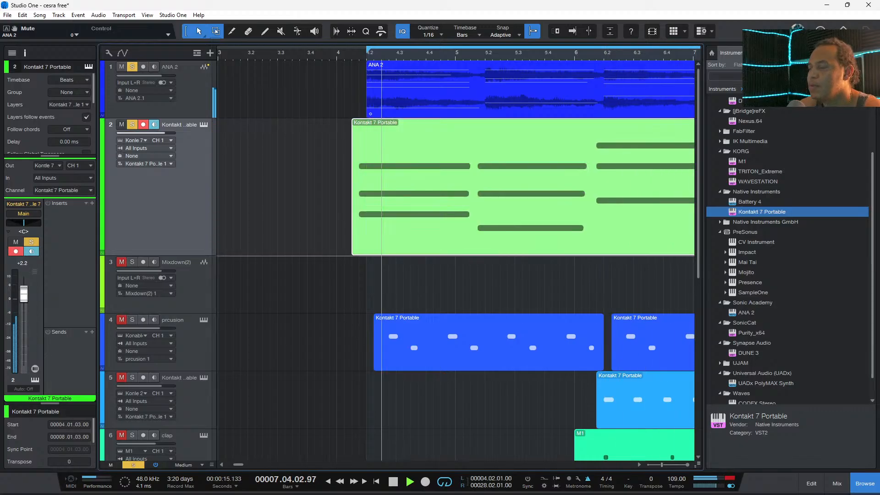
- Move the guitar event back to start at 3.2.4 and play from its beginning
left_click_drag(382, 248, 285, 248)
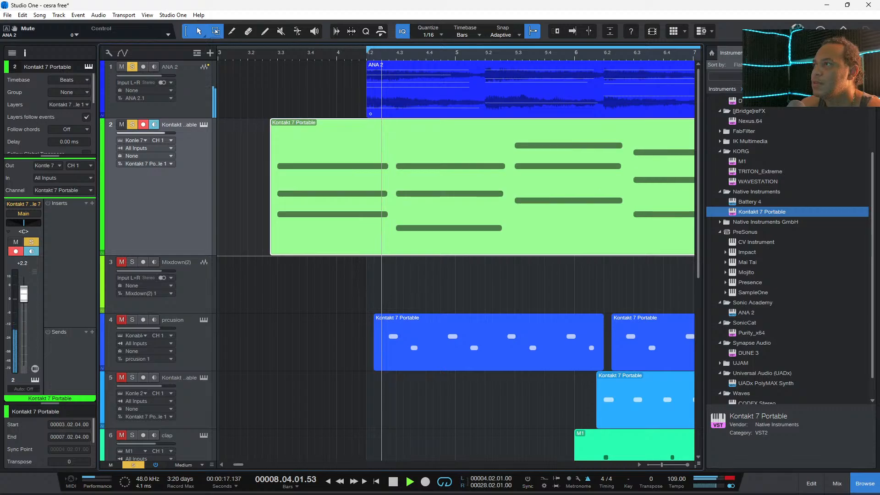
left_click(271, 53)
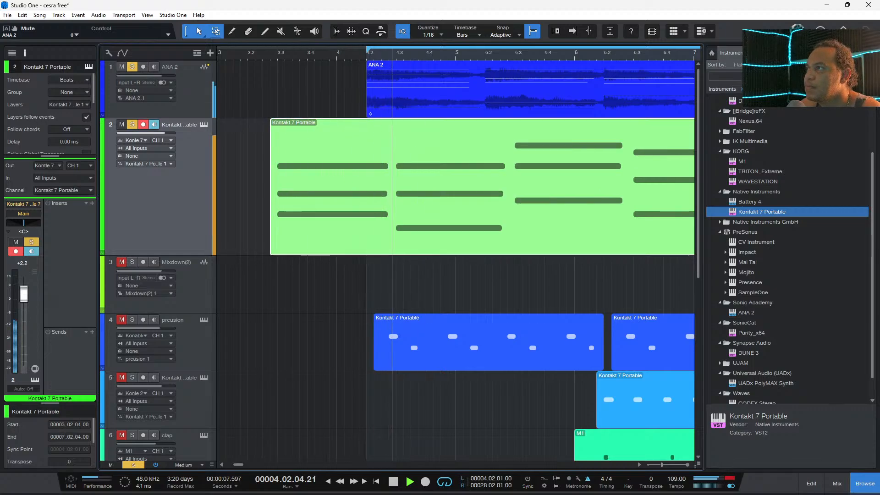
- Move the guitar event's start to 3.2.2, try it at 3.1.4, and replay each position against the ANA 2 track
left_click_drag(447, 220, 432, 220)
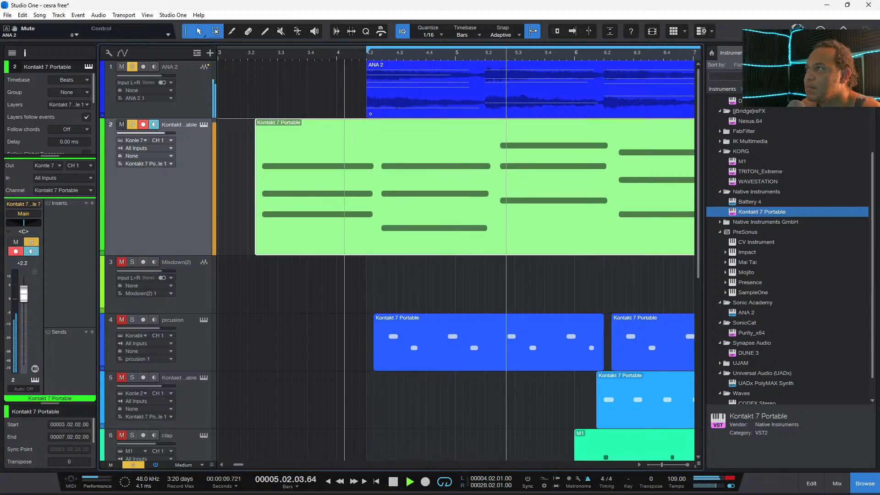
left_click(352, 53)
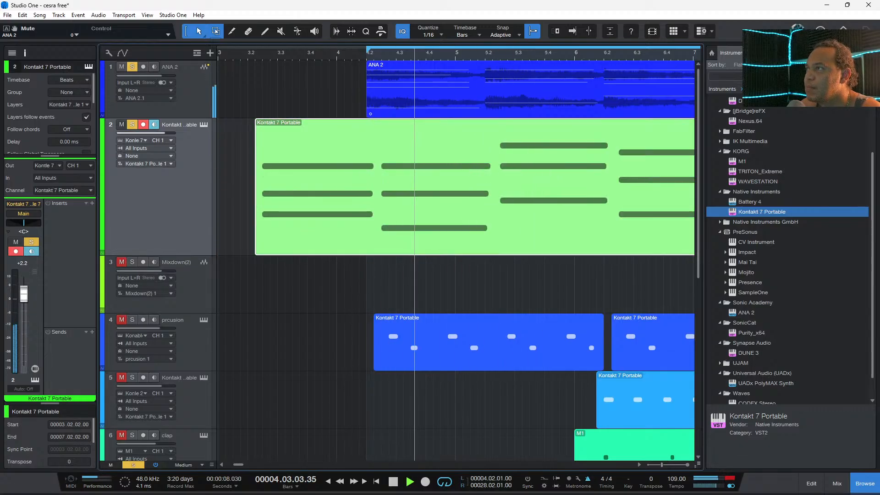
left_click_drag(421, 220, 407, 220)
left_click(359, 53)
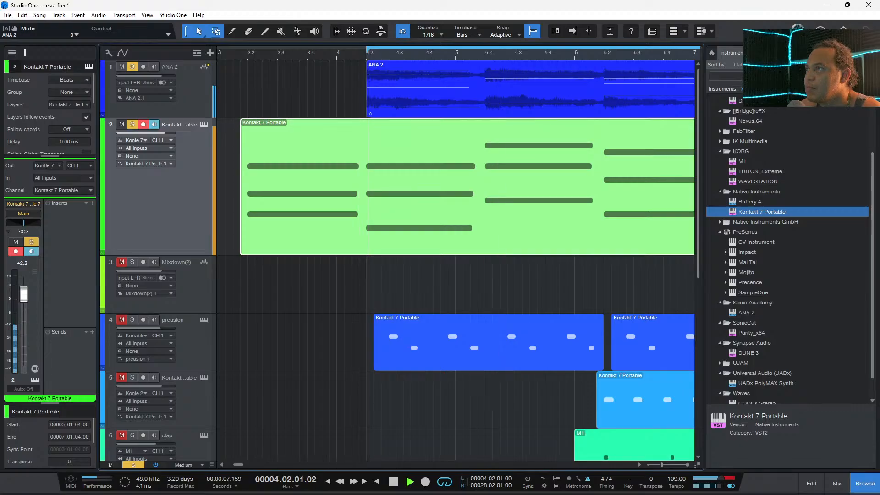
key("space")
- Mix down the guitar event to a new audio track and delete the original event
right_click(380, 204)
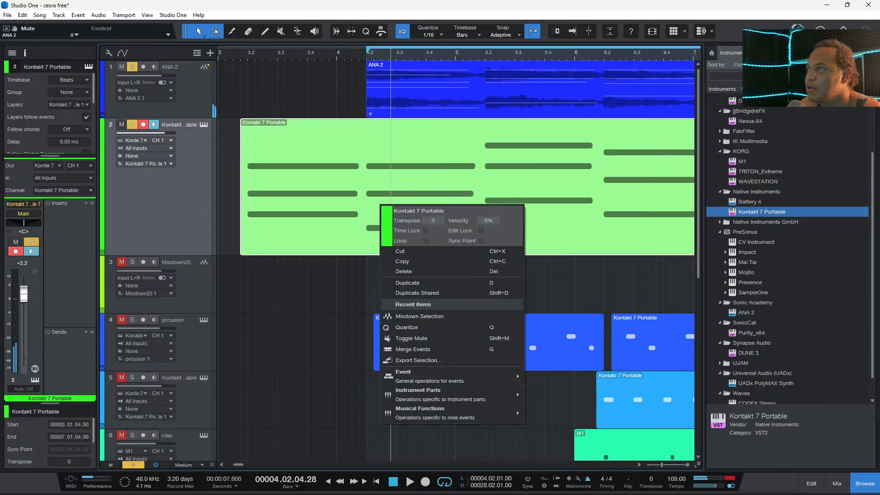
left_click(419, 316)
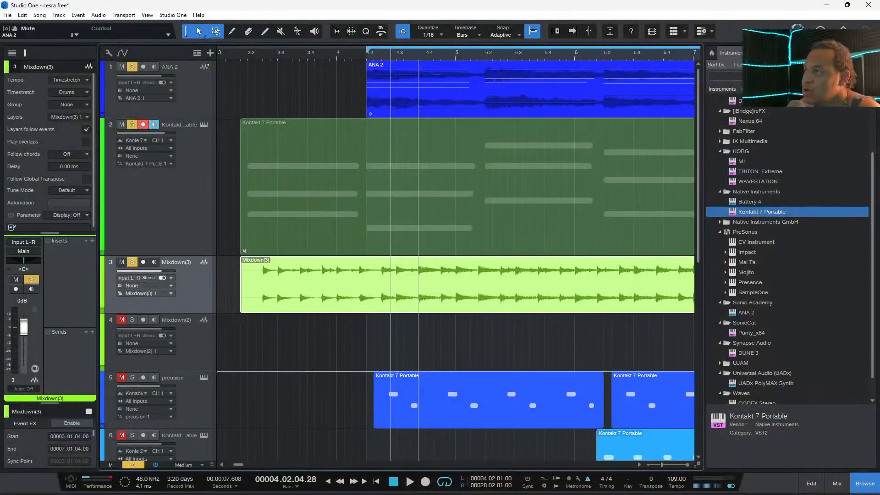
left_click(470, 228)
key("Delete")
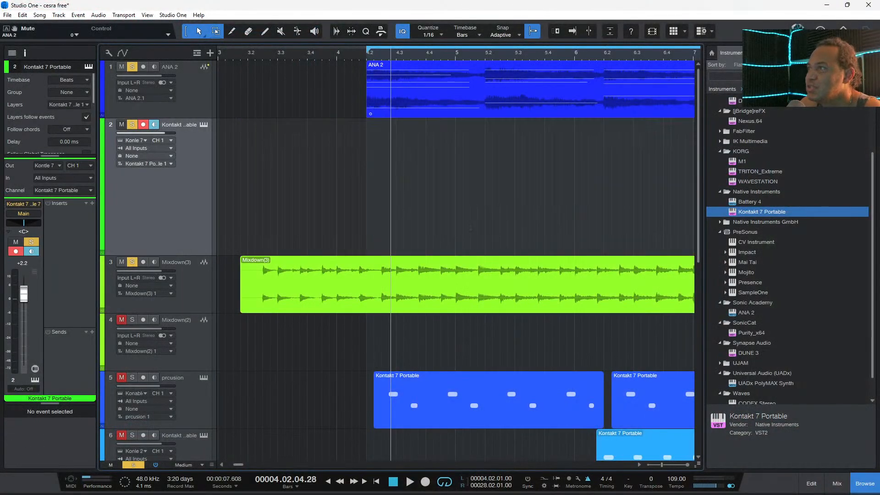
- Play the mixed-down guitar from 3.1.4 and try its audio event starting at 4.2.2 and at 4.1.4
key("KP_0")
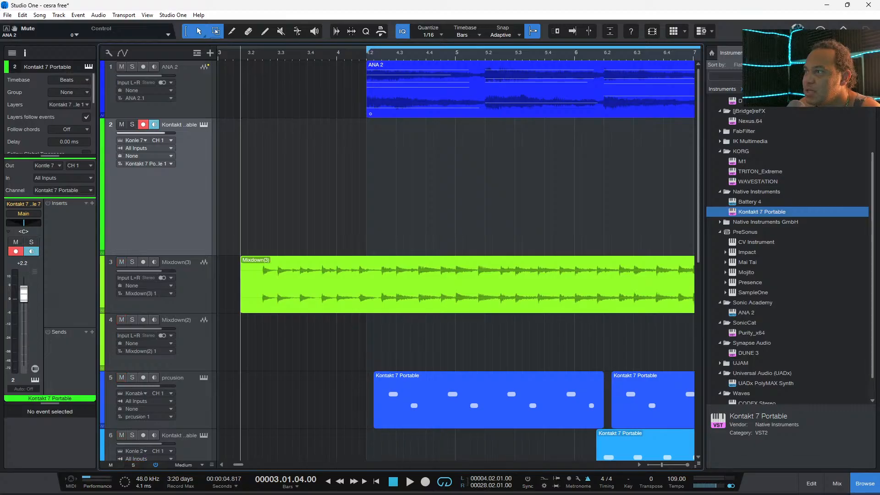
key("space")
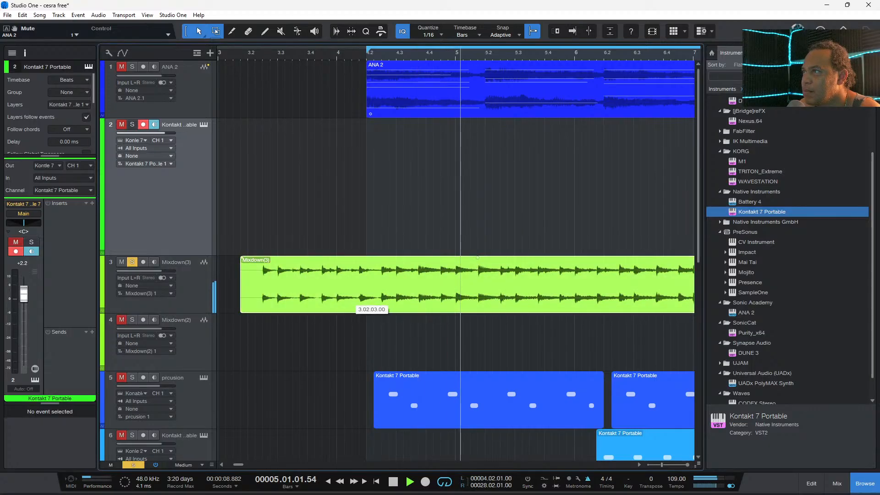
left_click_drag(357, 297, 460, 279)
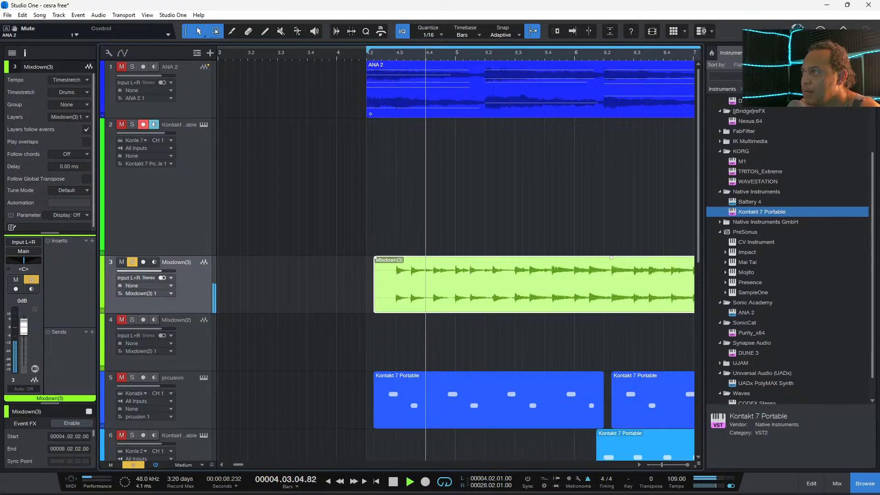
left_click_drag(472, 298, 457, 298)
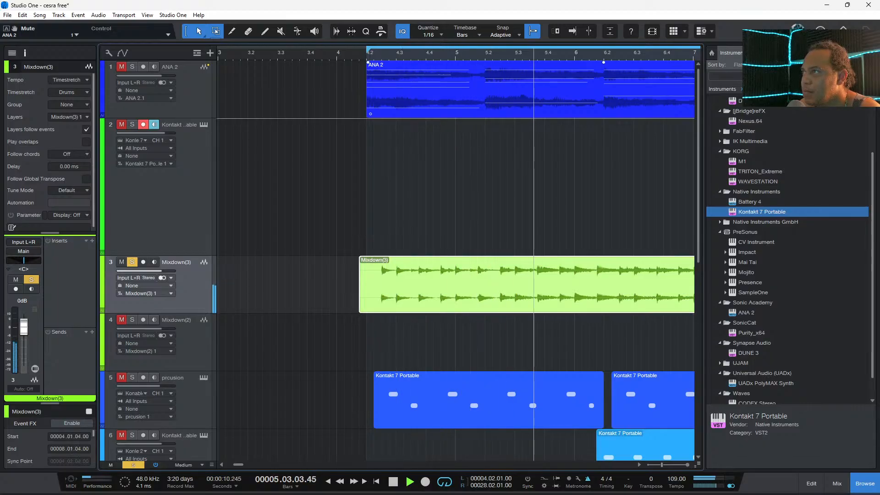
- Replay the mixed-down guitar audio and delete its event from the Mixdown(3) track
key("space")
key("space")
key("space")
key("Delete")
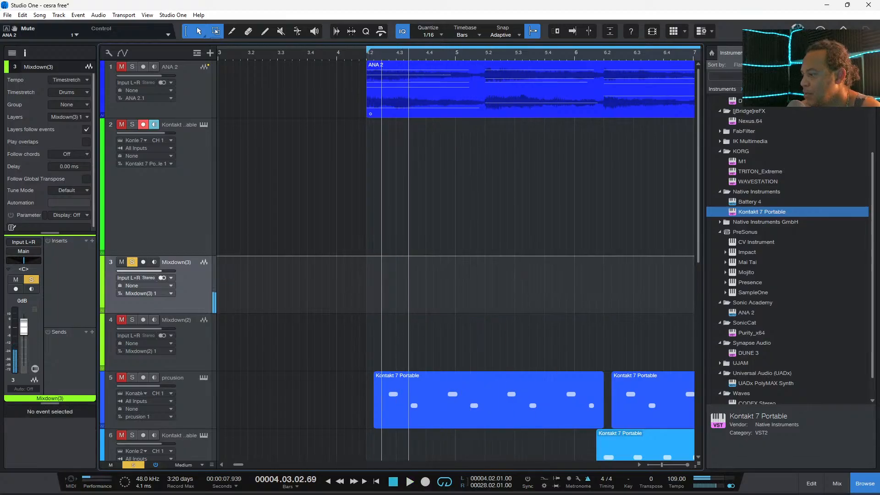
- Replace the guitar track's Kontakt instrument with Electric Sunburst Deluxe (Melody).nki, discarding the changes made to the old instrument
left_click(146, 206)
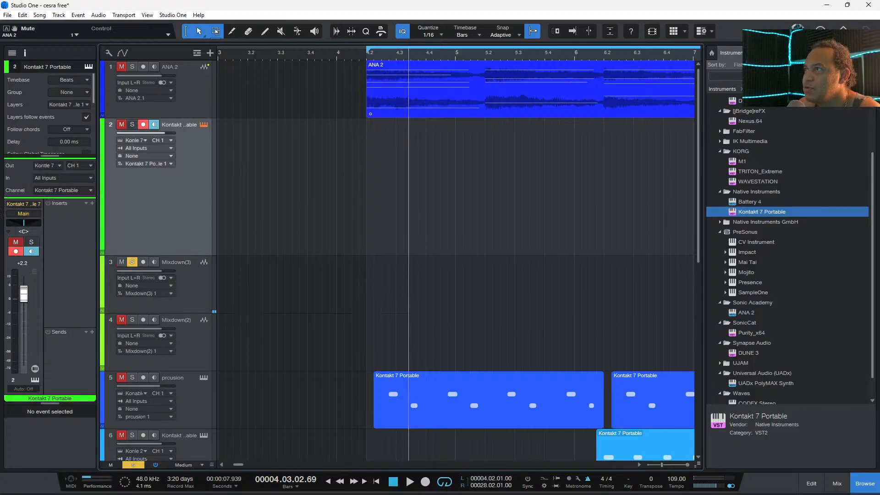
left_click(204, 125)
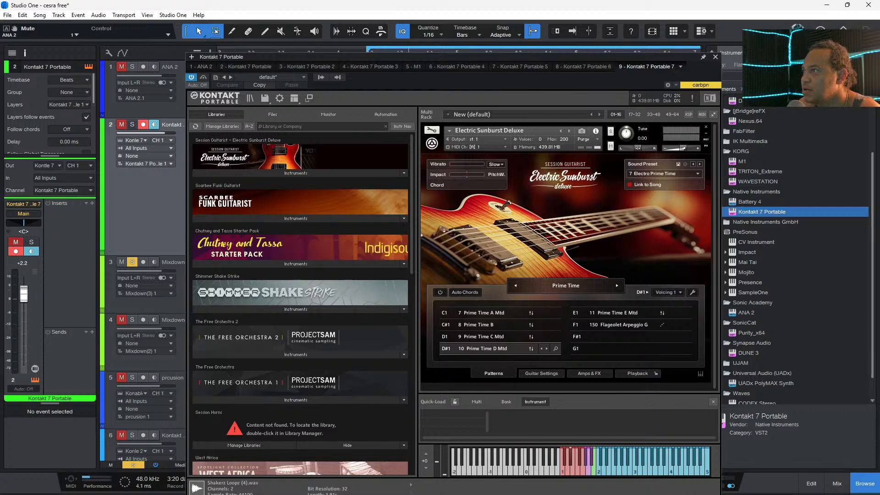
left_click(706, 127)
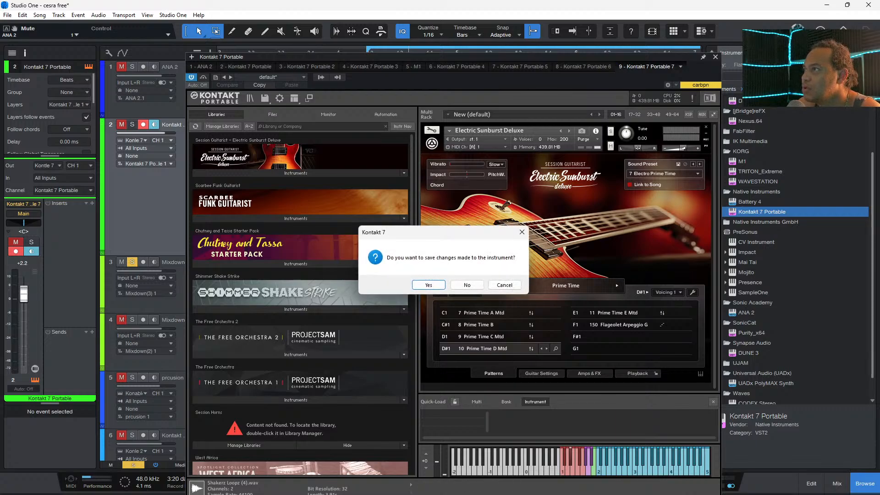
left_click(467, 285)
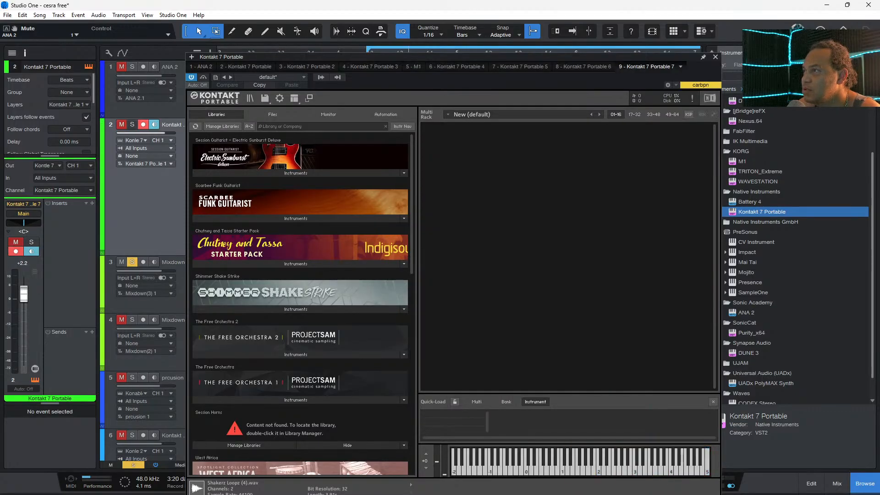
left_click(296, 173)
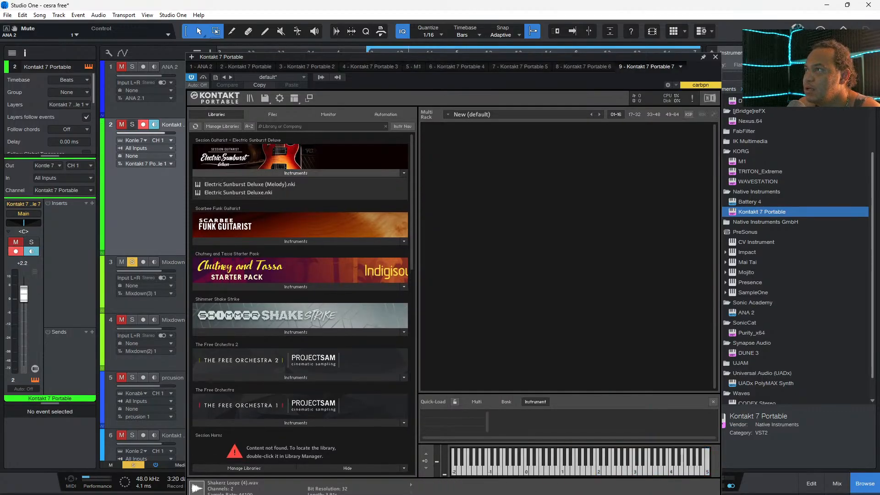
left_click(250, 185)
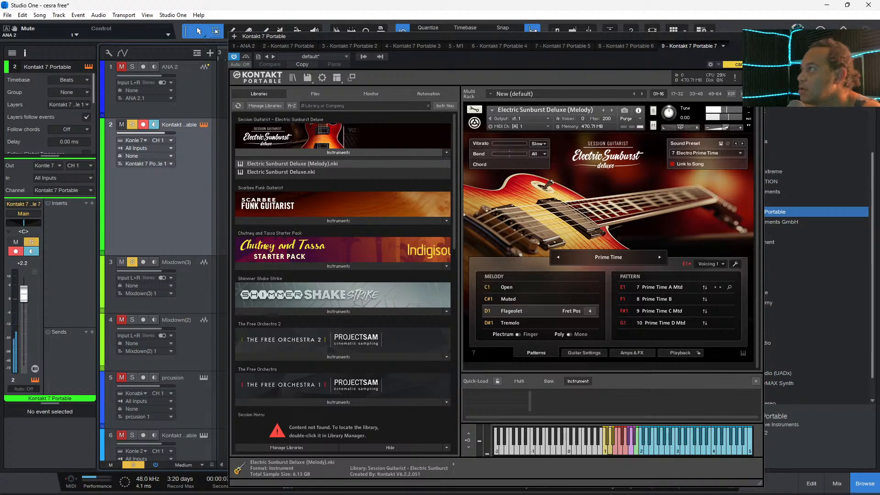
left_click(759, 36)
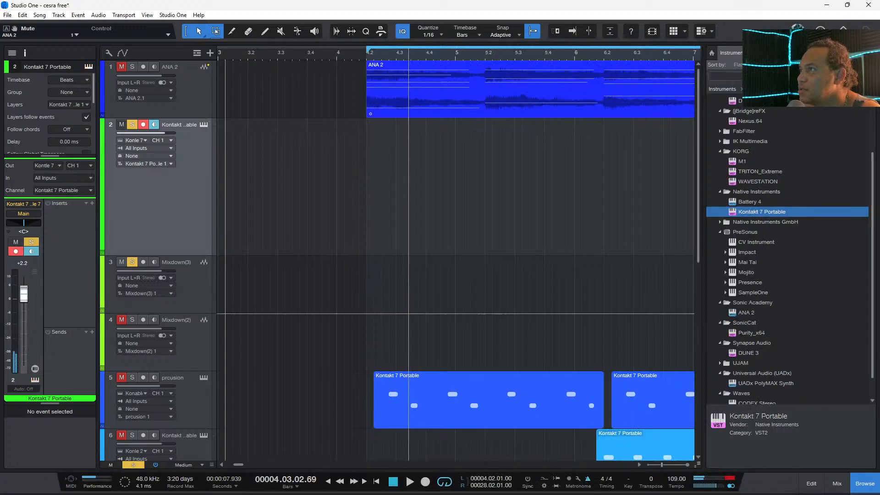
- Solo the ANA 2 track alongside the guitar and rehearse its entry with playback from around 3.2
left_click(308, 53)
key("space")
left_click(132, 67)
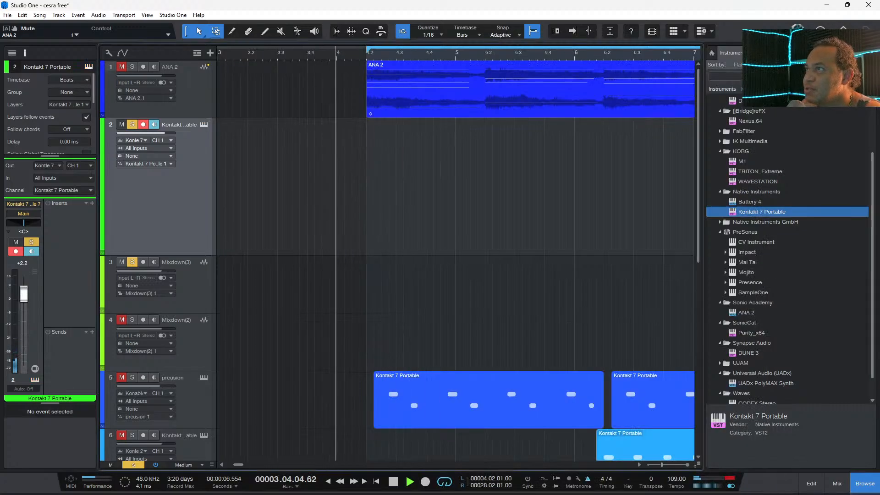
left_click(248, 53)
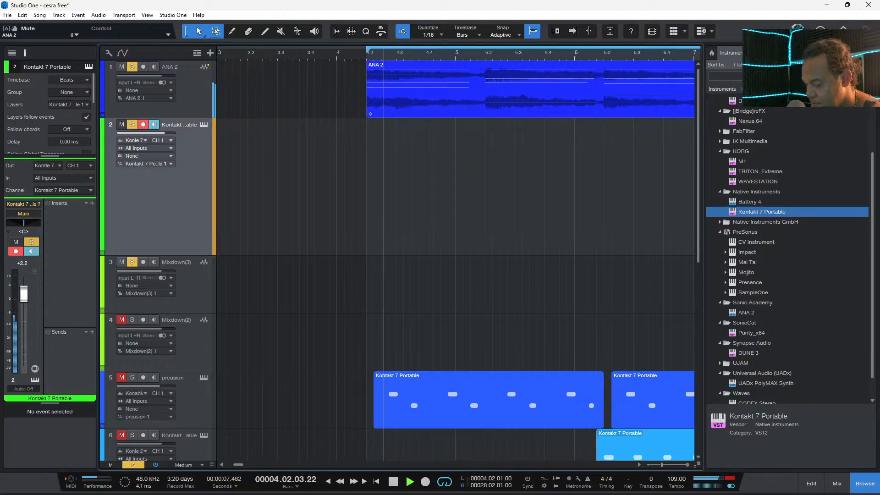
left_click(243, 53)
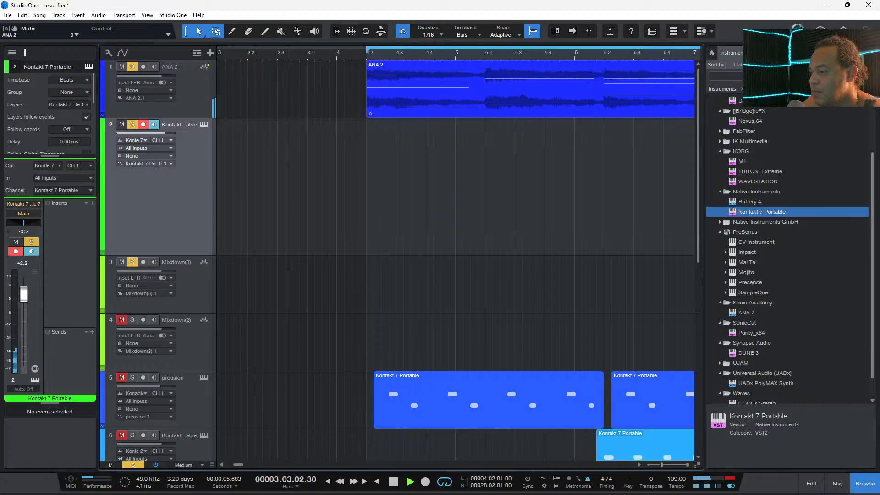
key("KP_Multiply")
key("space")
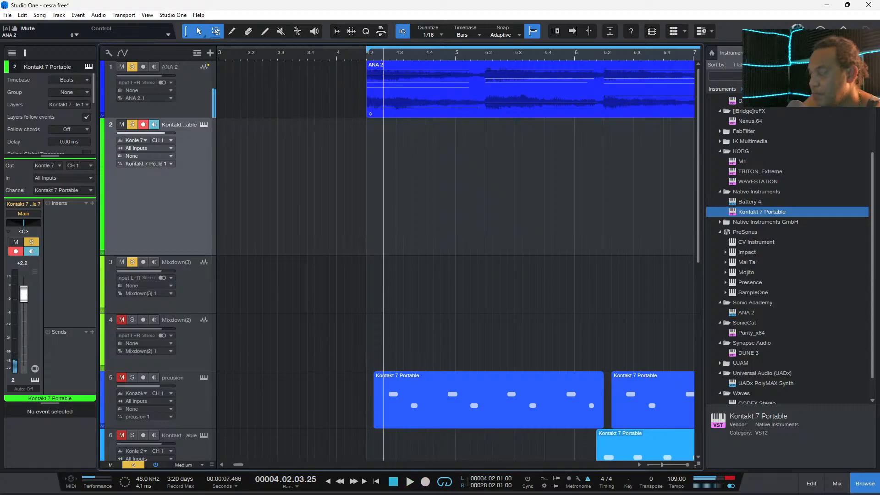
- Record a short guitar take over the ANA 2 track with a lead-in from 3.1.2, and delete it
left_click(248, 52)
left_click(225, 53)
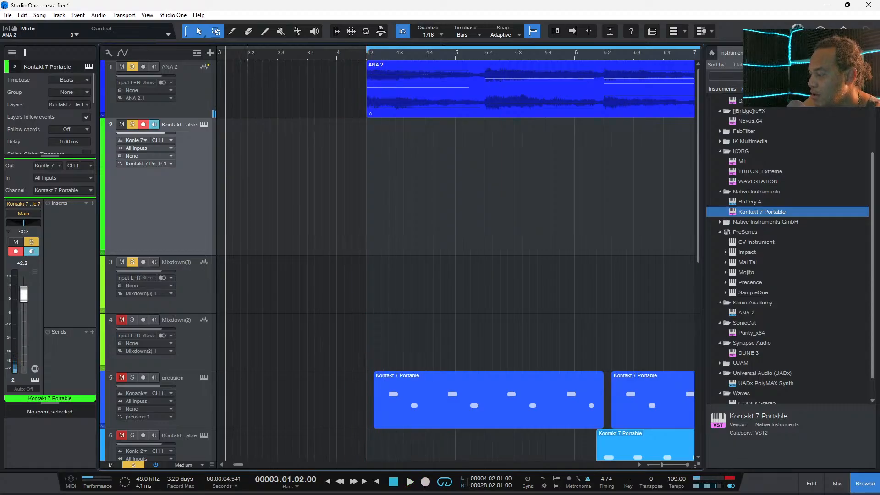
key("space")
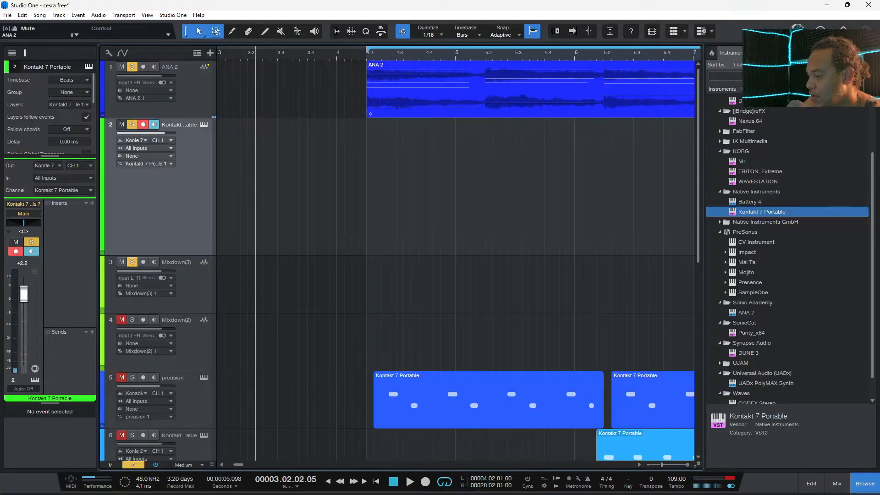
key("KP_Multiply")
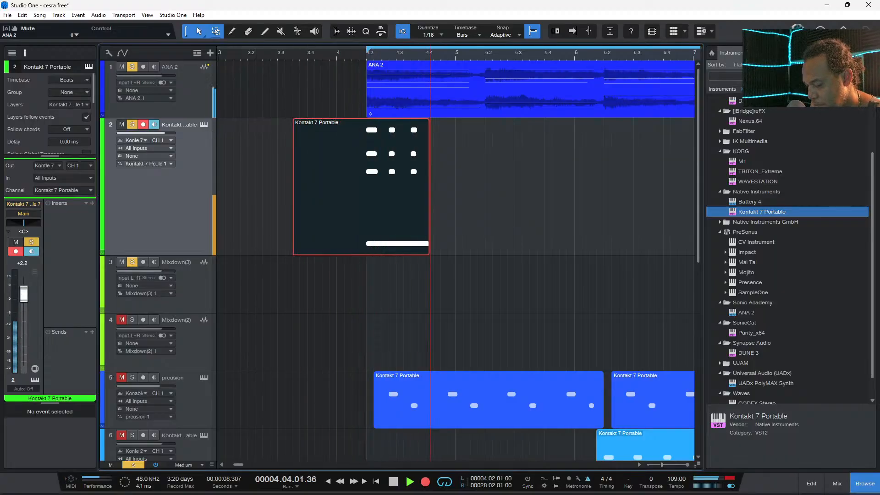
key("space")
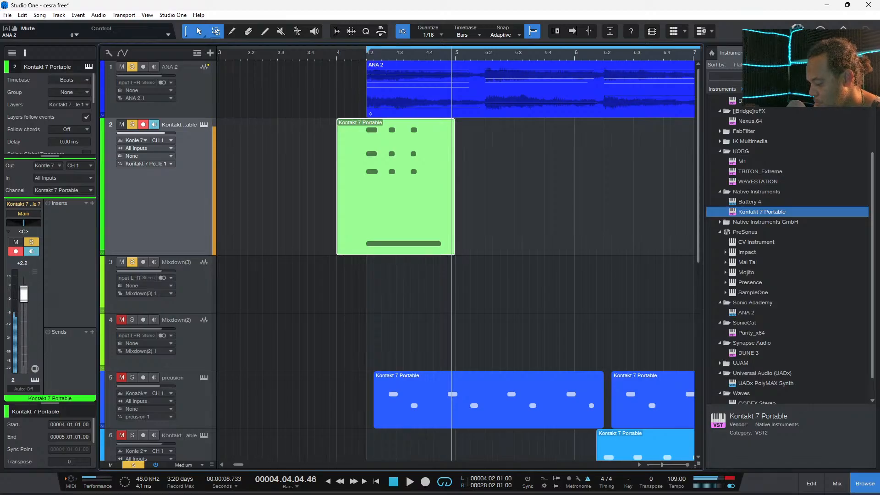
key("Delete")
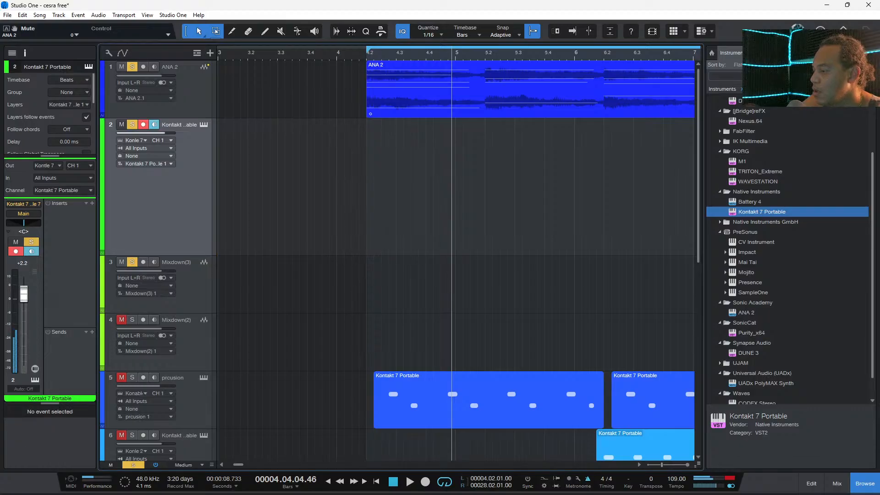
- Record a new guitar take over the ANA 2 track with a lead-in from 3.1.3, and play it back
key("KP_0")
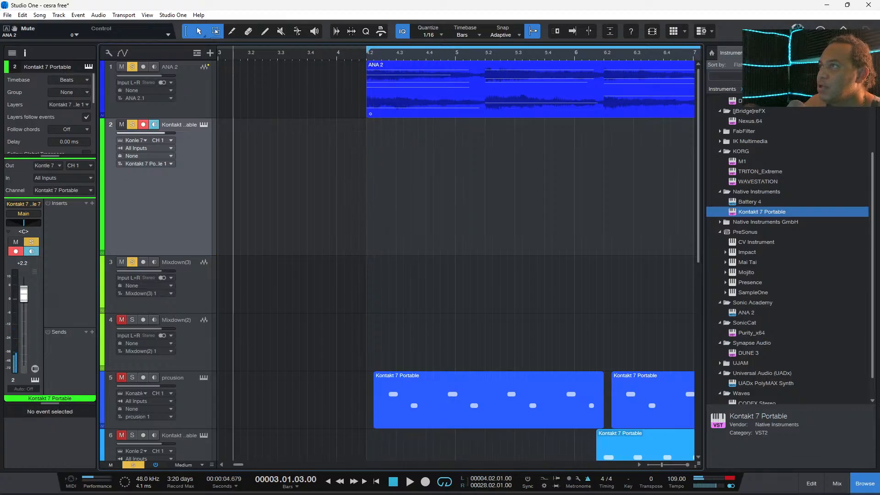
key("space")
key("KP_Multiply")
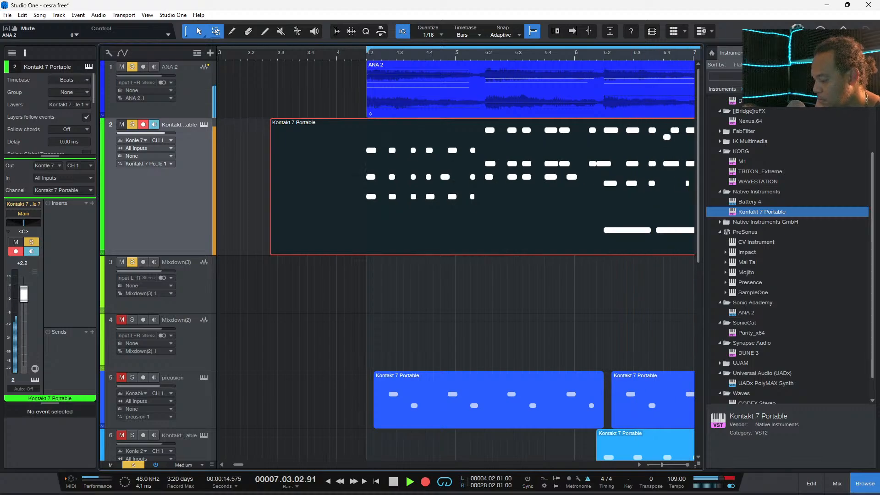
key("KP_Multiply")
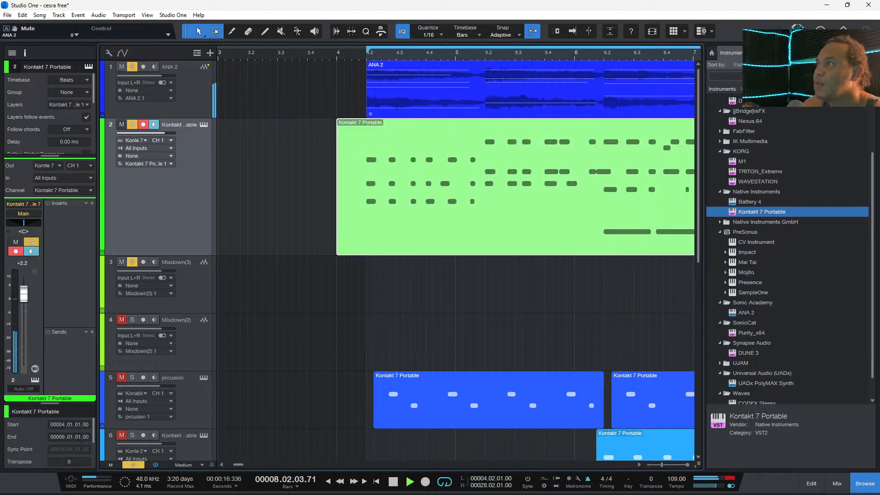
key("space")
key("space")
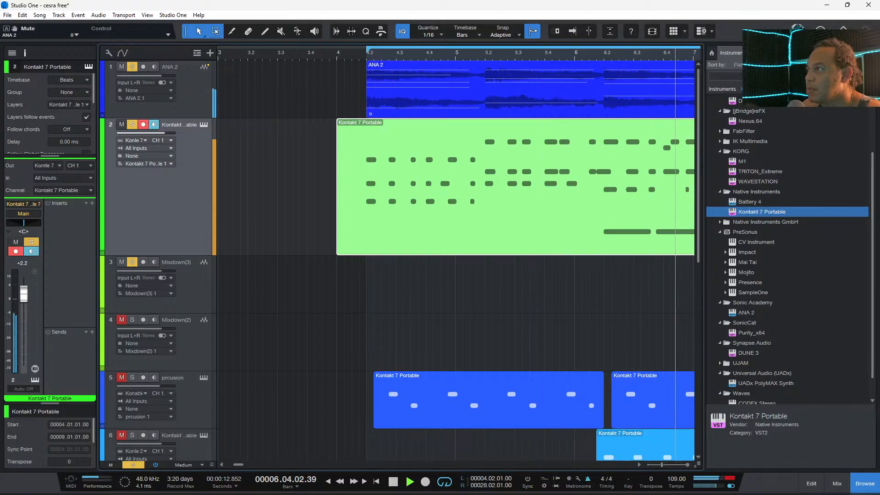
scroll(456, 206, "down", 6)
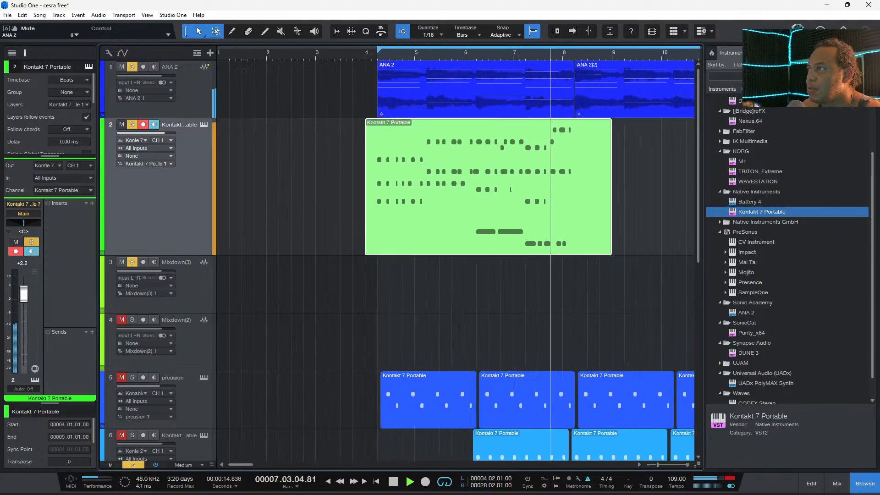
scroll(456, 206, "up", 4)
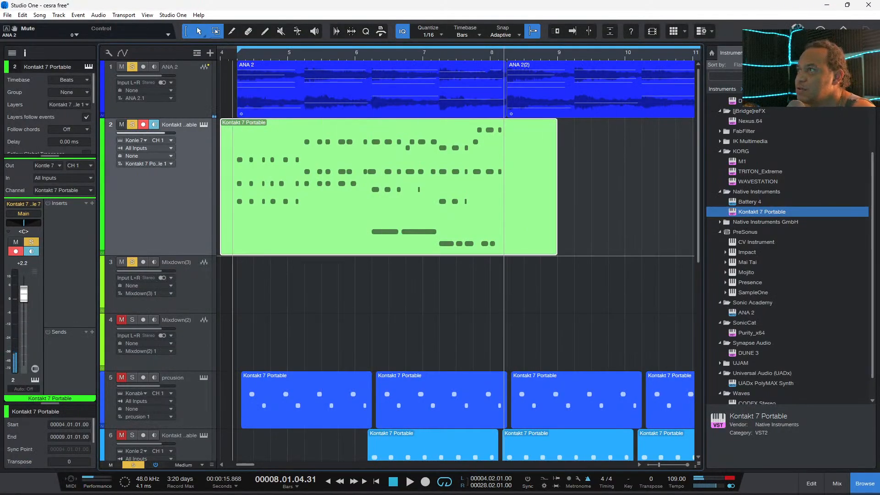
- Mute the ANA 2 track and open the newly recorded guitar event in the note editor
left_click(122, 67)
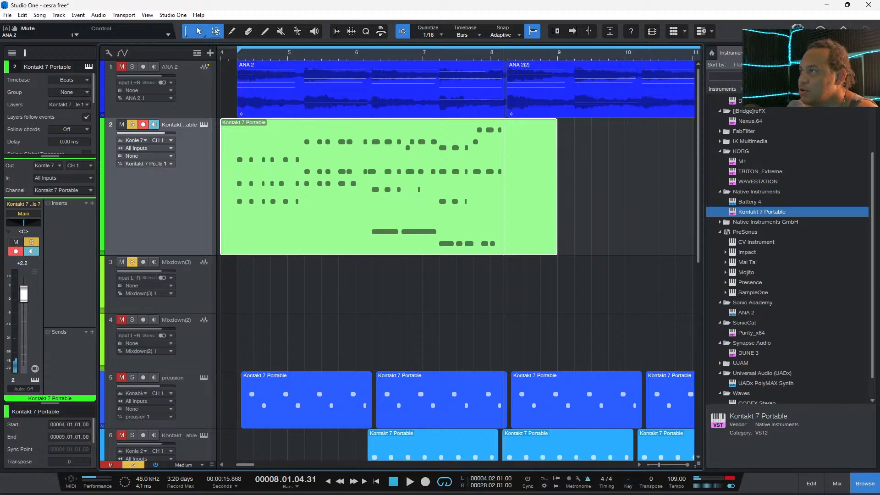
double_click(389, 214)
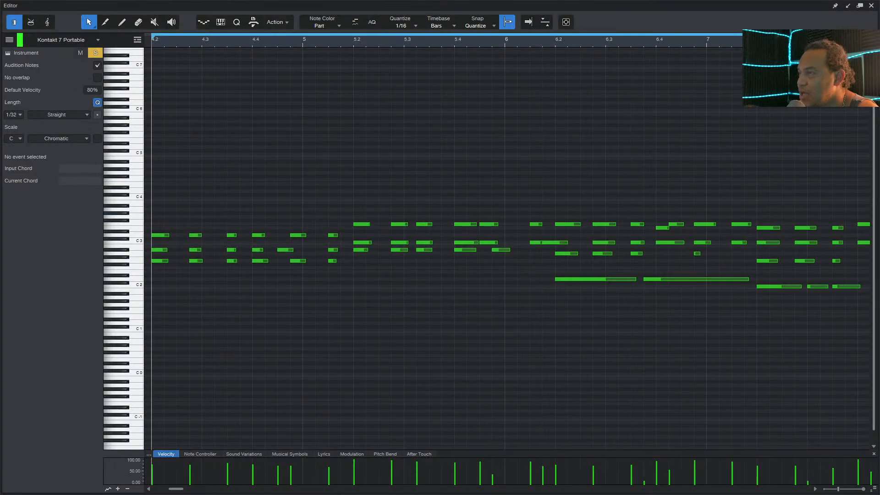
- Move the early A#2 note in beat 4.4 one sixteenth later to 4.4.4, in line with its chord
key("space")
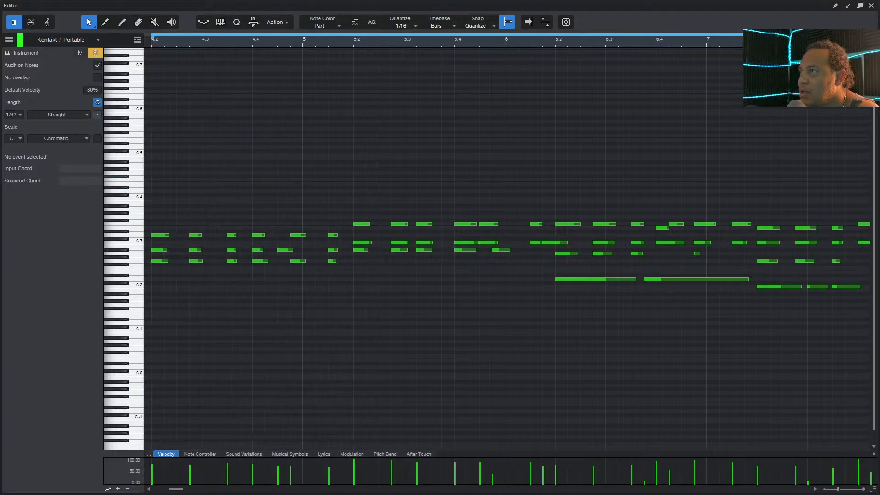
left_click(285, 249)
key("Delete")
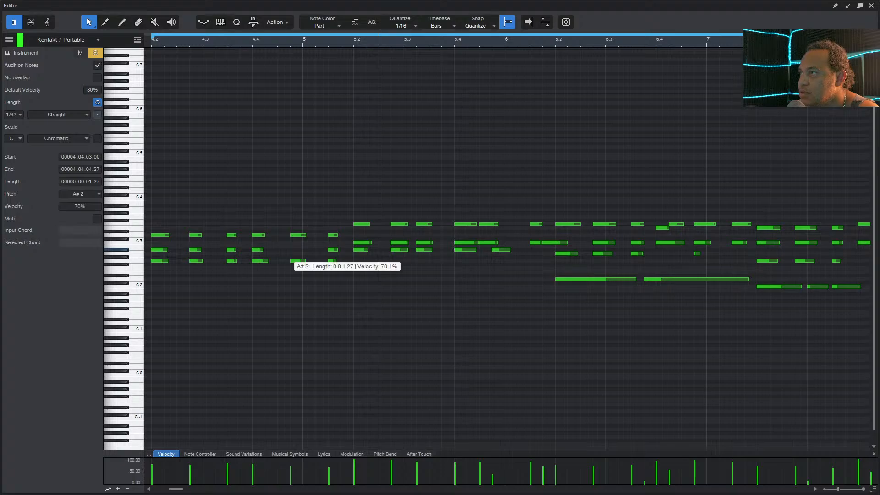
key("ctrl+z")
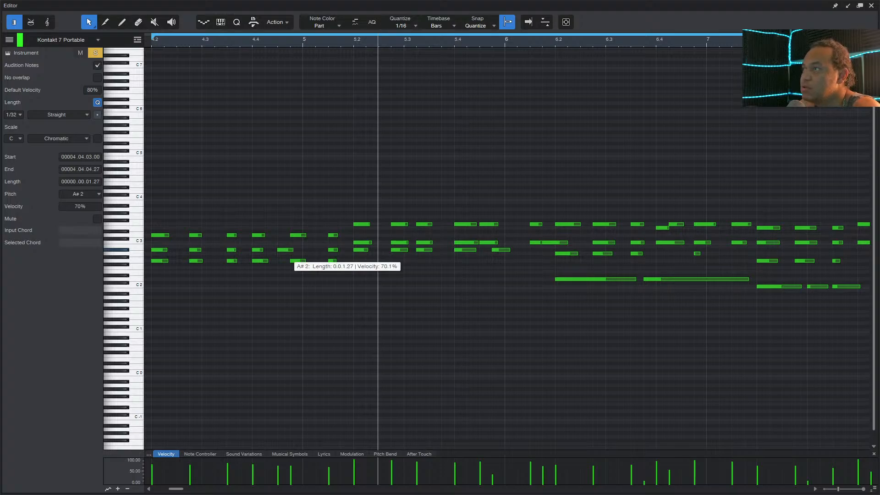
left_click_drag(286, 250, 295, 250)
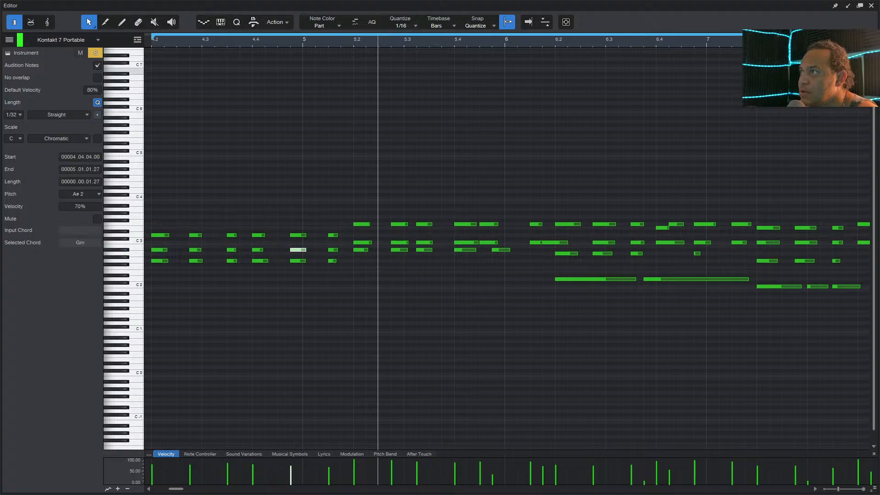
- Shift the third chord of bar 5's repeated pattern to 5.3.3 and the notes just before bar 6 one sixteenth later, starting at 5.4.4
left_click(215, 41)
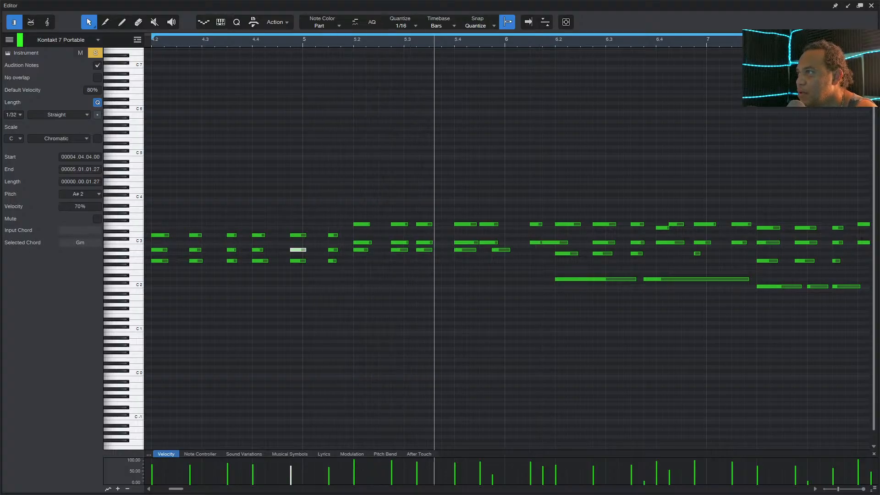
left_click_drag(451, 266, 434, 224)
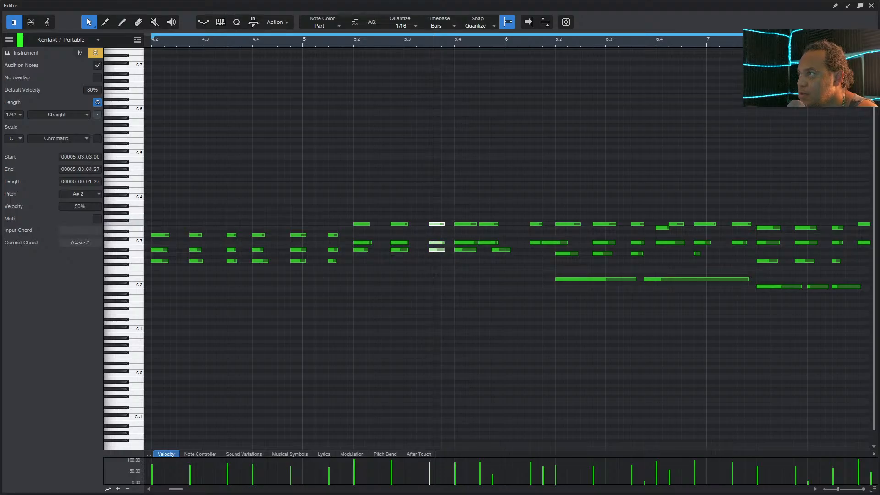
key("space")
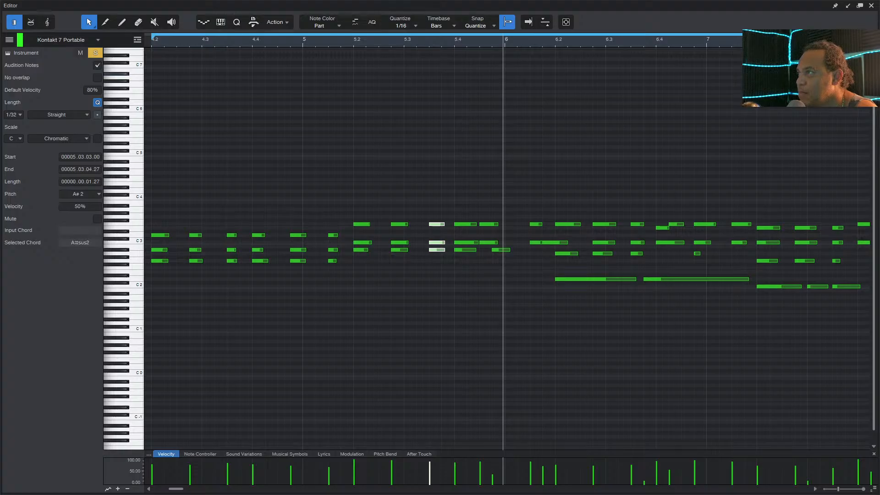
left_click_drag(520, 273, 503, 224)
left_click(490, 224)
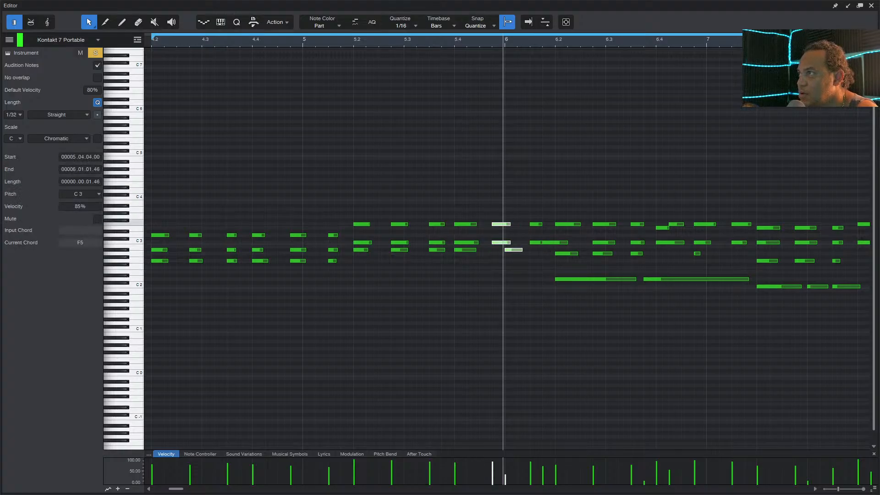
- Play back the retimed guitar chords from around 5.2 and close the note editor
left_click(366, 41)
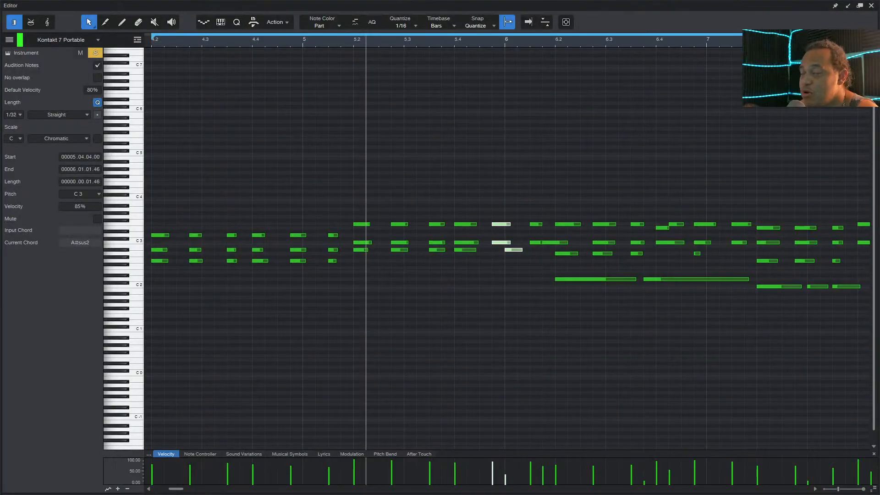
key("space")
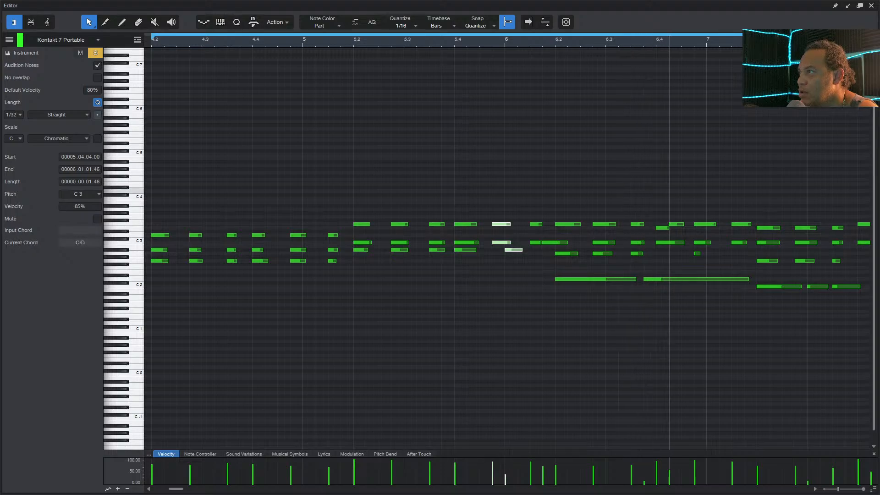
key("space")
key("space")
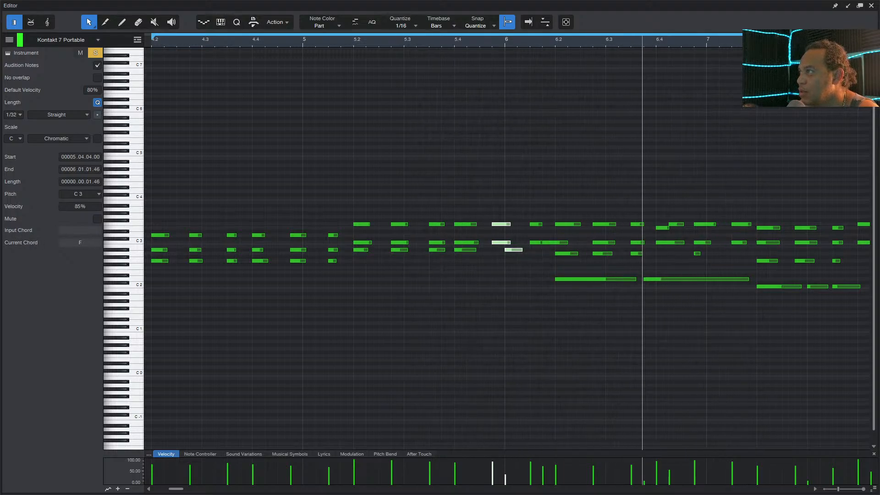
left_click(872, 6)
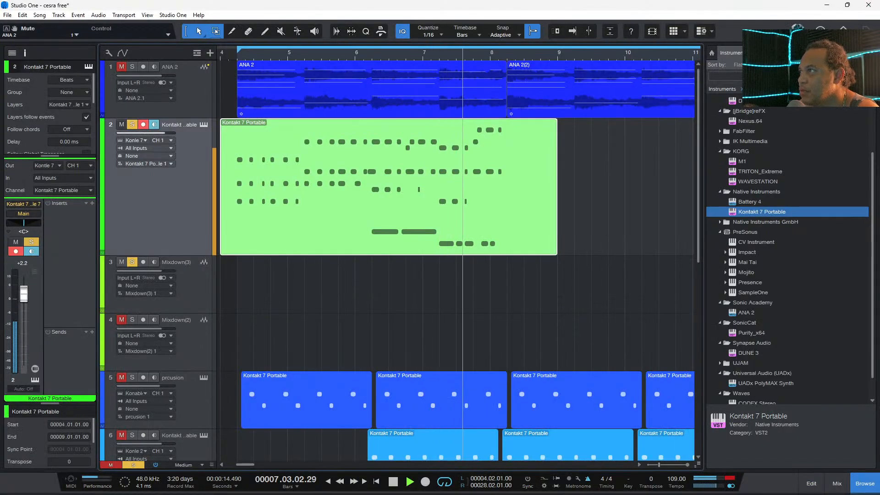
- Trim the guitar event to start at 4.1.4 and end at 8.1.4, and play it from just before its start
left_click_drag(556, 224, 502, 225)
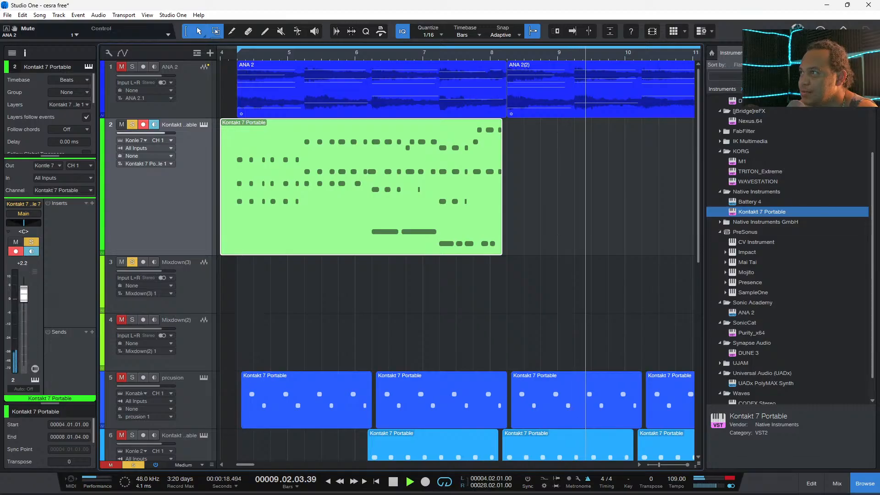
left_click_drag(222, 229, 234, 230)
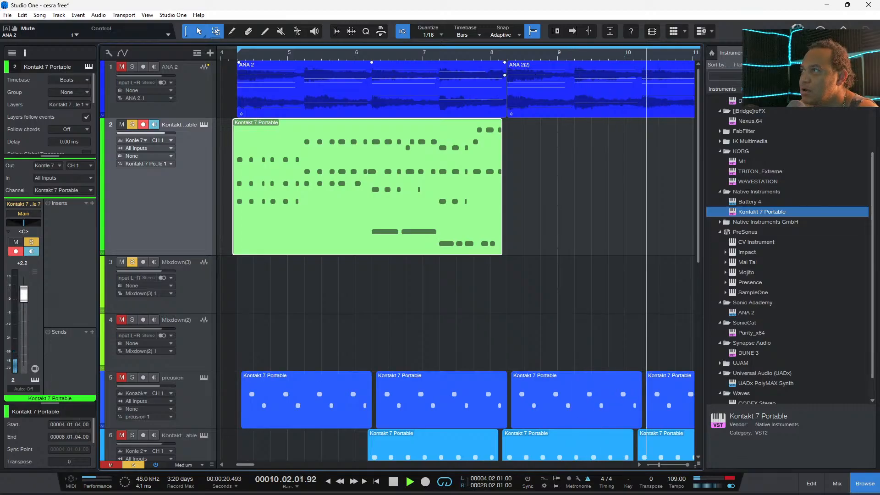
left_click(225, 53)
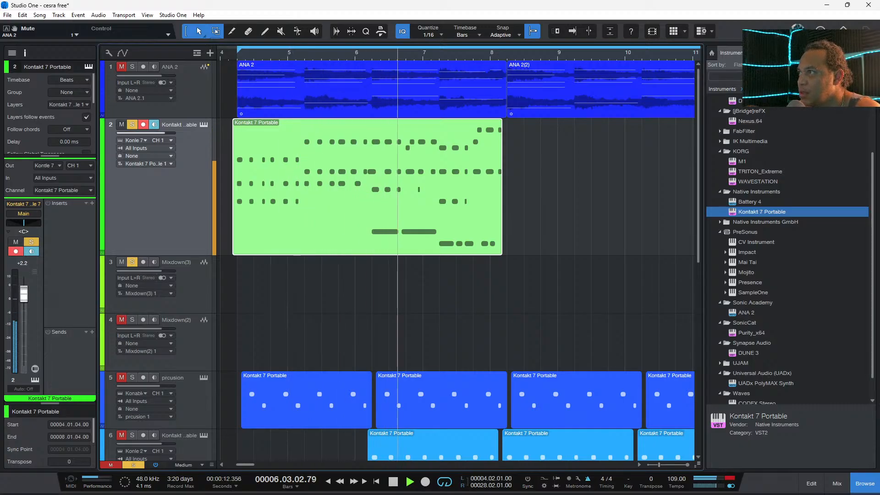
- Duplicate the trimmed guitar event four times in a row up to bar 24, and turn off all solos
key("d")
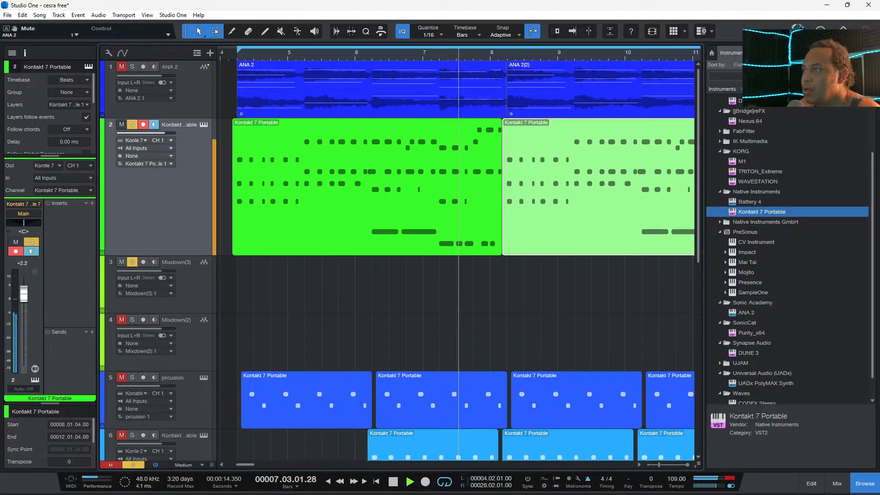
key("shift+s")
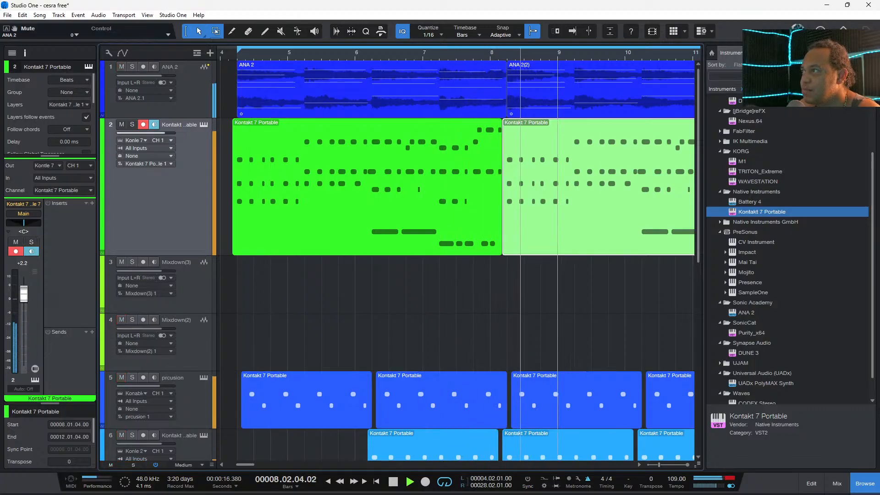
key("w")
key("w")
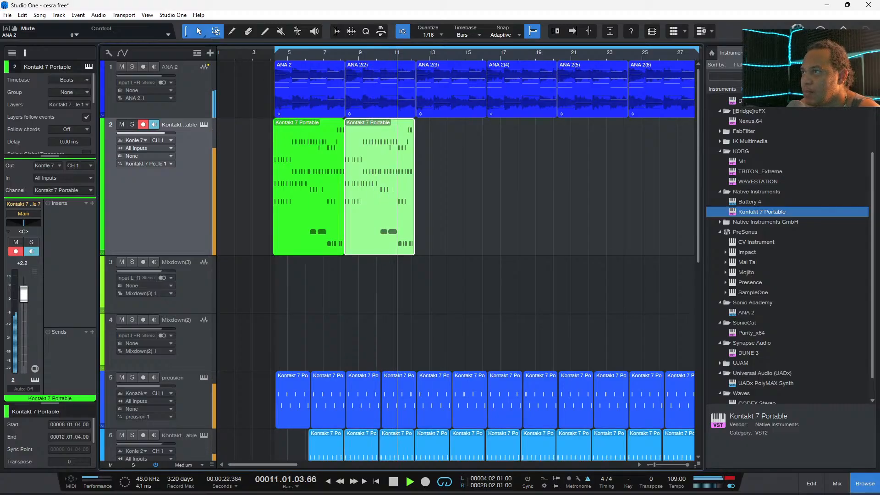
key("d")
key("d")
key("d")
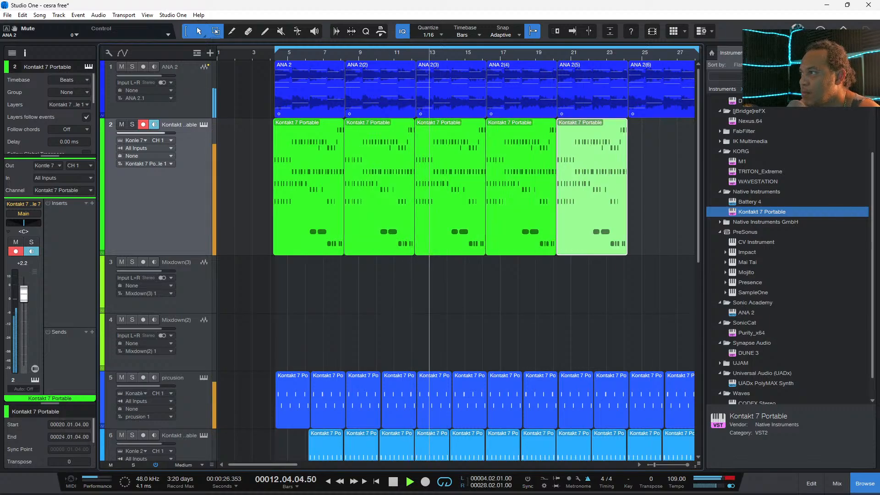
- Add one more copy of the guitar event at 24.1.4 so the part runs to bar 28 like the ANA 2 track
key("w")
key("w")
key("w")
key("w")
key("e")
key("e")
key("e")
key("e")
key("e")
key("e")
key("w")
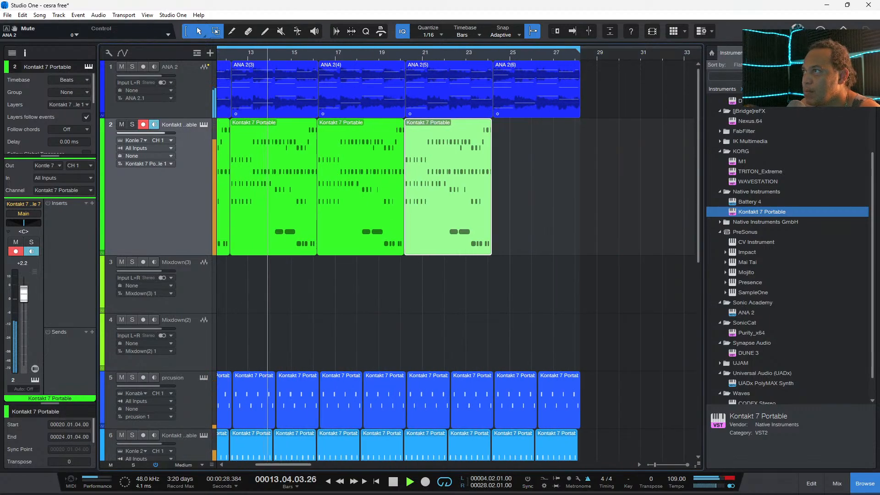
key("d")
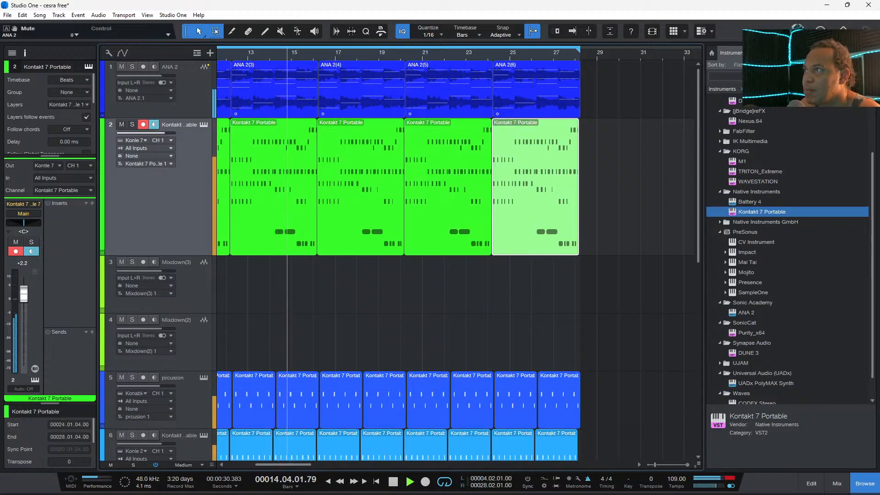
- Lower the ANA 2 track's volume to -0.6 dB and briefly mute its ANA 2(4) event to compare the sound
left_click(537, 90)
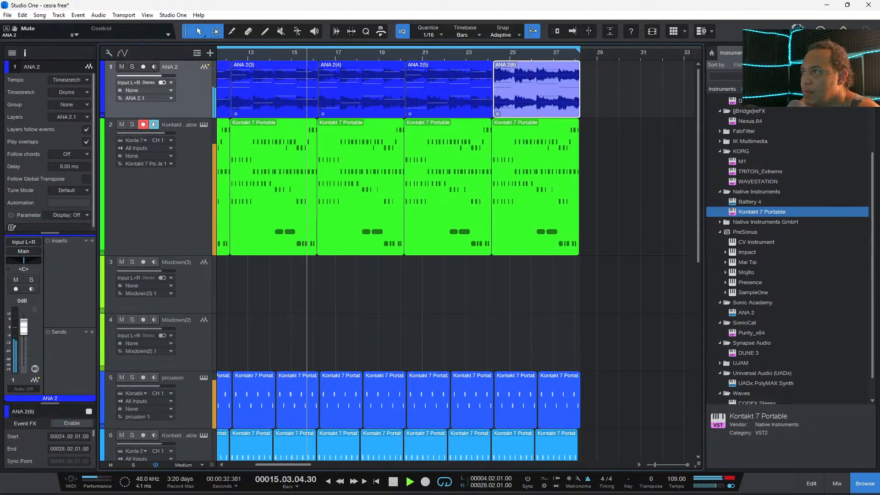
left_click_drag(162, 76, 160, 76)
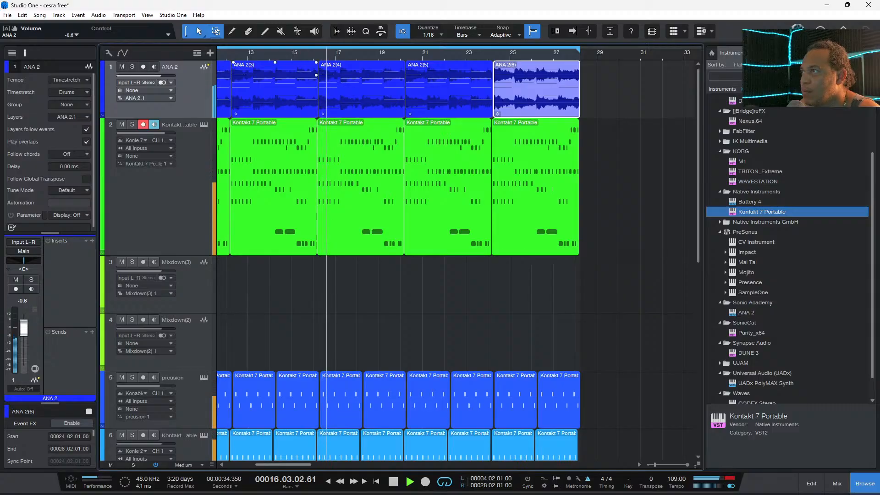
left_click(360, 96)
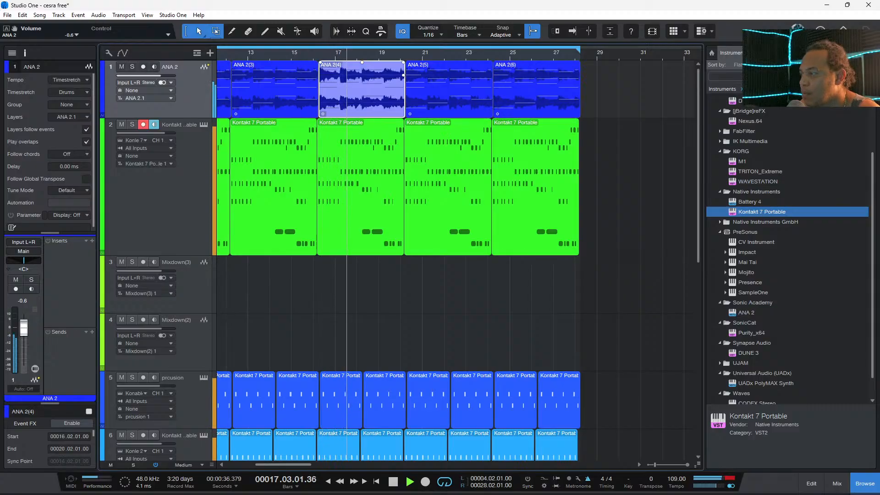
key("shift+m")
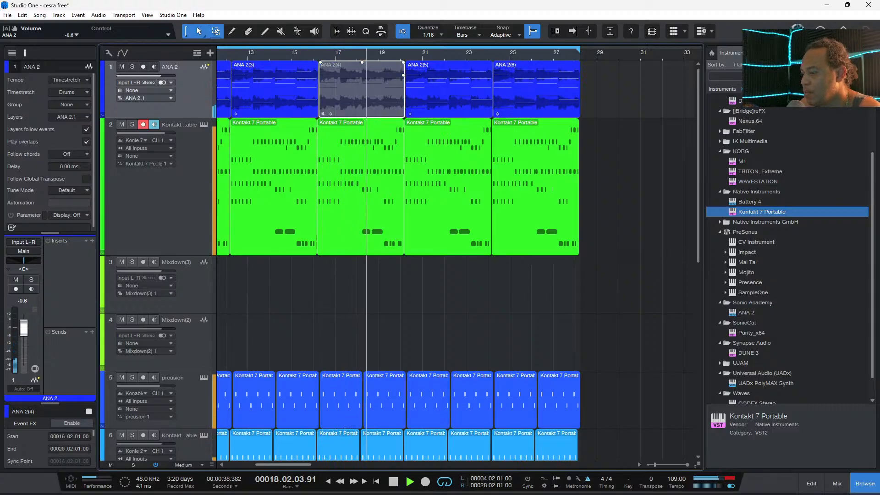
key("shift+m")
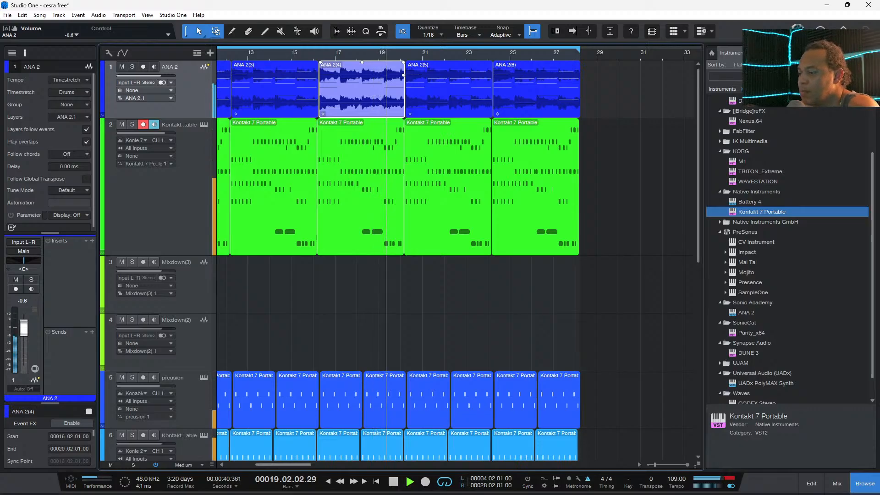
- Solo the guitar track and set the Retro Echo mix to 45% in the Amps & FX of its Electric Sunburst Deluxe instrument
scroll(331, 94, "down", 2)
scroll(321, 94, "up", 3)
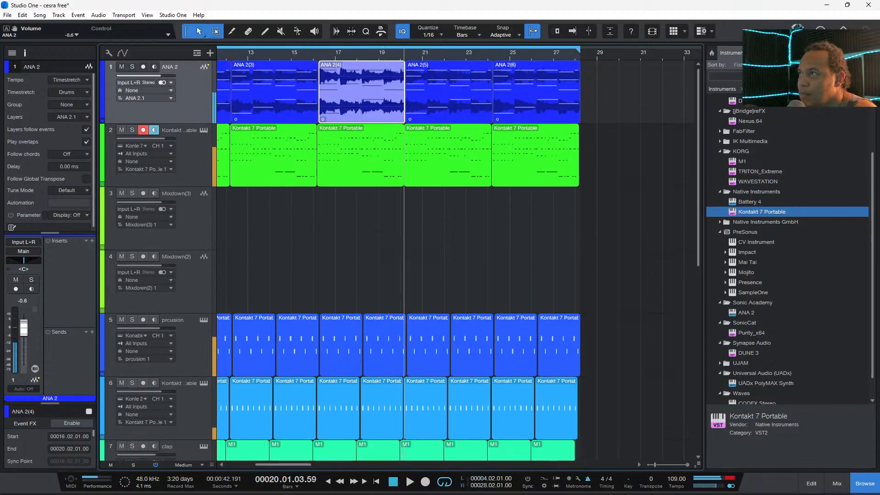
left_click(360, 156)
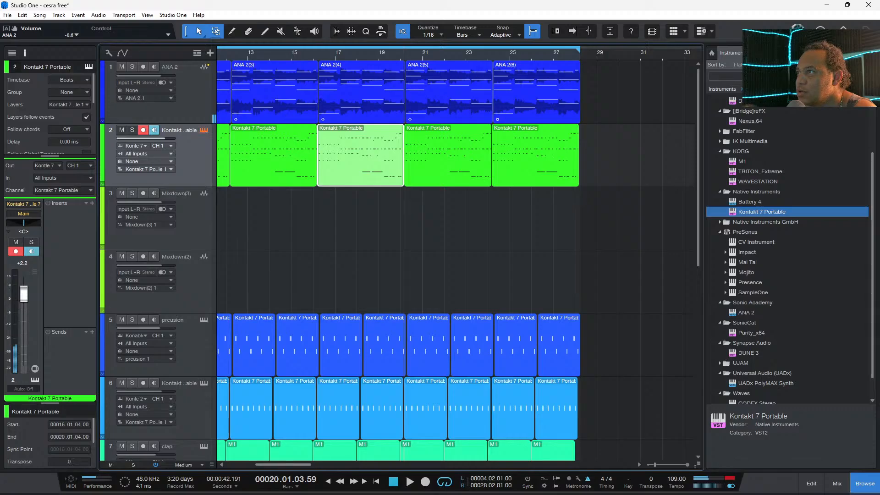
left_click(204, 130)
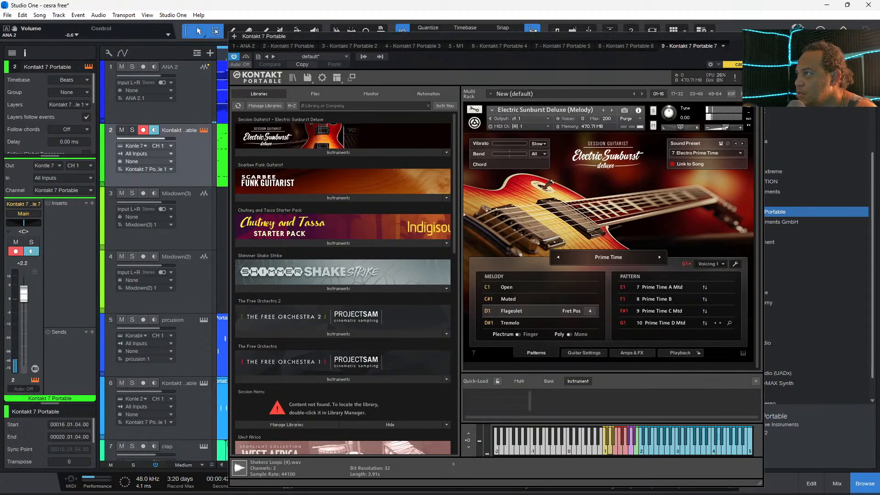
left_click(631, 353)
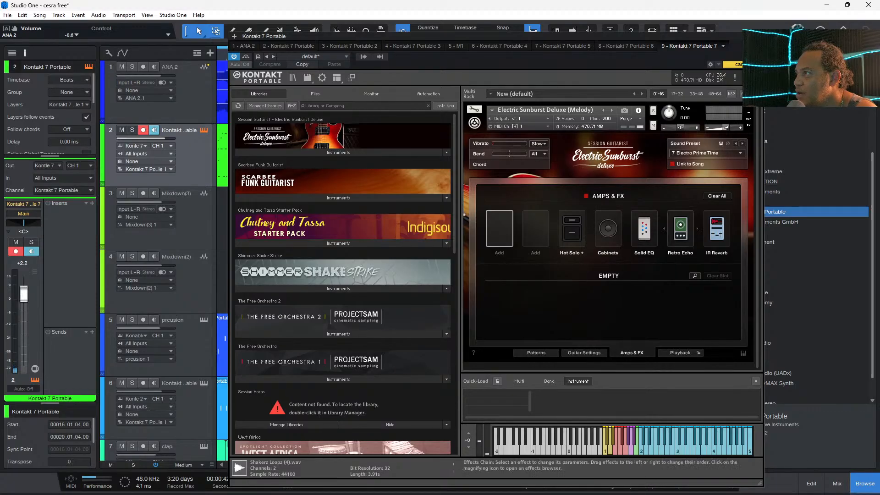
left_click(681, 228)
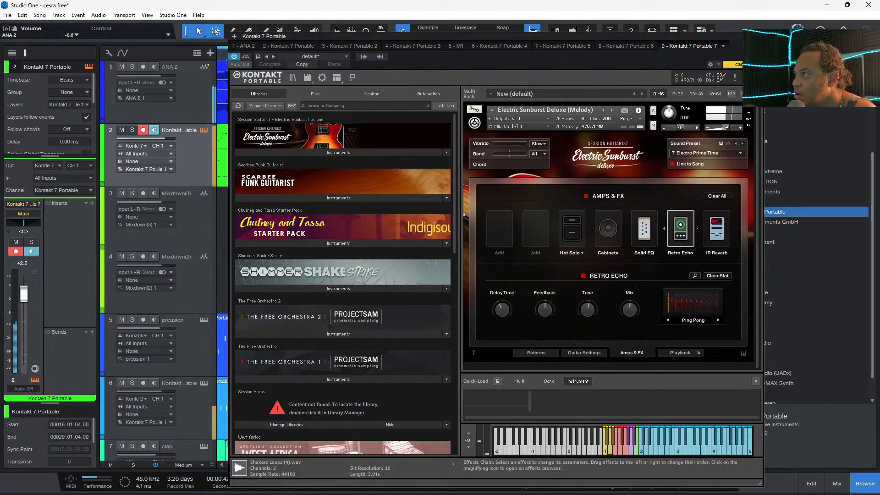
left_click(132, 130)
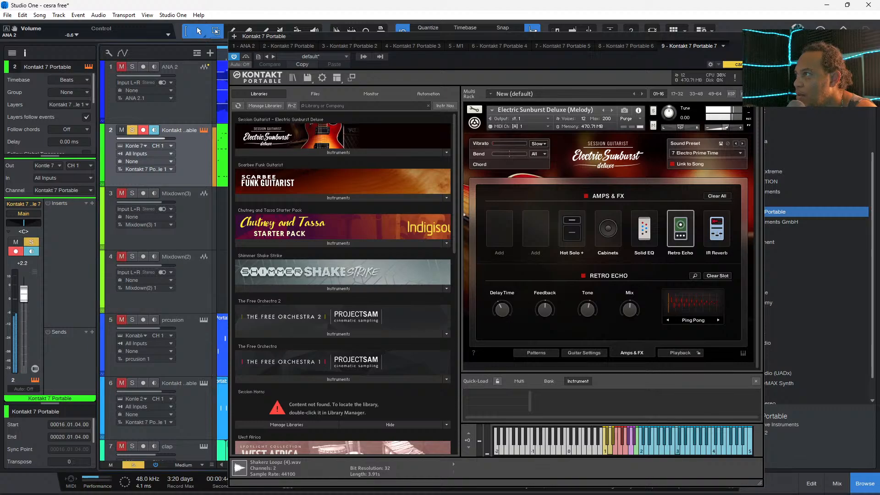
left_click(583, 276)
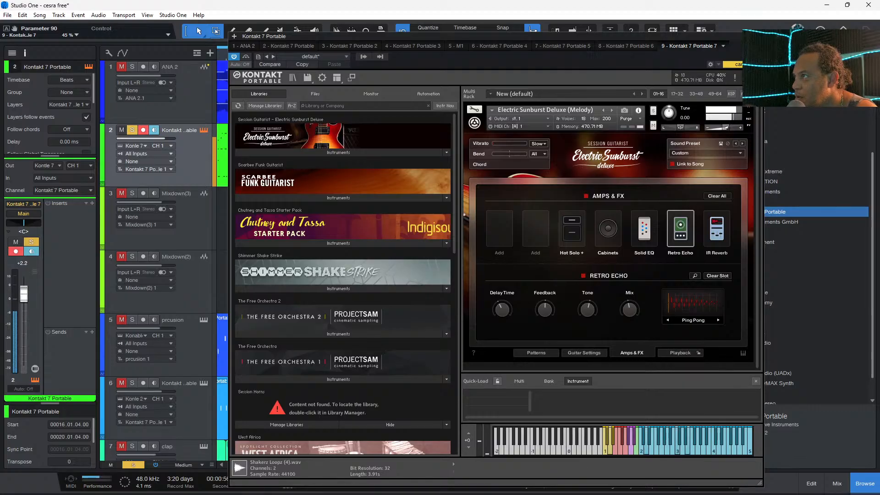
left_click(758, 36)
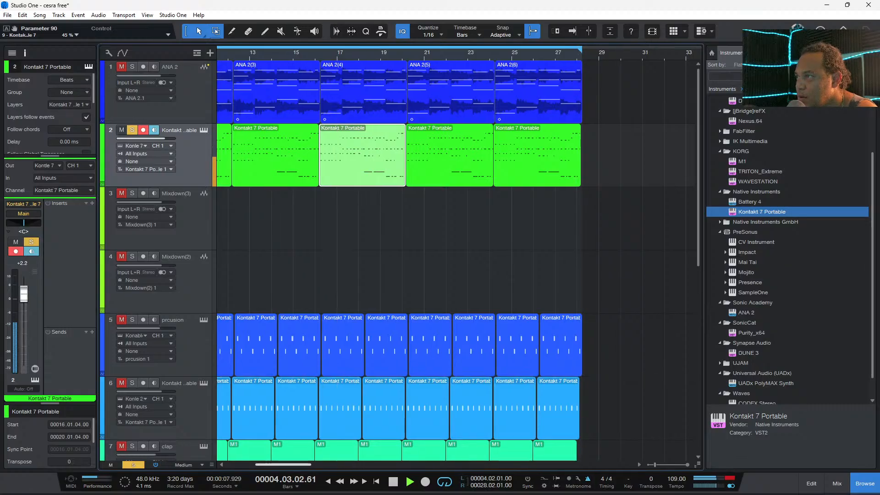
- Stop playback and save the song
key("space")
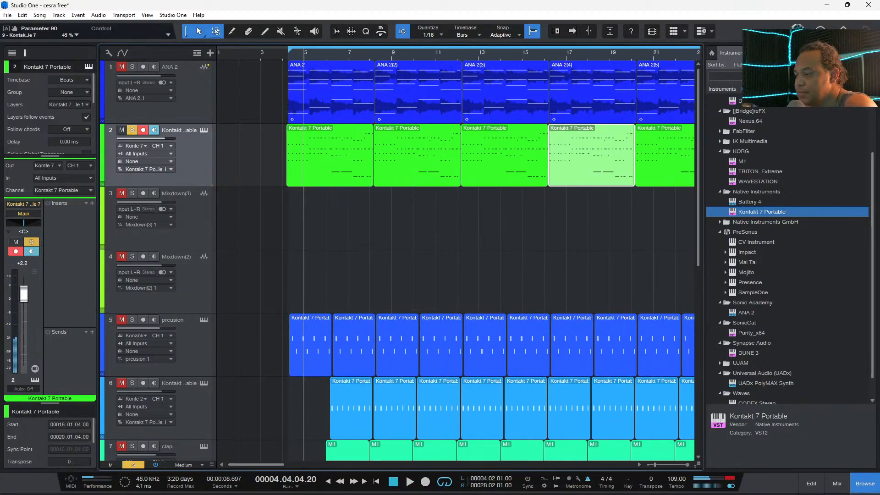
key("shift+w")
key("ctrl+s")
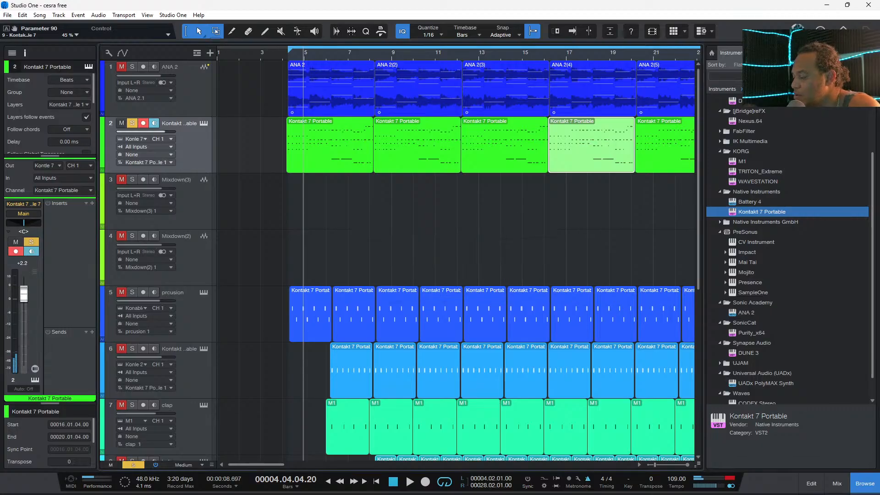